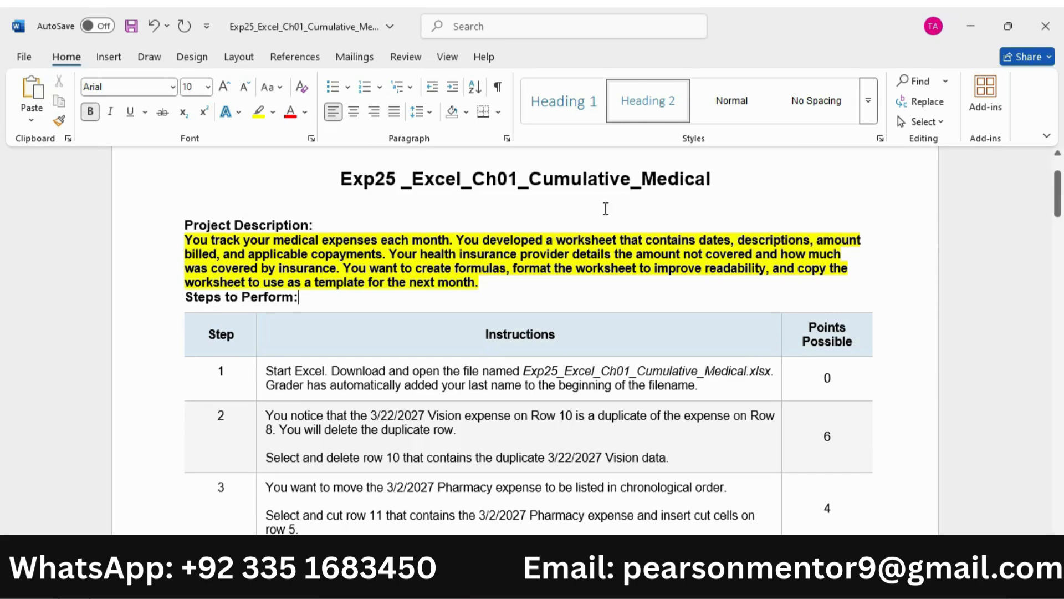
# Format the step 1 instruction text as bold, size 10, with yellow highlighting, and select the workbook file name in it.
pyautogui.scroll(-1, 268, 316)
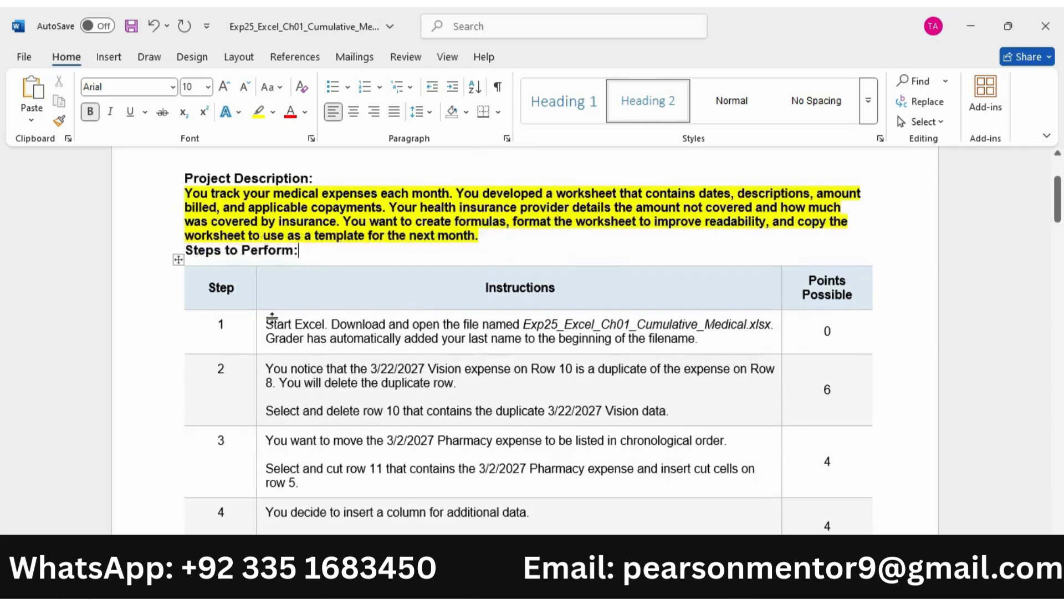
pyautogui.moveTo(268, 326); pyautogui.dragTo(697, 339)
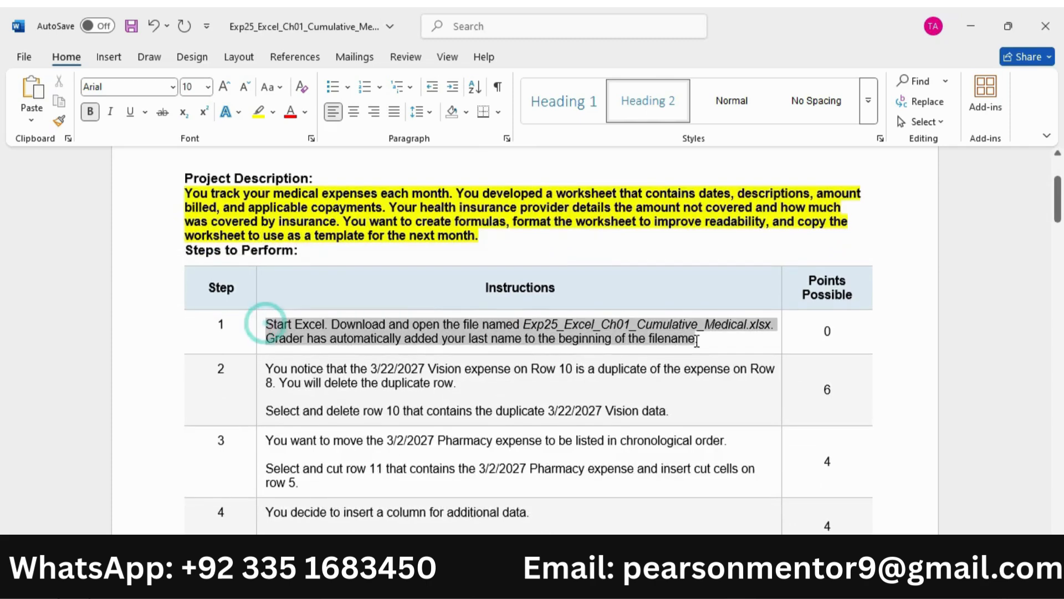
pyautogui.click(713, 314)
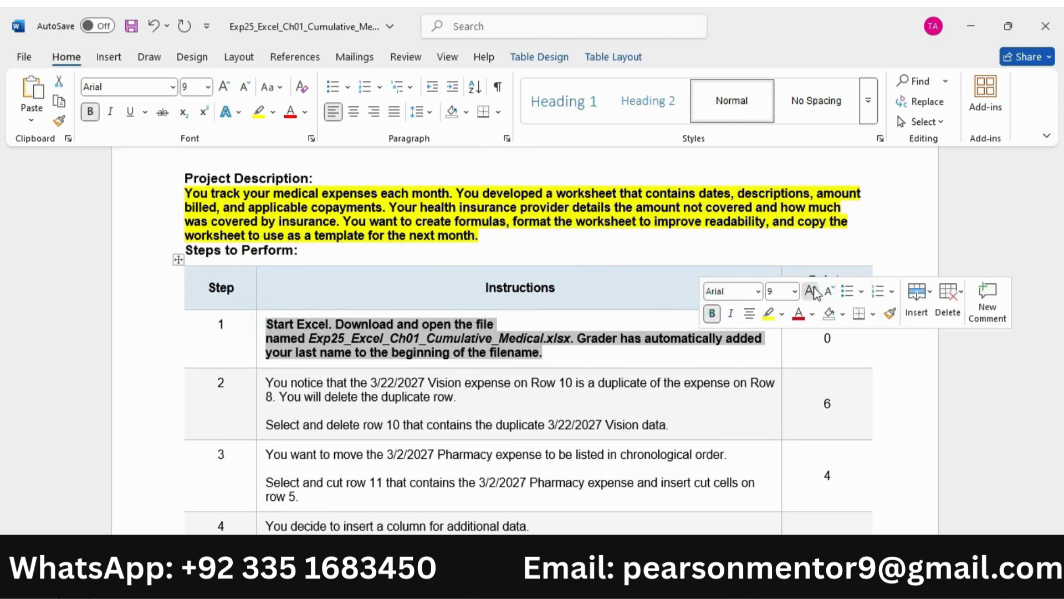
pyautogui.click(811, 291)
pyautogui.click(768, 313)
pyautogui.click(383, 341)
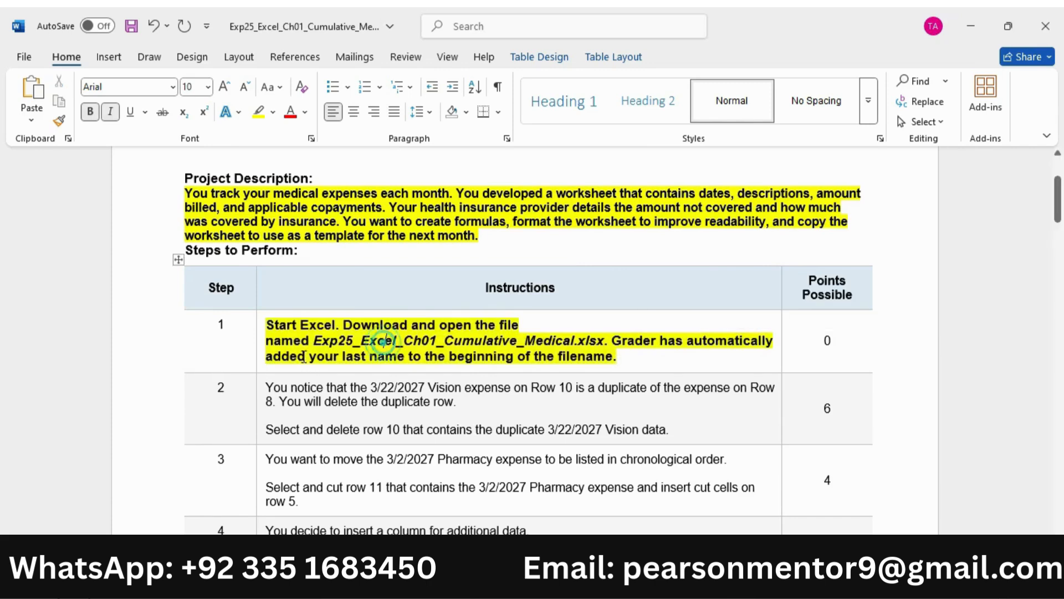
pyautogui.click(322, 340)
pyautogui.moveTo(314, 340); pyautogui.dragTo(602, 339)
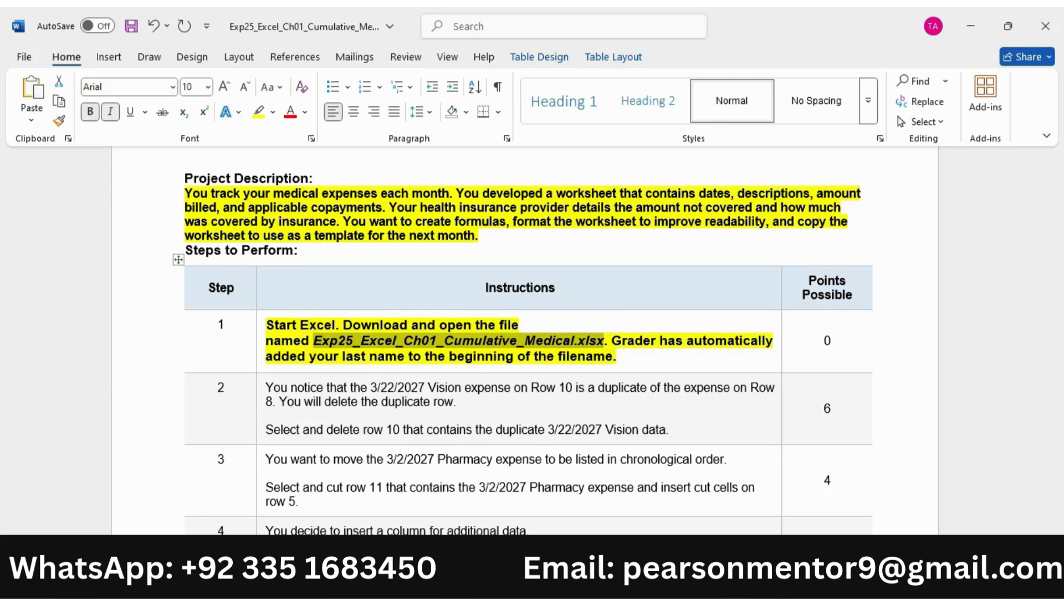
# Switch to the Exp25_Excel_Ch01_Cumulative_Medical workbook in Excel and examine the medical expense data.
pyautogui.hotkey('alt', 'Tab')
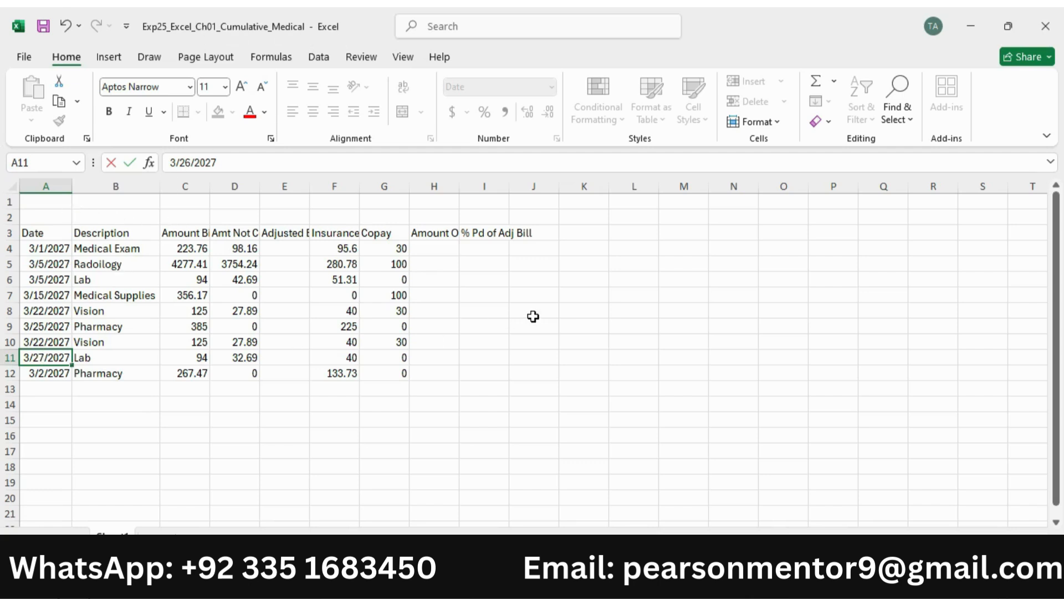
pyautogui.scroll(-2, 533, 317)
pyautogui.scroll(2, 533, 316)
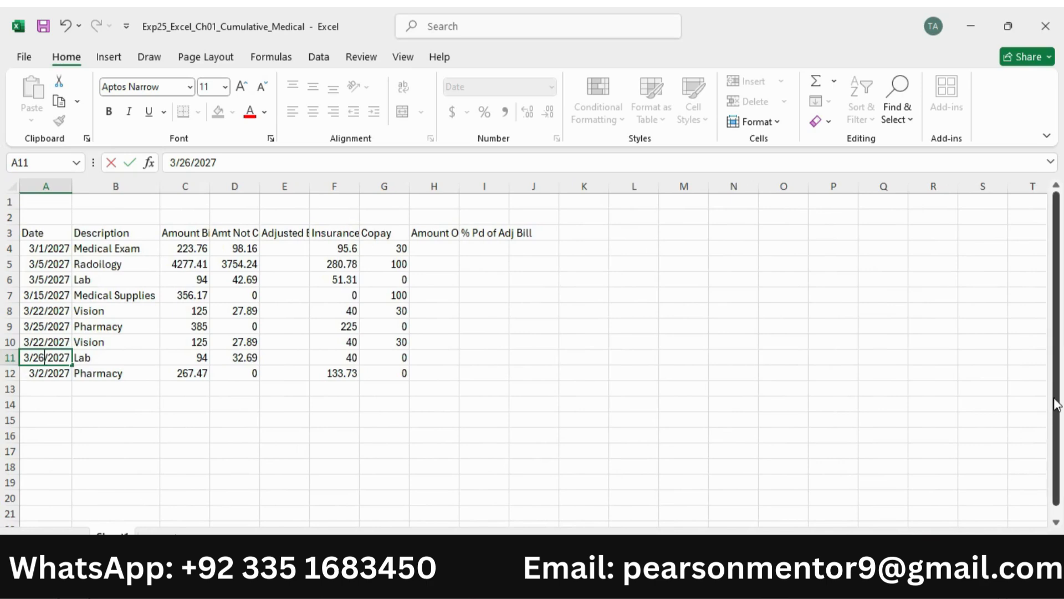
pyautogui.moveTo(1055, 399); pyautogui.dragTo(1055, 399)
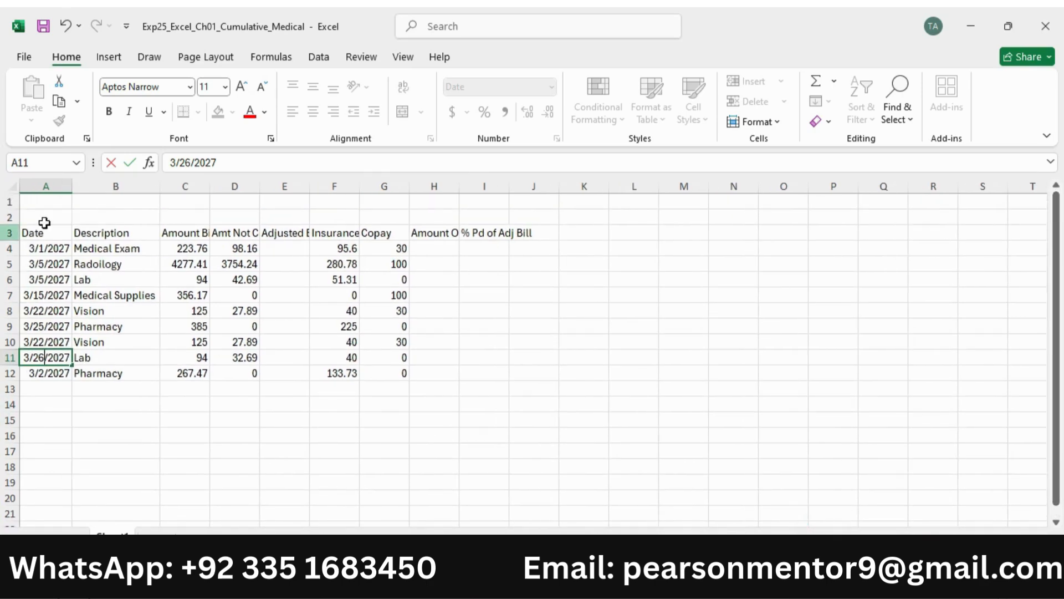
# Switch to the Word instructions and format the step 2 text as bold, size 10, with yellow highlighting.
pyautogui.click(793, 581)
pyautogui.scroll(-1, 336, 362)
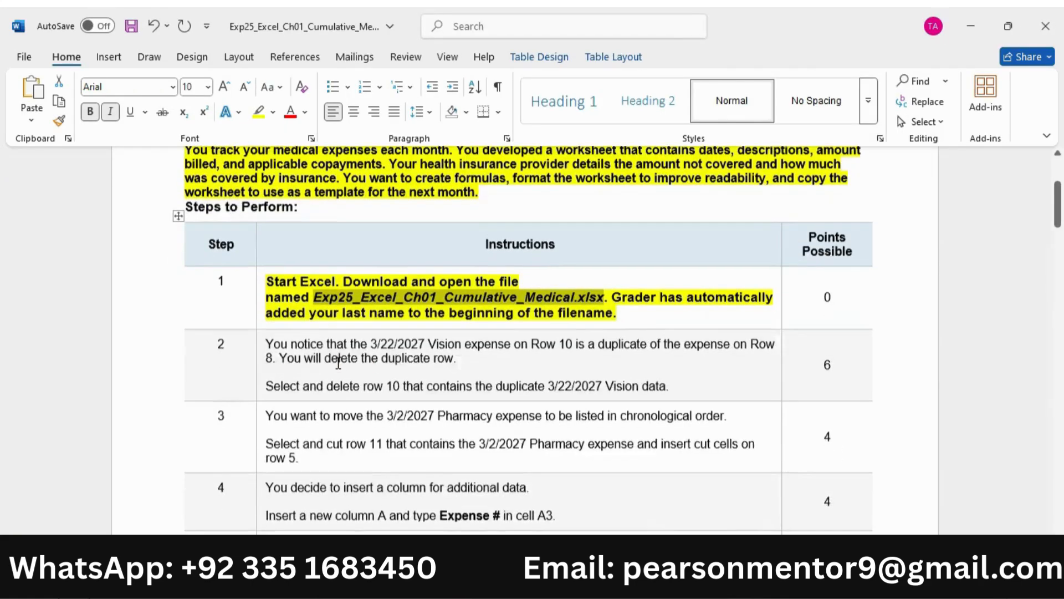
pyautogui.moveTo(268, 340); pyautogui.dragTo(682, 381)
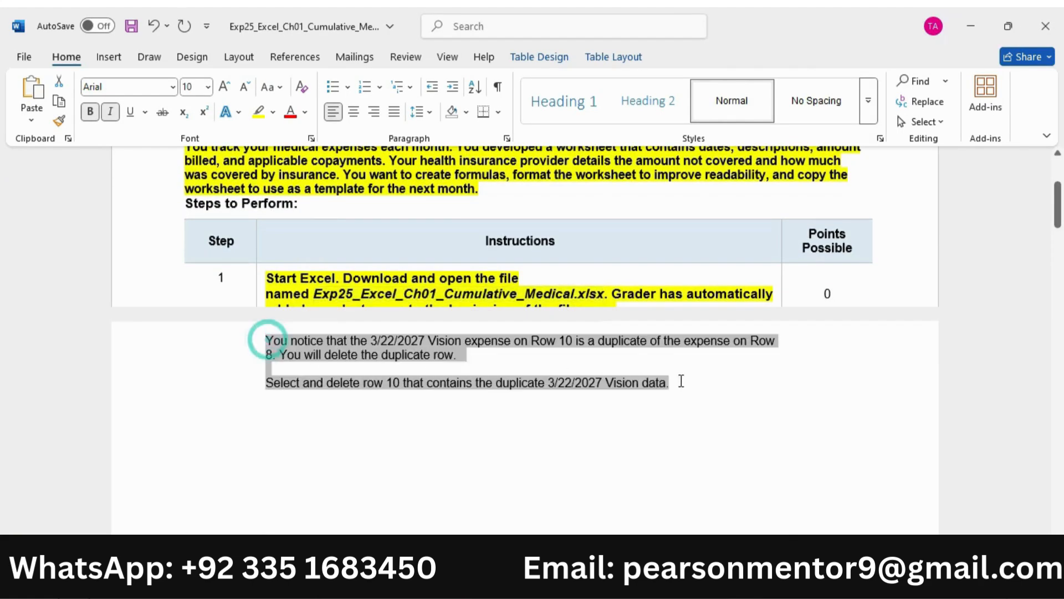
pyautogui.click(695, 355)
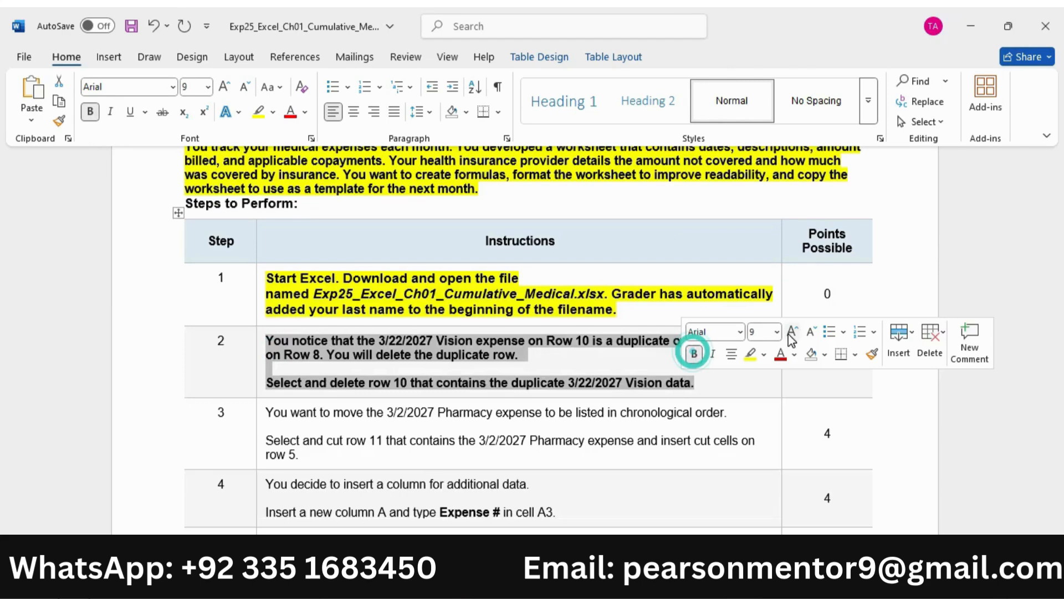
pyautogui.click(793, 333)
pyautogui.click(750, 354)
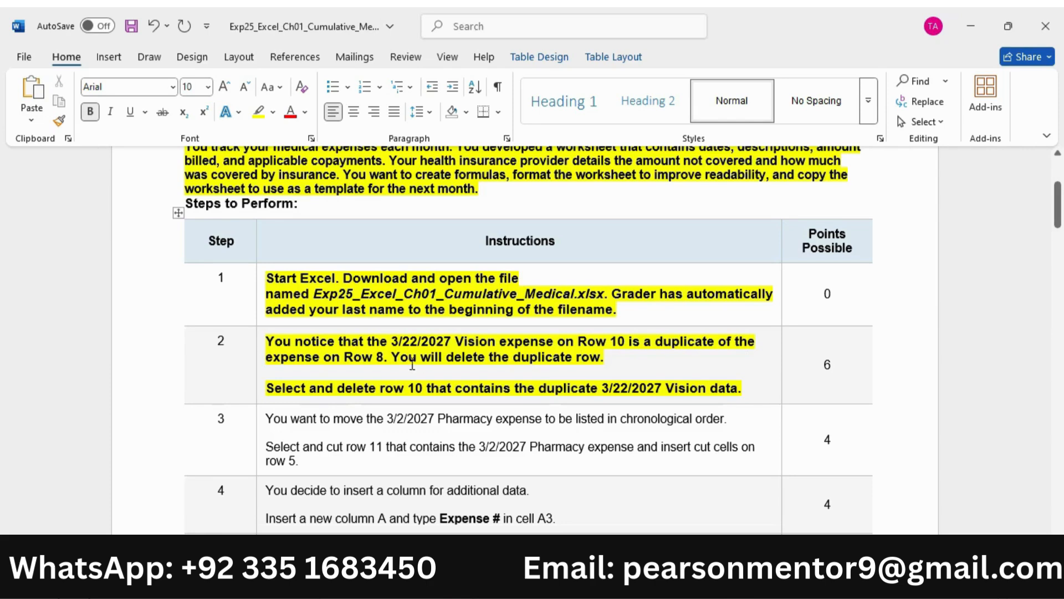
# Highlight "delete row 10" and "duplicate 3/22/2027 Vision" in bright green in the step 2 instruction.
pyautogui.moveTo(338, 388); pyautogui.dragTo(424, 388)
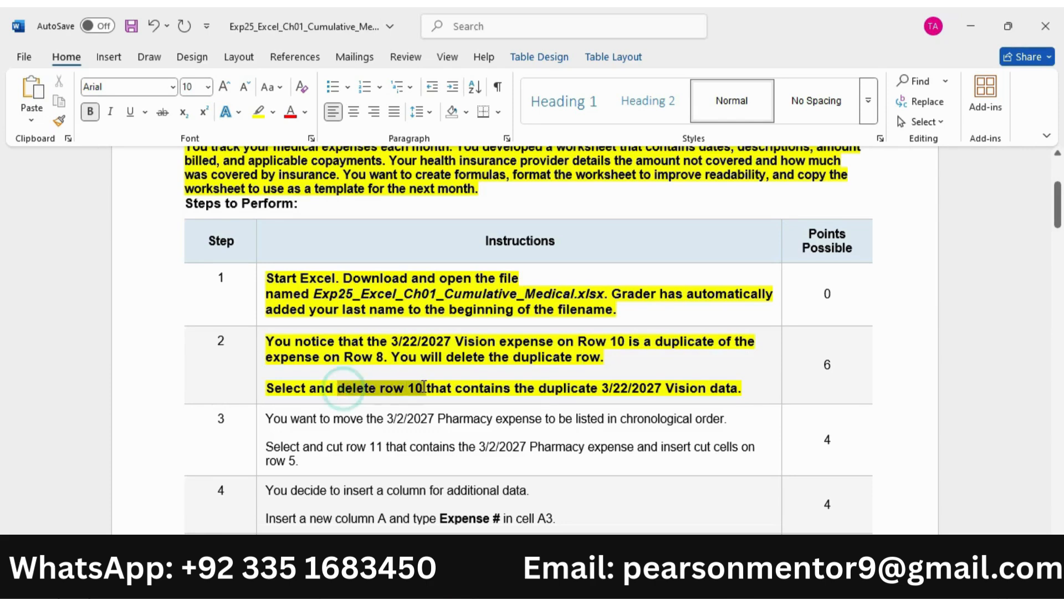
pyautogui.click(507, 359)
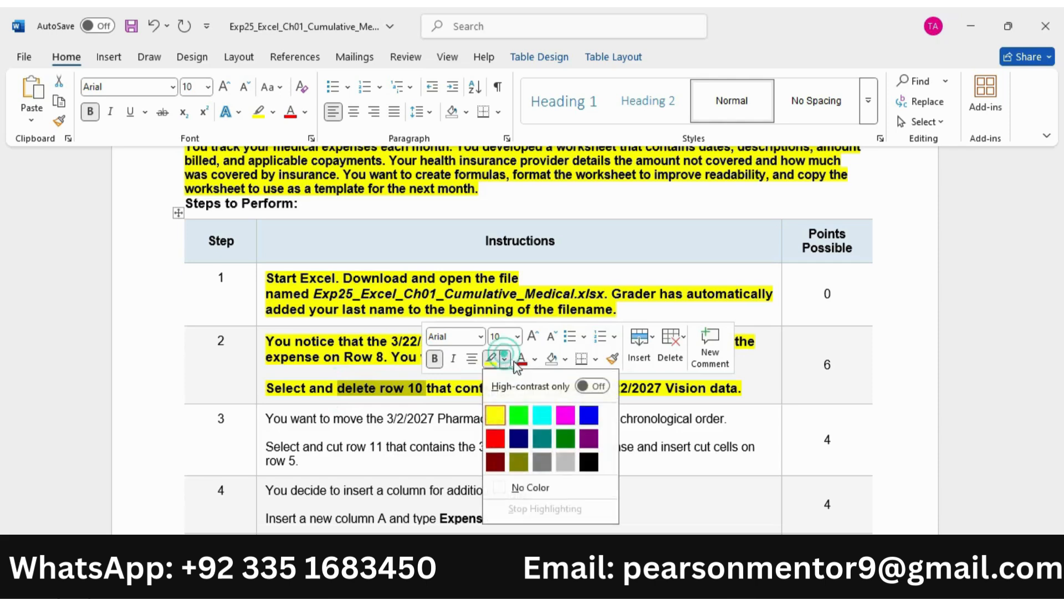
pyautogui.click(517, 416)
pyautogui.moveTo(544, 388); pyautogui.dragTo(710, 388)
pyautogui.click(755, 360)
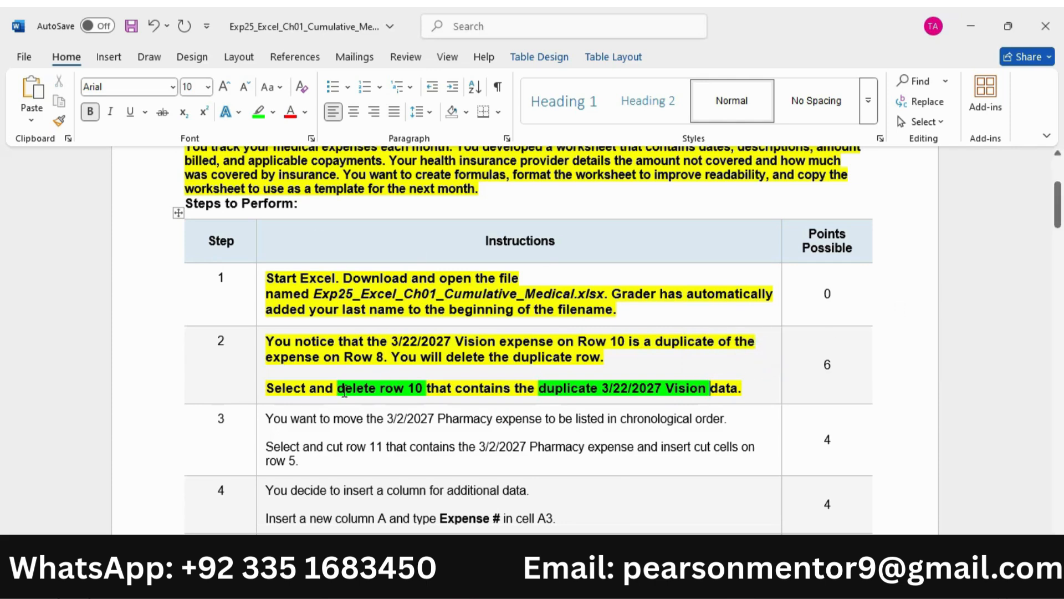
# Switch to Excel and delete row 10 containing the duplicate 3/22/2027 Vision expense.
pyautogui.hotkey('alt', 'Tab')
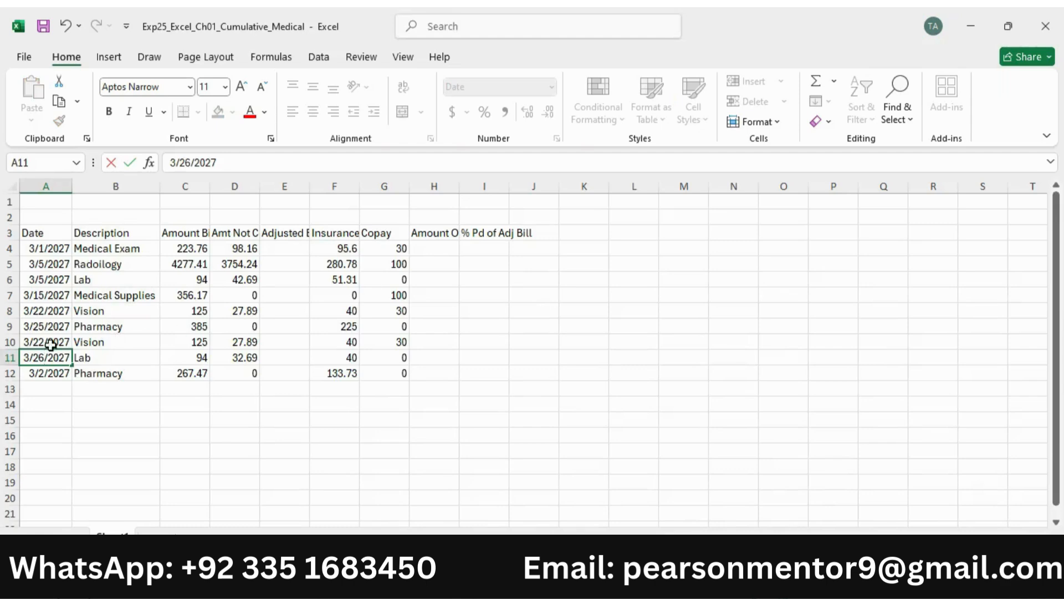
pyautogui.click(10, 341)
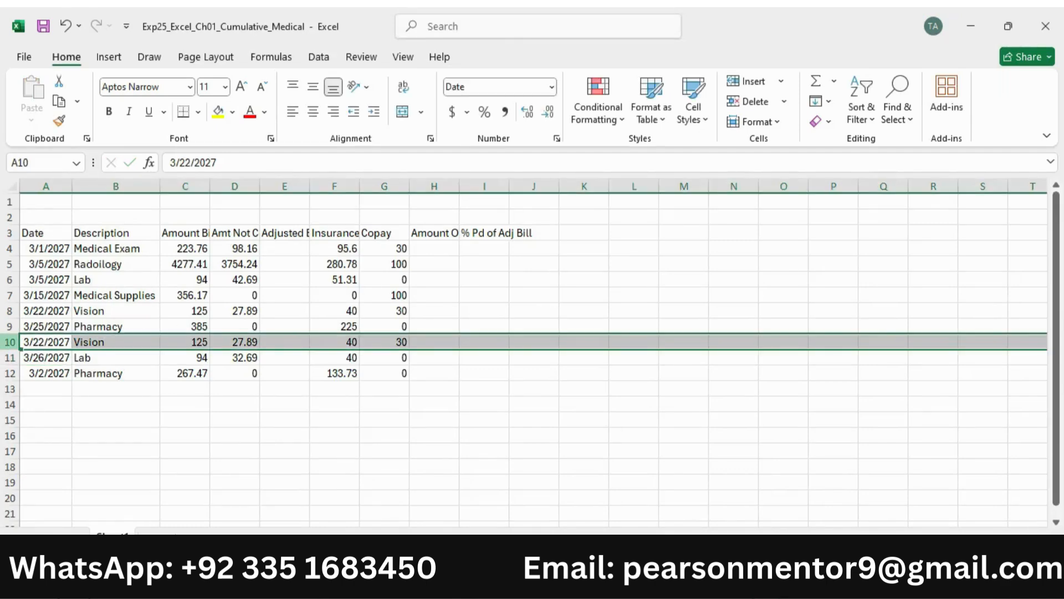
pyautogui.rightClick(10, 342)
pyautogui.click(52, 215)
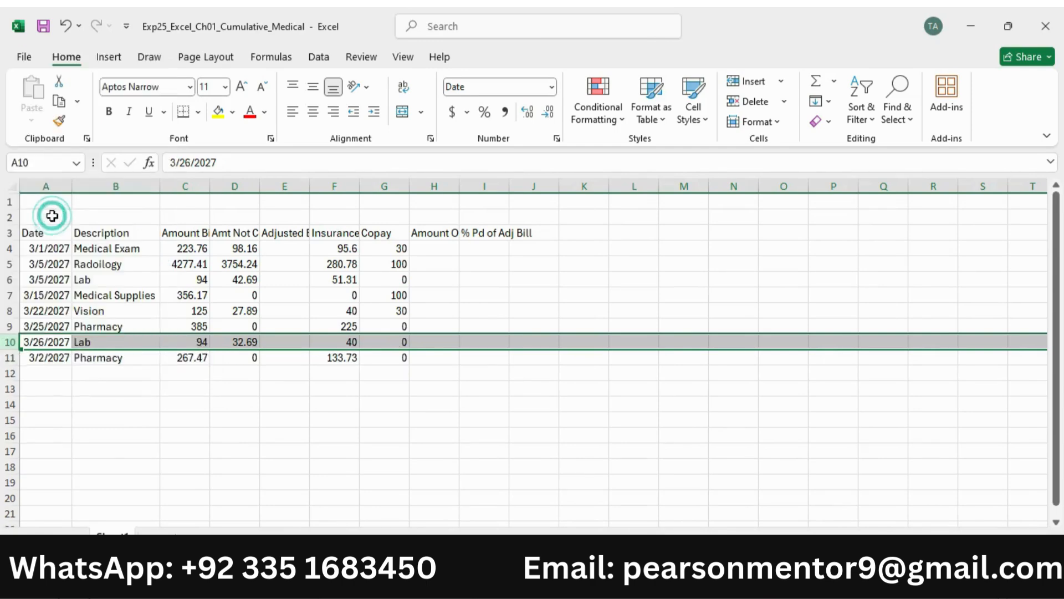
# Switch to the Word instructions and format the step 3 text as bold, size 10, with yellow highlighting.
pyautogui.hotkey('alt', 'Tab')
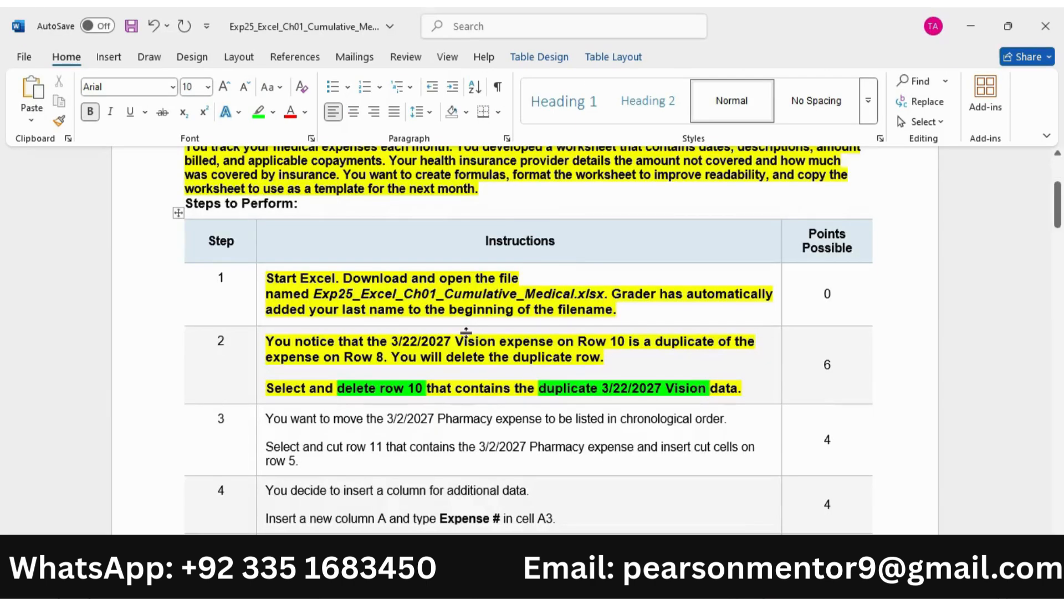
pyautogui.scroll(-2, 469, 335)
pyautogui.scroll(-1, 490, 309)
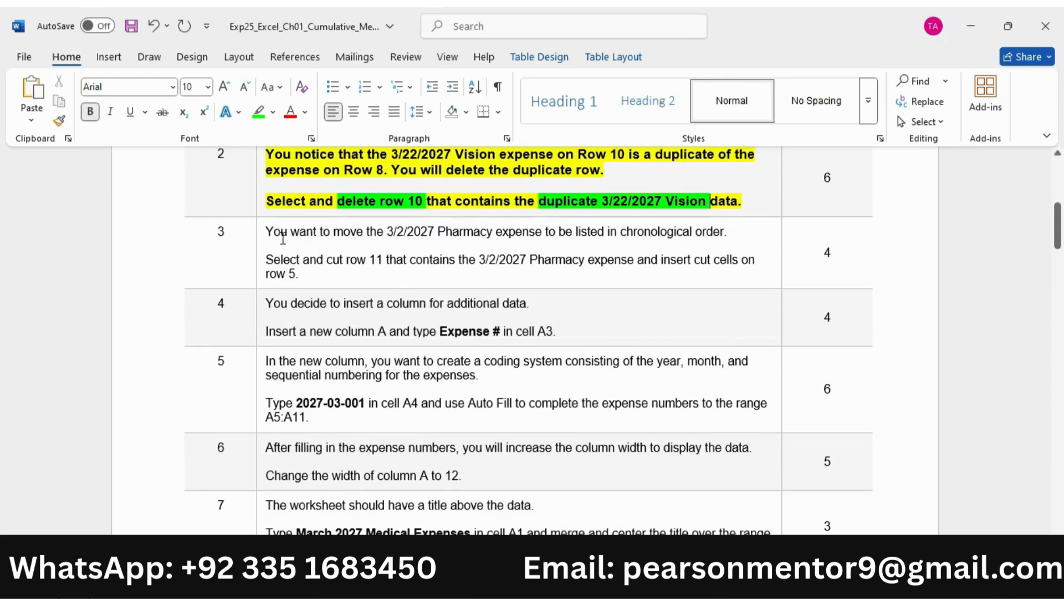
pyautogui.moveTo(270, 231); pyautogui.dragTo(310, 275)
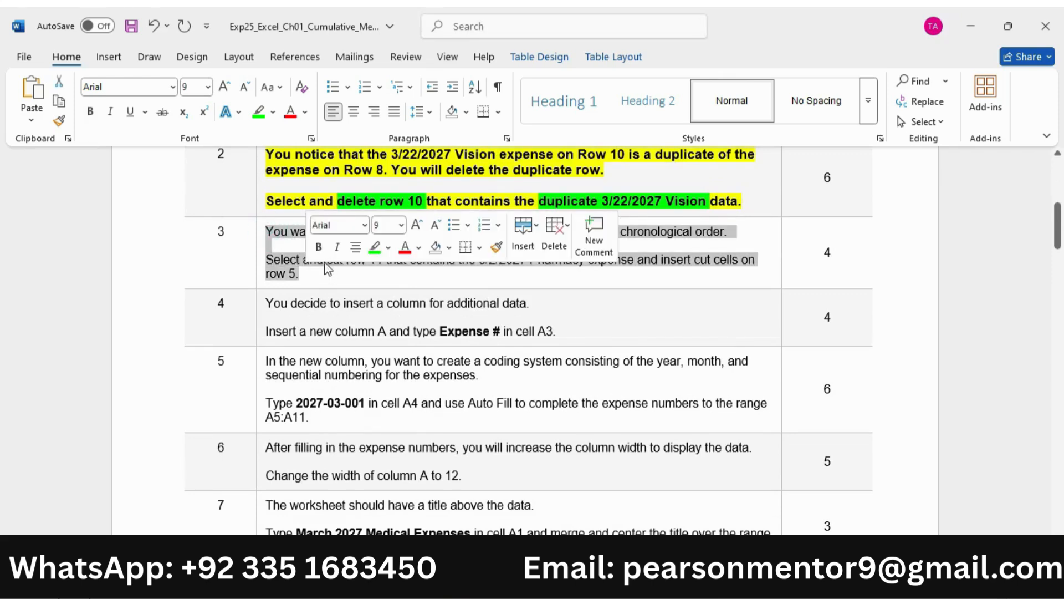
pyautogui.click(320, 248)
pyautogui.click(417, 225)
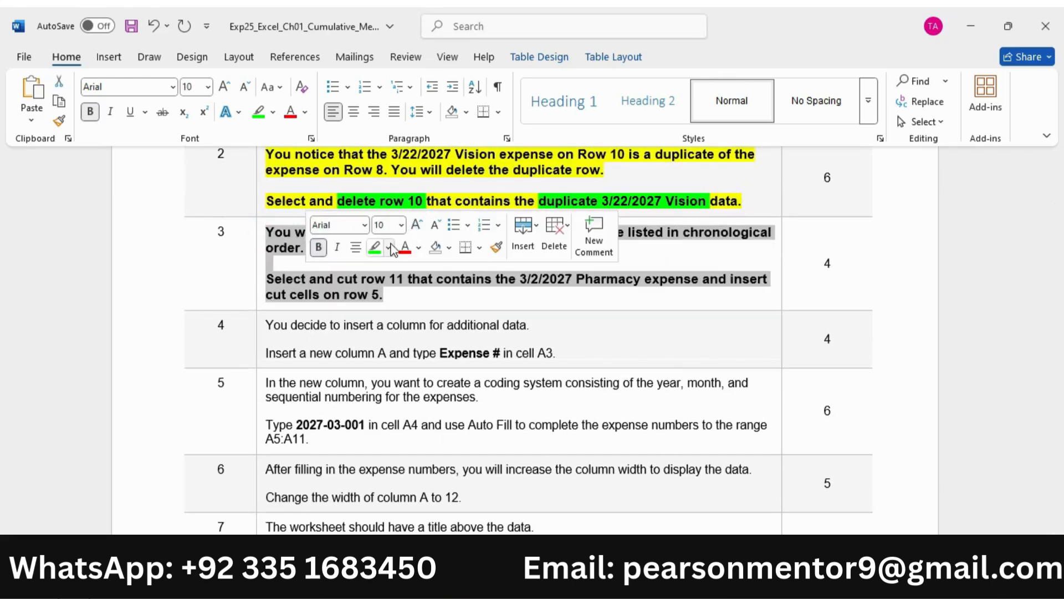
pyautogui.click(390, 247)
pyautogui.click(380, 303)
pyautogui.click(539, 294)
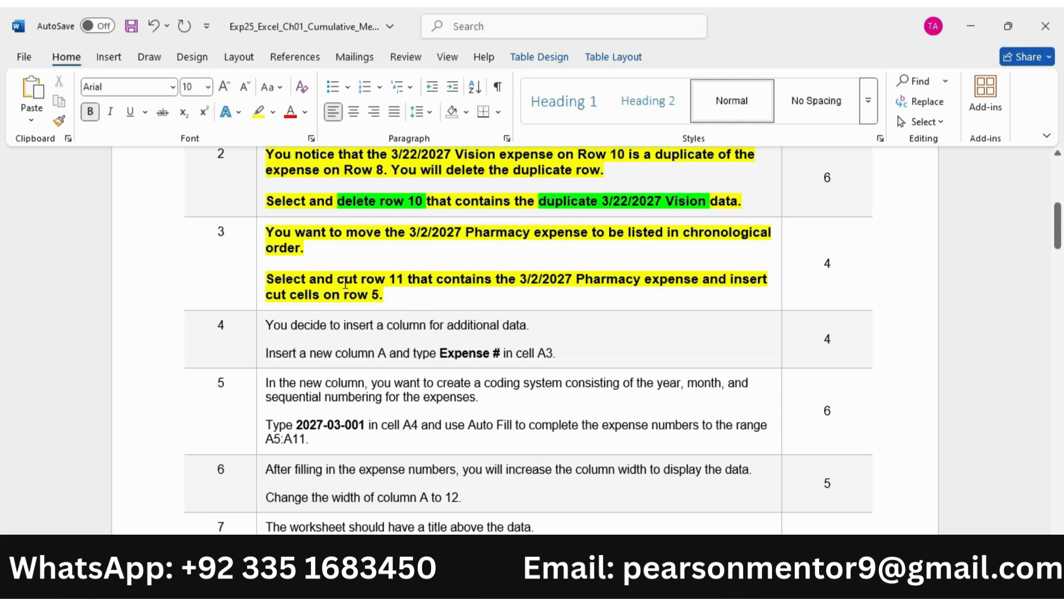
# Highlight "cut row 11" and "the 3/2/2027 Pharmacy expense" in bright green in the step 3 instruction.
pyautogui.moveTo(344, 284); pyautogui.dragTo(405, 277)
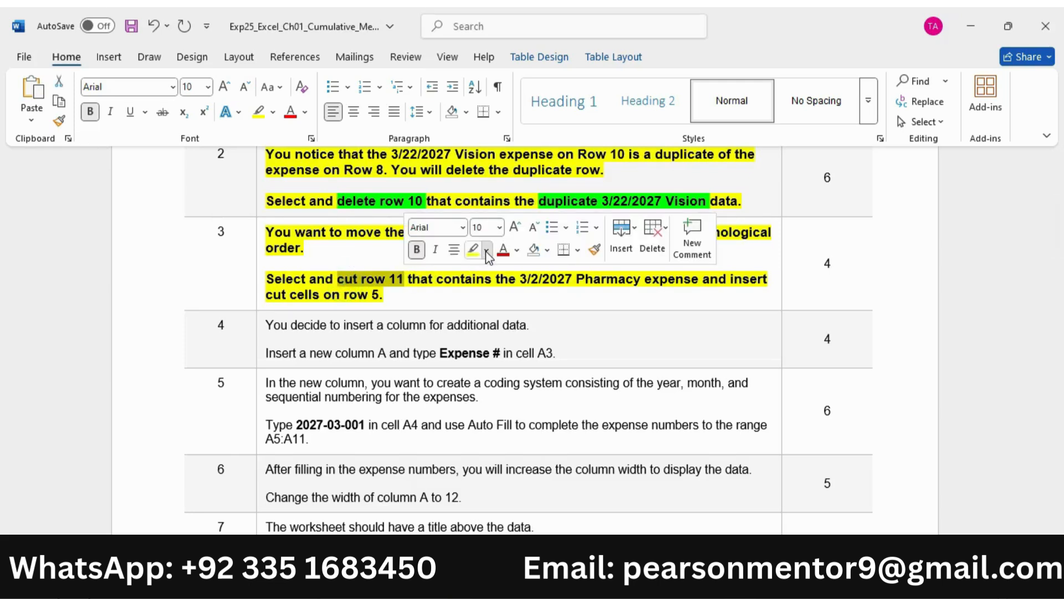
pyautogui.click(487, 257)
pyautogui.click(499, 305)
pyautogui.click(498, 280)
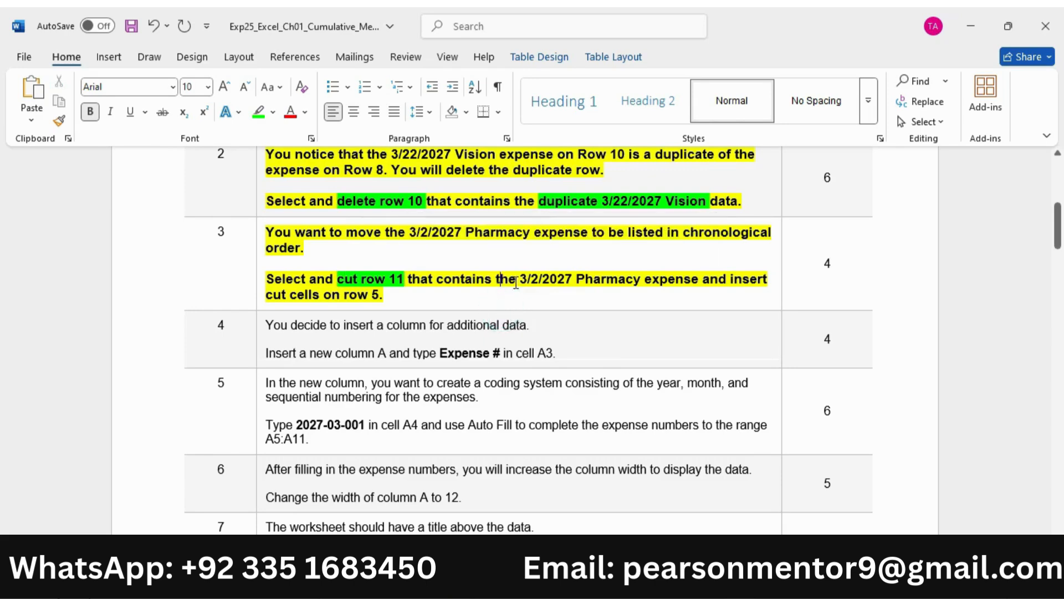
pyautogui.moveTo(516, 283); pyautogui.dragTo(253, 295)
pyautogui.click(734, 253)
pyautogui.click(391, 295)
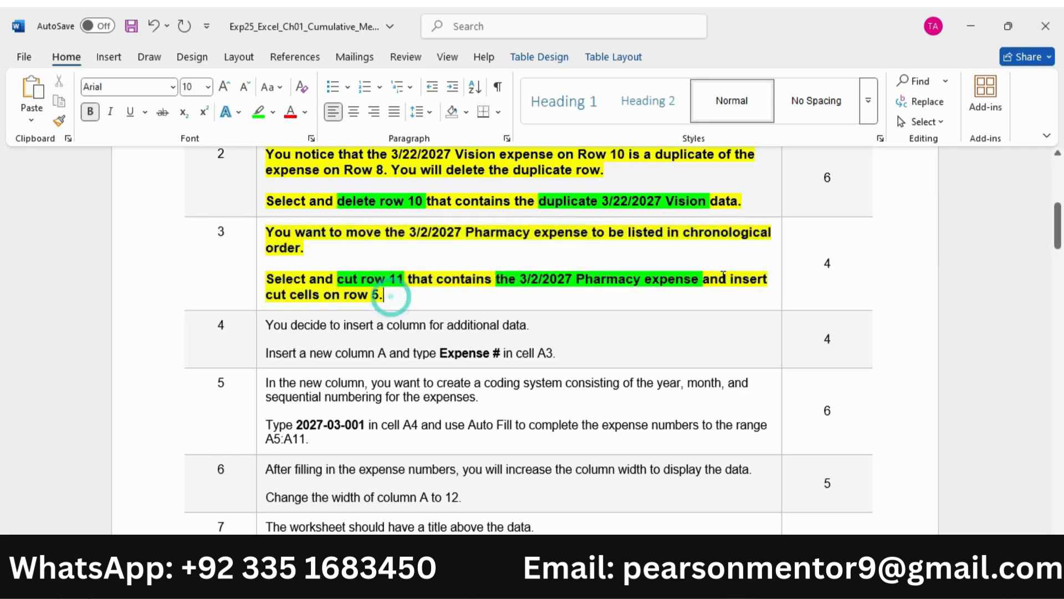
# Highlight "insert cut cells" and "row 5." in bright green in the step 3 instruction.
pyautogui.moveTo(727, 280); pyautogui.dragTo(320, 295)
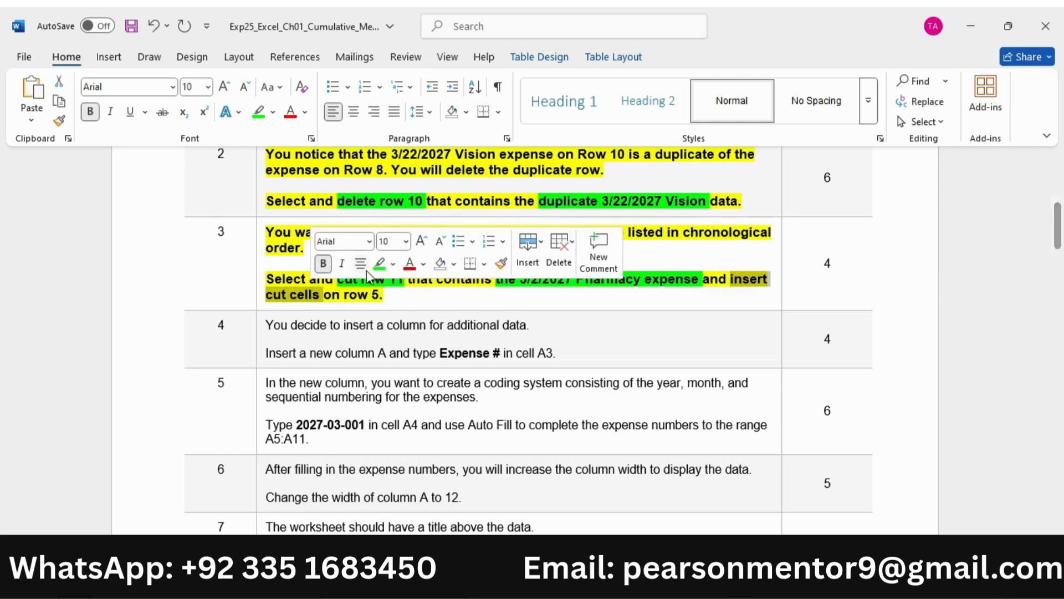
pyautogui.click(380, 264)
pyautogui.click(345, 294)
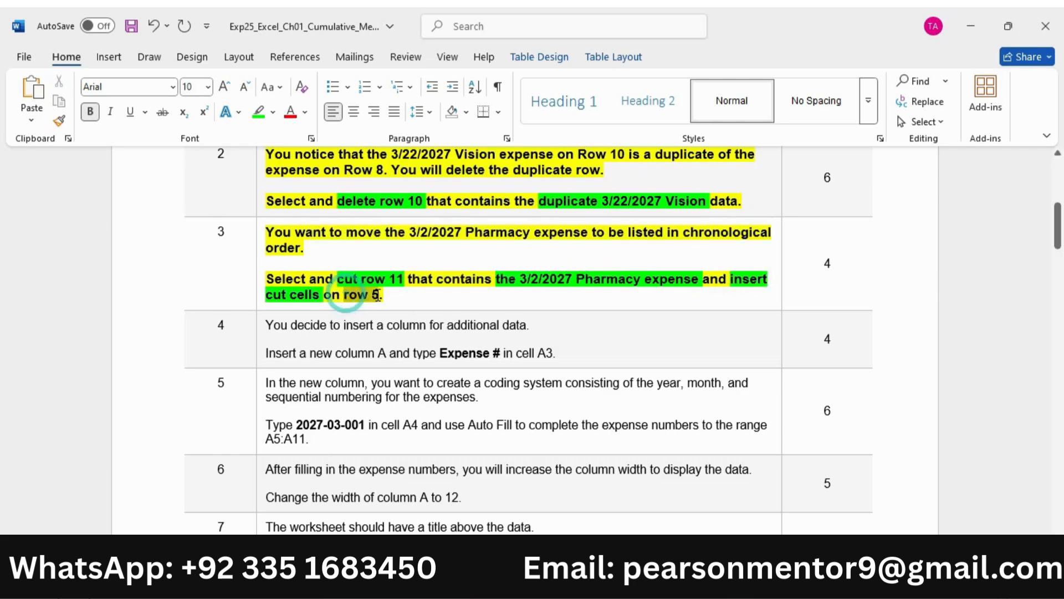
pyautogui.moveTo(377, 295); pyautogui.dragTo(384, 296)
pyautogui.click(460, 275)
pyautogui.click(411, 292)
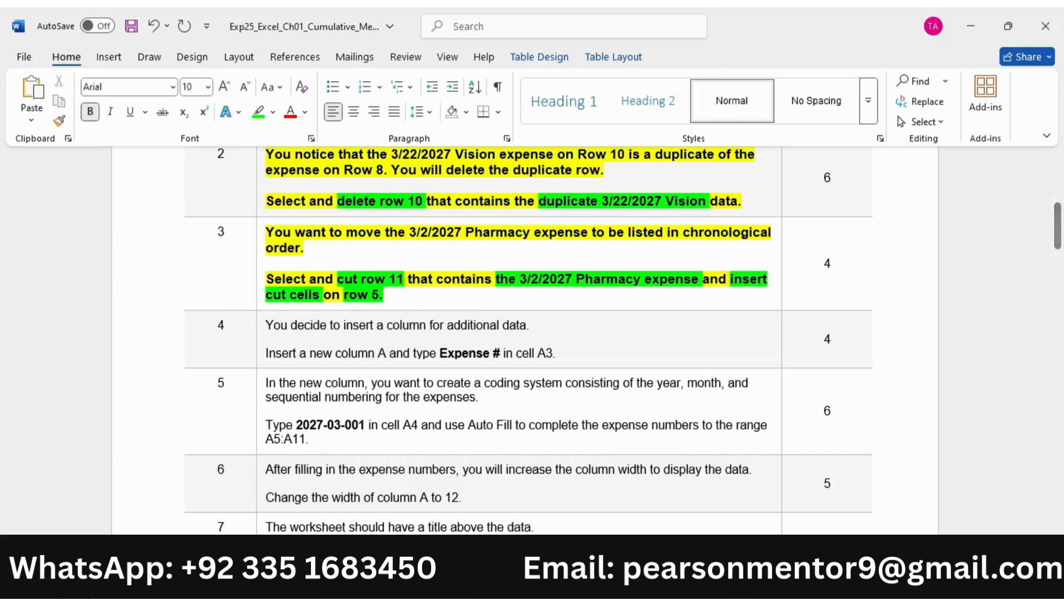
# Switch to Excel, cut row 11 with the 3/2/2027 Pharmacy expense, and insert the cut cells at row 5.
pyautogui.click(488, 582)
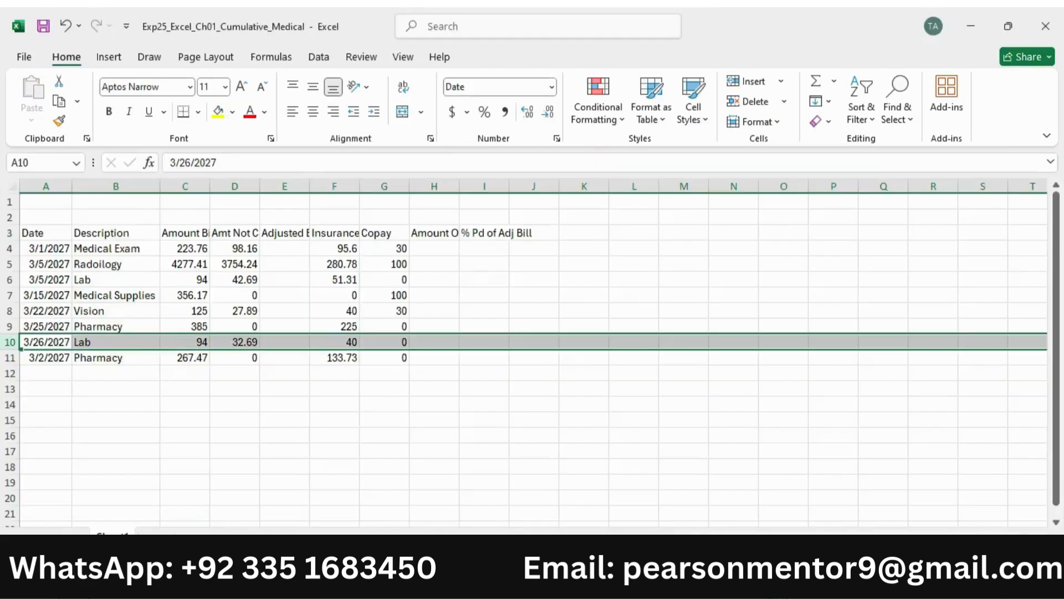
pyautogui.click(13, 358)
pyautogui.rightClick(6, 360)
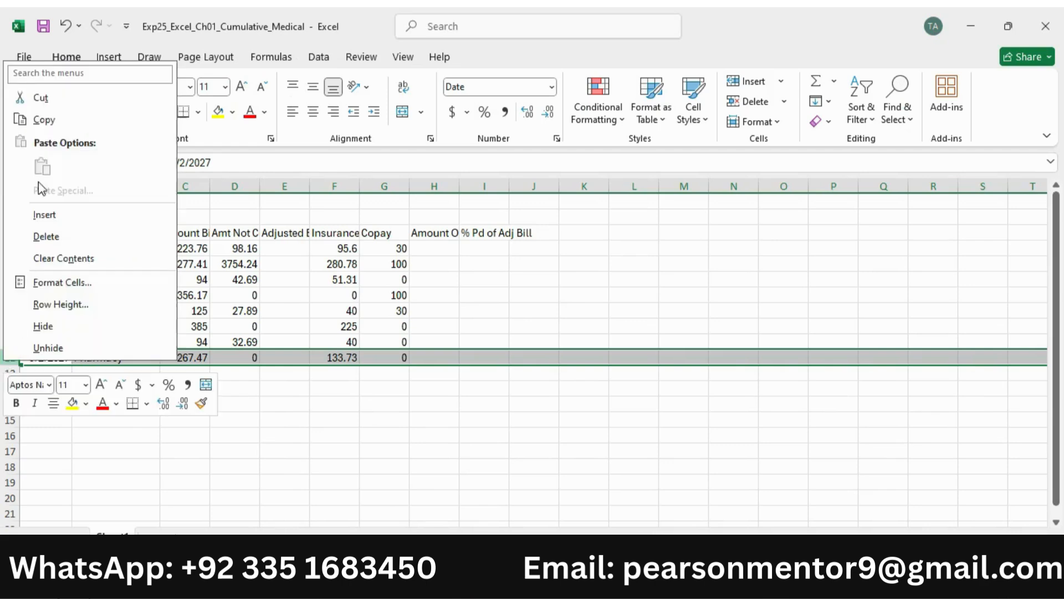
pyautogui.click(42, 97)
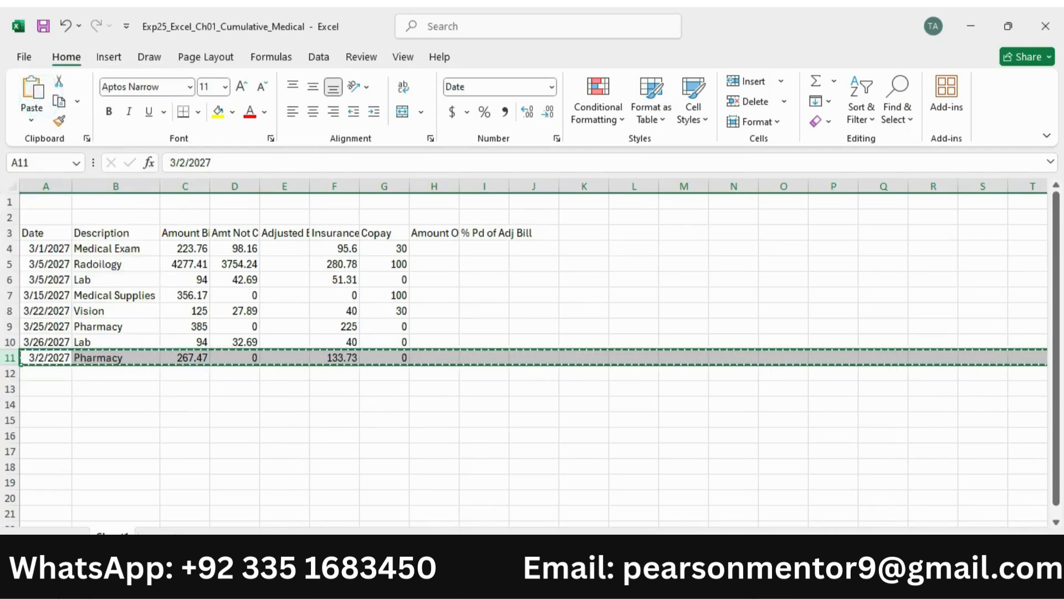
pyautogui.hotkey('alt', 'Tab')
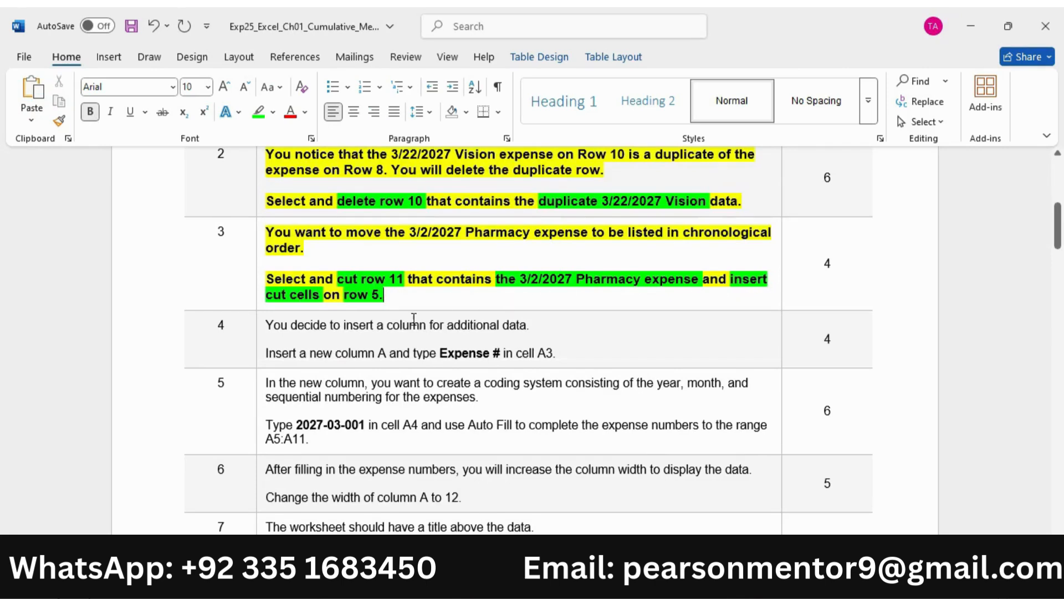
pyautogui.hotkey('alt', 'Tab')
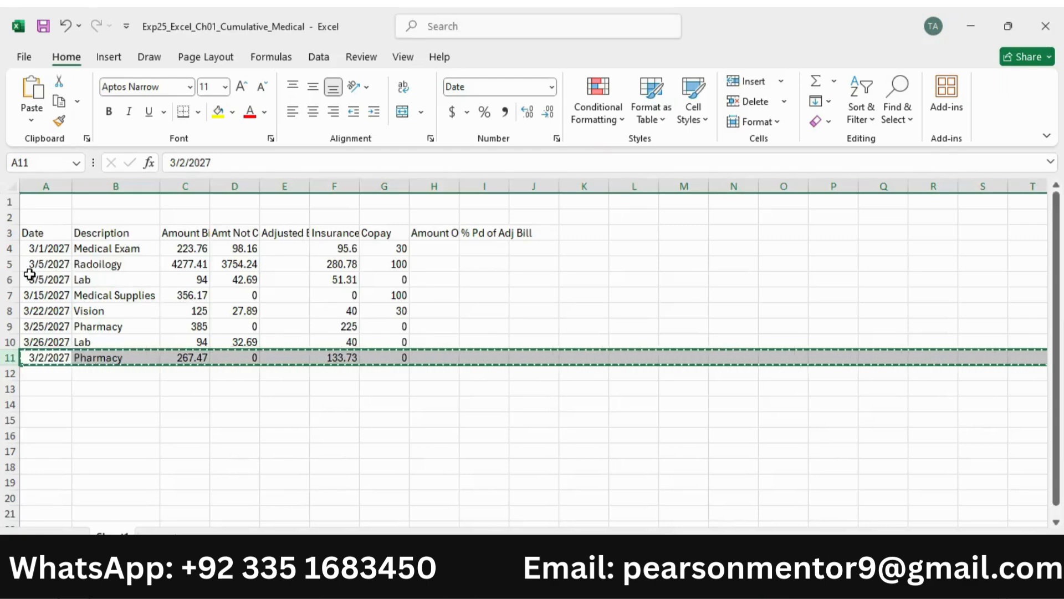
pyautogui.click(10, 266)
pyautogui.rightClick(9, 269)
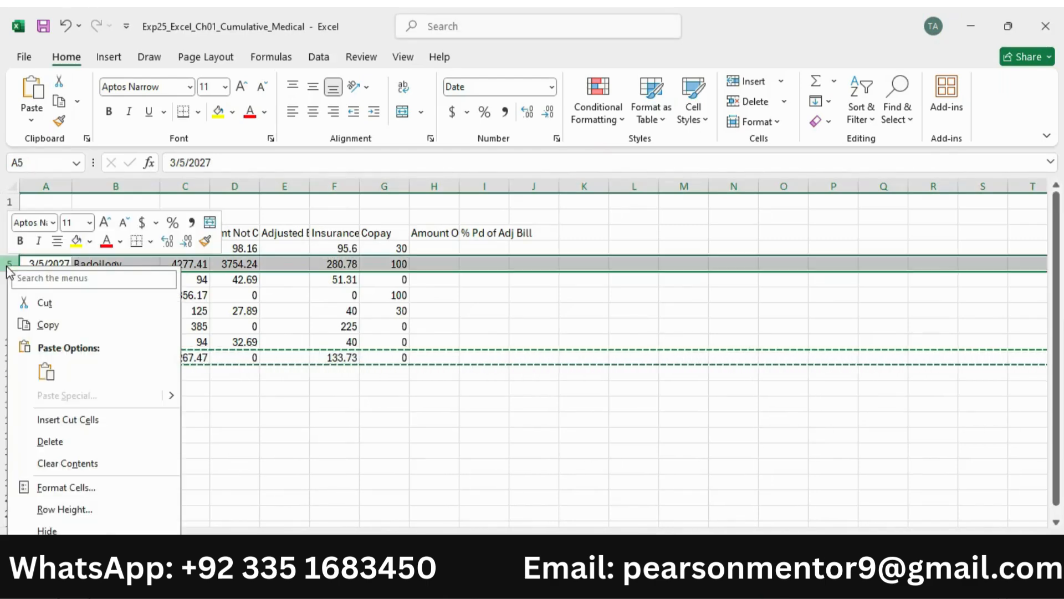
pyautogui.click(68, 418)
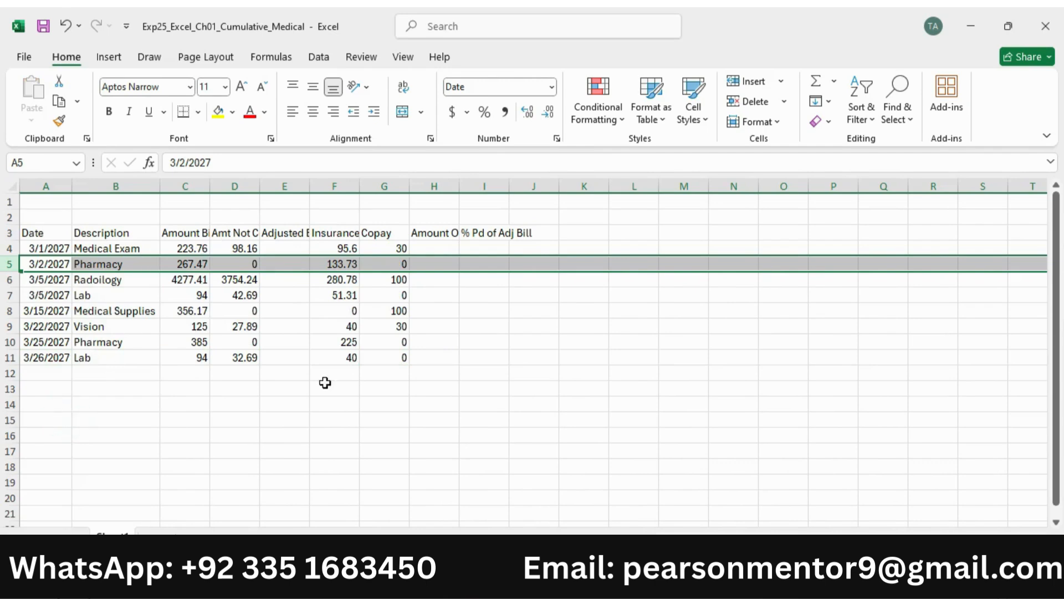
# Switch to the Word instructions and format the step 4 text as bold, size 10, with yellow highlighting.
pyautogui.click(739, 581)
pyautogui.scroll(-3, 407, 318)
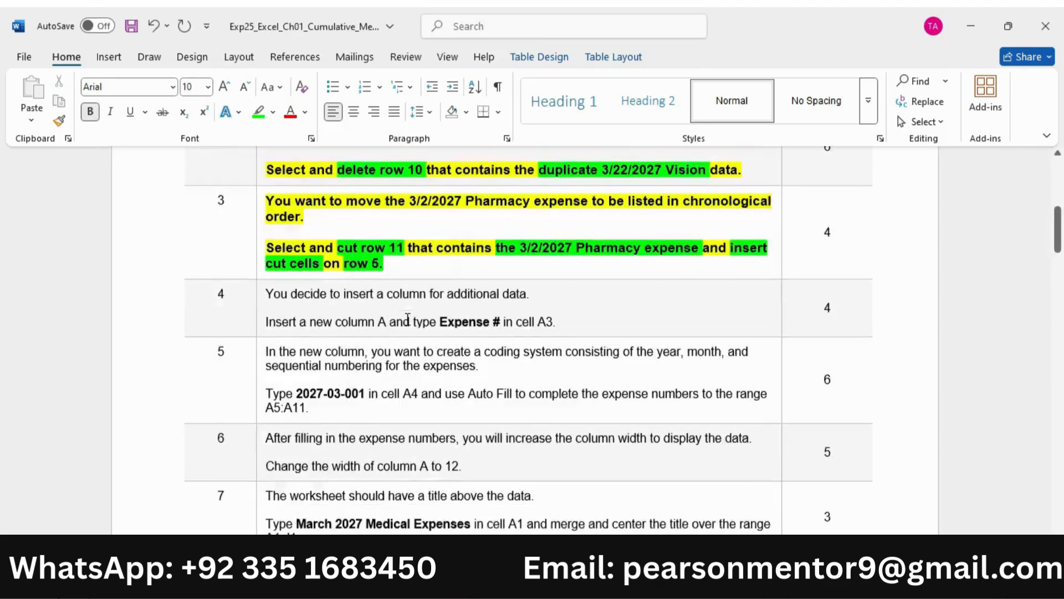
pyautogui.moveTo(273, 228); pyautogui.dragTo(572, 254)
pyautogui.click(586, 229)
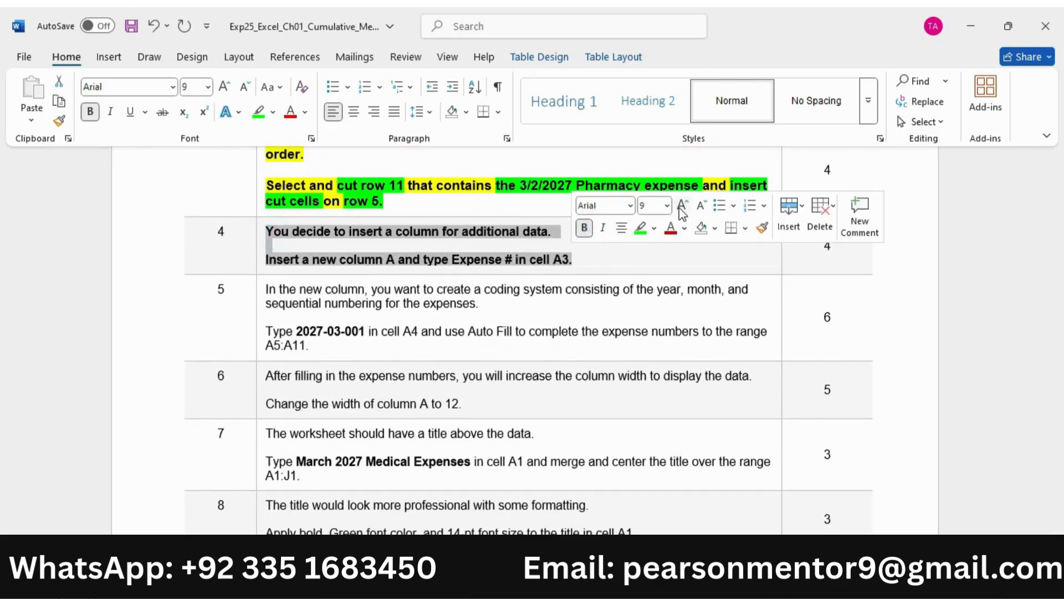
pyautogui.click(682, 205)
pyautogui.click(655, 228)
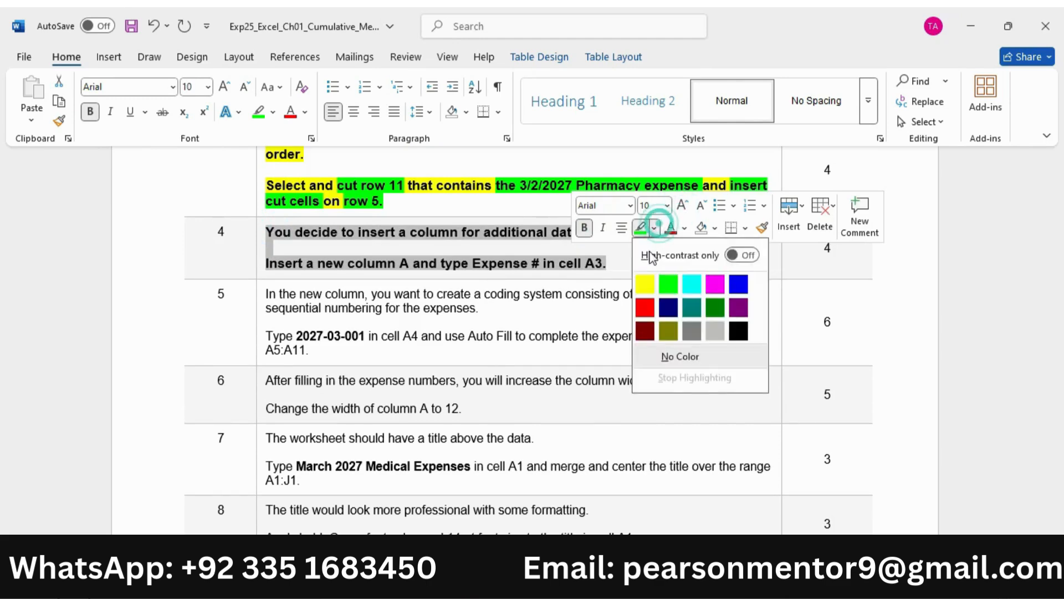
pyautogui.click(645, 283)
pyautogui.click(608, 264)
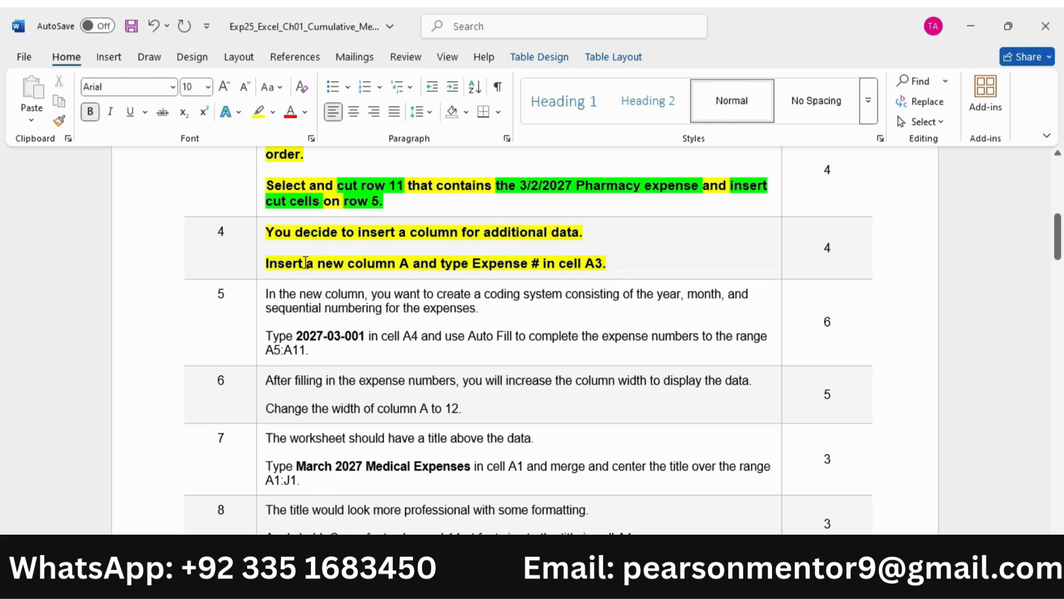
# Highlight "new column A", "Expense #" and "A3" in bright green in the step 4 instruction.
pyautogui.moveTo(329, 263); pyautogui.dragTo(410, 263)
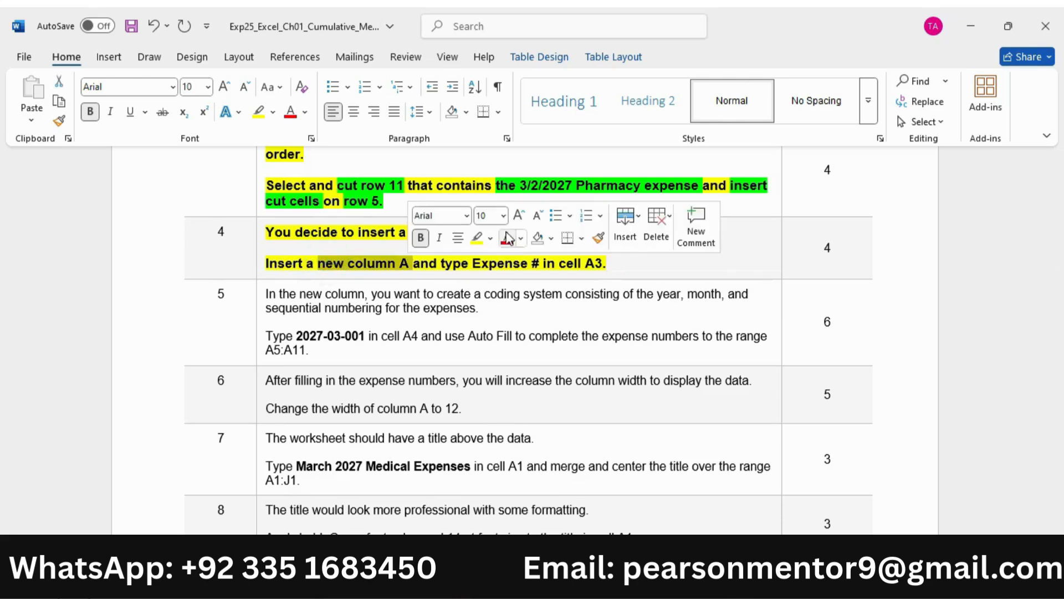
pyautogui.click(491, 238)
pyautogui.click(502, 289)
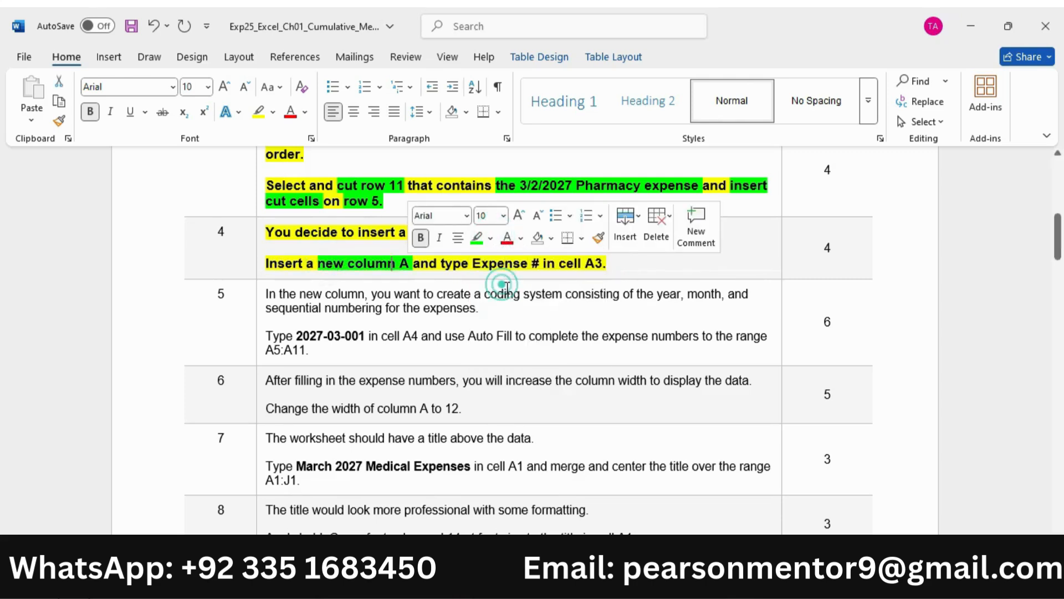
pyautogui.moveTo(474, 265); pyautogui.dragTo(543, 264)
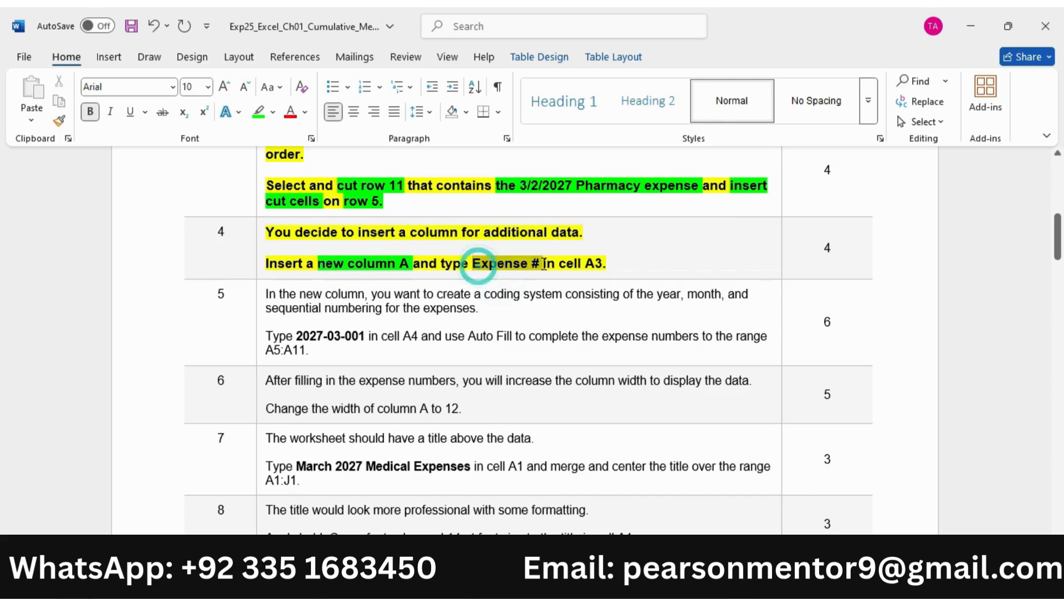
pyautogui.click(610, 233)
pyautogui.doubleClick(594, 262)
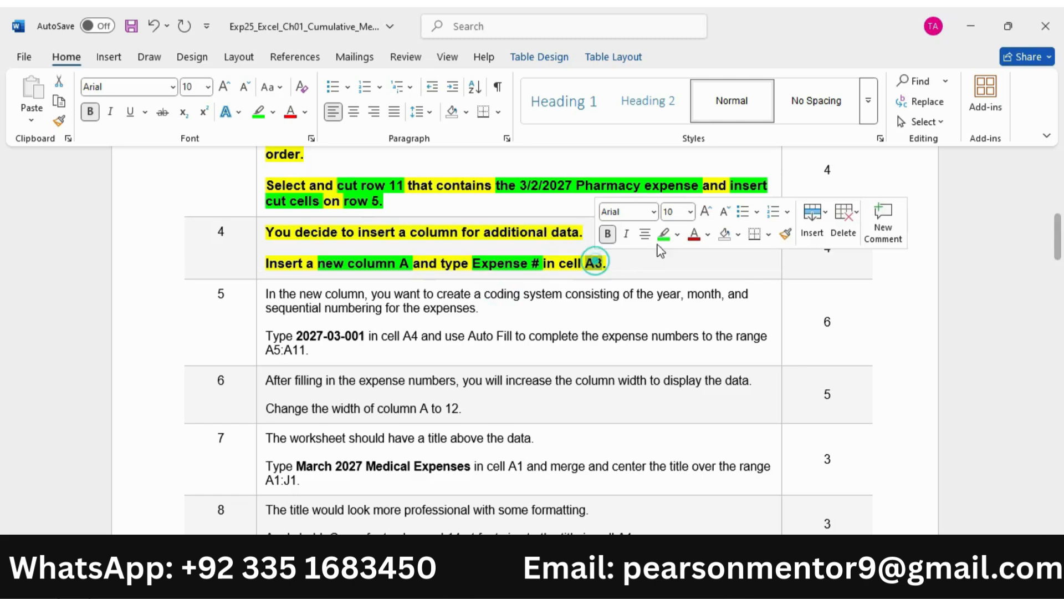
pyautogui.click(664, 233)
pyautogui.click(628, 252)
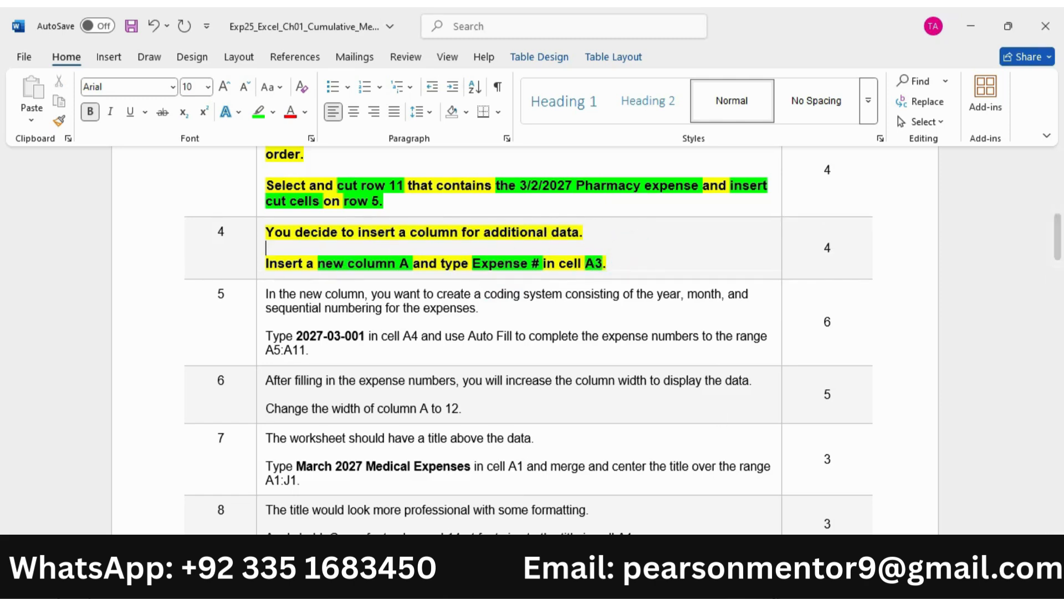
# Switch to Excel and insert a new column A before the Date column, rechecking the step 4 instruction in Word.
pyautogui.click(763, 579)
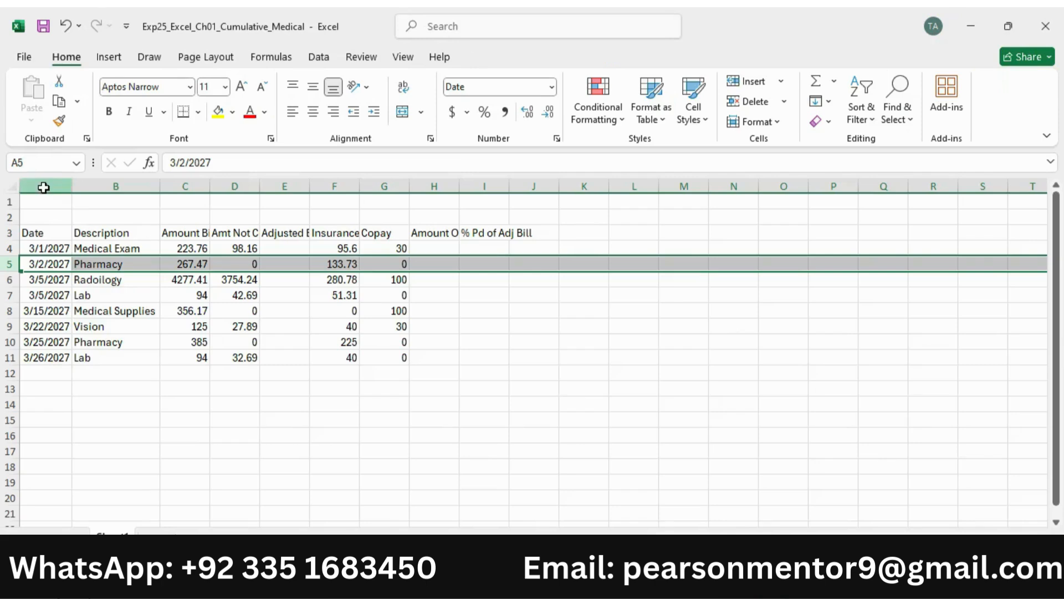
pyautogui.click(46, 186)
pyautogui.rightClick(45, 187)
pyautogui.click(86, 341)
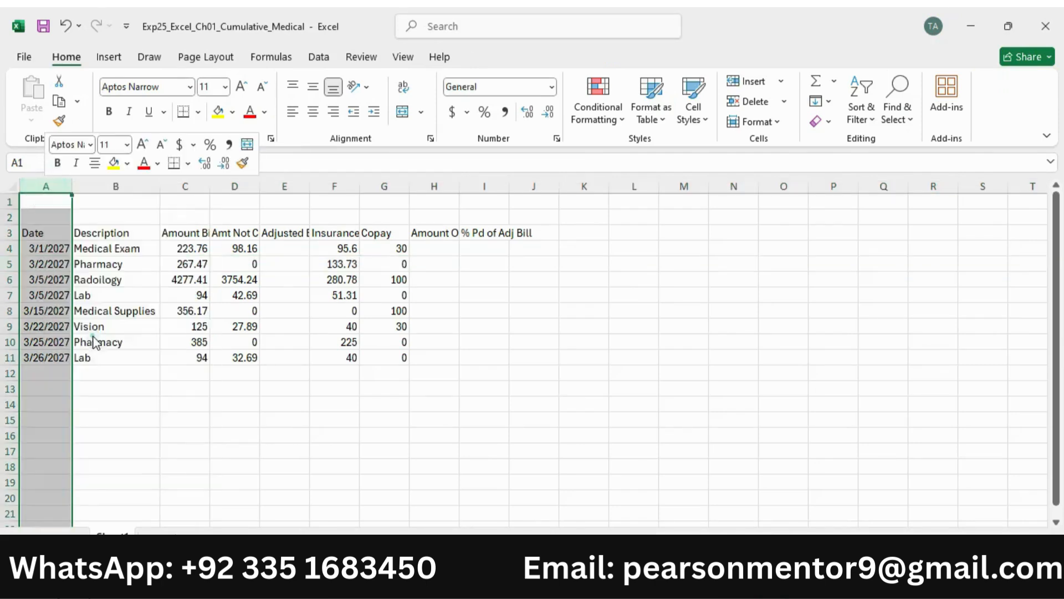
pyautogui.hotkey('alt', 'Tab')
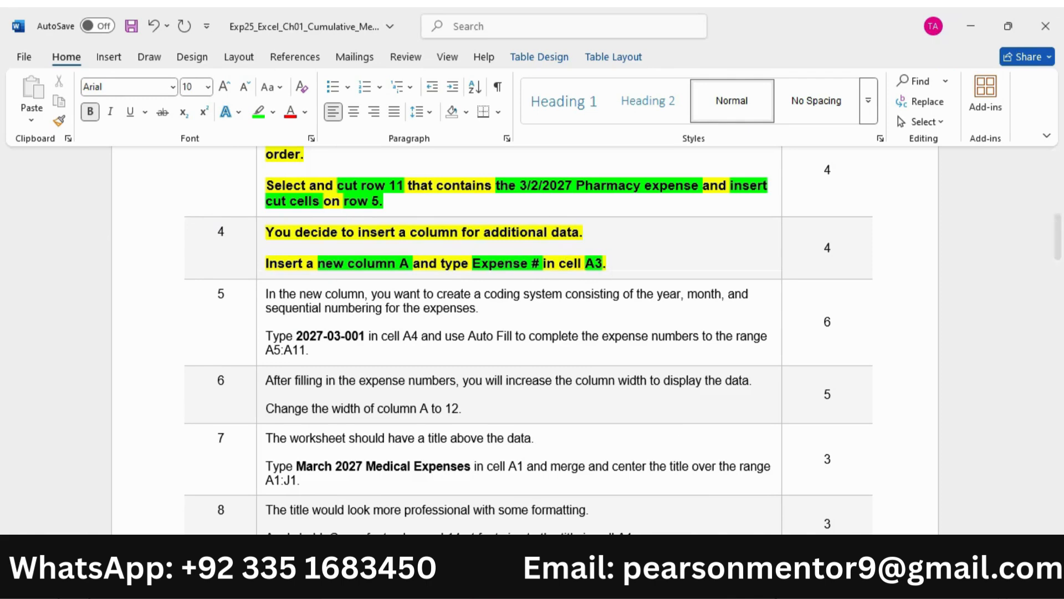
pyautogui.hotkey('alt', 'Tab')
# Enter the column heading Expense # in cell A3.
pyautogui.click(43, 161)
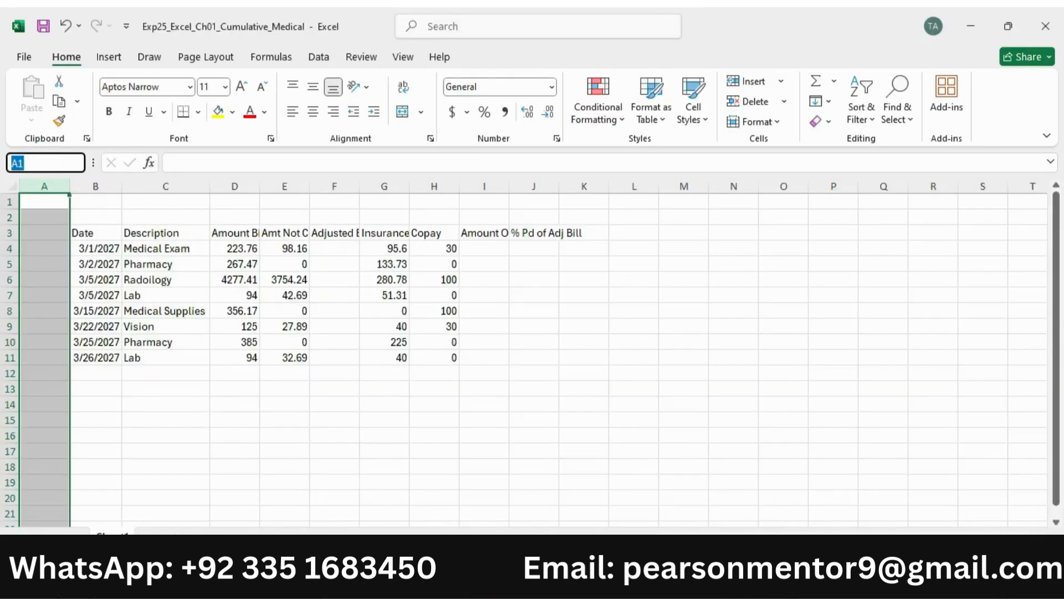
pyautogui.write('A3')
pyautogui.press('Return')
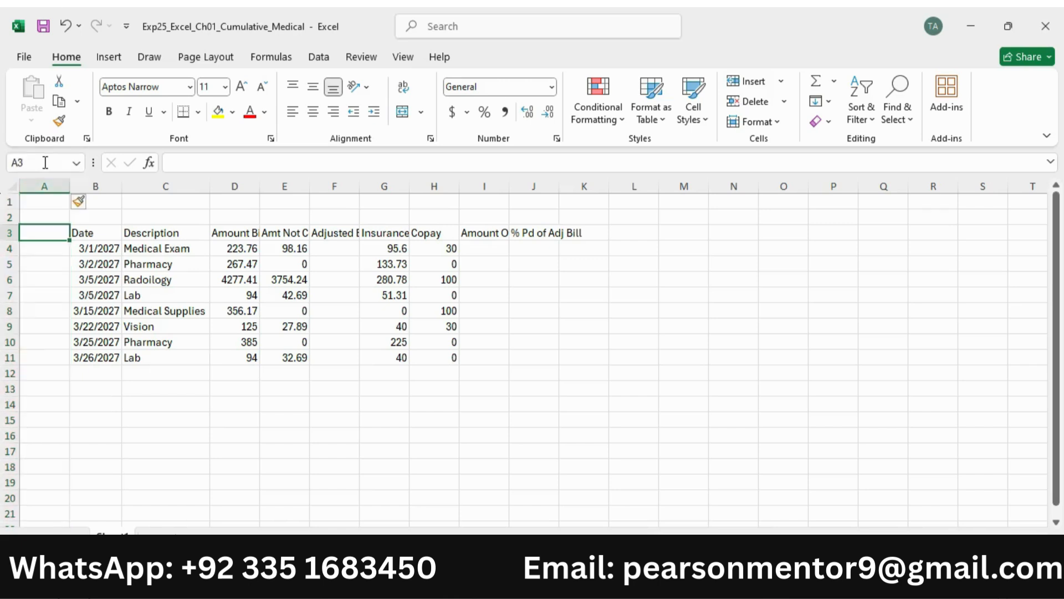
pyautogui.write('Ex')
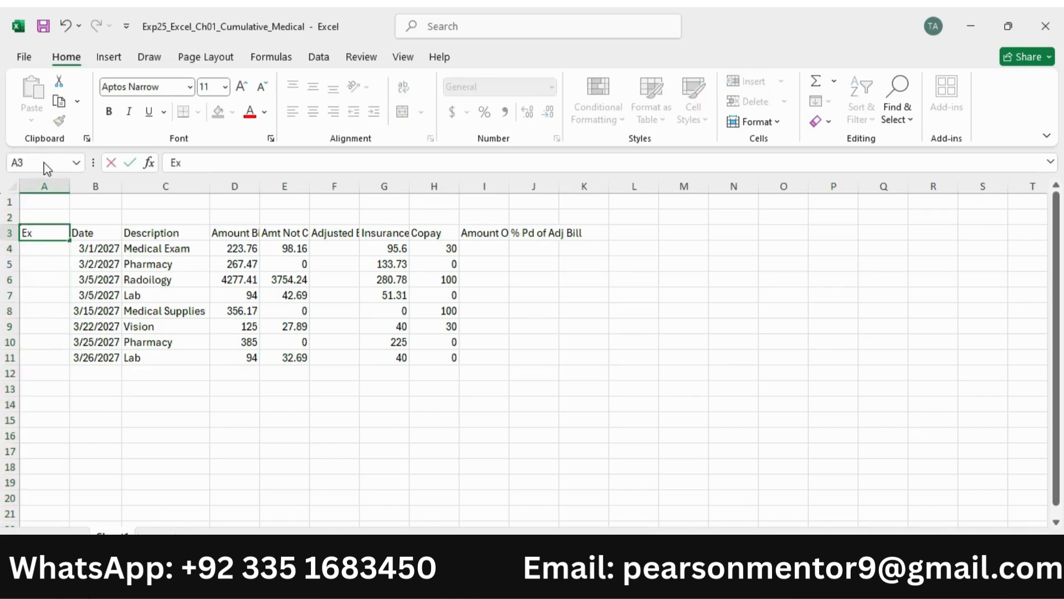
pyautogui.write('pense #')
pyautogui.press('Return')
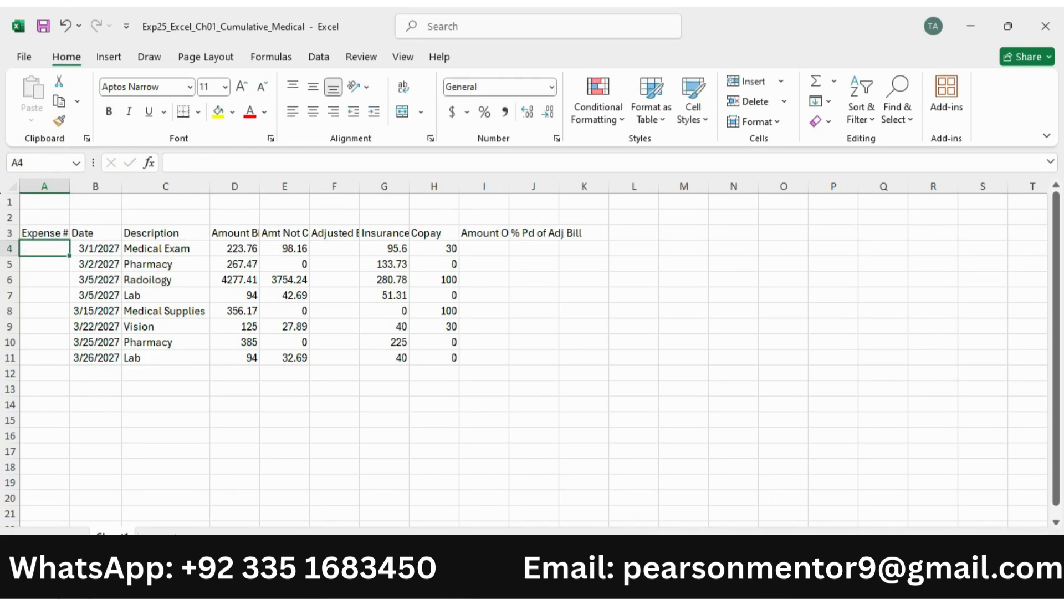
# Switch to the Word instructions and format the step 5 text as bold, size 10, with yellow highlighting.
pyautogui.hotkey('alt', 'Tab')
pyautogui.scroll(-3, 326, 295)
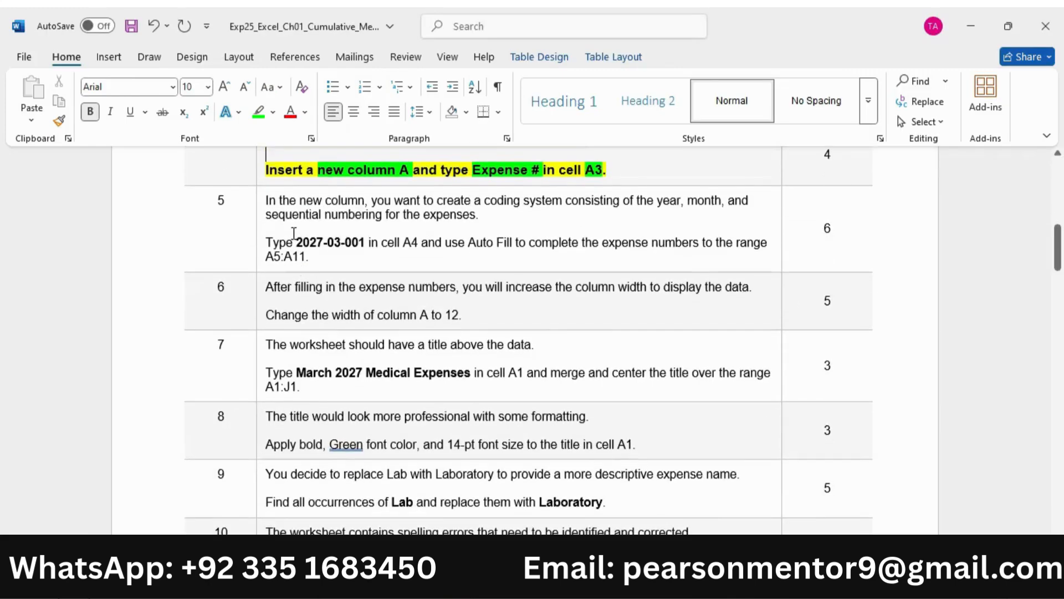
pyautogui.moveTo(266, 200); pyautogui.dragTo(309, 257)
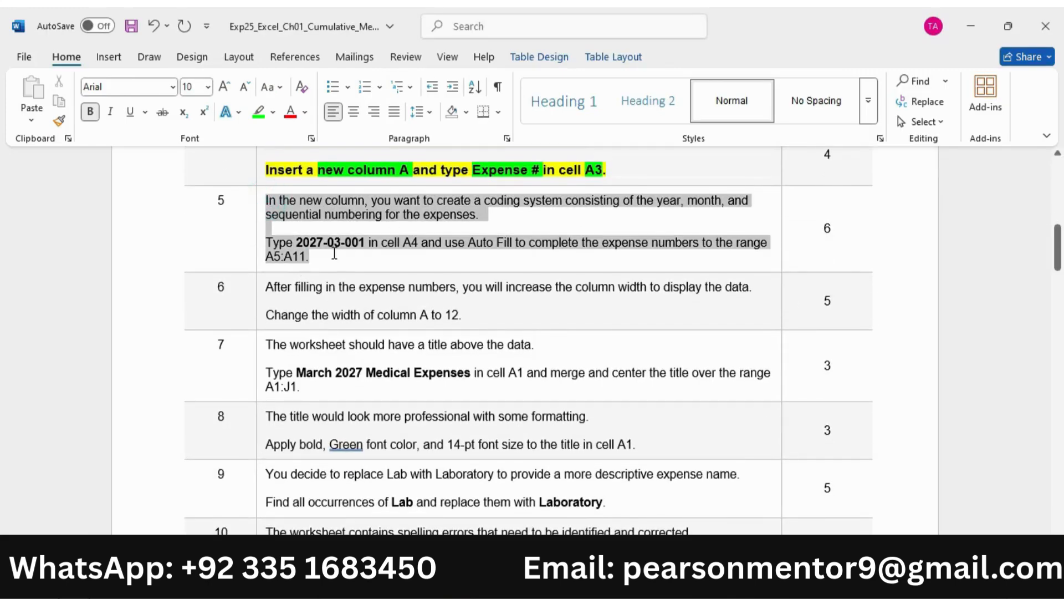
pyautogui.click(345, 225)
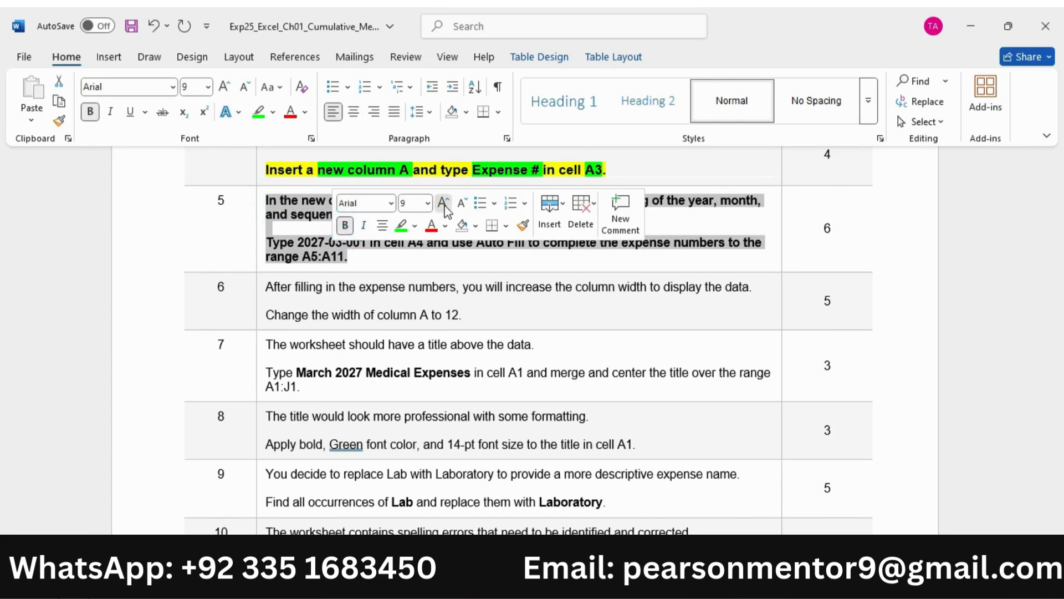
pyautogui.click(442, 202)
pyautogui.click(416, 226)
pyautogui.click(406, 281)
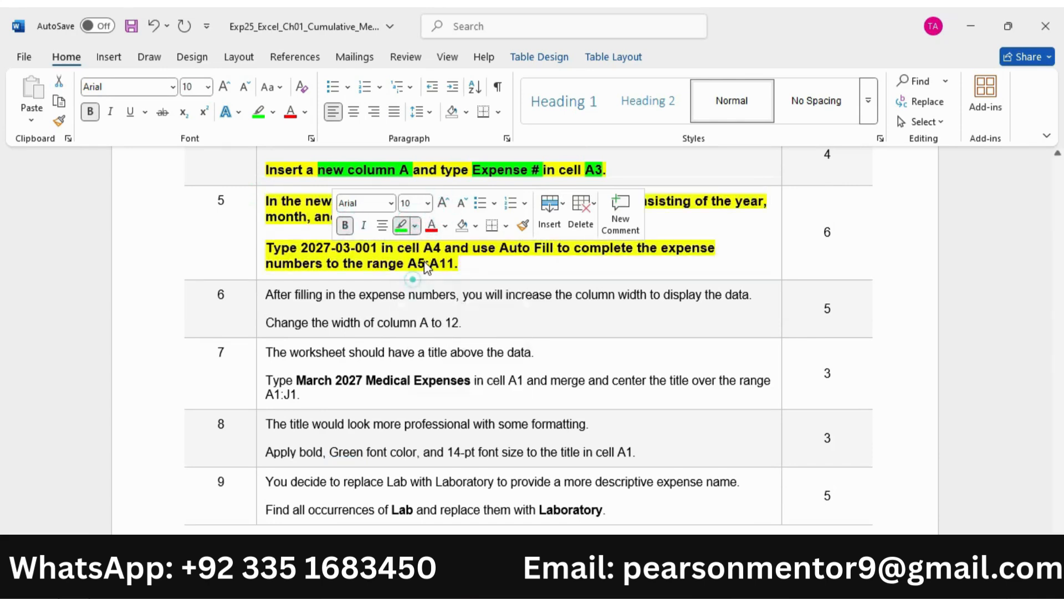
pyautogui.click(382, 248)
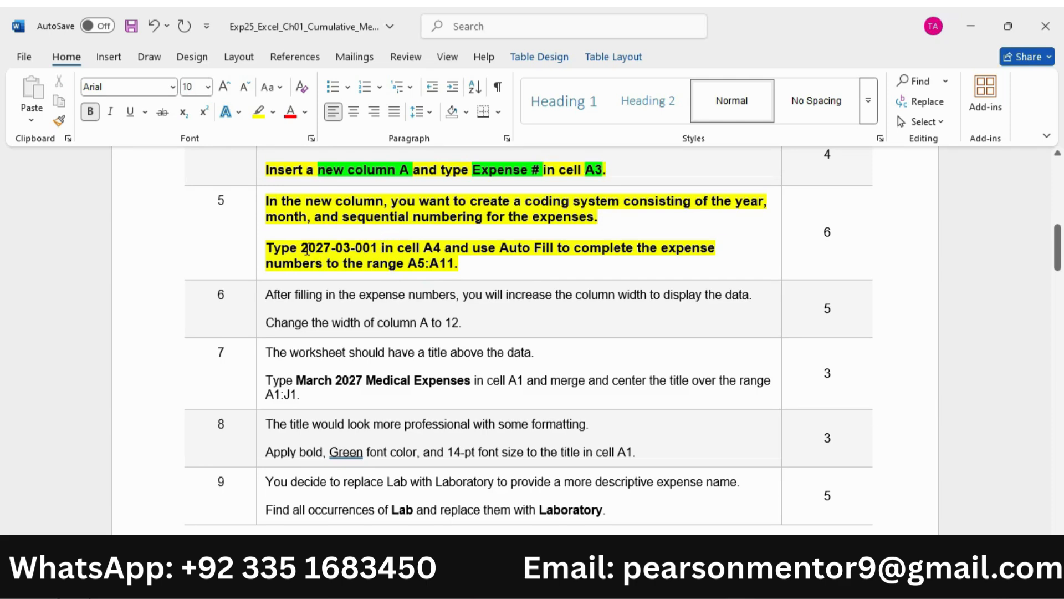
# Highlight "2027-03-001" and "A4" in bright green in the step 5 instruction.
pyautogui.moveTo(307, 249); pyautogui.dragTo(379, 249)
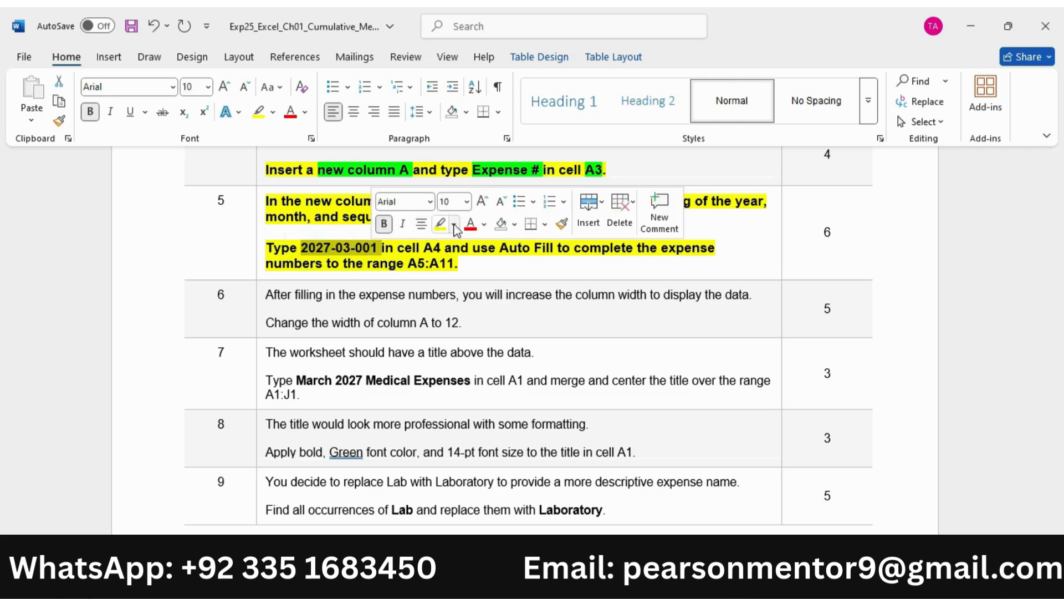
pyautogui.click(455, 226)
pyautogui.click(466, 283)
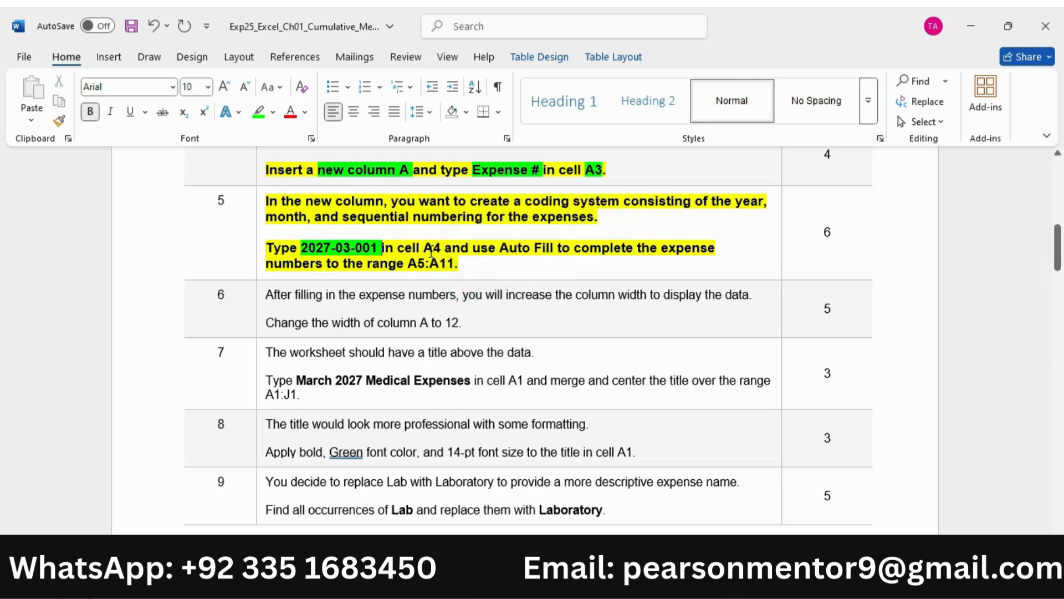
pyautogui.doubleClick(431, 251)
pyautogui.click(498, 224)
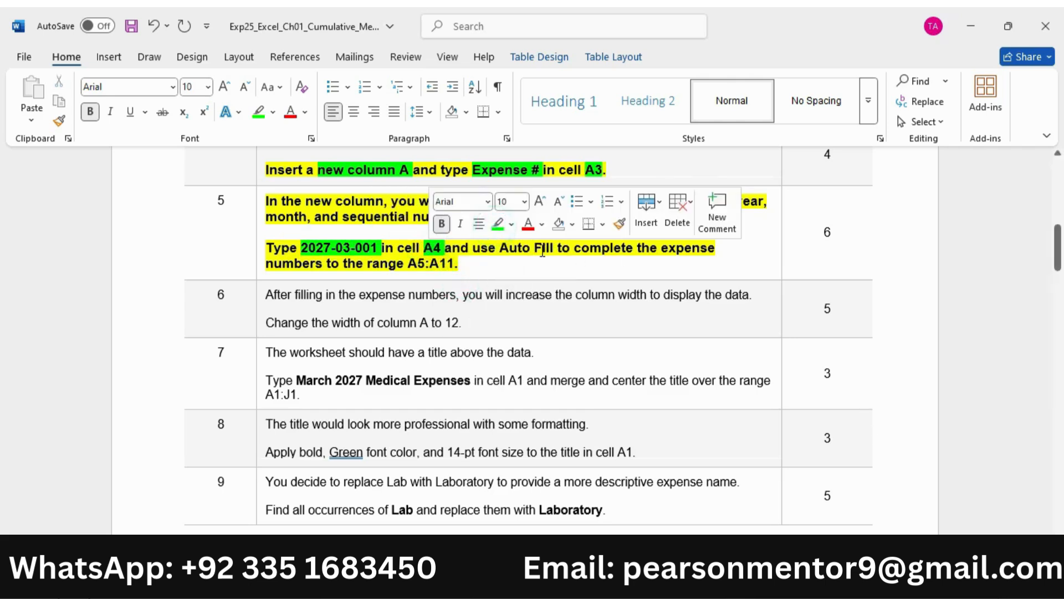
# Highlight "Auto Fill to complete" and "range A5:A11" in bright green in the step 5 instruction.
pyautogui.moveTo(542, 251); pyautogui.dragTo(637, 250)
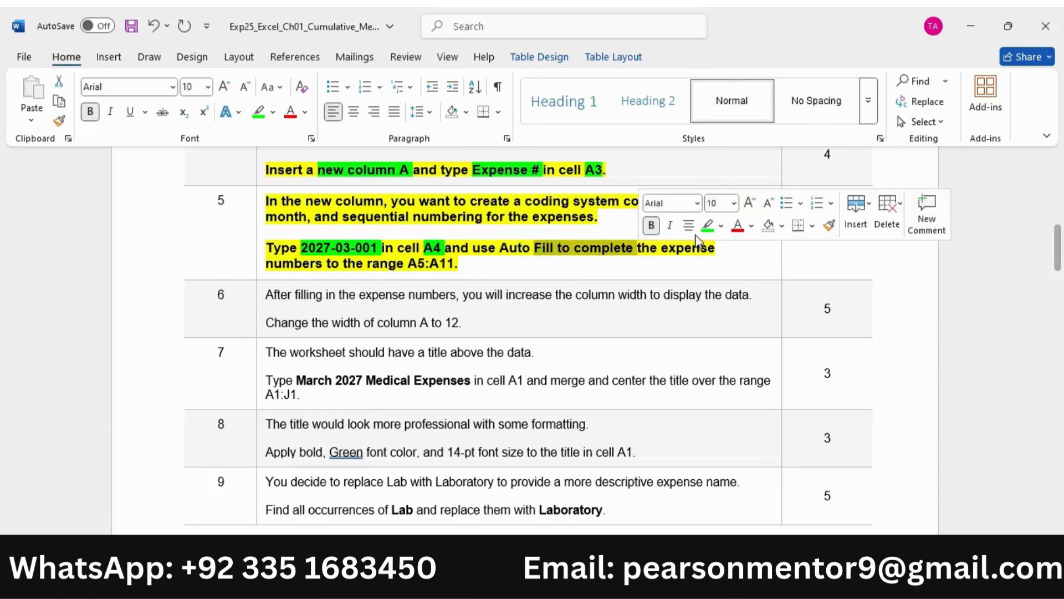
pyautogui.click(708, 226)
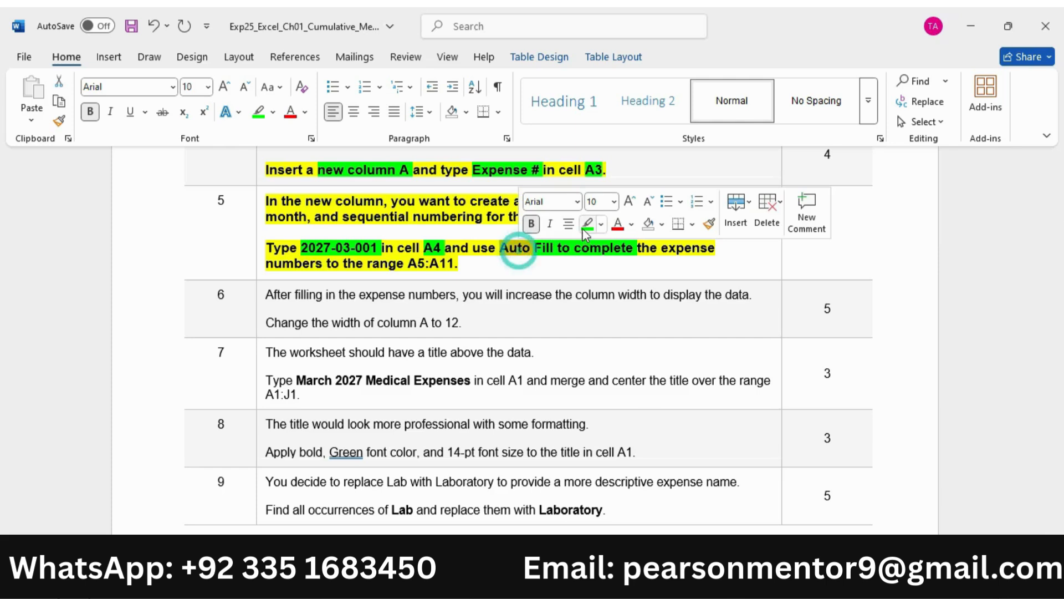
pyautogui.moveTo(367, 264); pyautogui.dragTo(455, 264)
pyautogui.click(515, 241)
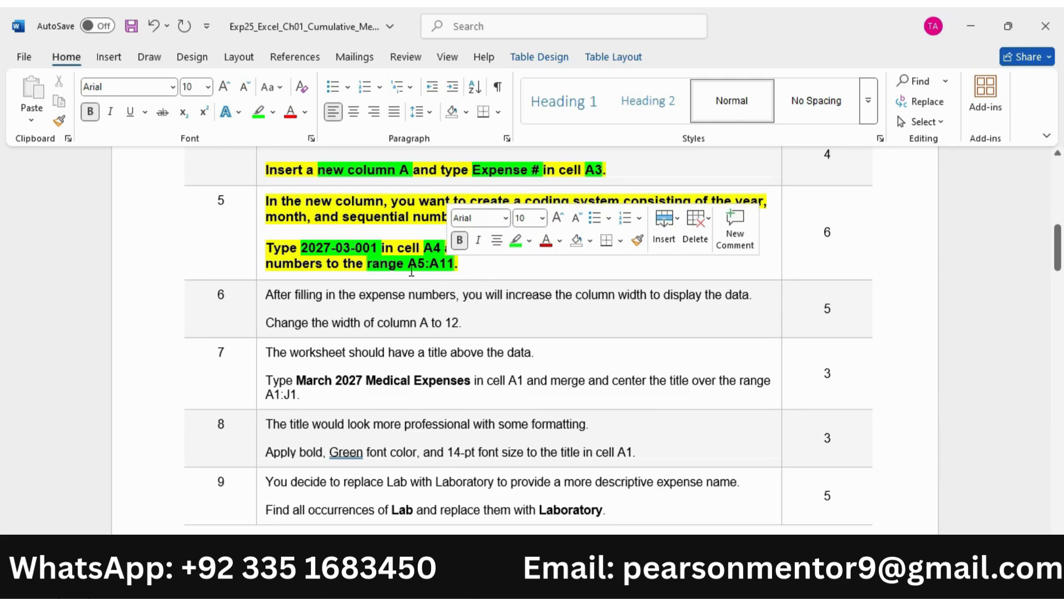
# Switch to the Excel worksheet and enter the expense number 2027-03-001 in cell A4.
pyautogui.hotkey('alt', 'Tab')
pyautogui.click(48, 163)
pyautogui.write('A3')
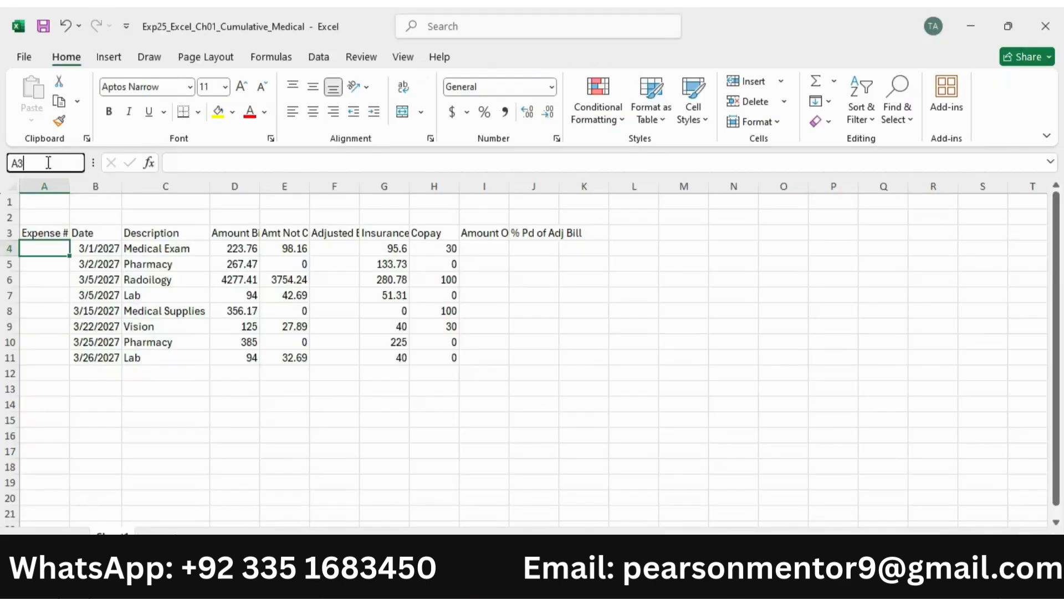
pyautogui.click(50, 162)
pyautogui.write('A4')
pyautogui.press('Return')
pyautogui.write('2027-0')
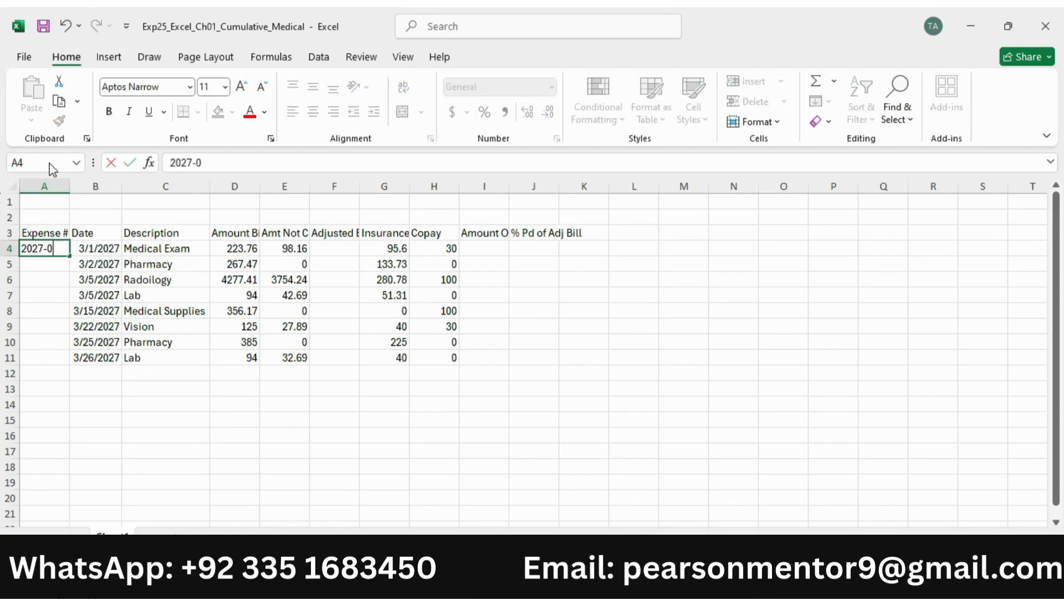
pyautogui.write('3-001')
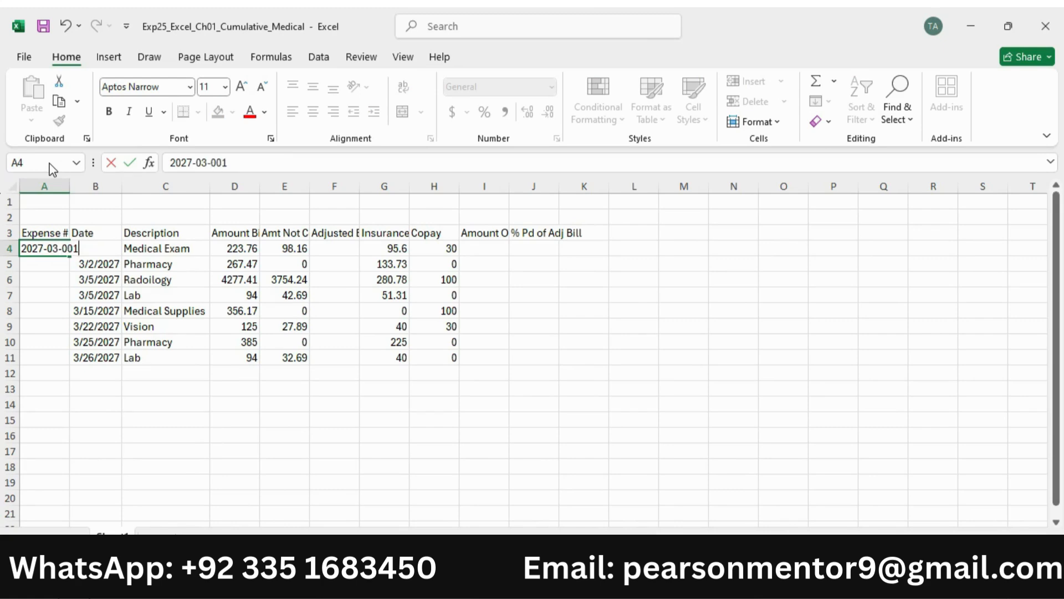
pyautogui.press('Return')
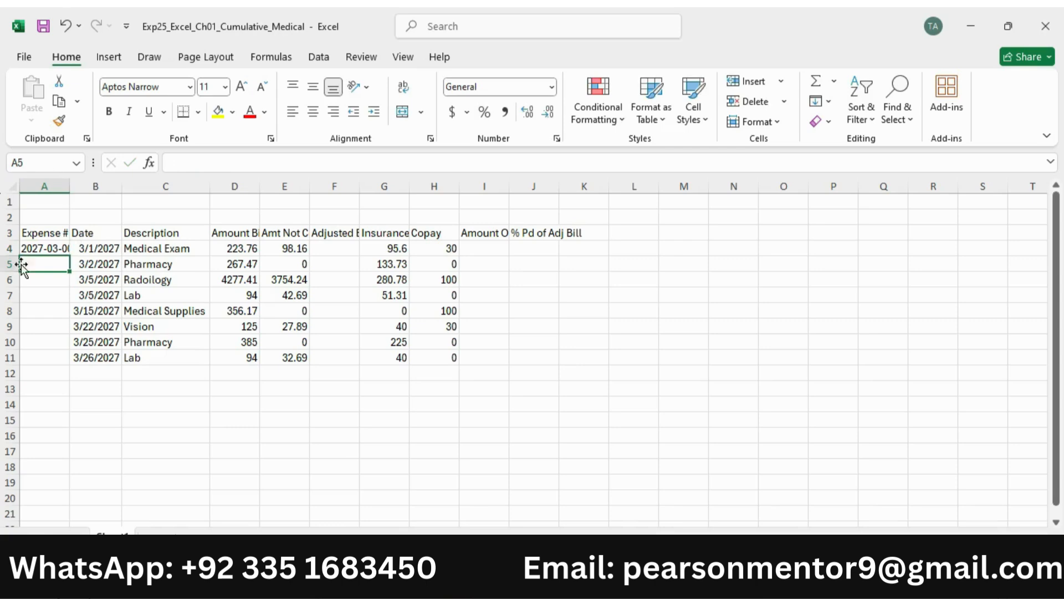
# Auto Fill the expense number from cell A4 through the range A5:A11.
pyautogui.click(42, 250)
pyautogui.hotkey('alt', 'Tab')
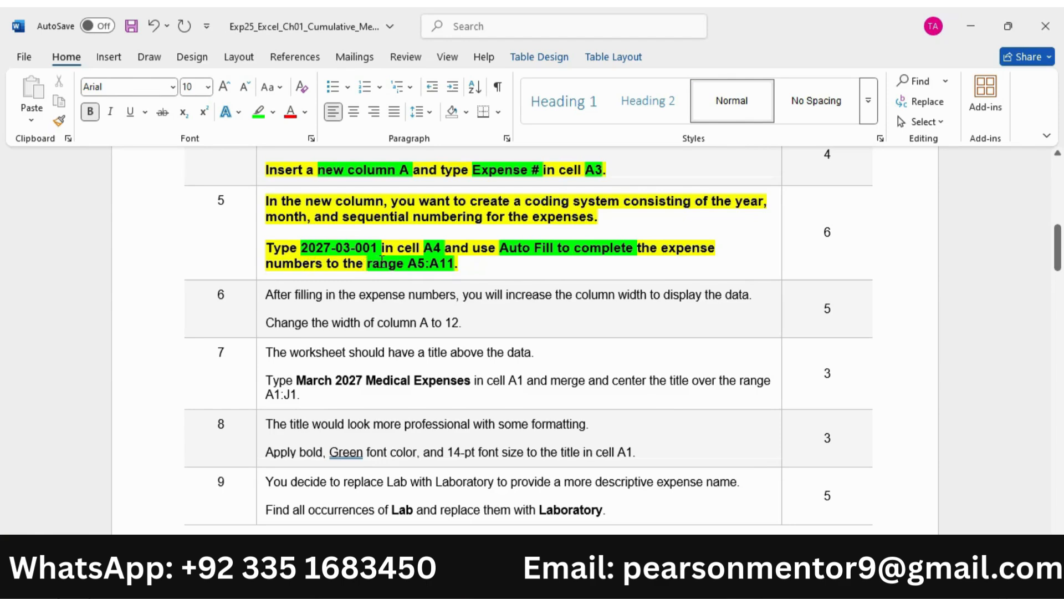
pyautogui.hotkey('alt', 'Tab')
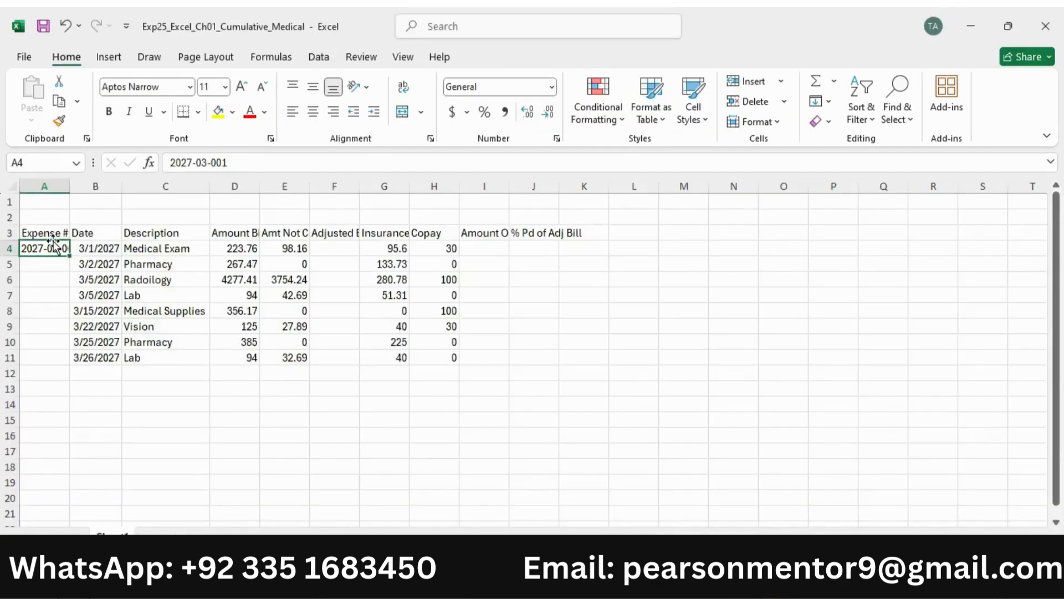
pyautogui.moveTo(70, 257); pyautogui.dragTo(65, 362)
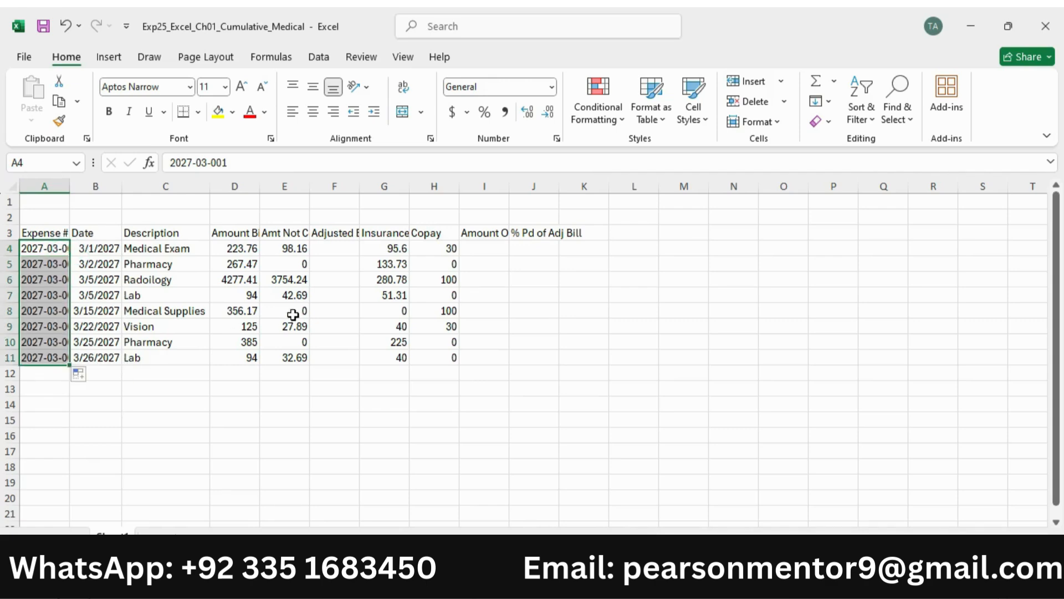
# Switch to the Word instructions and format the step 6 text as bold, size 10, with yellow highlighting.
pyautogui.moveTo(739, 584)
pyautogui.click(739, 493)
pyautogui.scroll(-2, 295, 235)
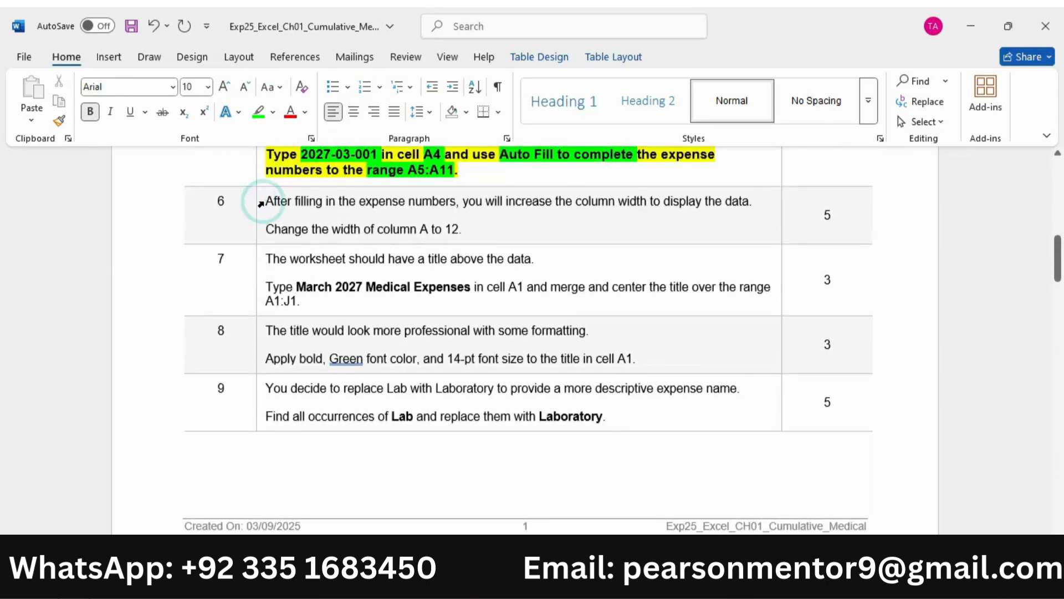
pyautogui.click(258, 201)
pyautogui.click(276, 175)
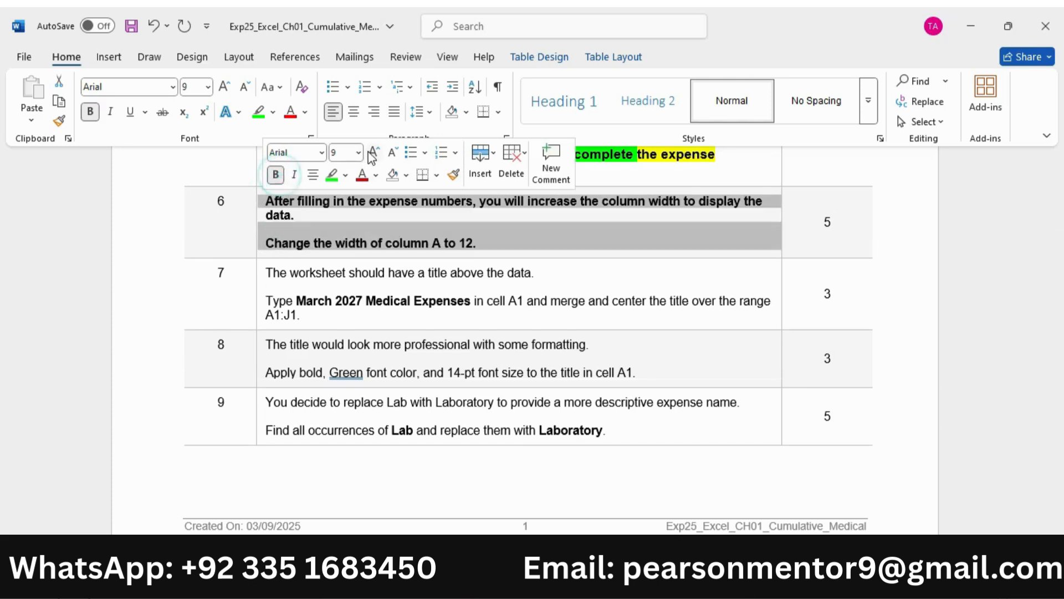
pyautogui.click(373, 152)
pyautogui.click(345, 175)
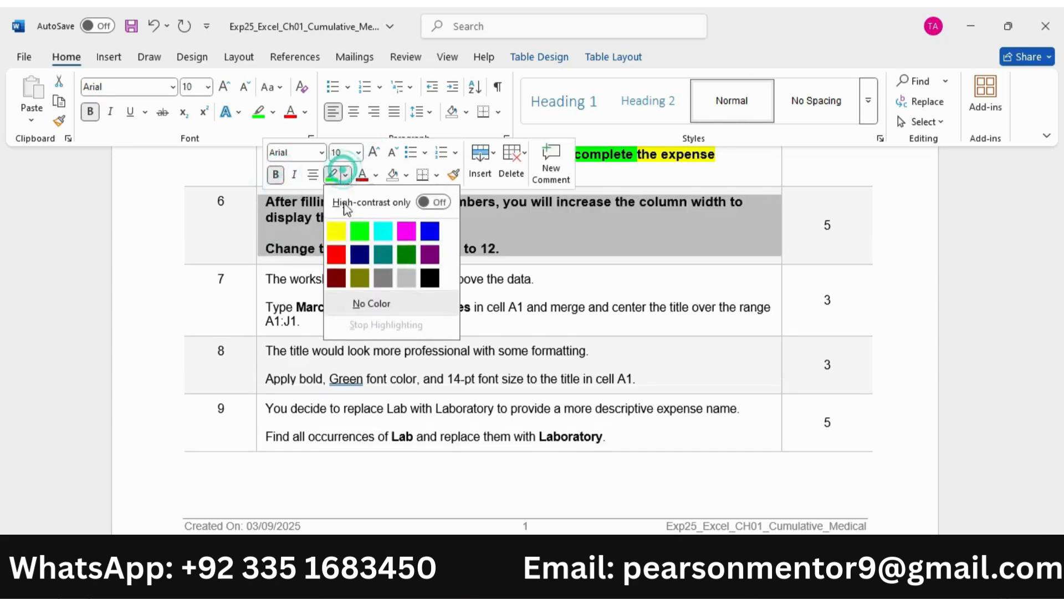
pyautogui.click(338, 231)
pyautogui.click(547, 229)
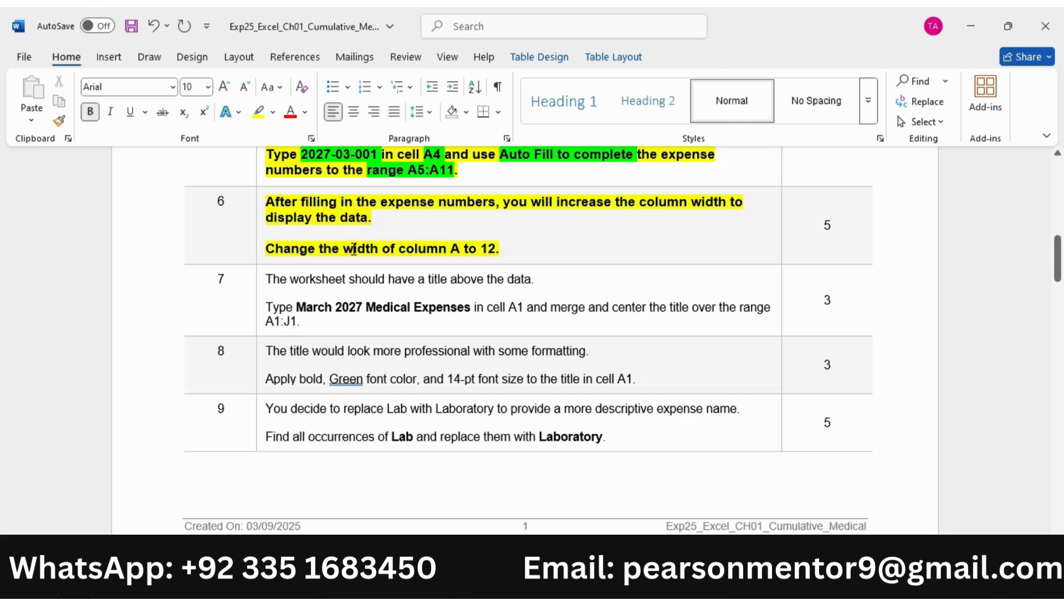
# Highlight "width of column A to 12" and "Change" in bright green in the step 6 instruction.
pyautogui.moveTo(354, 249); pyautogui.dragTo(448, 248)
pyautogui.click(510, 221)
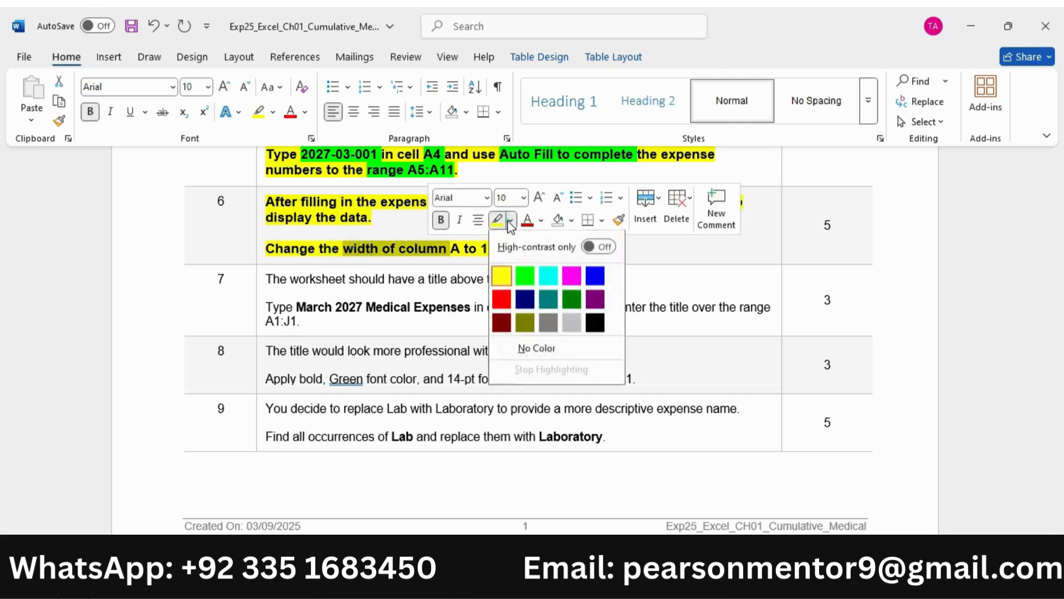
pyautogui.click(525, 276)
pyautogui.click(497, 247)
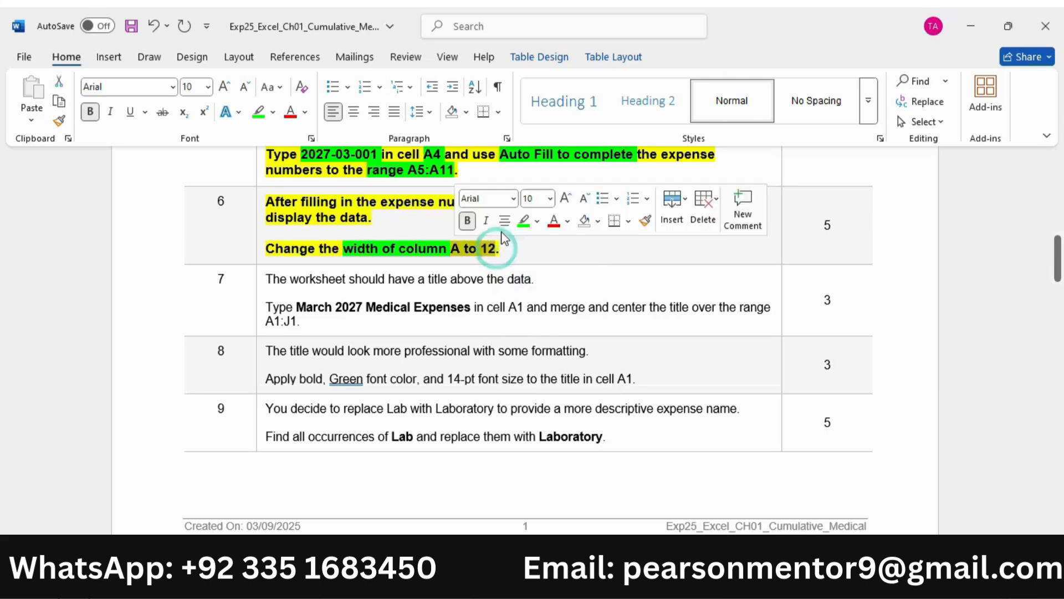
pyautogui.click(524, 221)
pyautogui.doubleClick(307, 248)
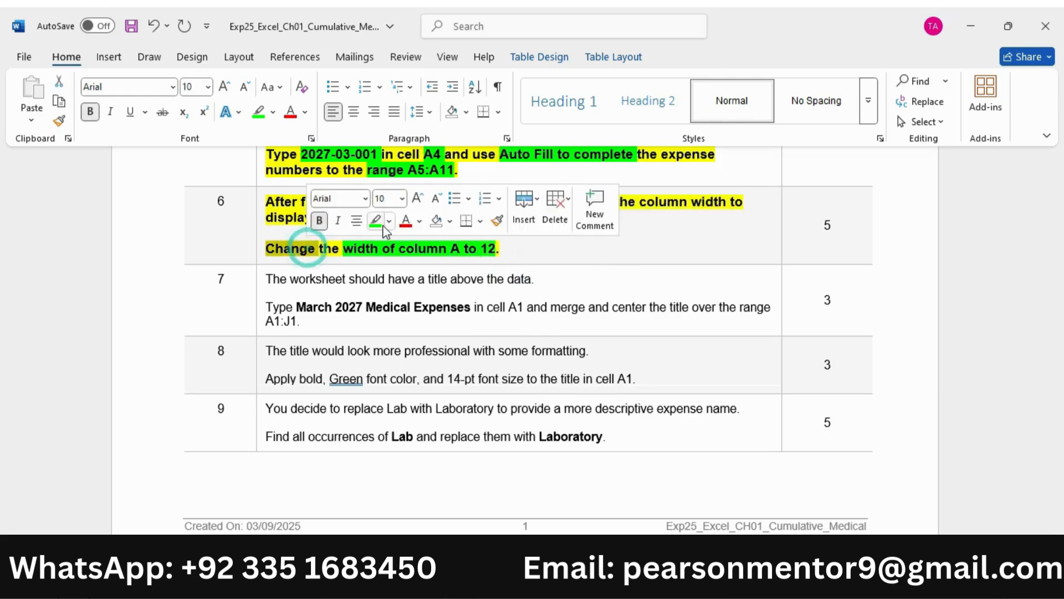
pyautogui.click(383, 225)
# Switch to the Excel worksheet and set the width of column A to 12.
pyautogui.hotkey('alt', 'Tab')
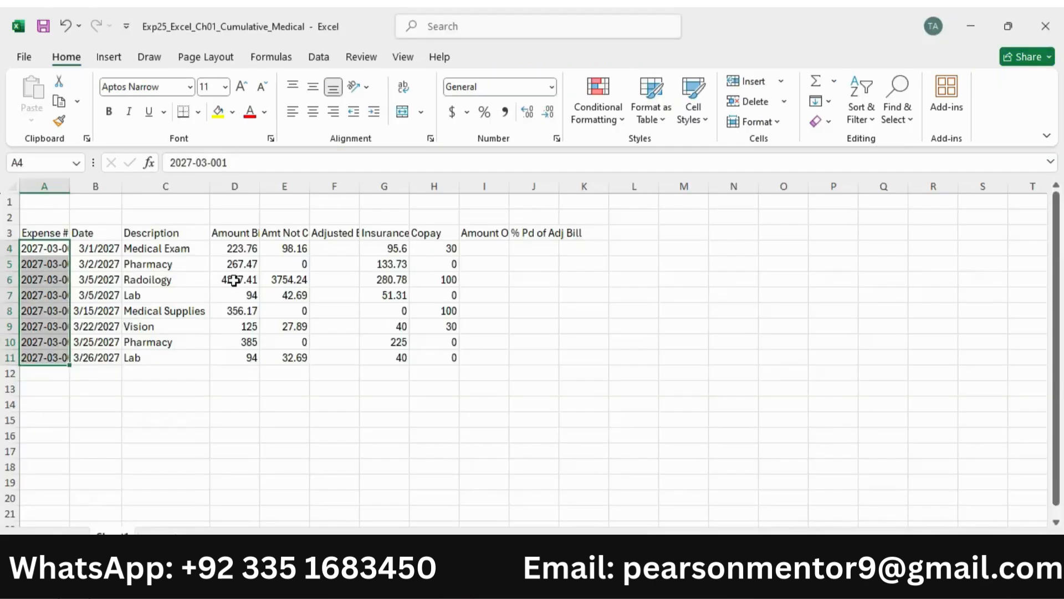
pyautogui.click(29, 186)
pyautogui.rightClick(30, 187)
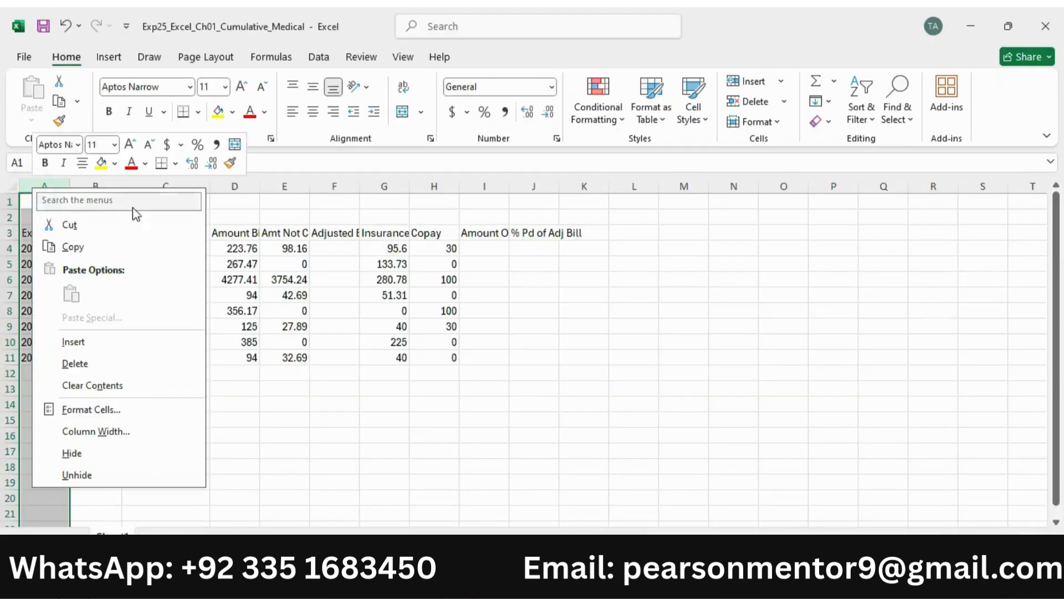
pyautogui.click(98, 431)
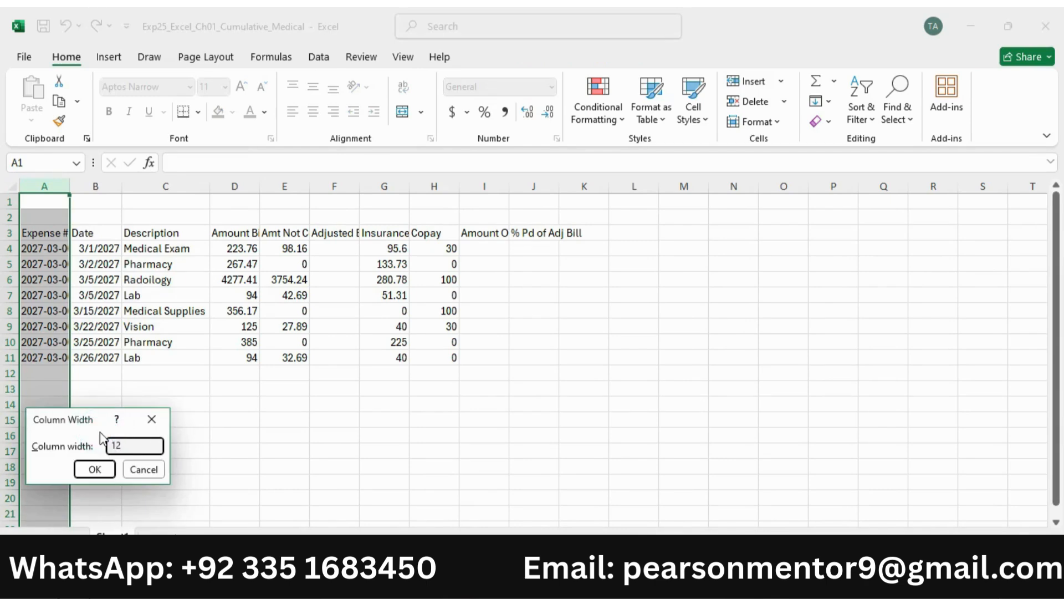
pyautogui.click(95, 468)
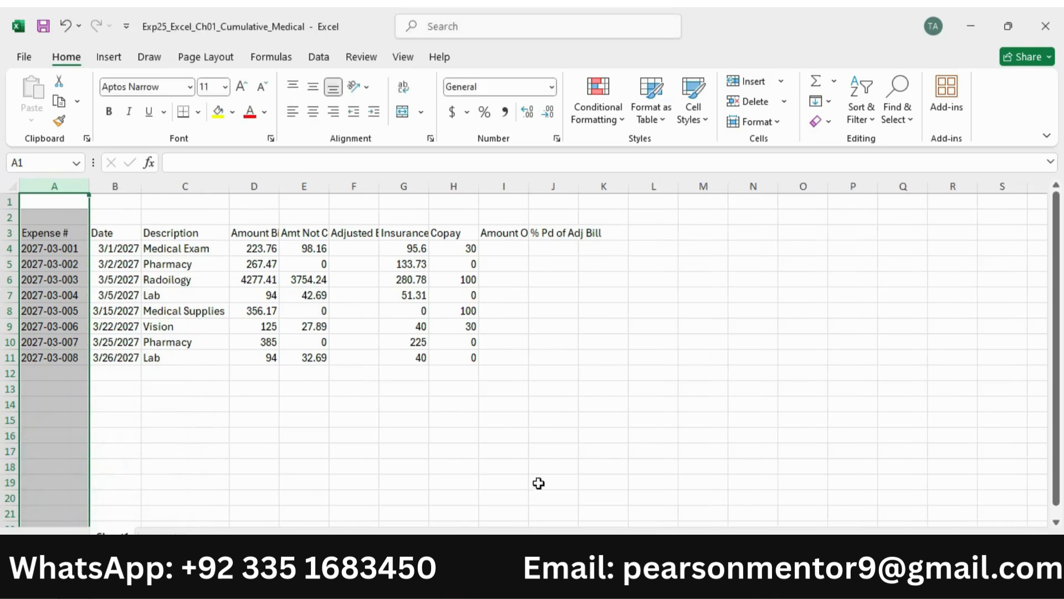
# Switch to the Word instructions and format the step 7 text as bold, size 10, with yellow highlighting.
pyautogui.click(626, 579)
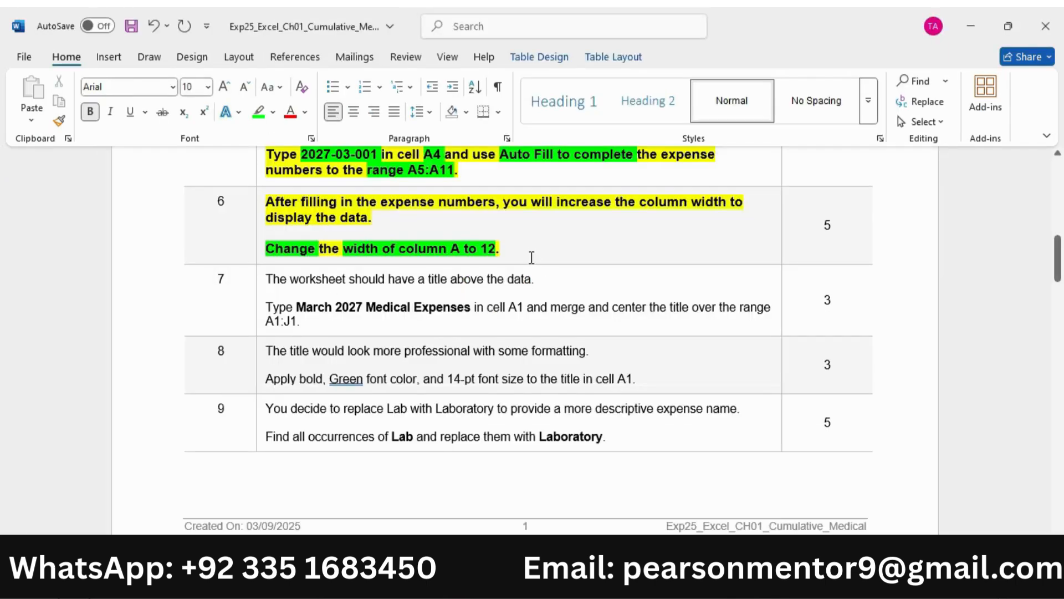
pyautogui.click(268, 279)
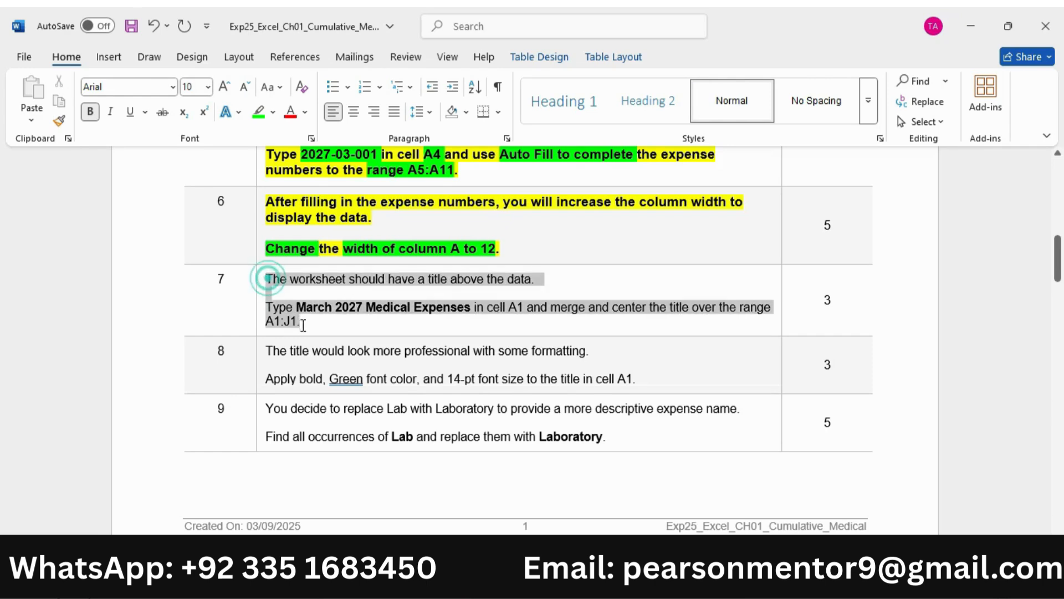
pyautogui.click(314, 298)
pyautogui.click(411, 276)
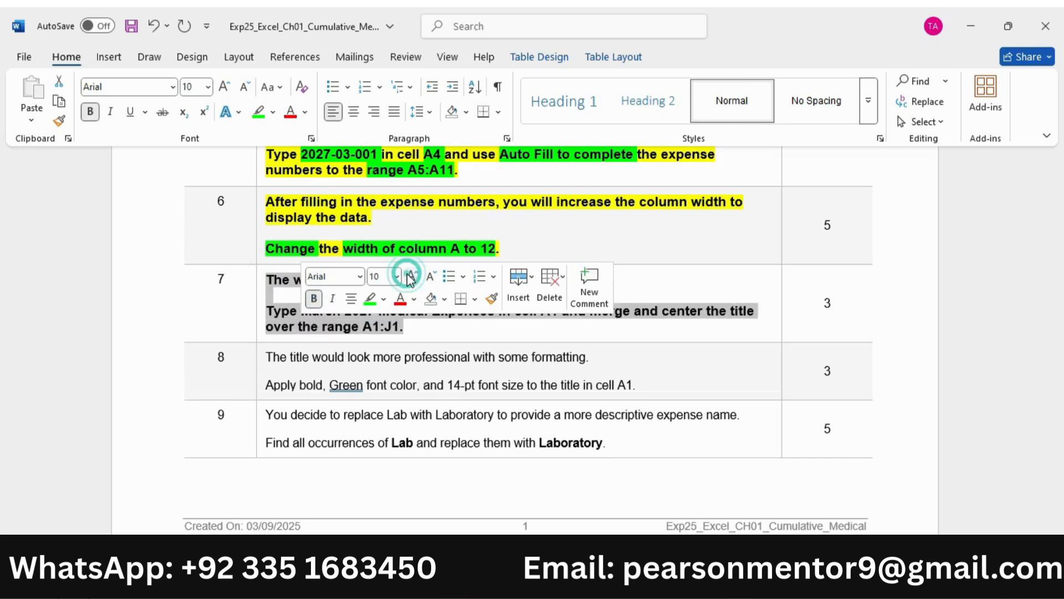
pyautogui.click(384, 300)
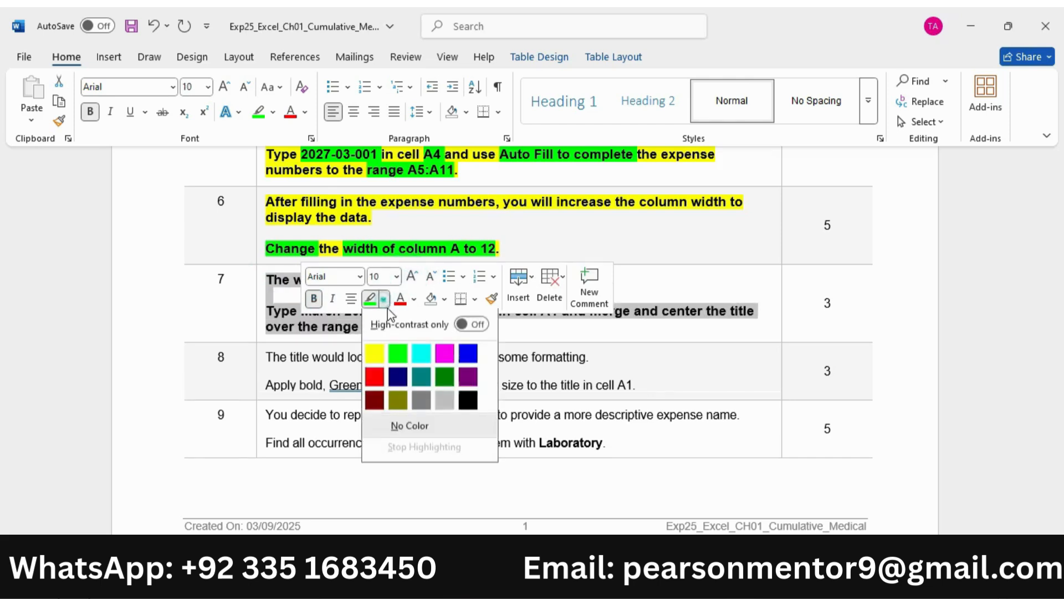
pyautogui.click(379, 357)
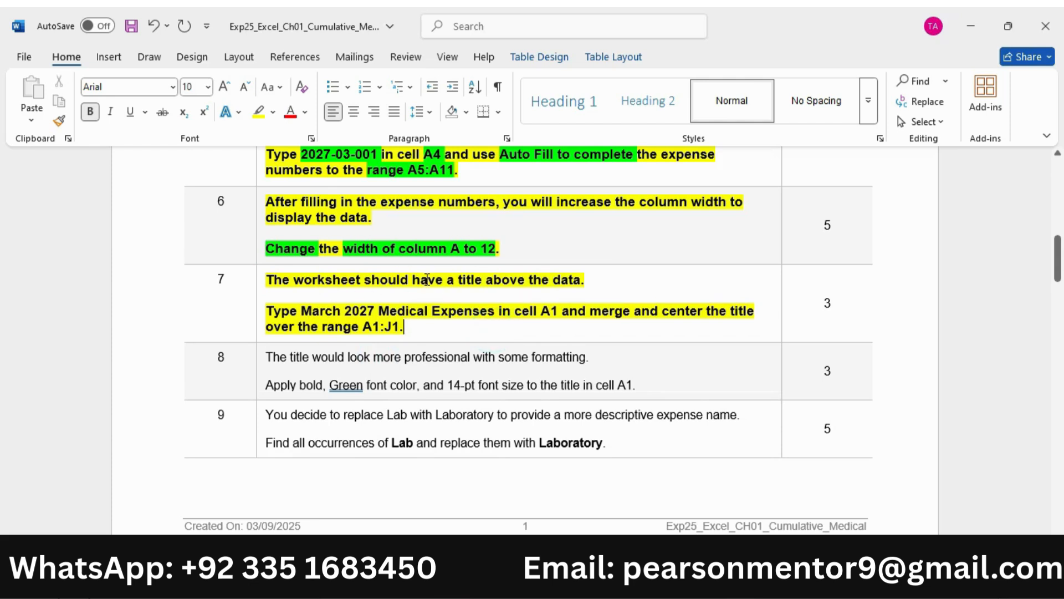
# Highlight "March 2027 Medical Expenses", "A1", "merge and center" and "A1:J1" in bright green in the step 7 instruction.
pyautogui.moveTo(301, 312); pyautogui.dragTo(495, 311)
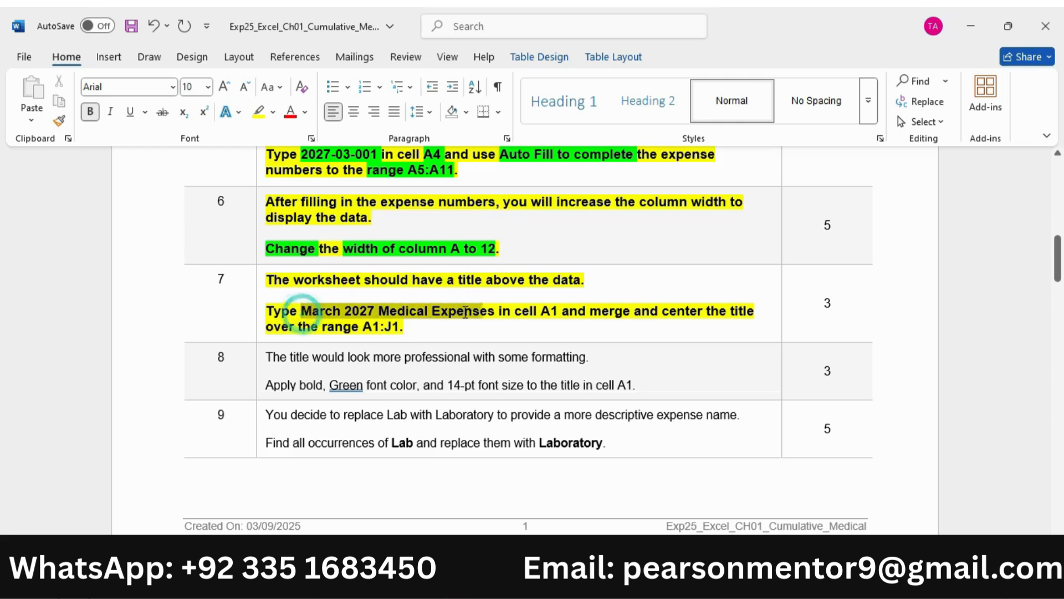
pyautogui.click(551, 285)
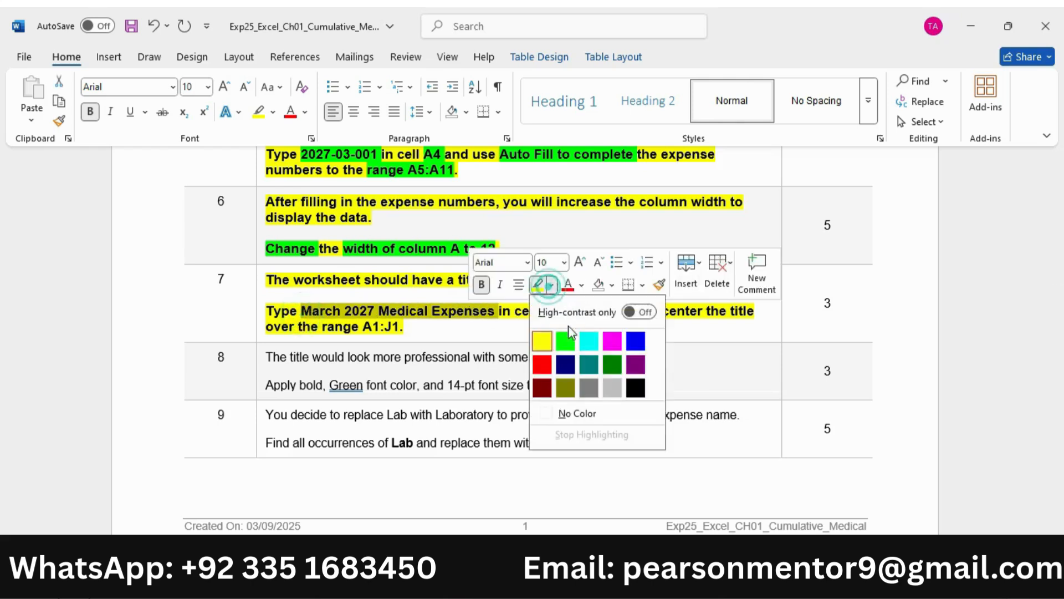
pyautogui.click(563, 339)
pyautogui.doubleClick(551, 313)
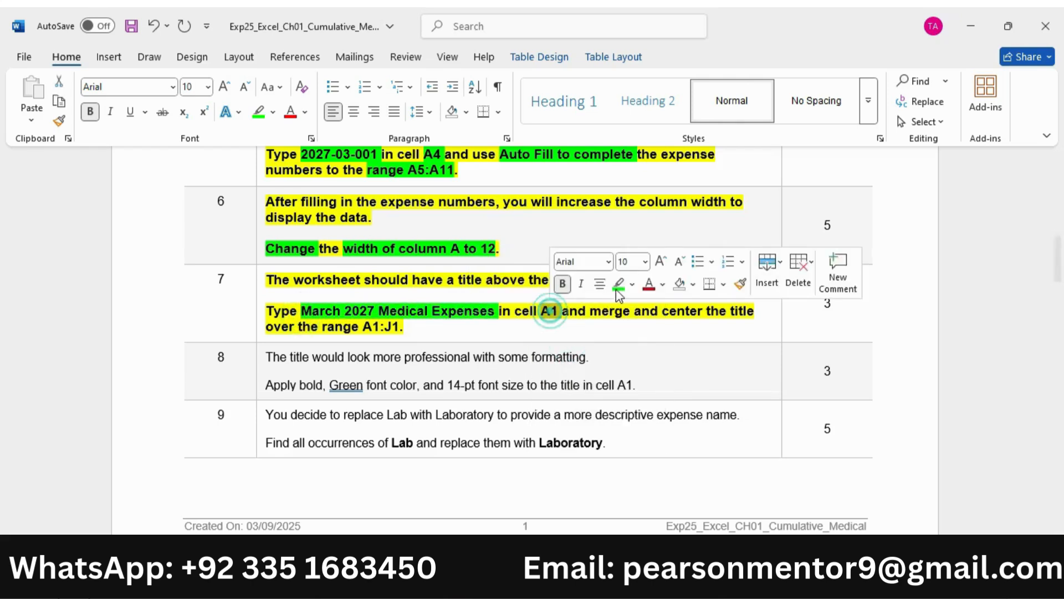
pyautogui.click(617, 288)
pyautogui.moveTo(591, 311); pyautogui.dragTo(707, 312)
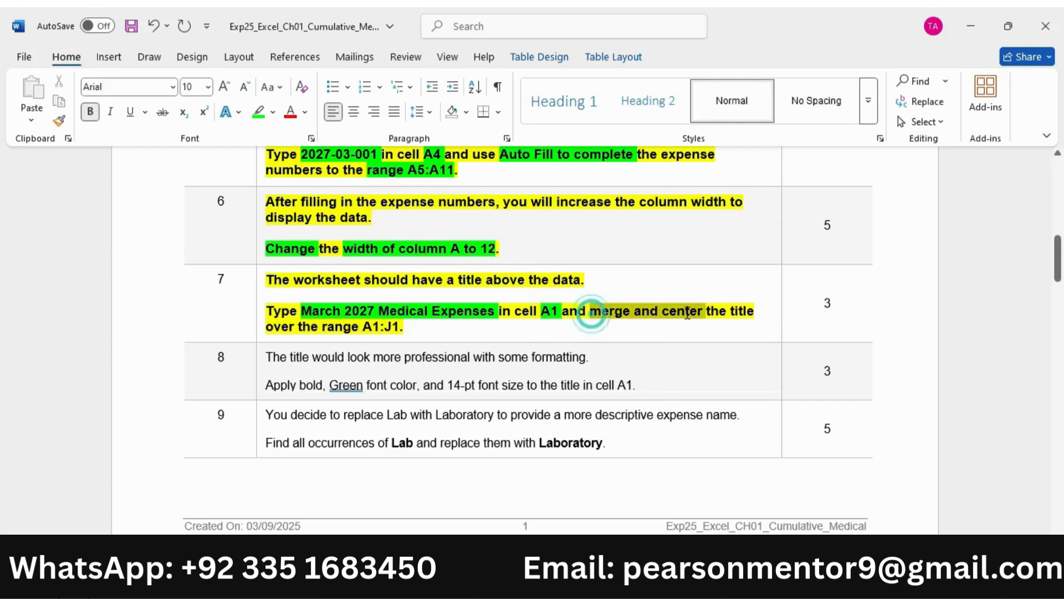
pyautogui.click(753, 286)
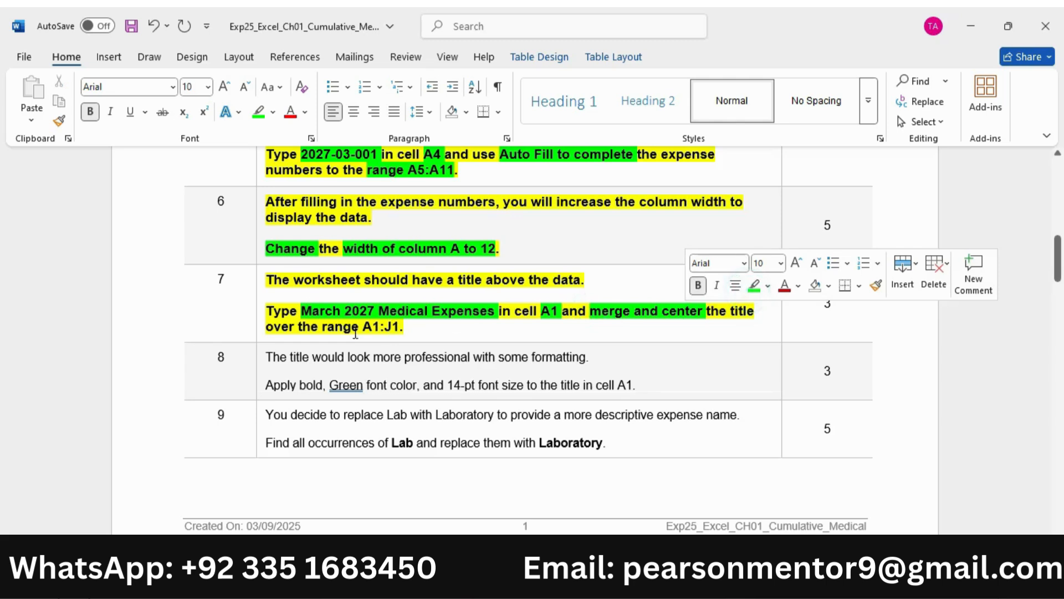
pyautogui.moveTo(363, 326); pyautogui.dragTo(397, 327)
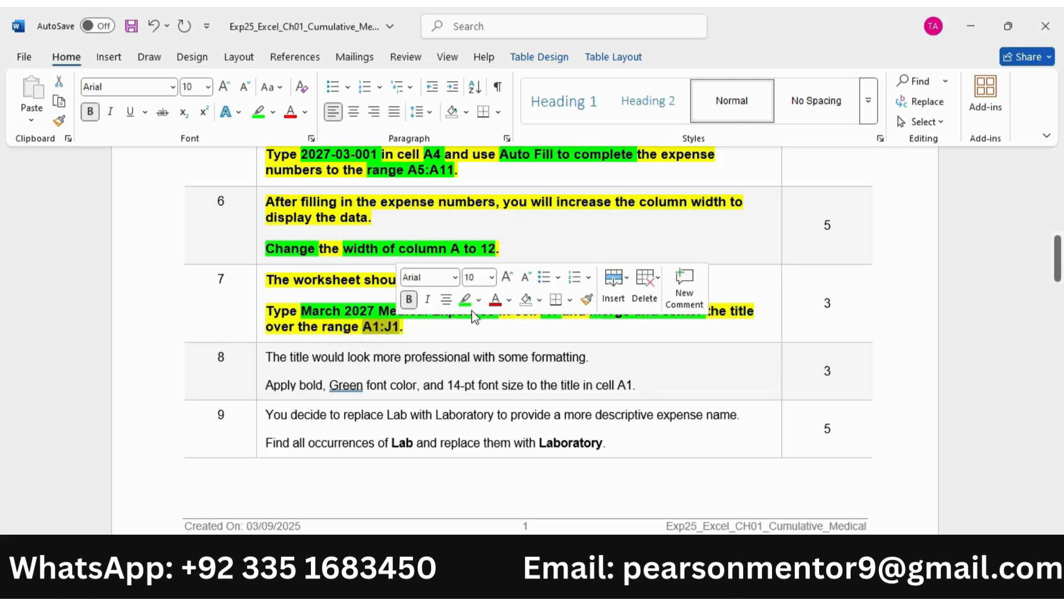
pyautogui.click(468, 300)
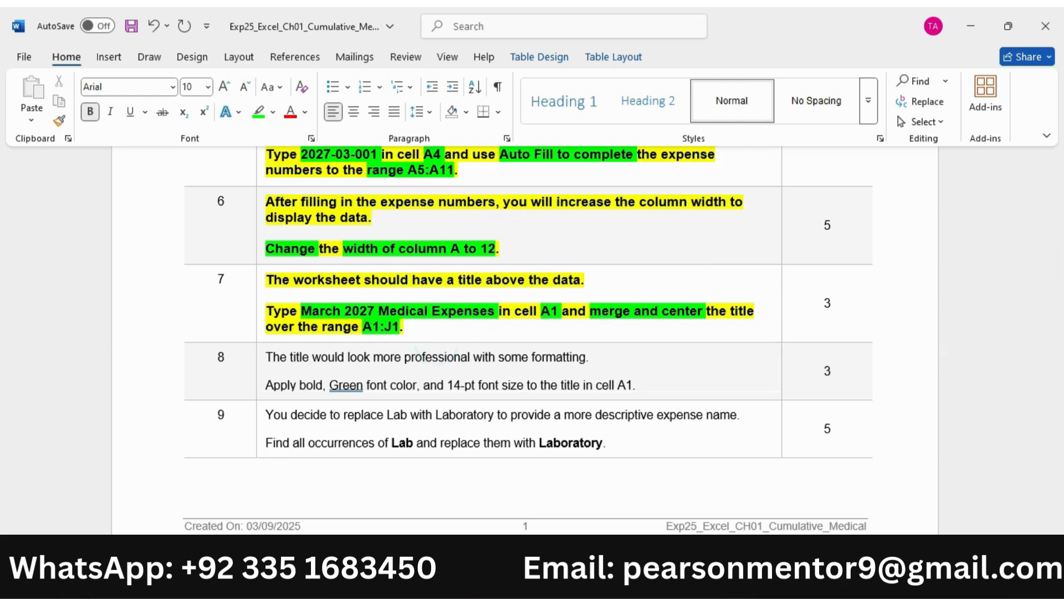
# Enter the title March 2027 Medical Expenses in cell A1 of the Excel worksheet and return to the Word instructions.
pyautogui.click(774, 583)
pyautogui.click(42, 162)
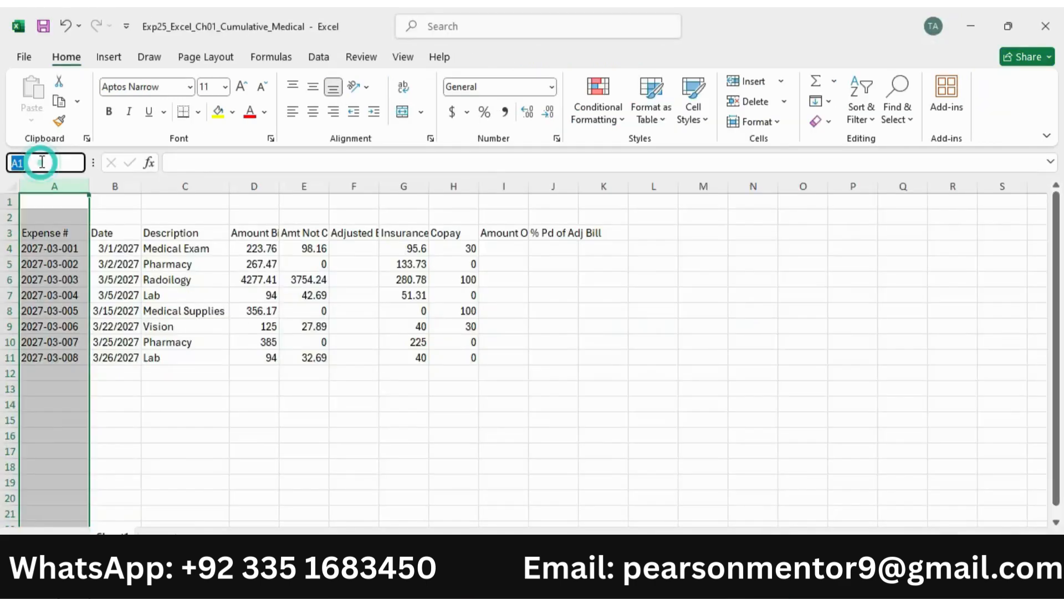
pyautogui.press('Return')
pyautogui.write('March')
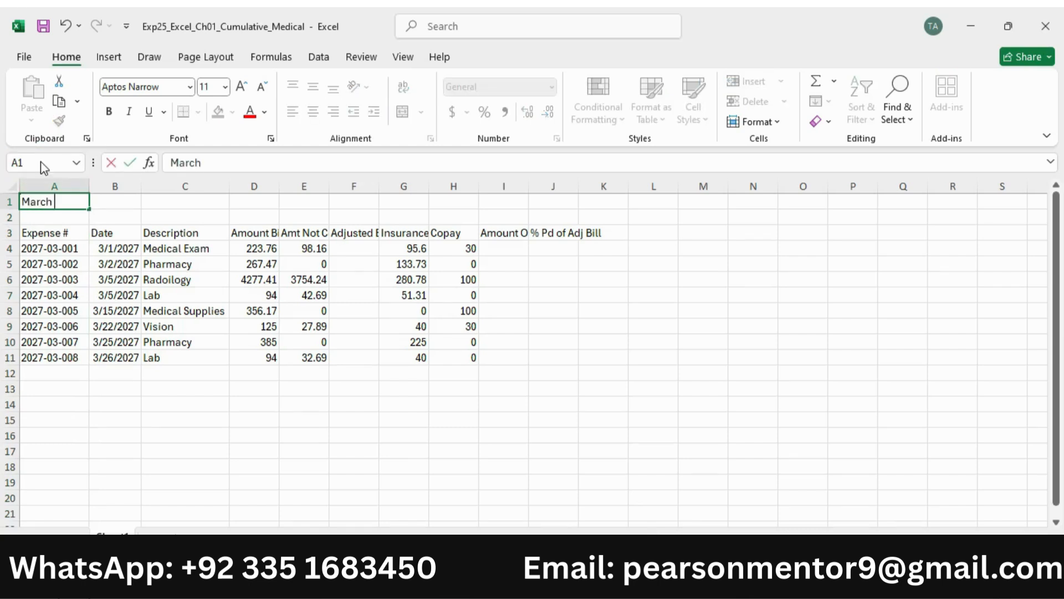
pyautogui.write(' 2027 Me')
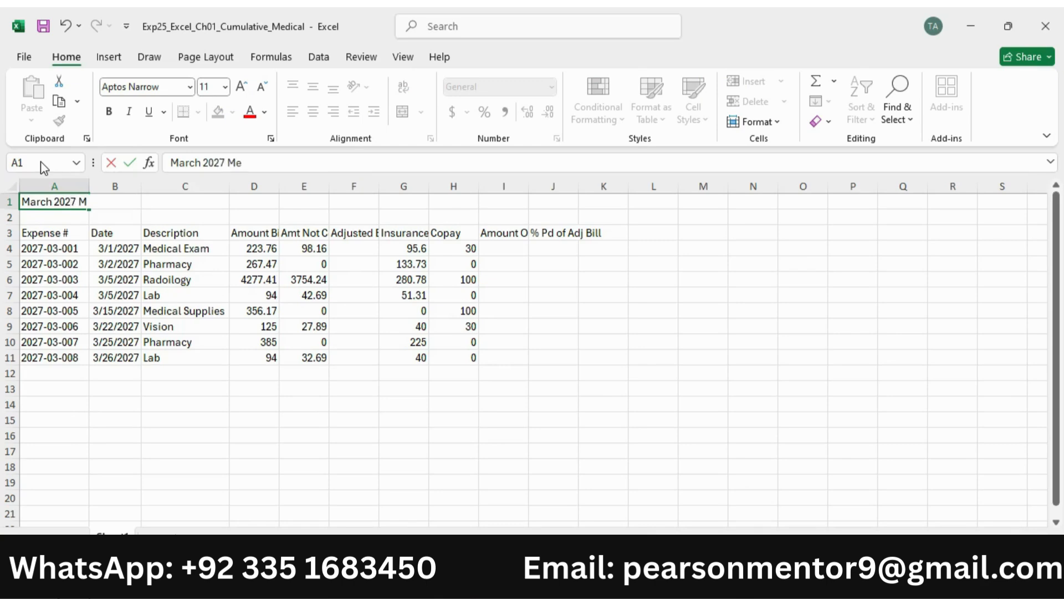
pyautogui.write('dical Expenses')
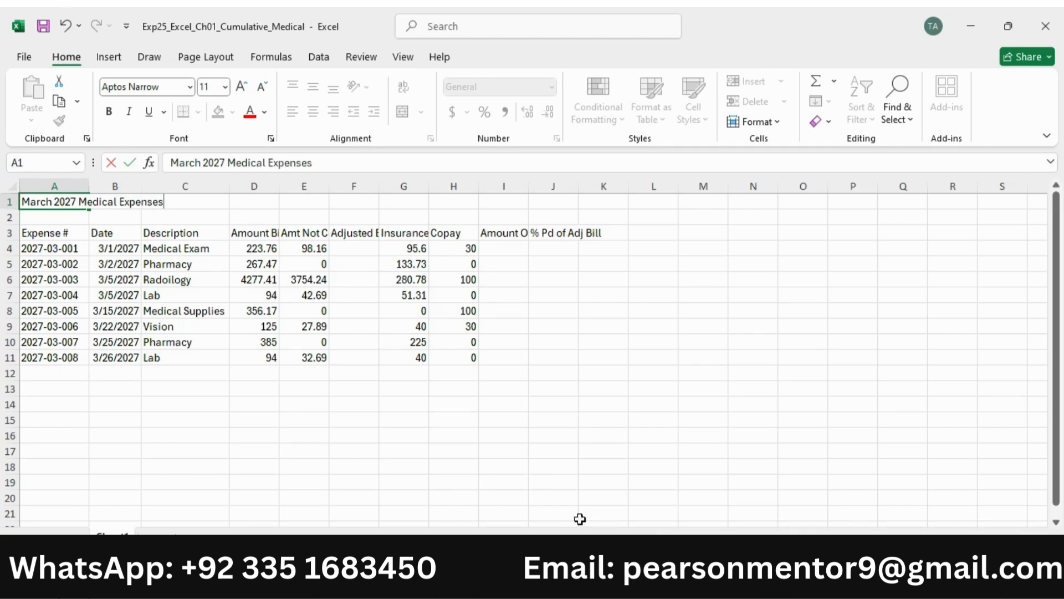
pyautogui.hotkey('alt', 'Tab')
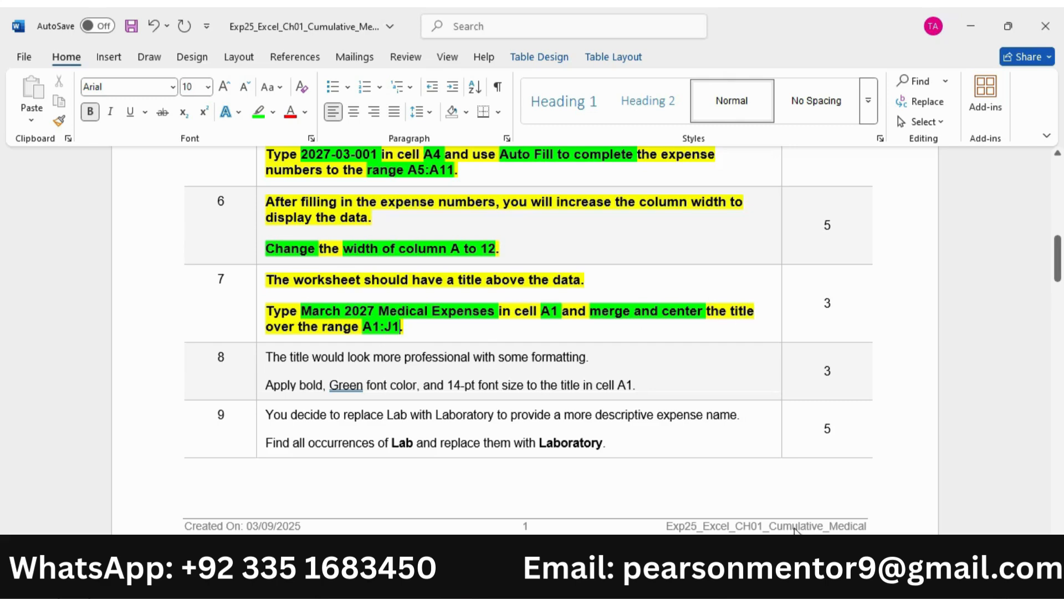
# Switch to the Excel worksheet and merge and center the title across the range A1:J1.
pyautogui.hotkey('alt', 'Tab')
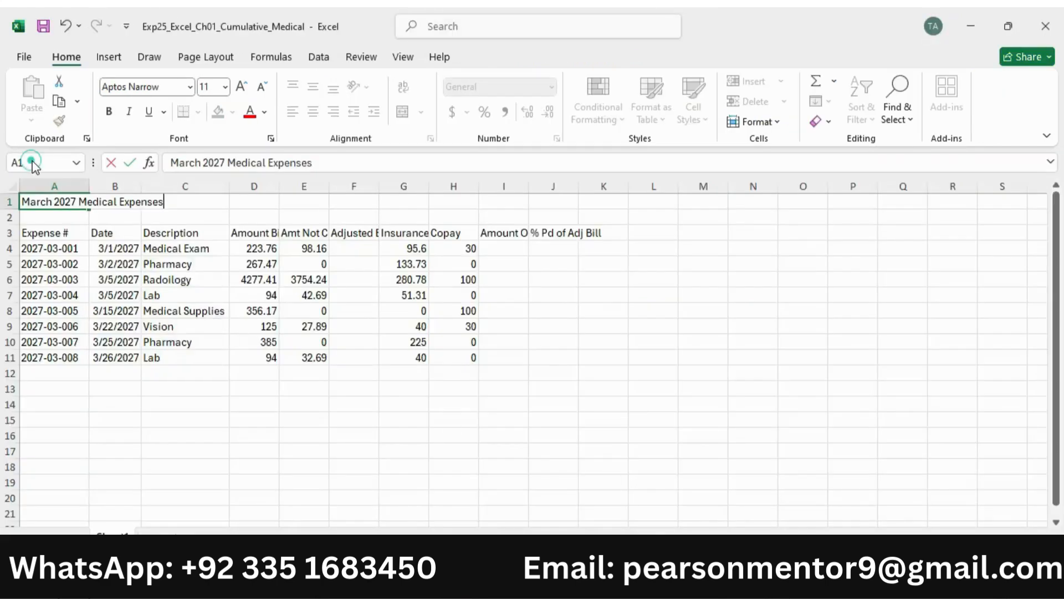
pyautogui.click(227, 189)
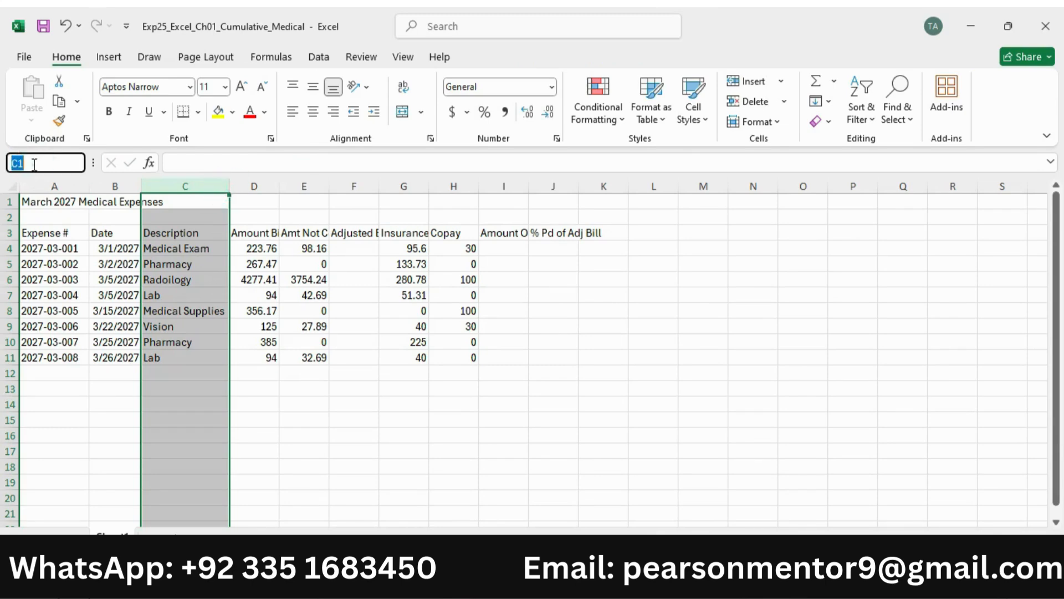
pyautogui.click(34, 162)
pyautogui.write('A1:J1')
pyautogui.press('Return')
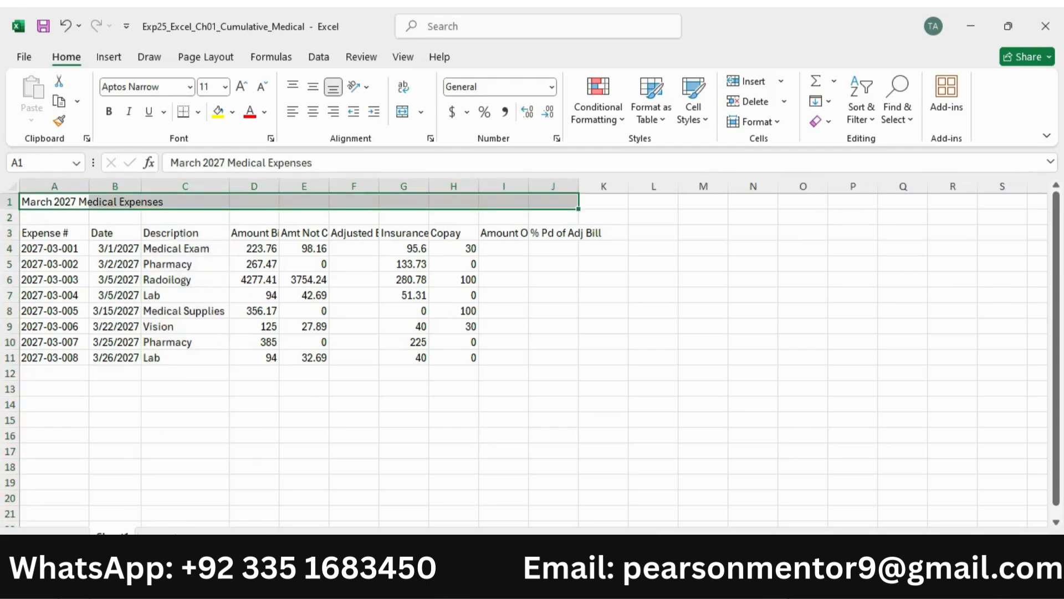
pyautogui.hotkey('alt', 'Tab')
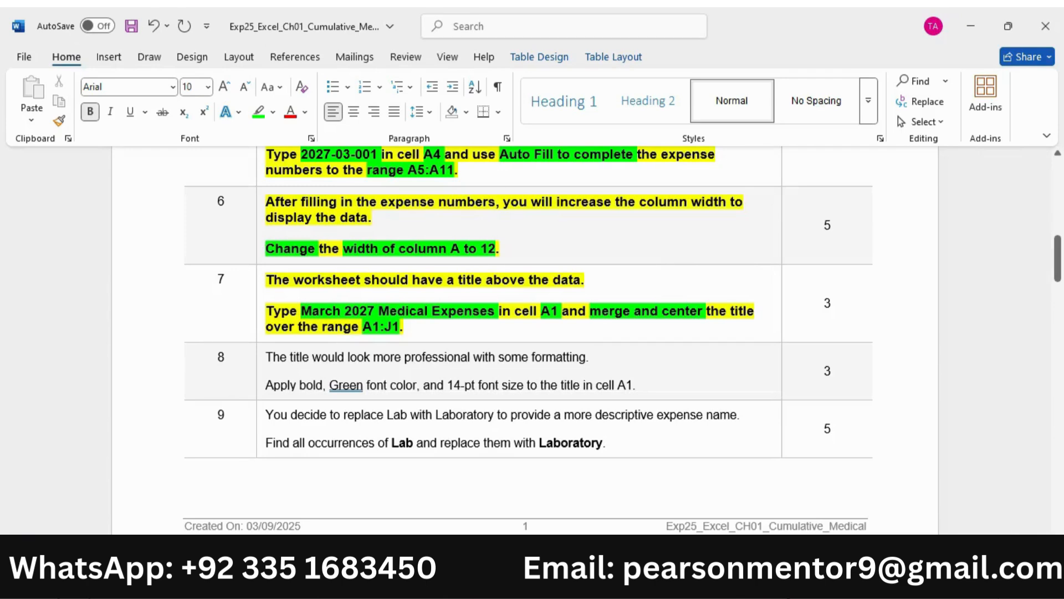
pyautogui.hotkey('alt', 'Tab')
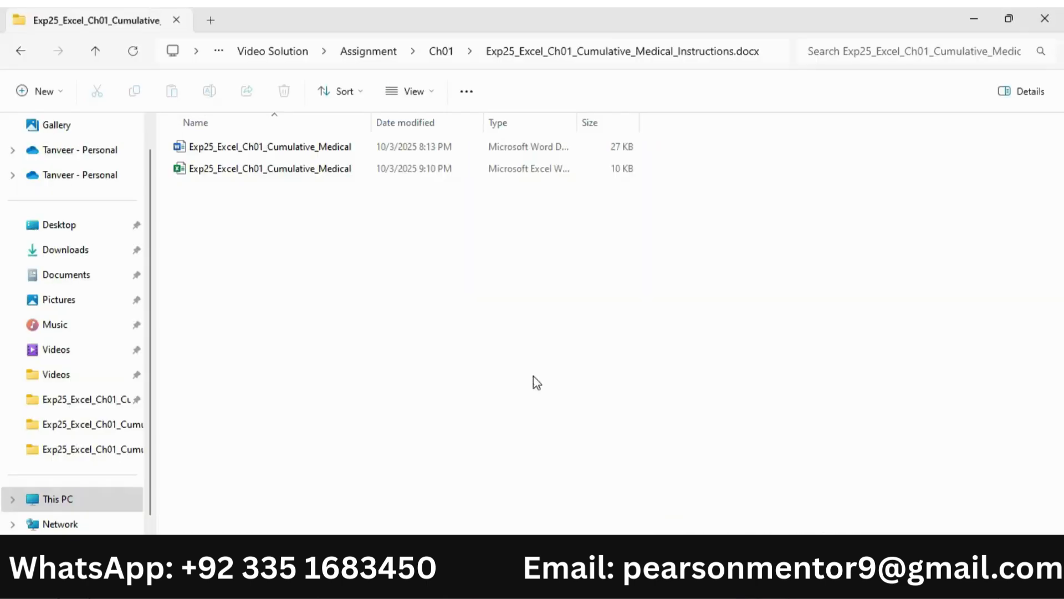
pyautogui.hotkey('alt', 'Tab')
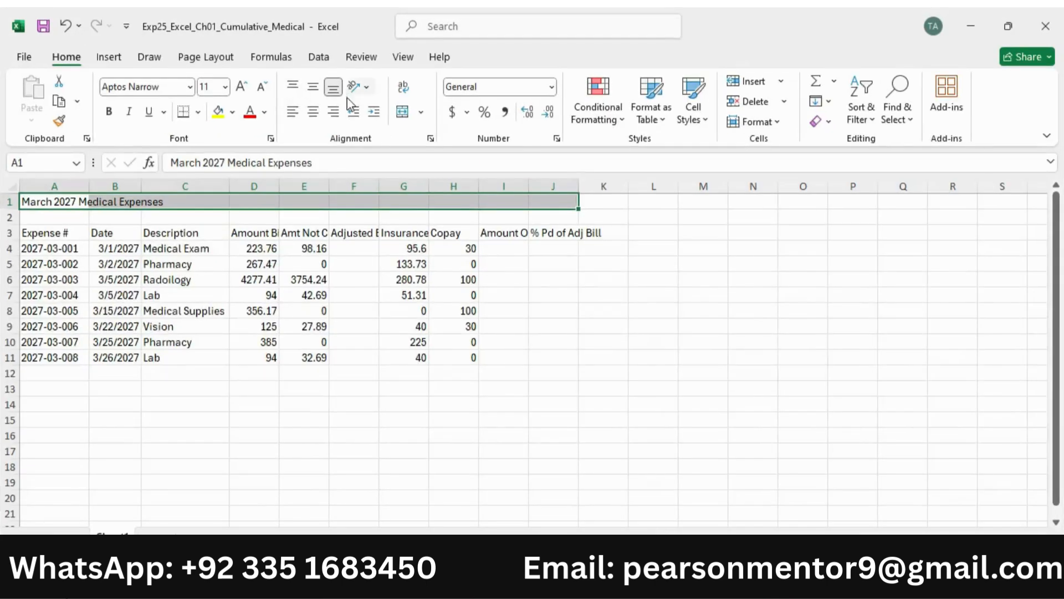
pyautogui.click(422, 116)
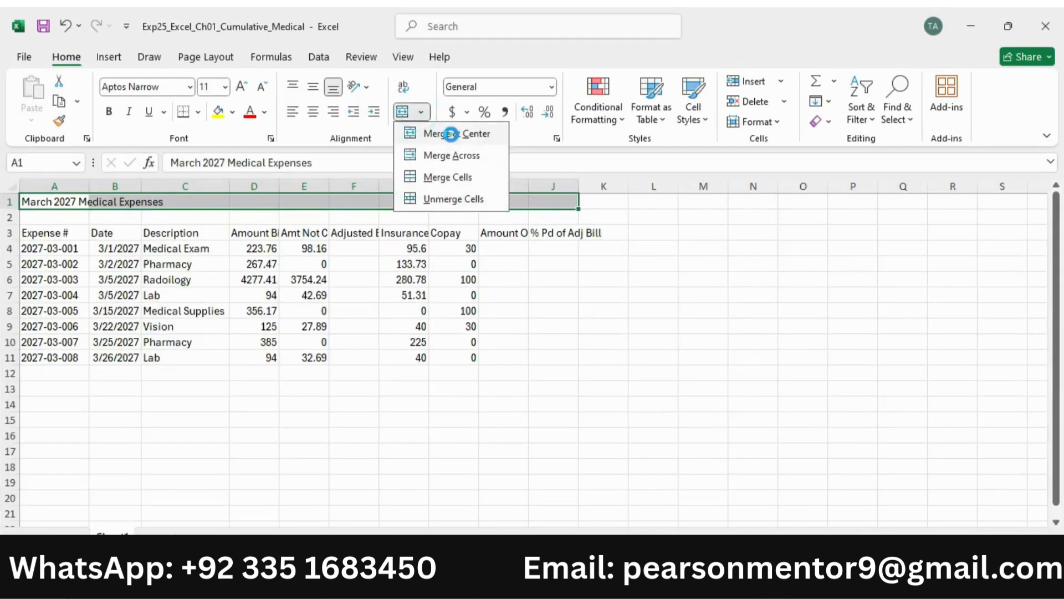
pyautogui.click(450, 135)
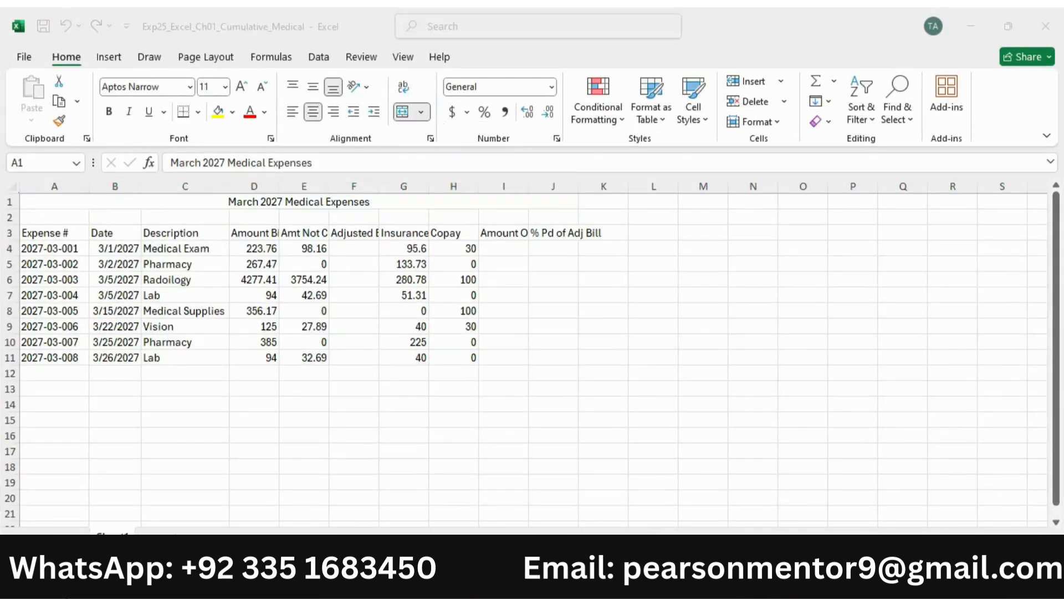
# Switch to the Word instructions and format the step 8 text as bold, size 10, with yellow highlighting.
pyautogui.hotkey('alt', 'Tab')
pyautogui.scroll(-2, 486, 344)
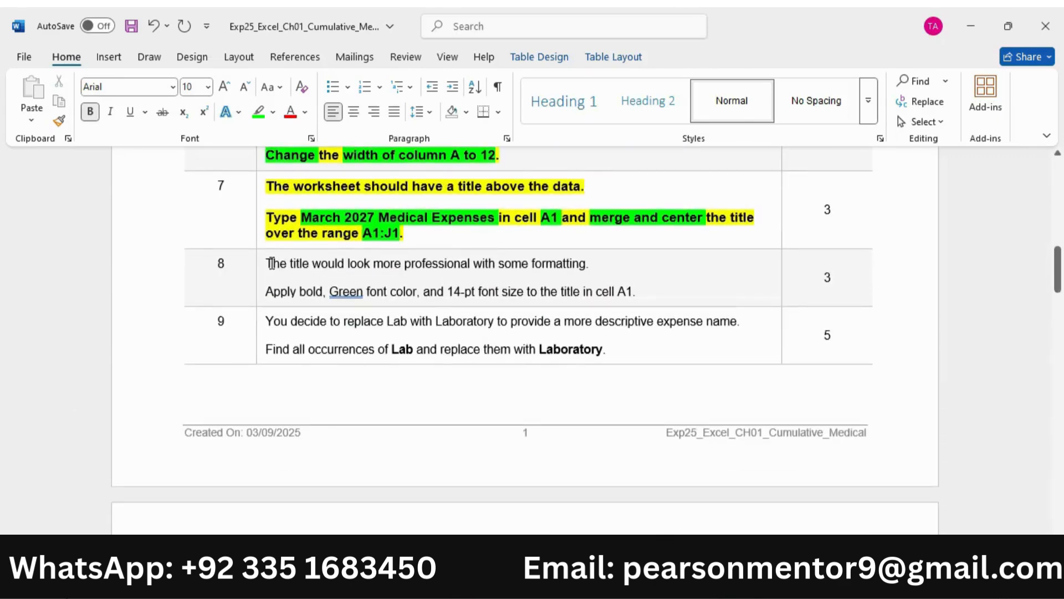
pyautogui.moveTo(271, 264); pyautogui.dragTo(637, 290)
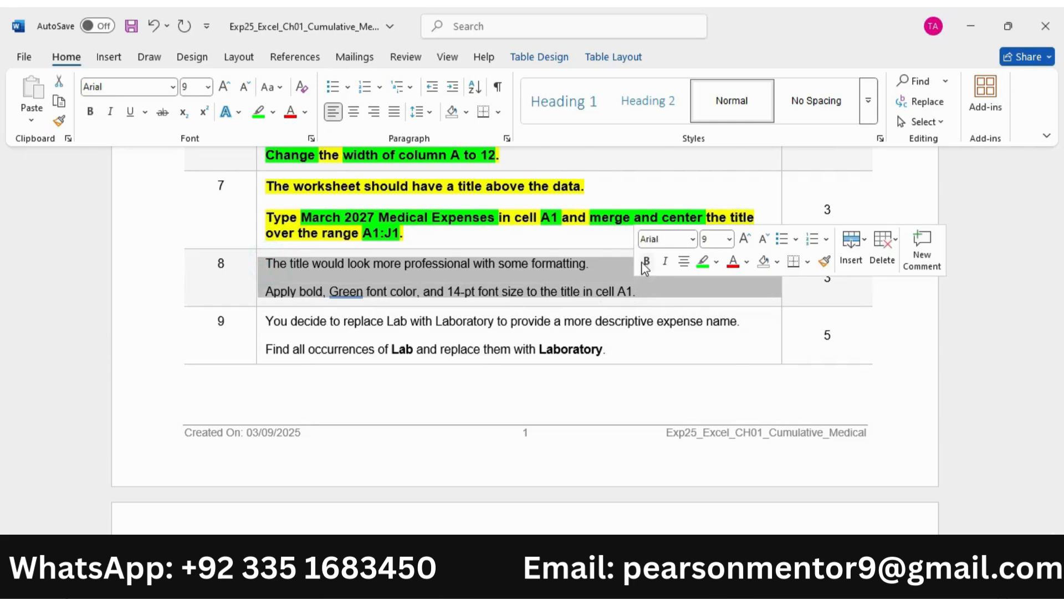
pyautogui.click(647, 261)
pyautogui.click(748, 240)
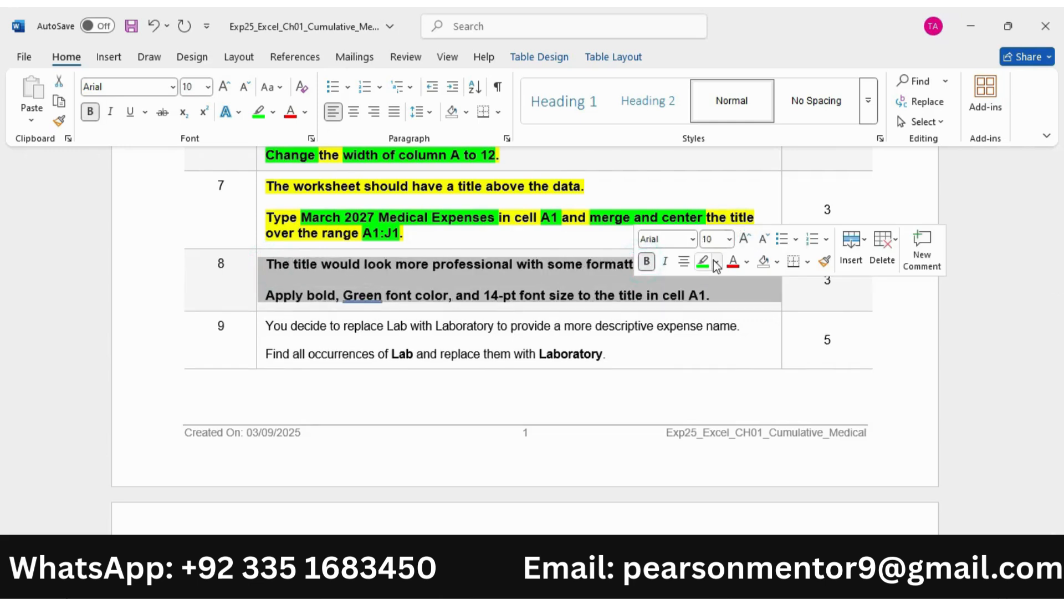
pyautogui.click(717, 262)
pyautogui.click(712, 317)
pyautogui.click(544, 272)
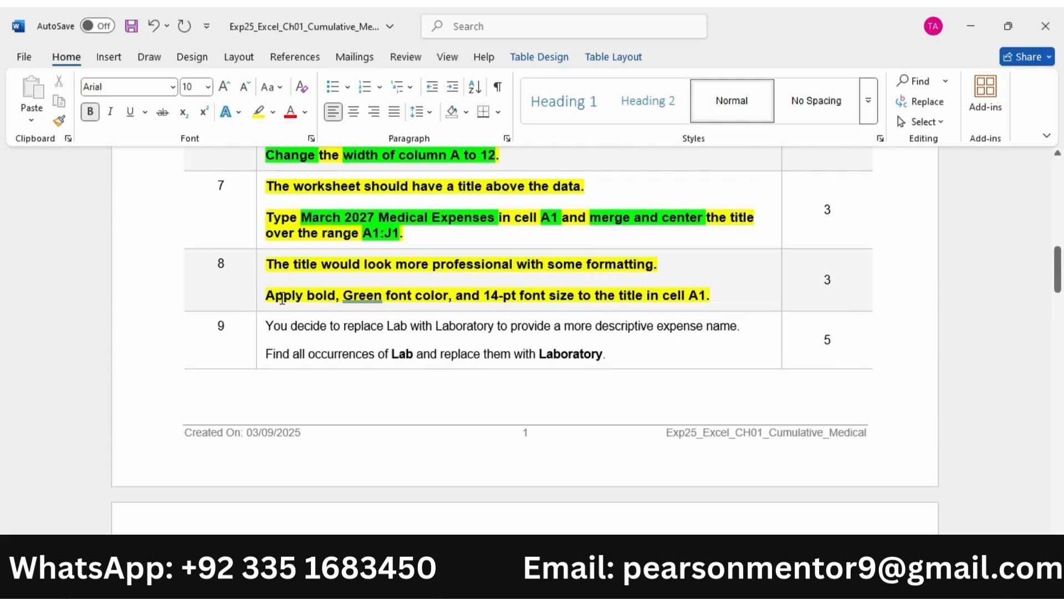
# Highlight "Apply bold", "Green font", "14-pt font" and "title in cell A1" in bright green in the step 8 instruction.
pyautogui.moveTo(267, 297); pyautogui.dragTo(333, 296)
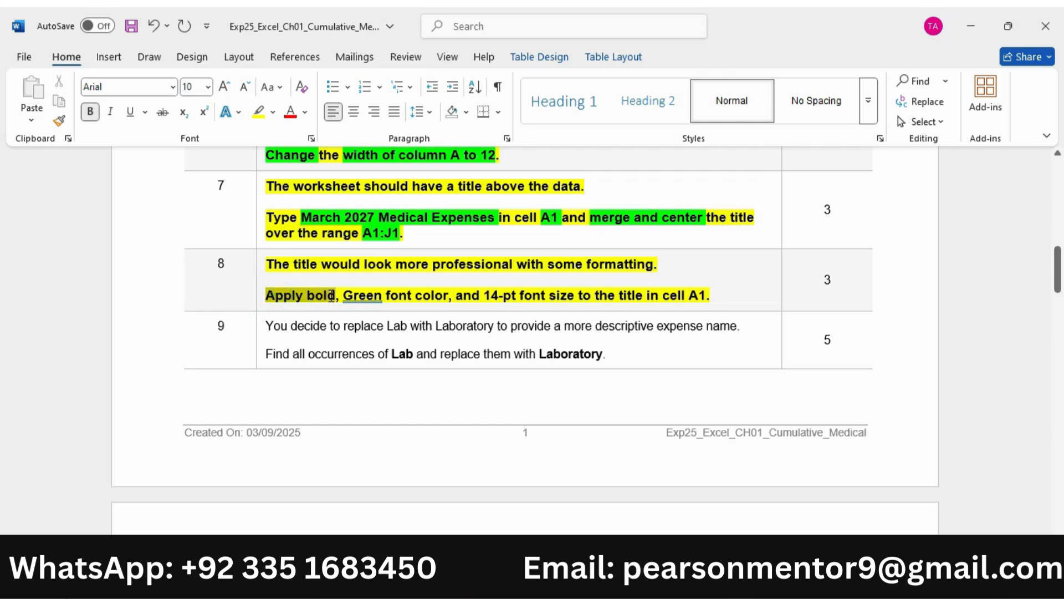
pyautogui.click(411, 271)
pyautogui.click(425, 322)
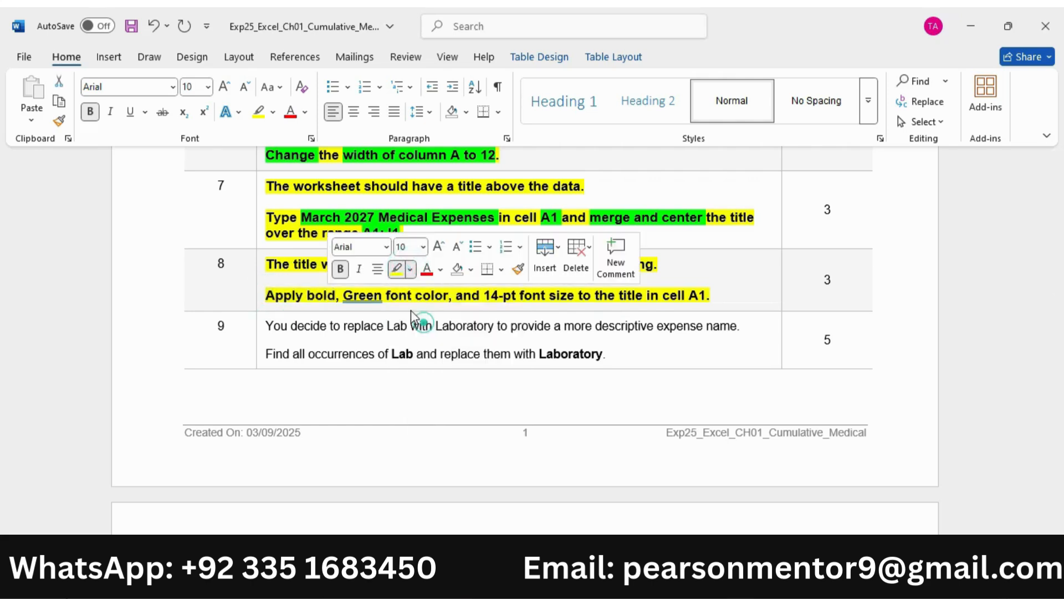
pyautogui.click(357, 297)
pyautogui.moveTo(400, 296); pyautogui.dragTo(414, 297)
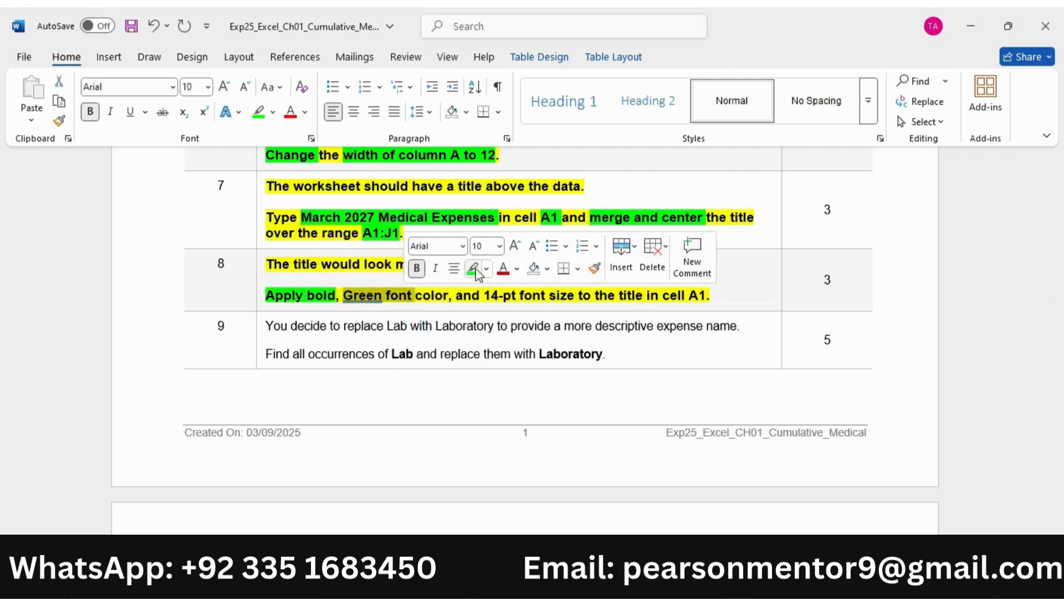
pyautogui.click(474, 271)
pyautogui.moveTo(488, 298); pyautogui.dragTo(549, 297)
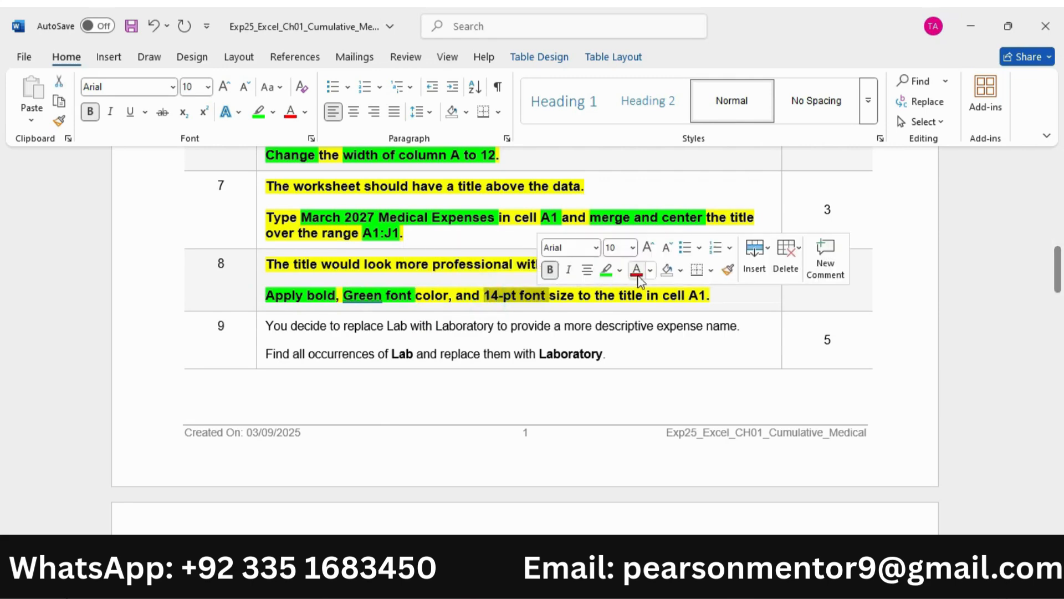
pyautogui.click(607, 270)
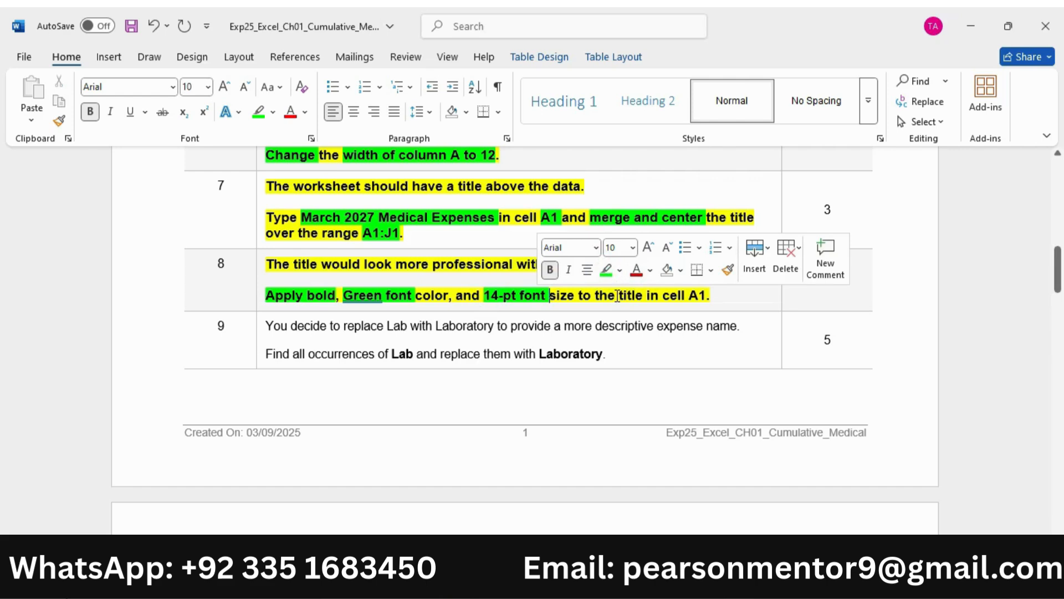
pyautogui.moveTo(619, 297); pyautogui.dragTo(708, 298)
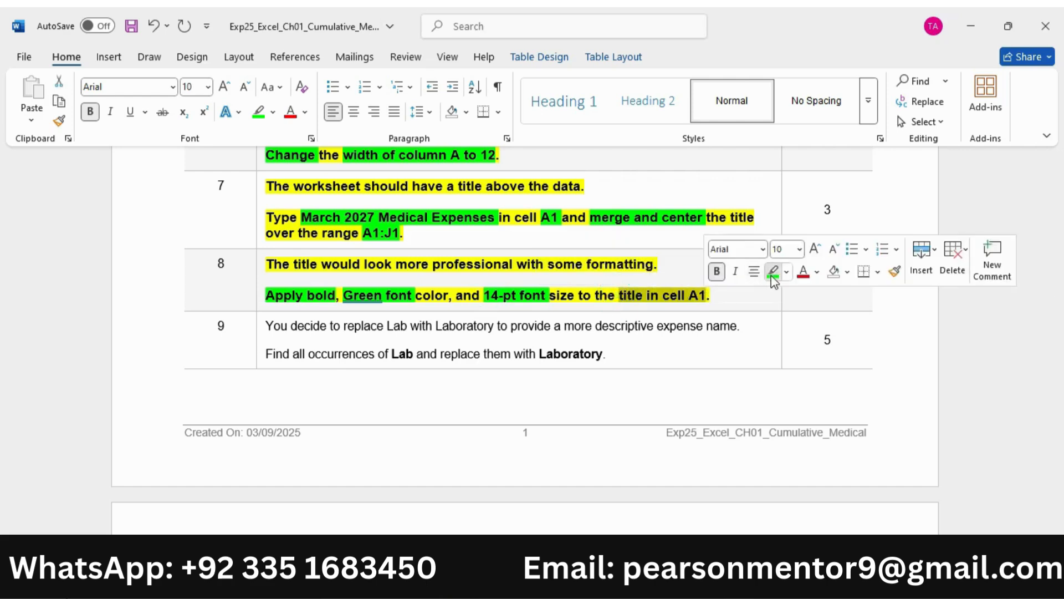
pyautogui.click(771, 272)
# Switch to the Excel worksheet and format the title in cell A1 as bold, standard Green font color, 14 pt.
pyautogui.hotkey('alt', 'Tab')
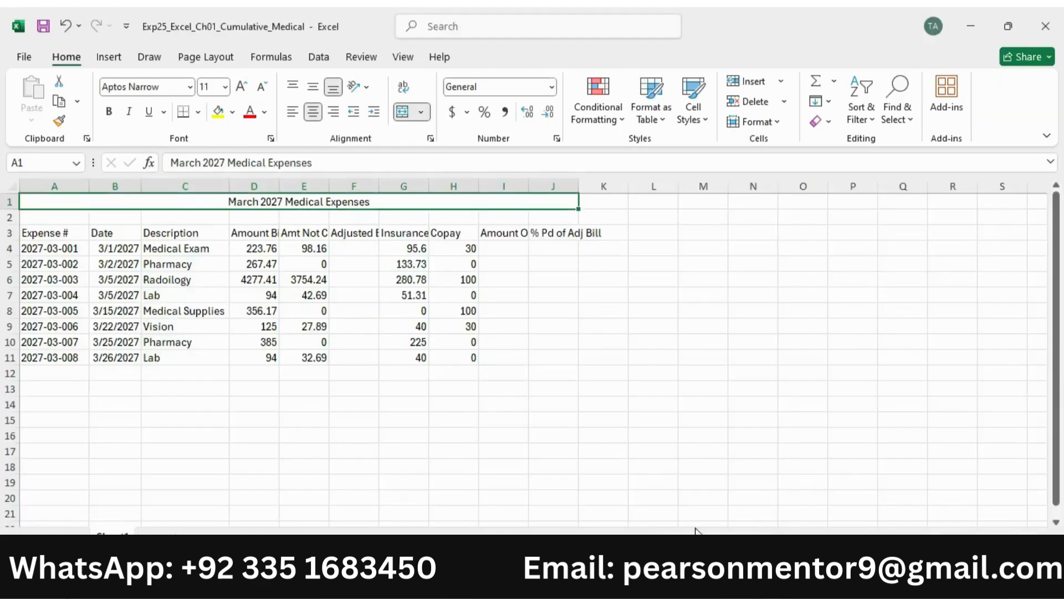
pyautogui.click(108, 113)
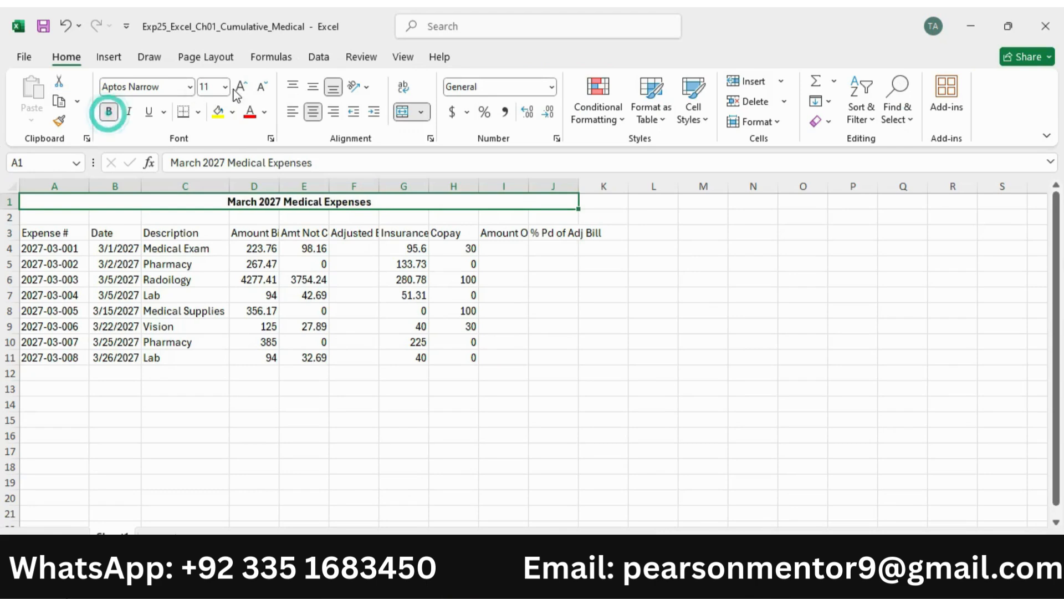
pyautogui.click(265, 112)
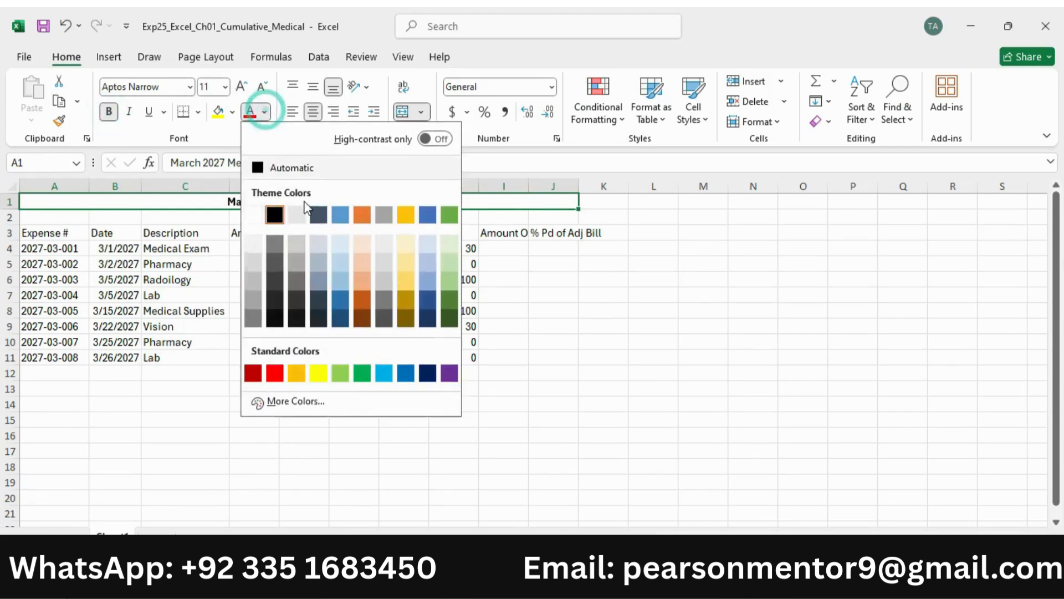
pyautogui.click(364, 373)
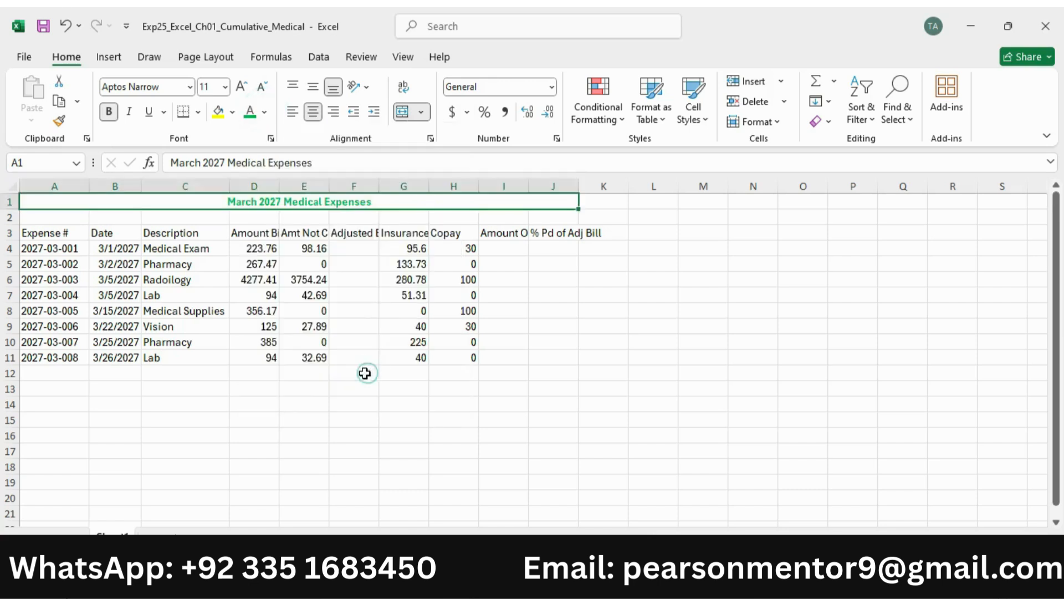
pyautogui.click(225, 87)
pyautogui.click(212, 197)
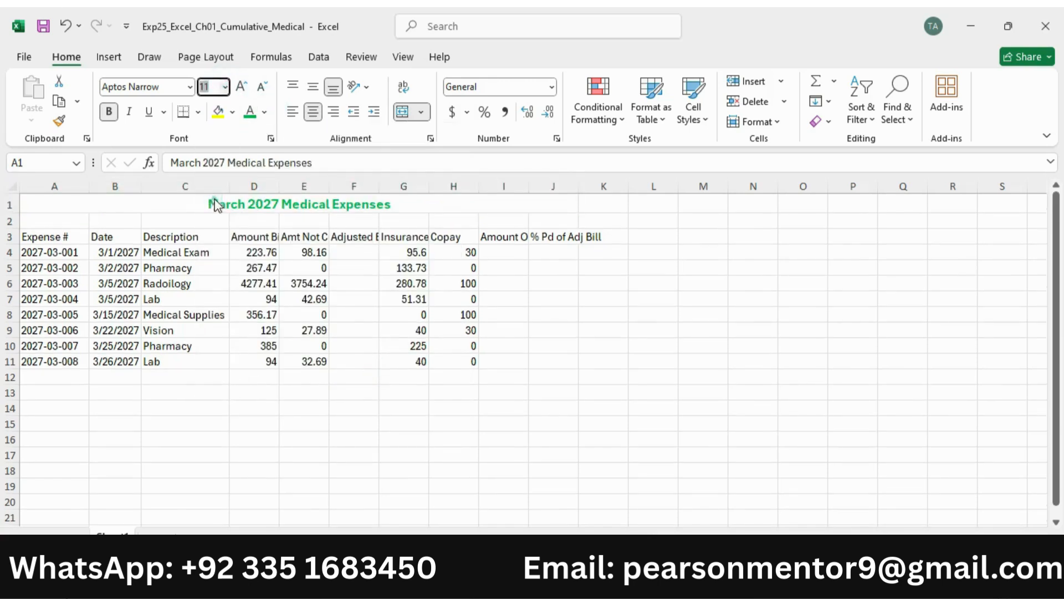
# Switch to the Word instructions and format the step 9 text as bold, size 10, with yellow highlighting.
pyautogui.hotkey('alt', 'Tab')
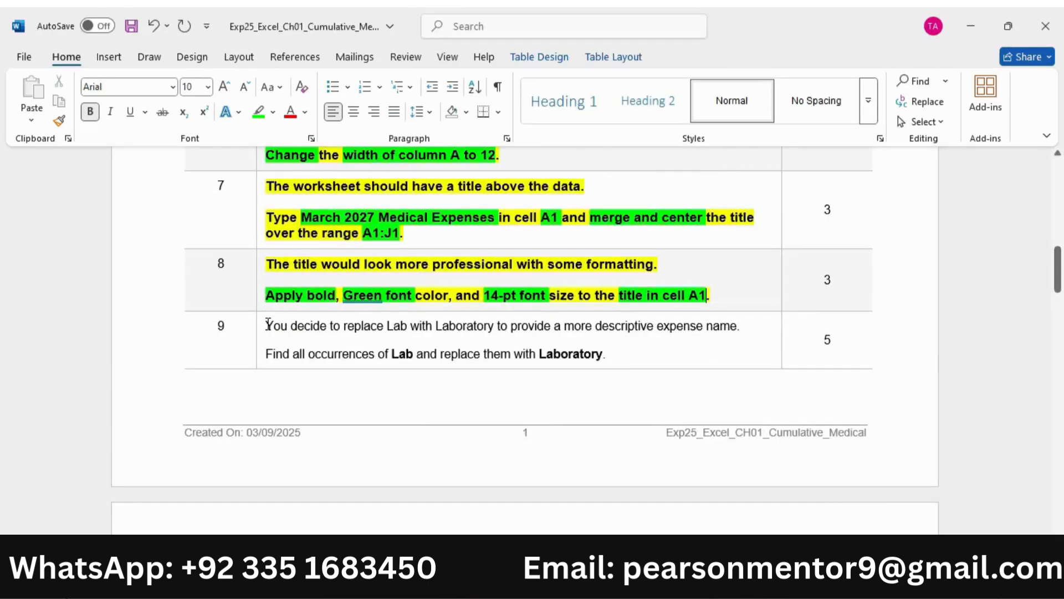
pyautogui.moveTo(272, 326); pyautogui.dragTo(641, 356)
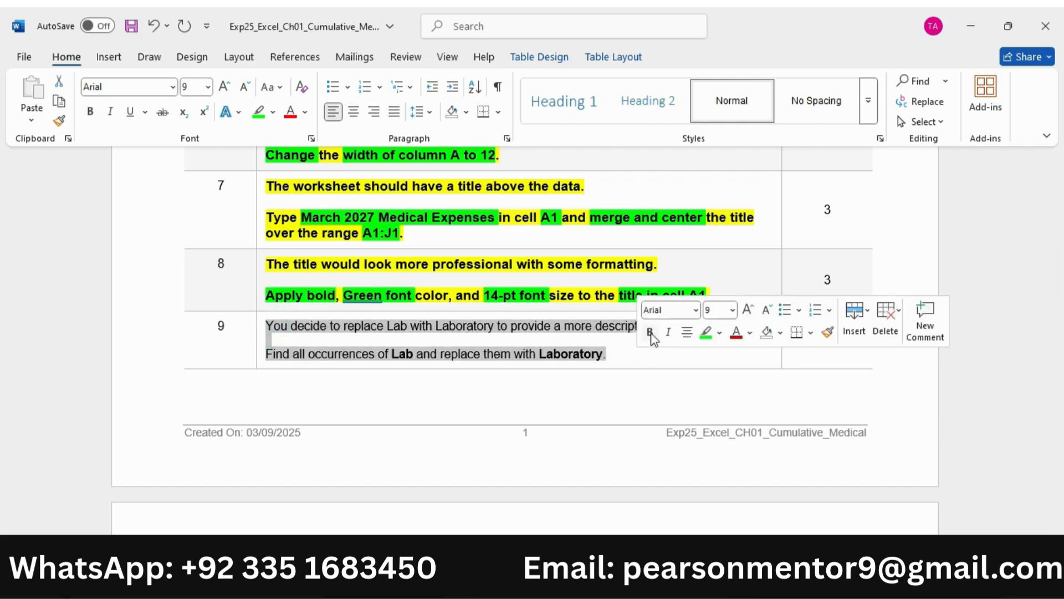
pyautogui.click(650, 331)
pyautogui.click(749, 309)
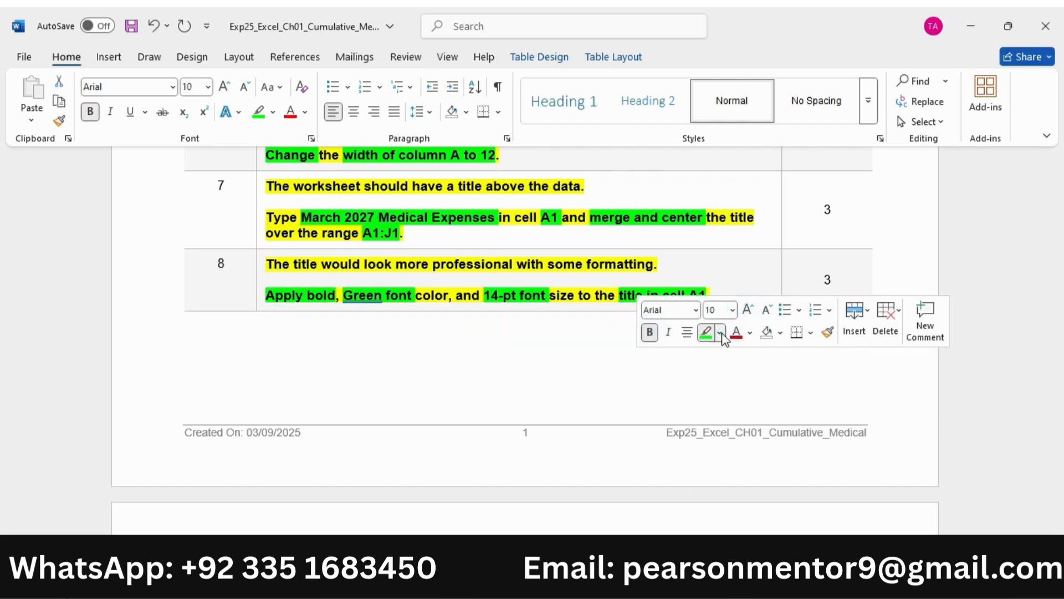
pyautogui.click(720, 332)
pyautogui.click(710, 388)
pyautogui.scroll(-6, 504, 347)
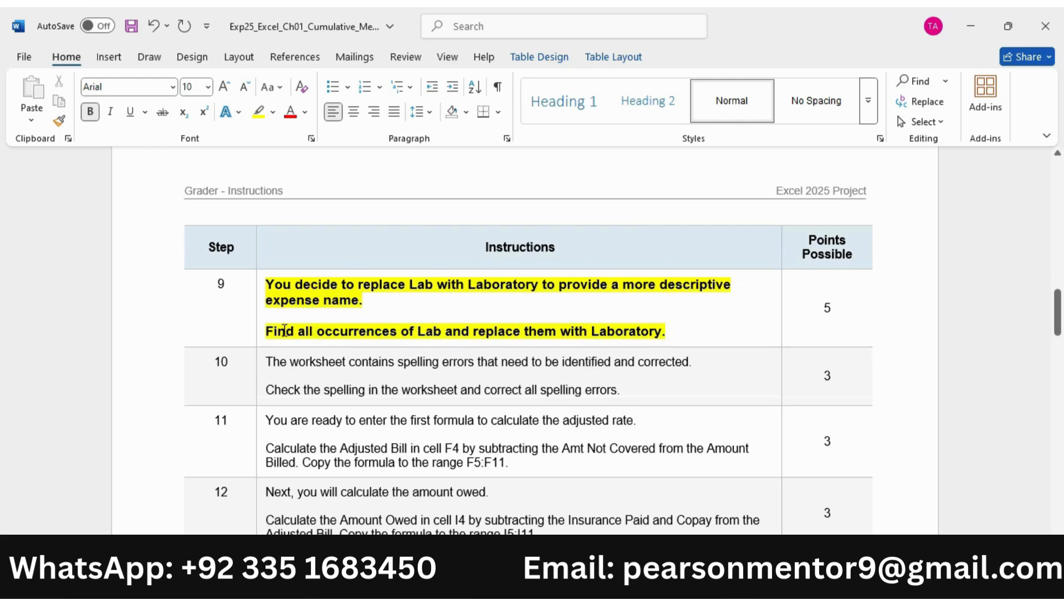
# Highlight "Find all occurrences", "Lab", "replace" and "Laboratory" in bright green in the step 9 instruction.
pyautogui.moveTo(285, 331); pyautogui.dragTo(399, 331)
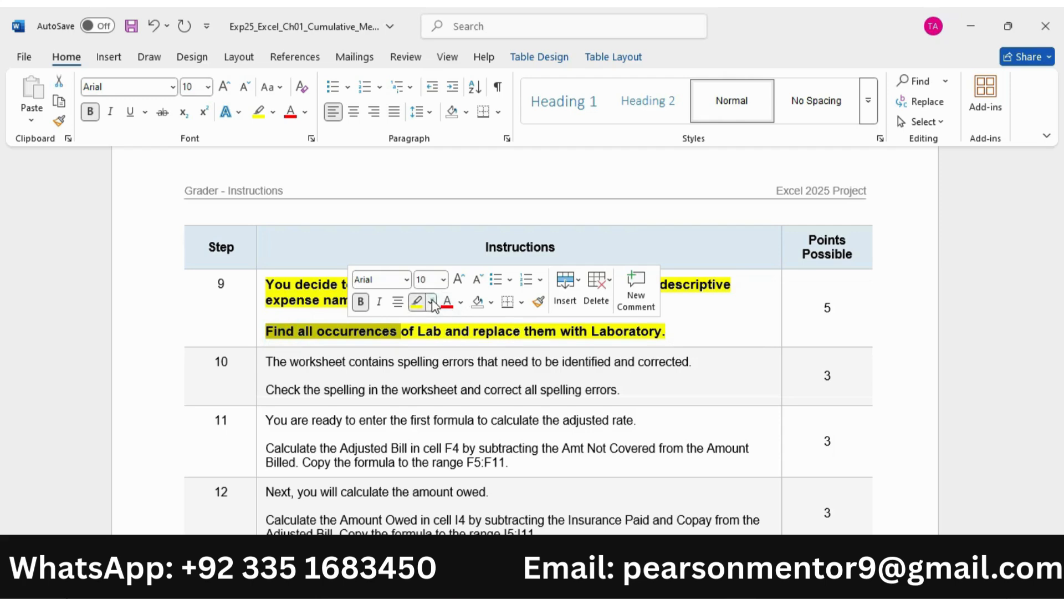
pyautogui.click(432, 302)
pyautogui.click(444, 356)
pyautogui.doubleClick(432, 331)
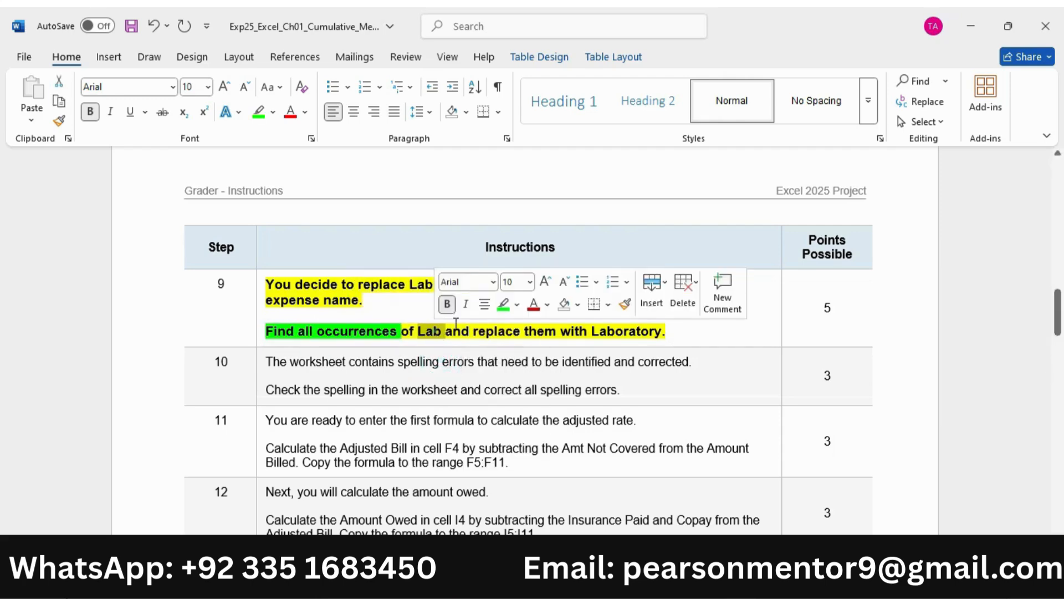
pyautogui.click(503, 304)
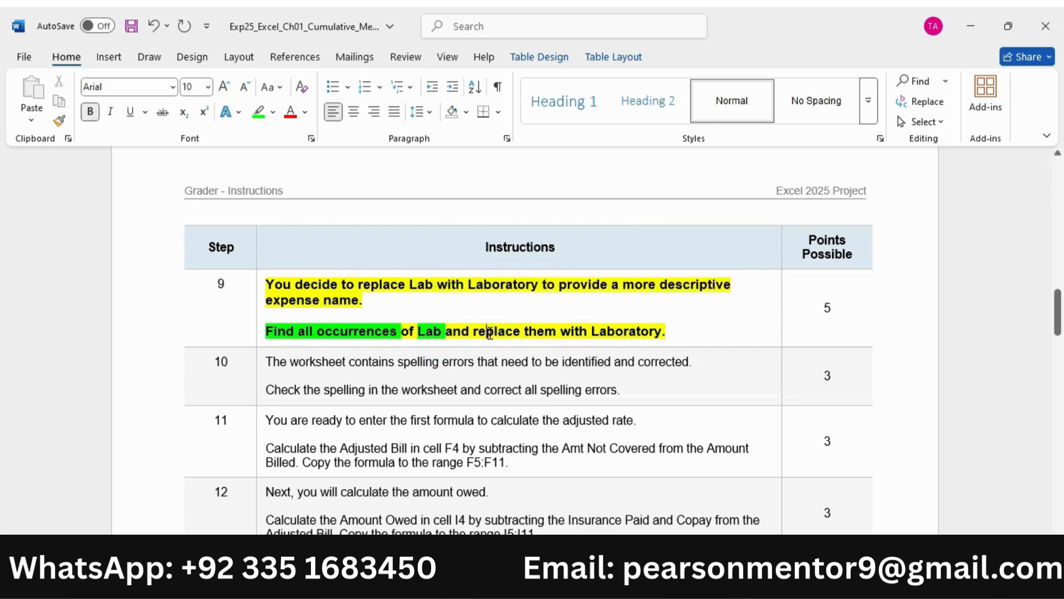
pyautogui.doubleClick(489, 331)
pyautogui.click(552, 304)
pyautogui.moveTo(591, 331); pyautogui.dragTo(642, 333)
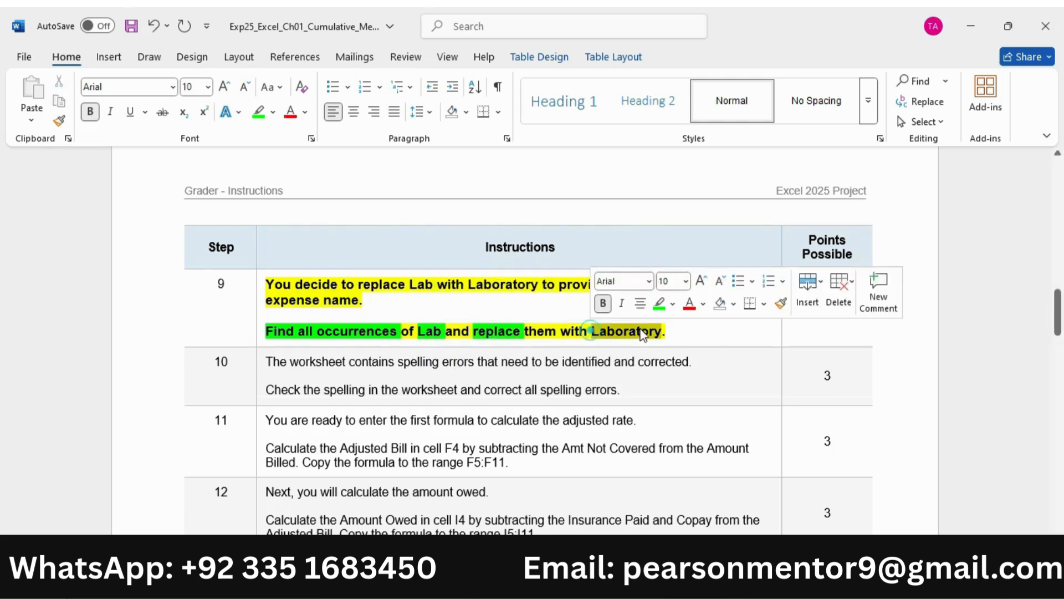
pyautogui.click(660, 303)
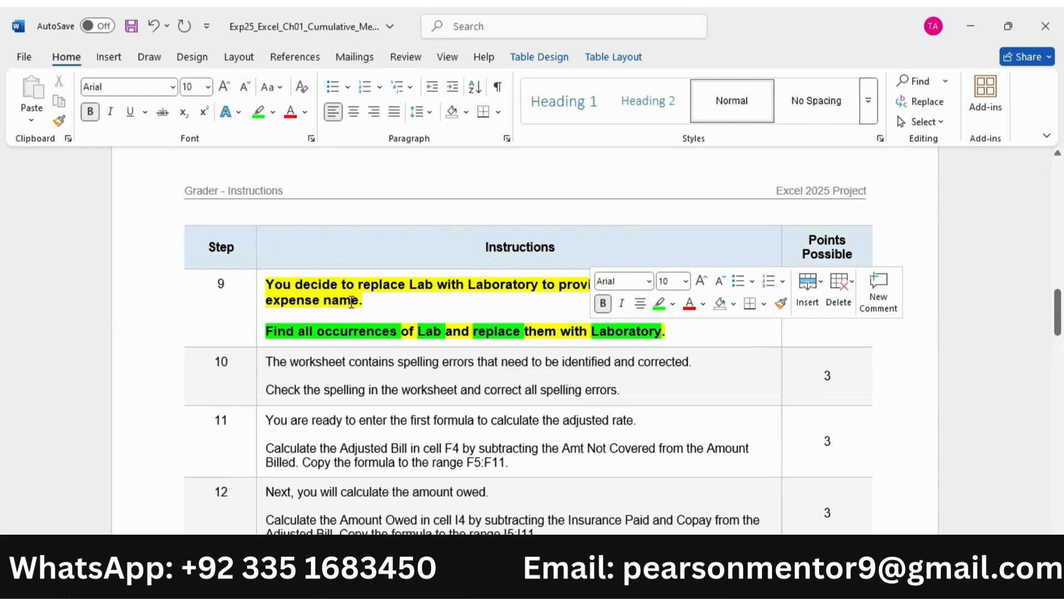
# Switch to the Excel worksheet and set up a find and replace of Lab with Laboratory.
pyautogui.click(604, 580)
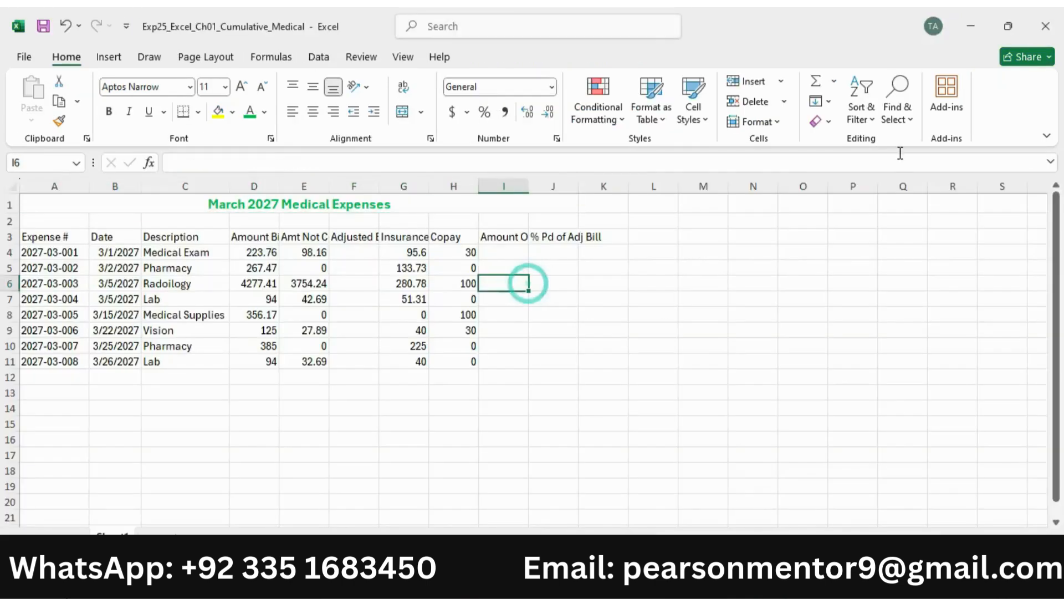
pyautogui.click(71, 60)
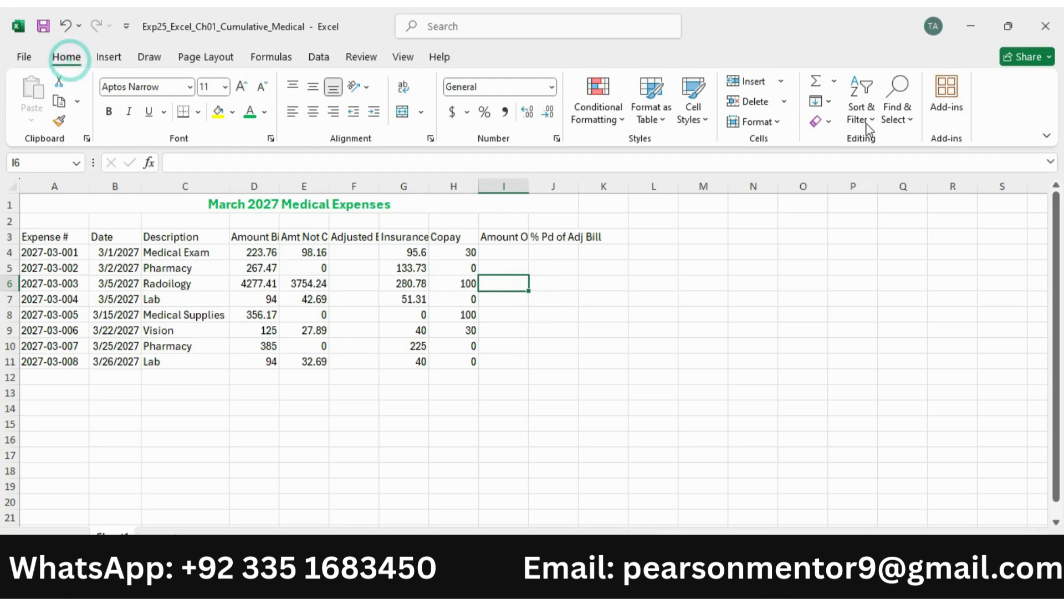
pyautogui.click(898, 111)
pyautogui.click(930, 164)
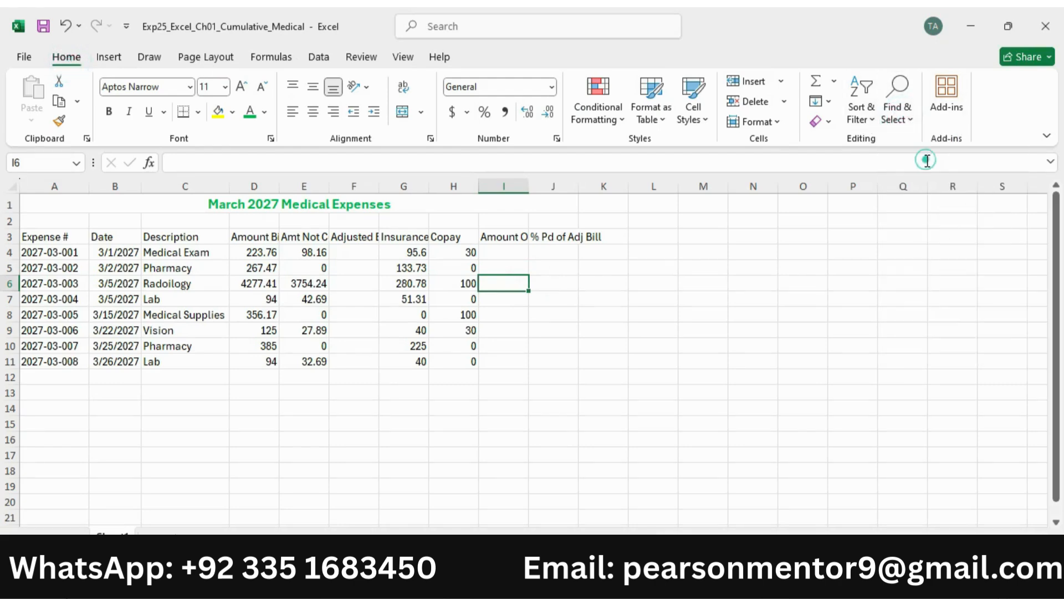
pyautogui.write('Lab')
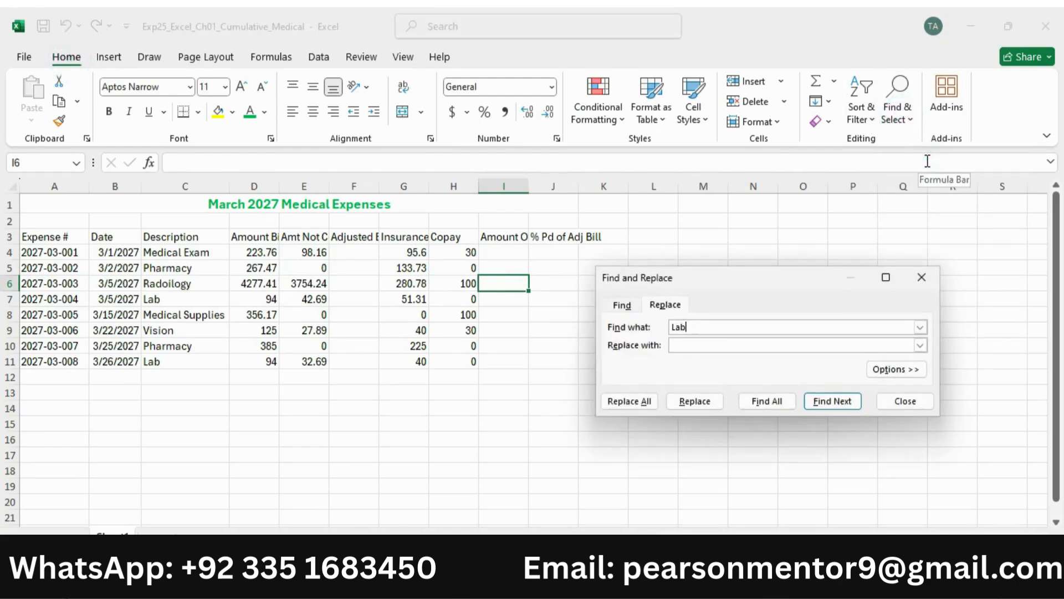
pyautogui.hotkey('alt', 'Tab')
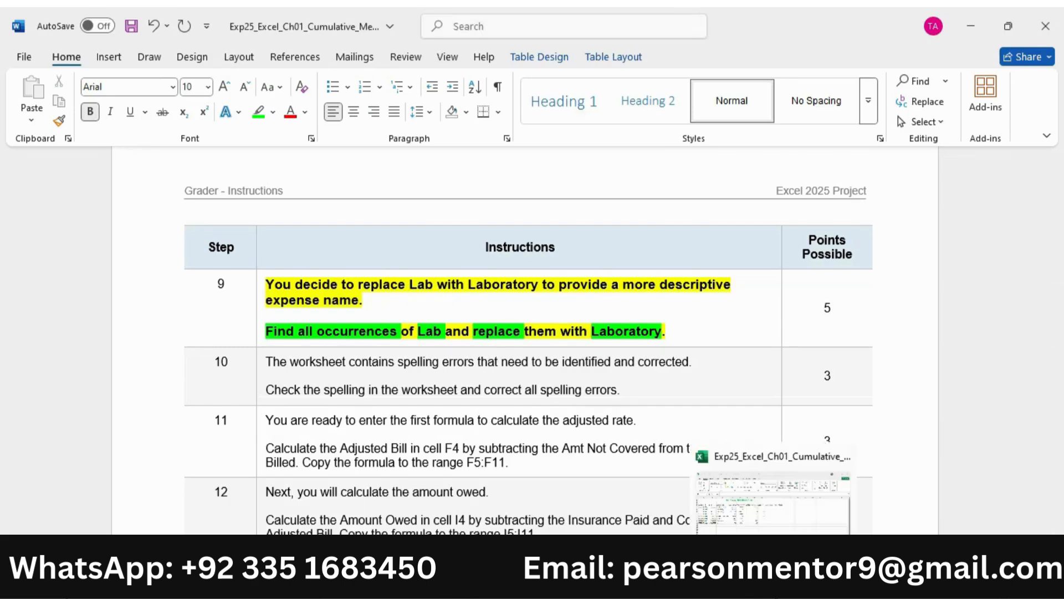
pyautogui.click(772, 579)
pyautogui.click(693, 346)
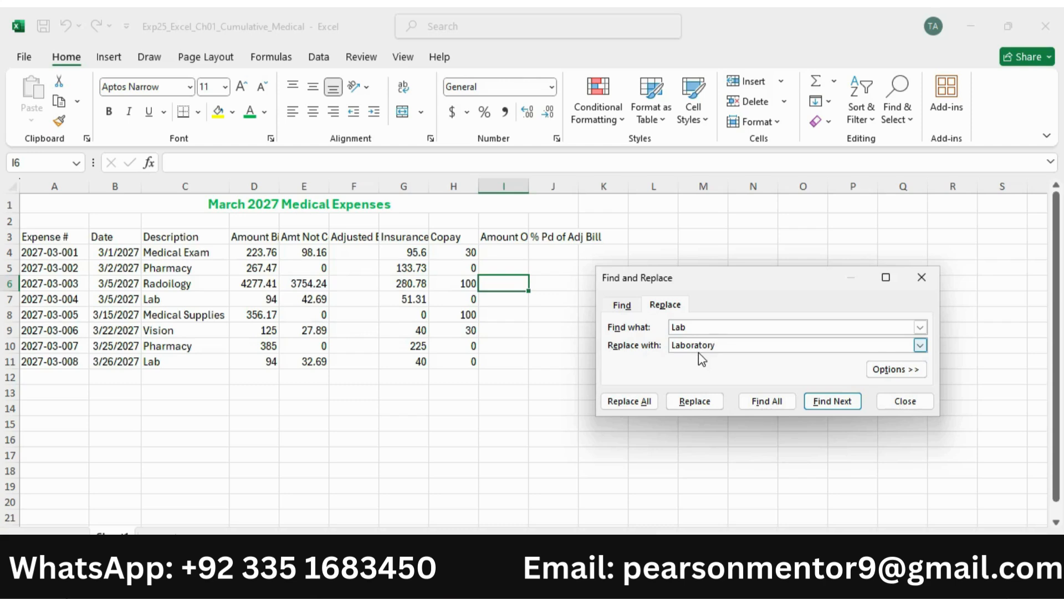
# Recheck the step 9 instruction in Word, replace all occurrences of Lab in the Excel worksheet, and close Find and Replace.
pyautogui.click(771, 579)
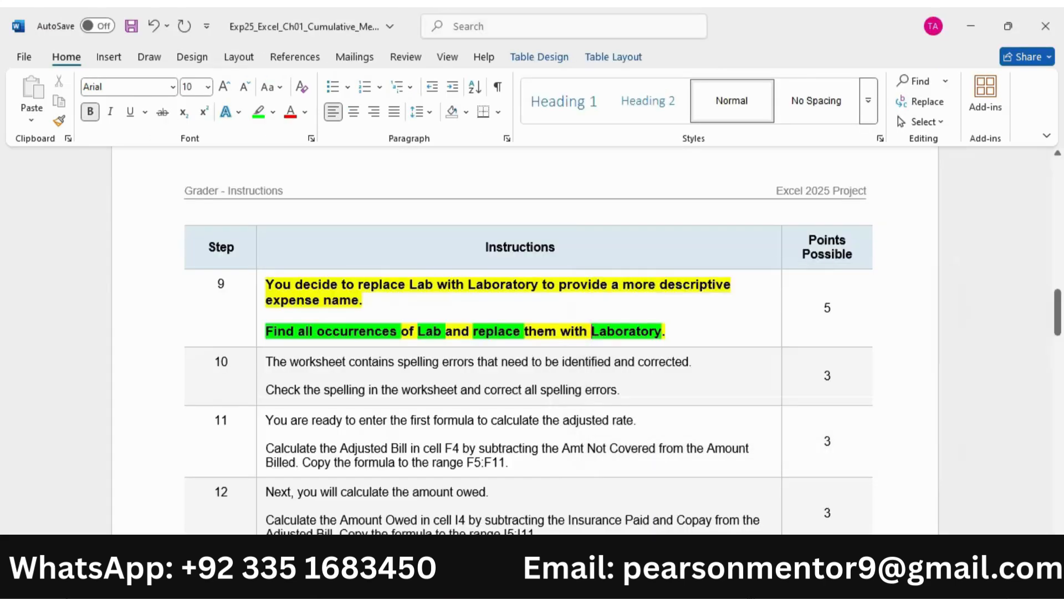
pyautogui.hotkey('alt', 'Tab')
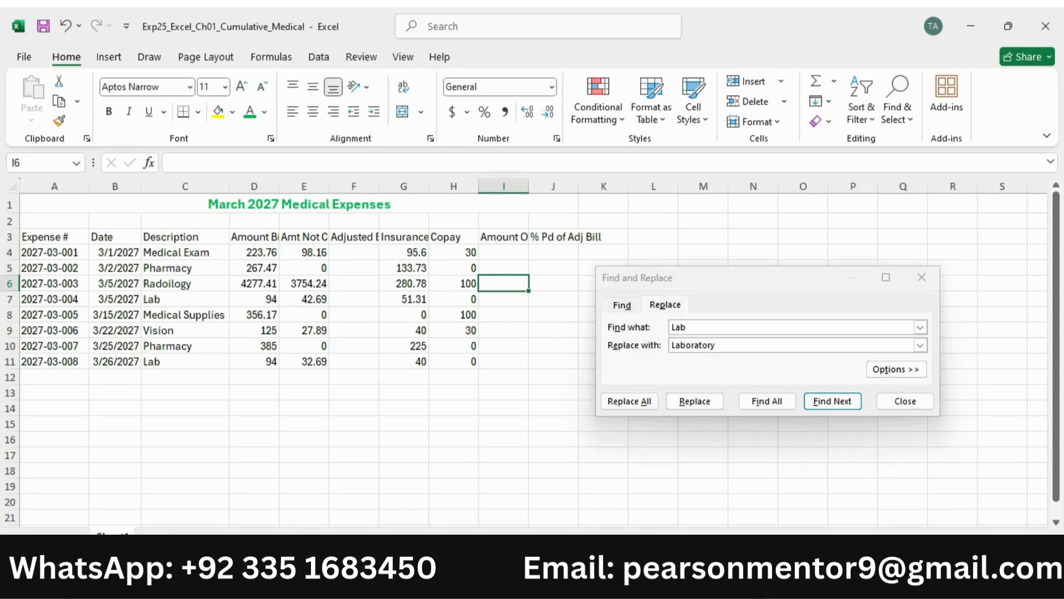
pyautogui.click(739, 582)
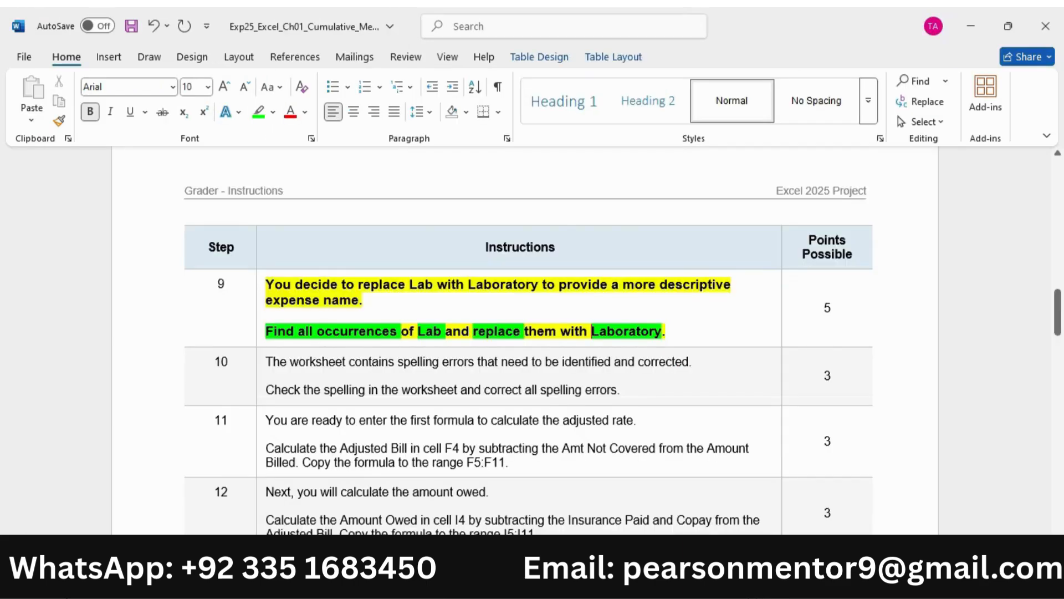
pyautogui.hotkey('alt', 'Tab')
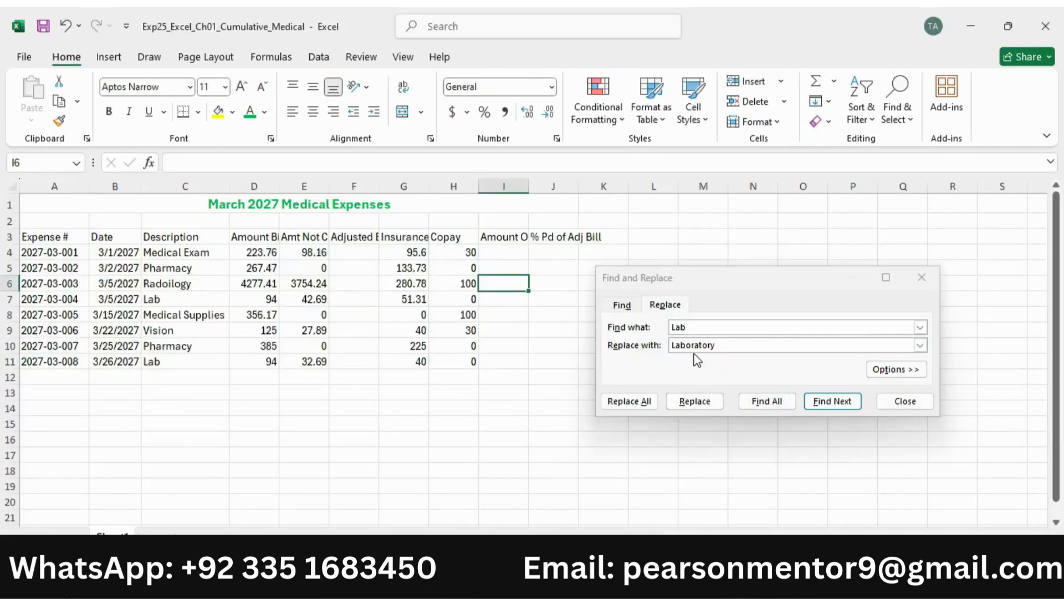
pyautogui.click(651, 402)
pyautogui.click(538, 338)
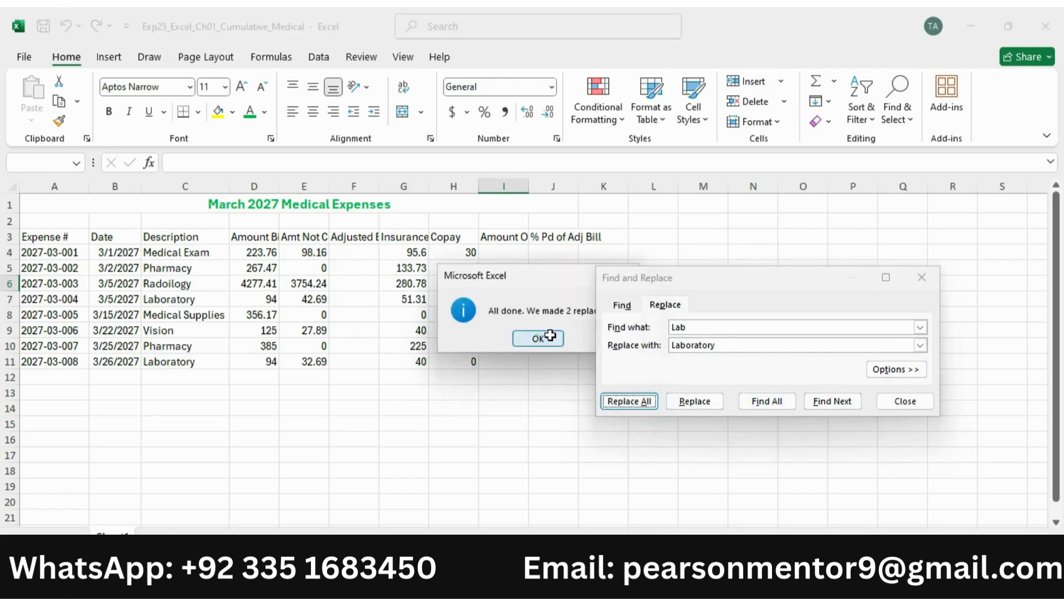
pyautogui.click(923, 278)
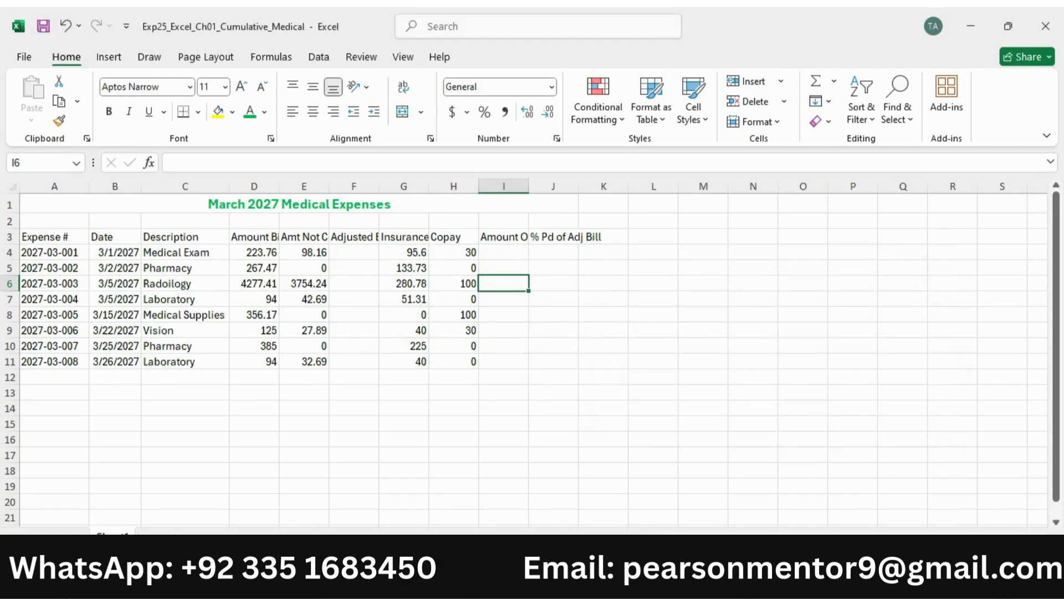
# Switch to the Word instructions and format the step 10 text as bold, size 10, with yellow highlighting.
pyautogui.click(739, 580)
pyautogui.scroll(-1, 289, 326)
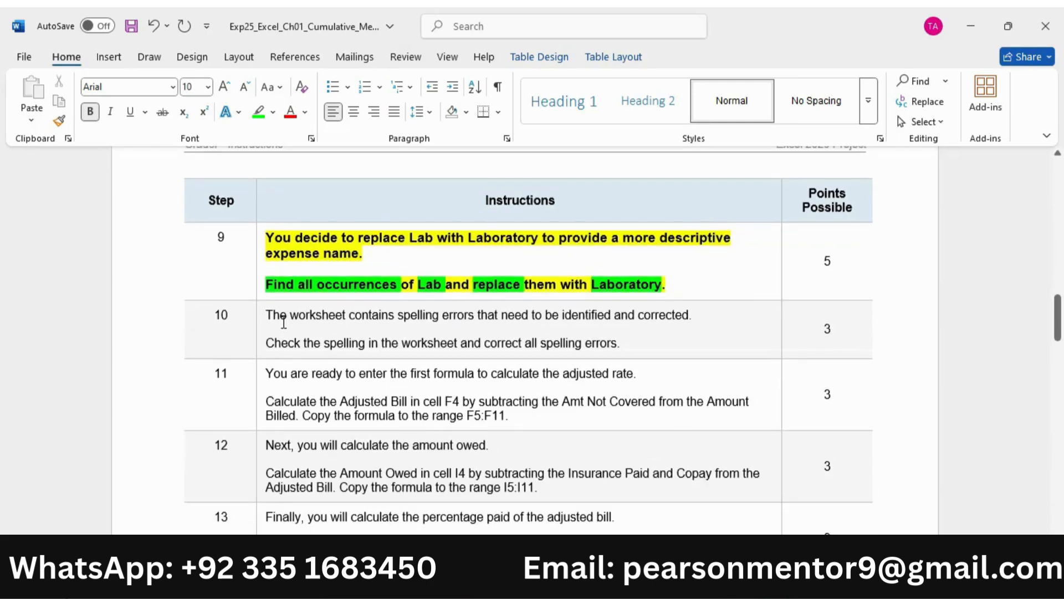
pyautogui.scroll(-3, 273, 312)
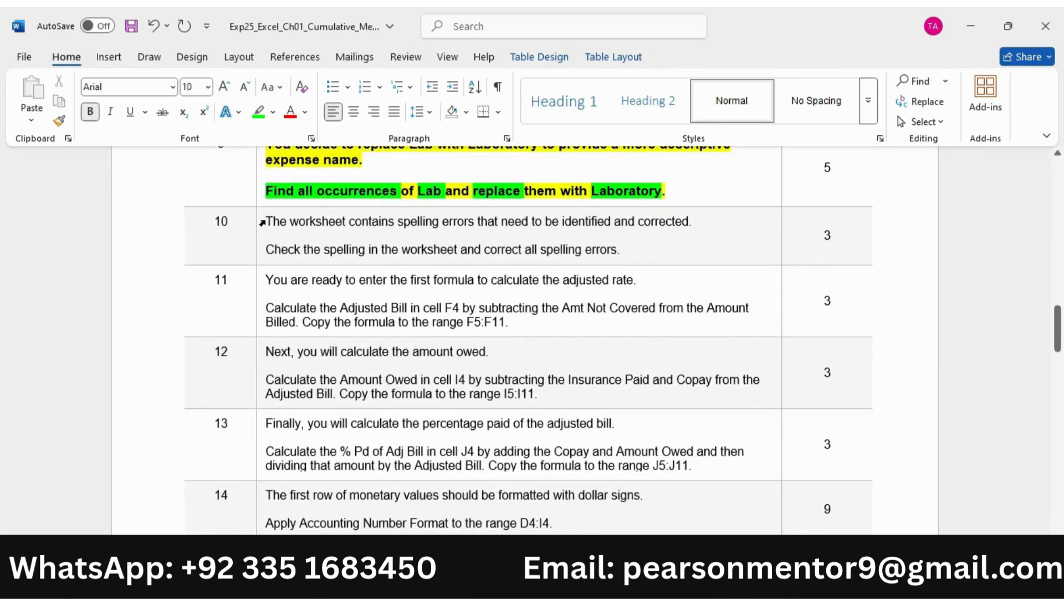
pyautogui.click(262, 222)
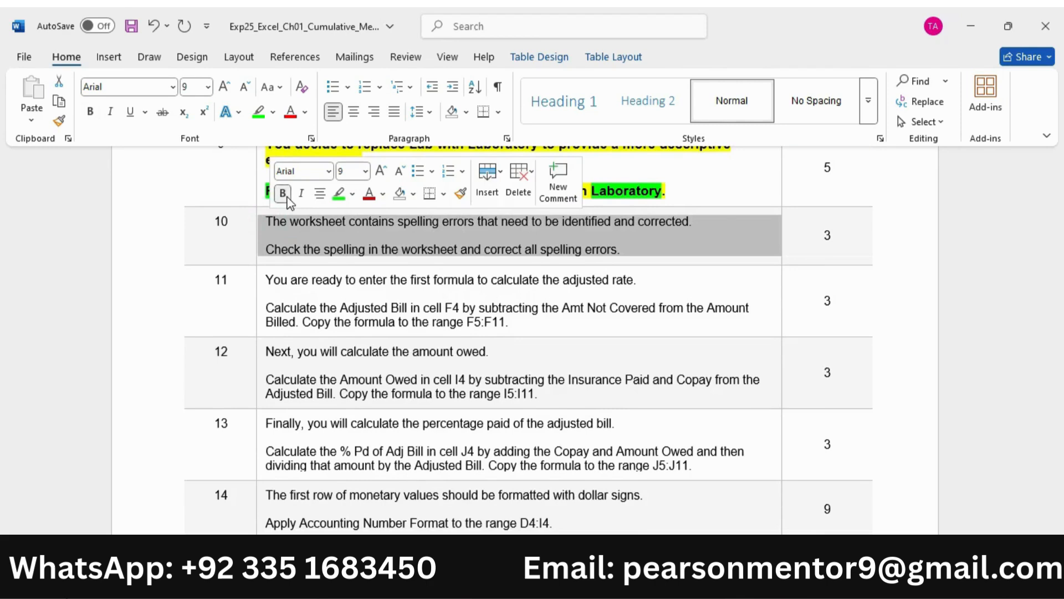
pyautogui.click(284, 193)
pyautogui.click(380, 172)
pyautogui.click(353, 193)
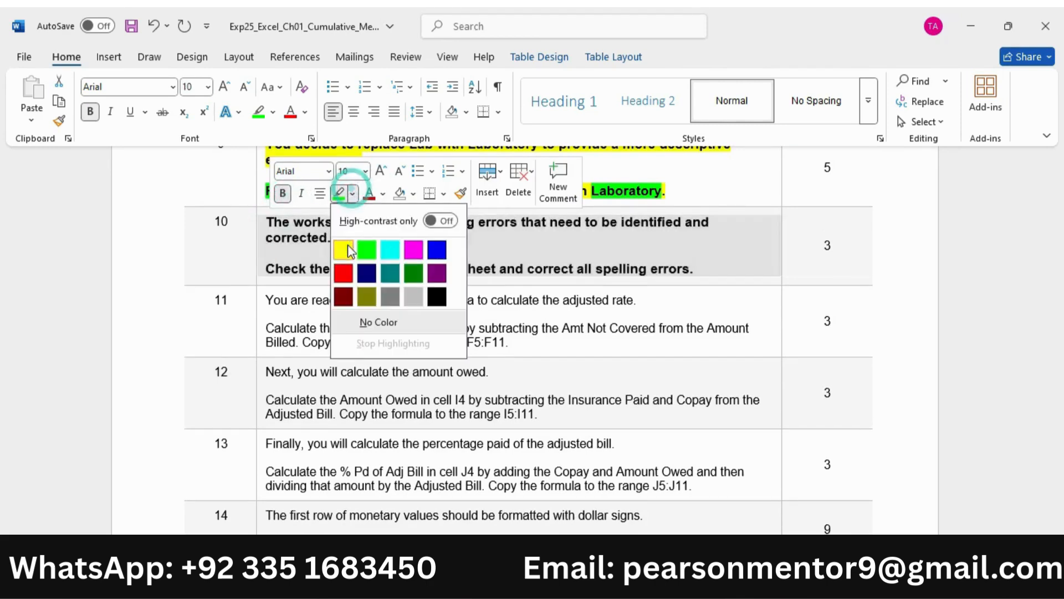
pyautogui.click(349, 251)
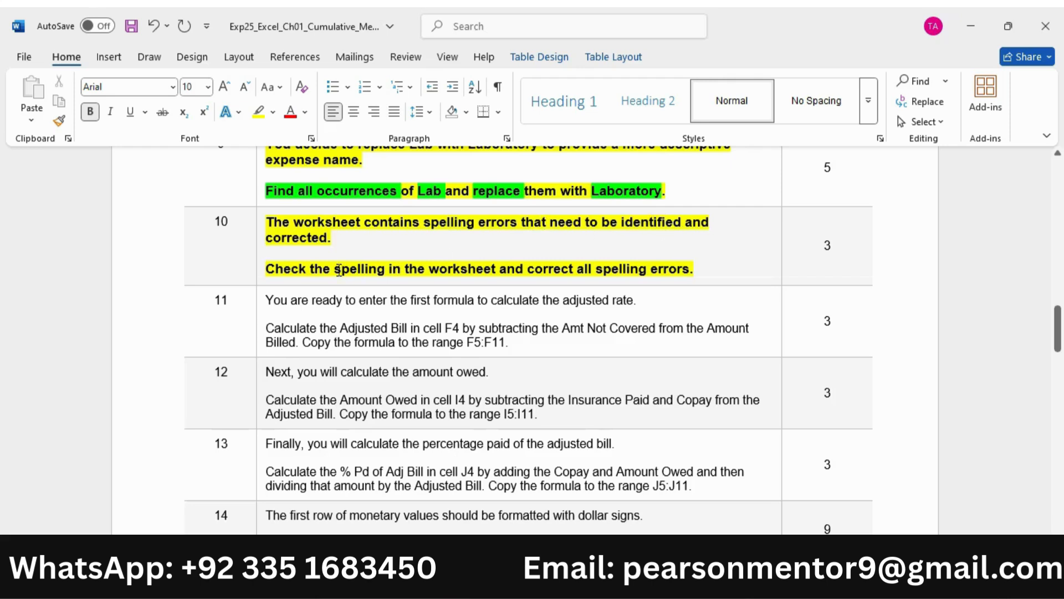
# Highlight "spelling in the worksheet" in bright green in the step 10 instruction.
pyautogui.moveTo(335, 270); pyautogui.dragTo(497, 270)
pyautogui.click(537, 239)
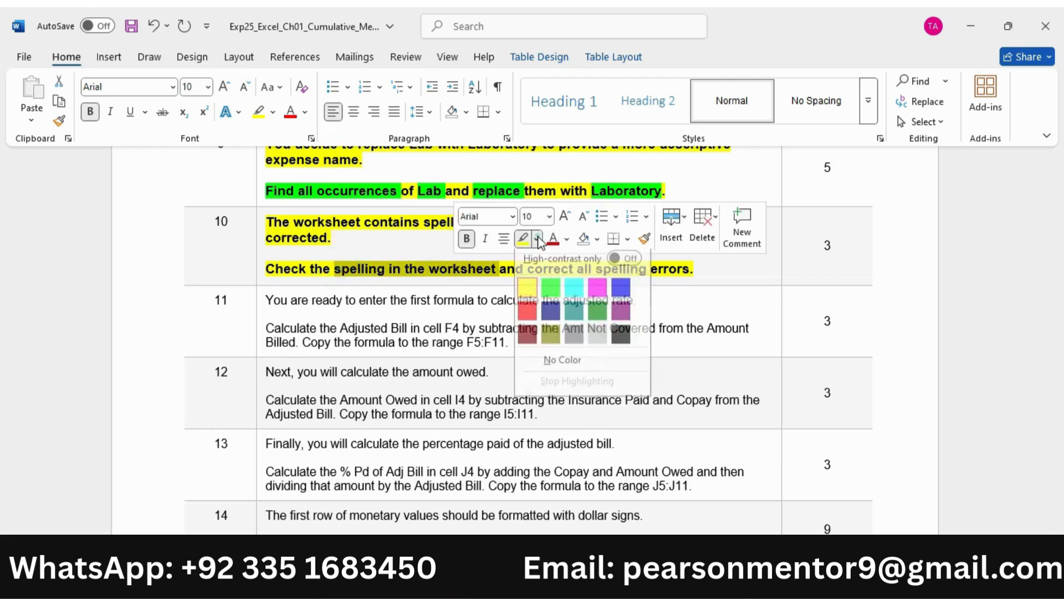
pyautogui.click(551, 288)
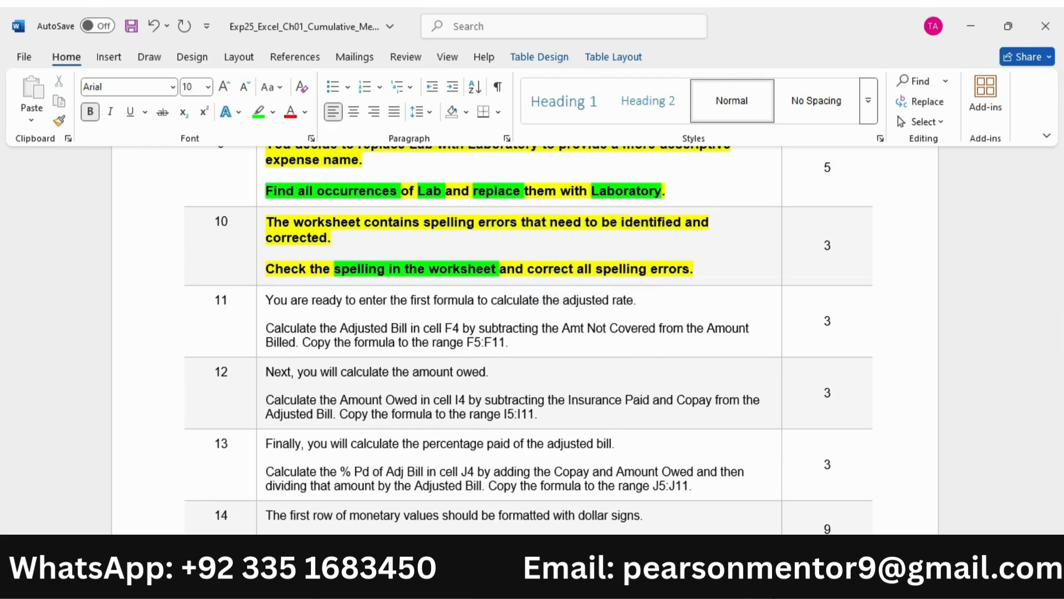
# Switch to Excel and spell-check the entire worksheet, changing all instances of Payd to the first suggestion and Radoilogy to Radiology.
pyautogui.hotkey('alt', 'Tab')
pyautogui.click(357, 58)
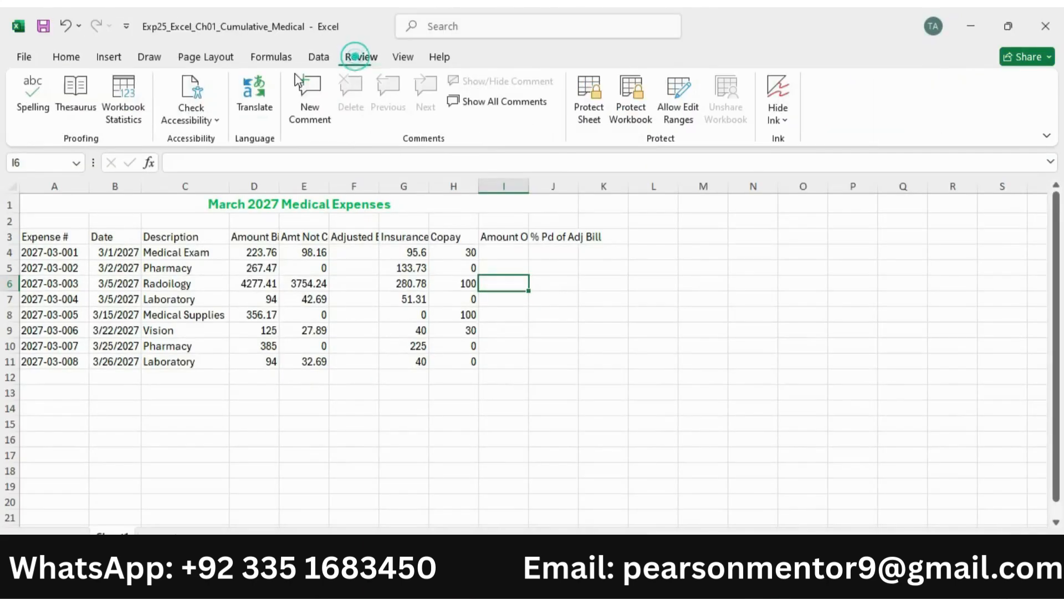
pyautogui.click(34, 100)
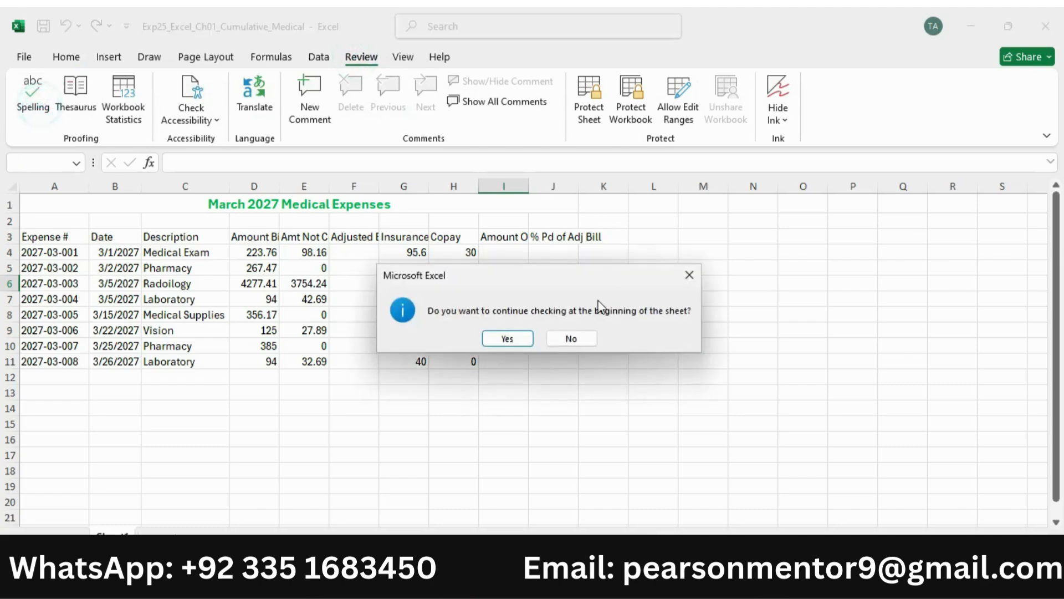
pyautogui.click(509, 338)
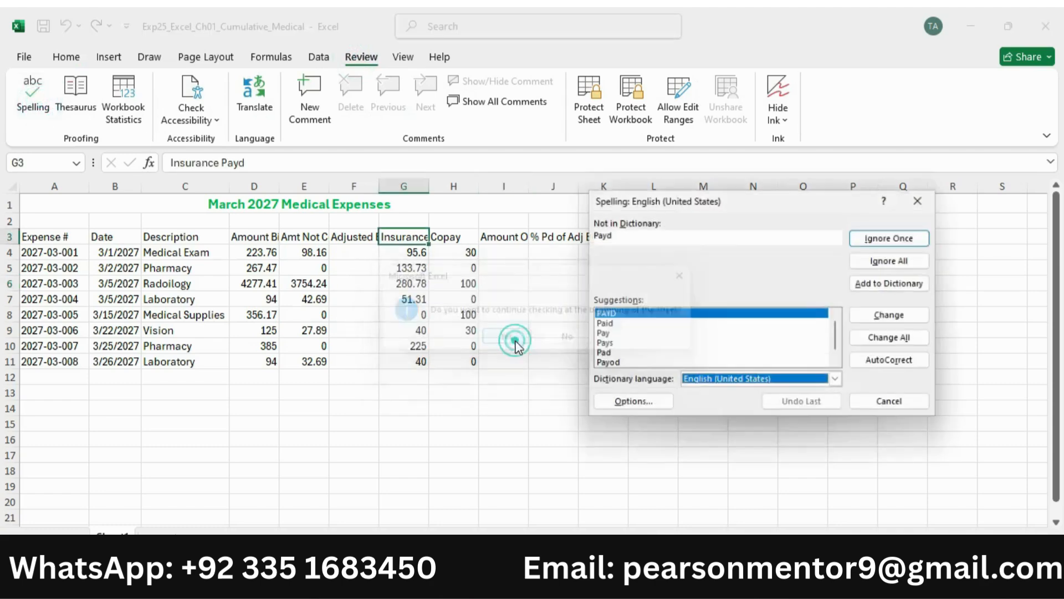
pyautogui.click(891, 347)
pyautogui.click(890, 347)
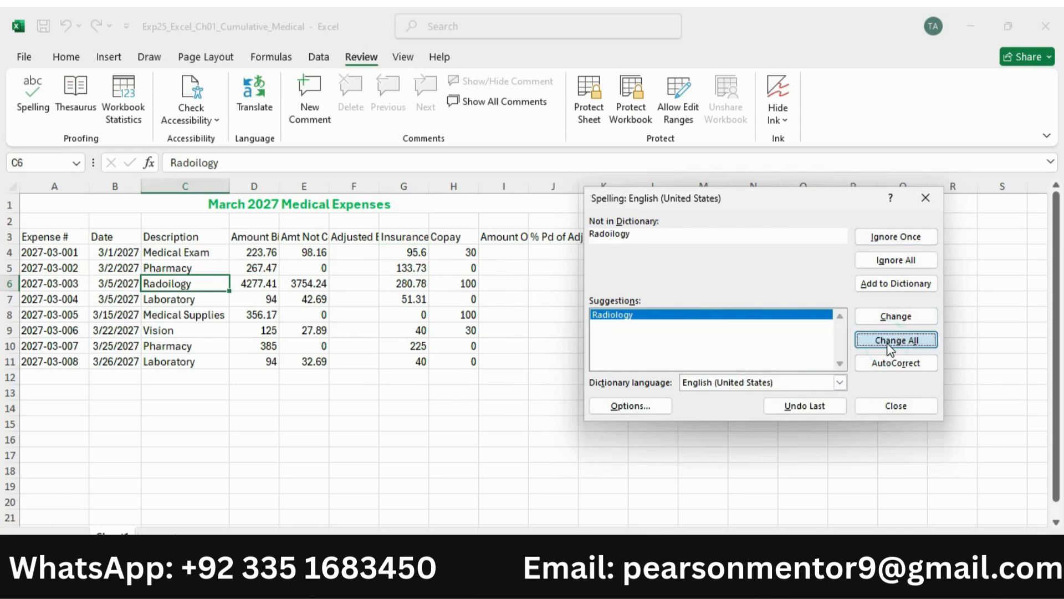
pyautogui.click(523, 343)
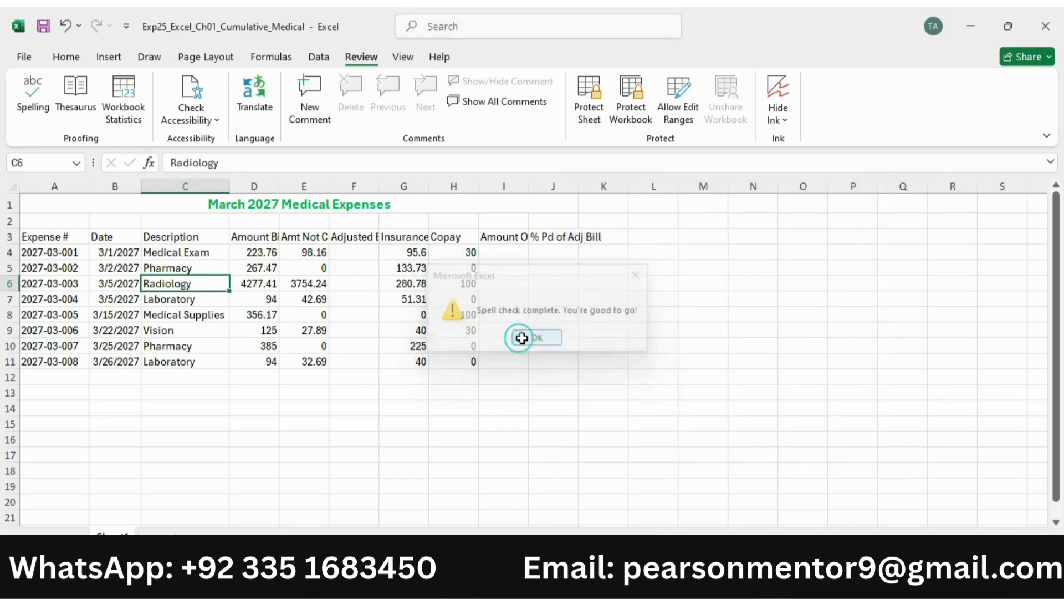
# Switch to the Word instructions and format the step 11 text as bold, size 10, with yellow highlighting.
pyautogui.hotkey('alt', 'Tab')
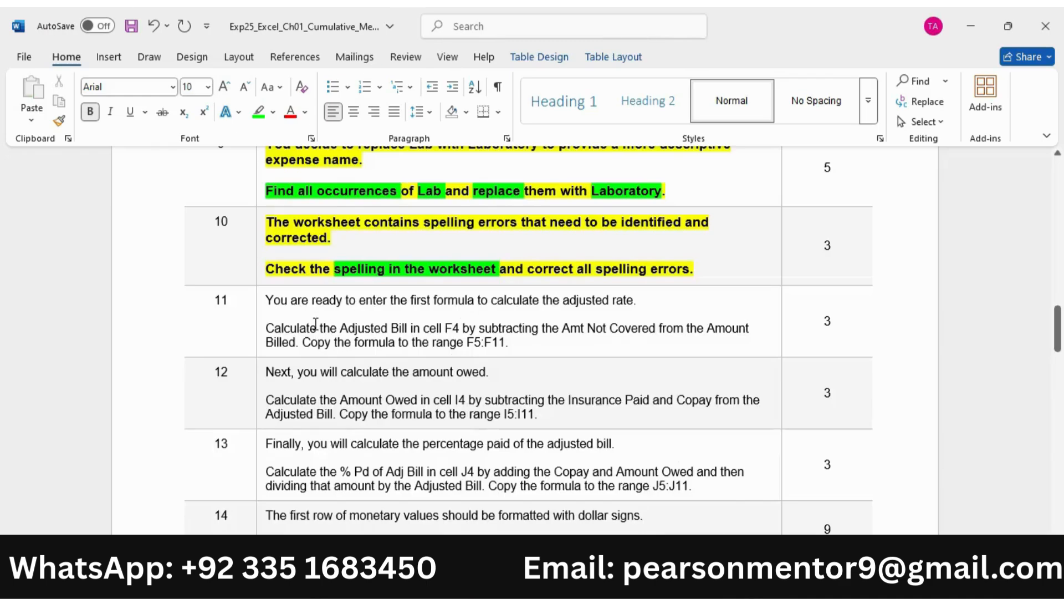
pyautogui.moveTo(267, 299); pyautogui.dragTo(509, 342)
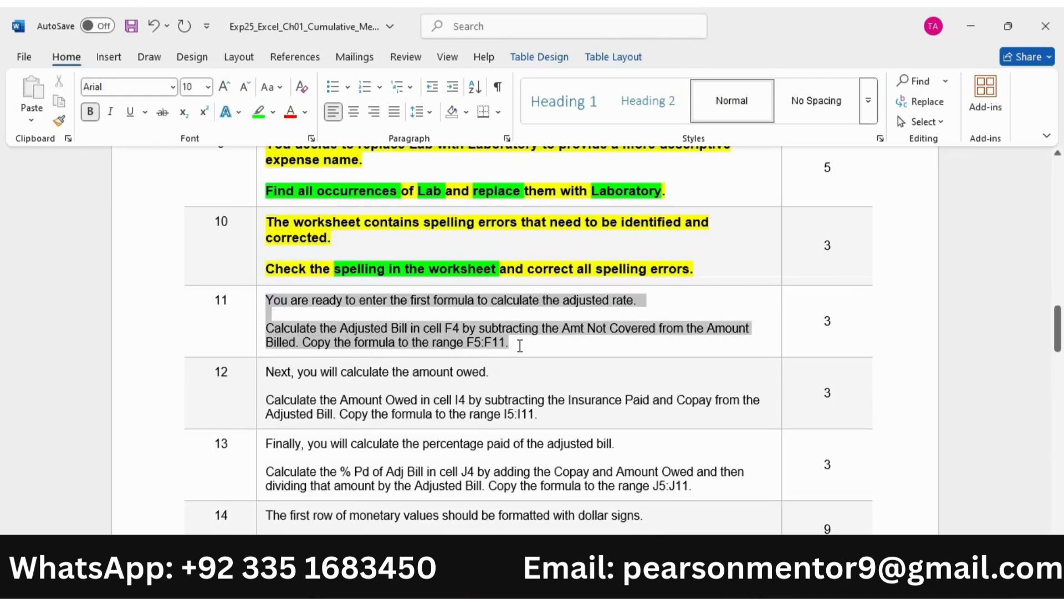
pyautogui.click(532, 320)
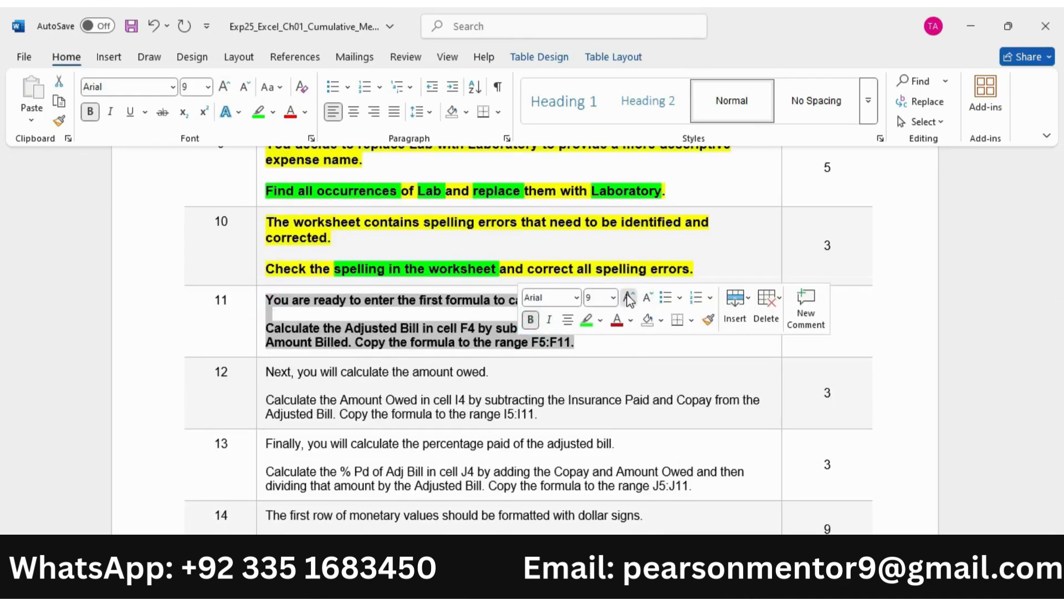
pyautogui.click(629, 297)
pyautogui.click(602, 320)
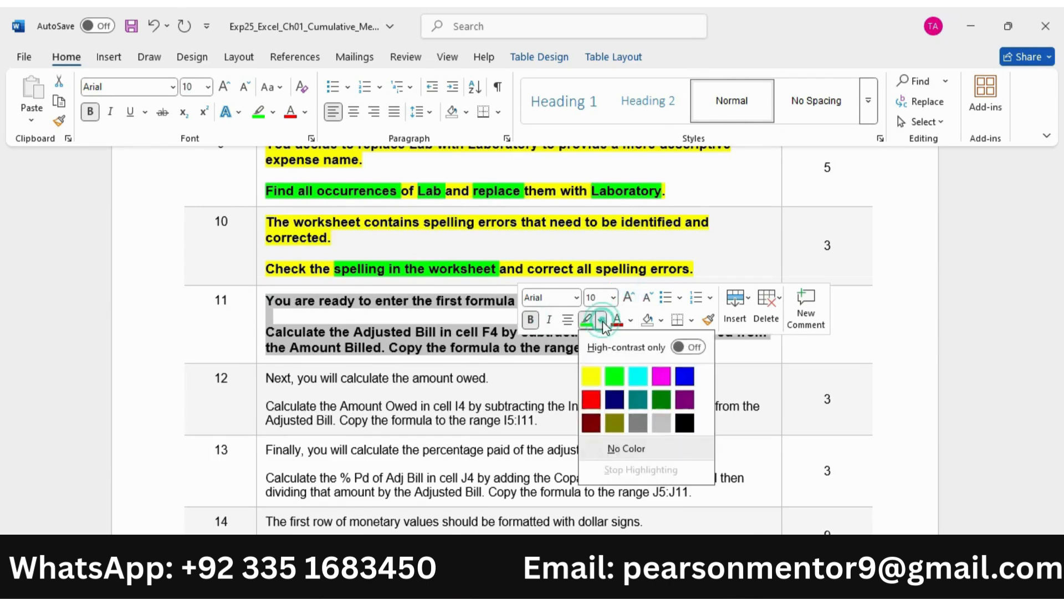
pyautogui.click(590, 378)
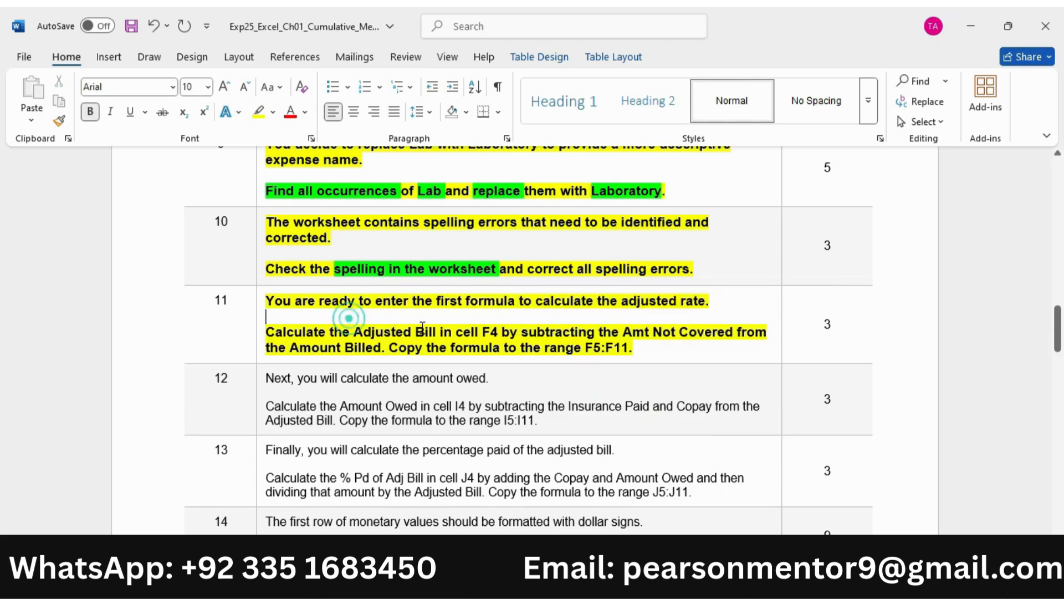
pyautogui.click(359, 313)
# Highlight "Adjusted Bill in cell F4", "subtracting", "Amt Not Covered", "Amount Billed" and "range F5:F11" in bright green in the step 11 instruction.
pyautogui.moveTo(364, 332); pyautogui.dragTo(499, 332)
pyautogui.click(579, 312)
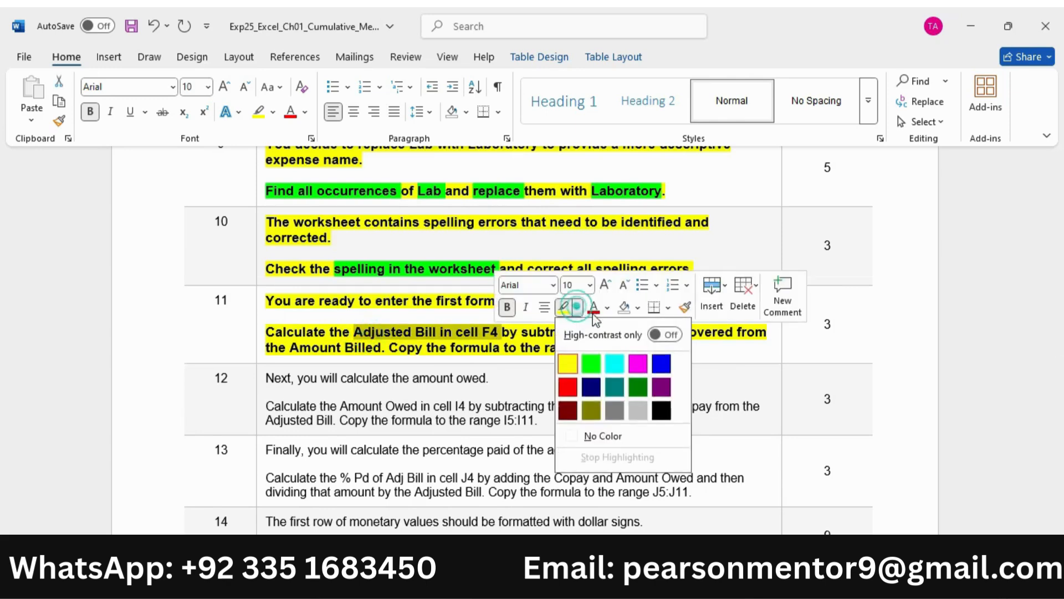
pyautogui.click(592, 364)
pyautogui.doubleClick(558, 332)
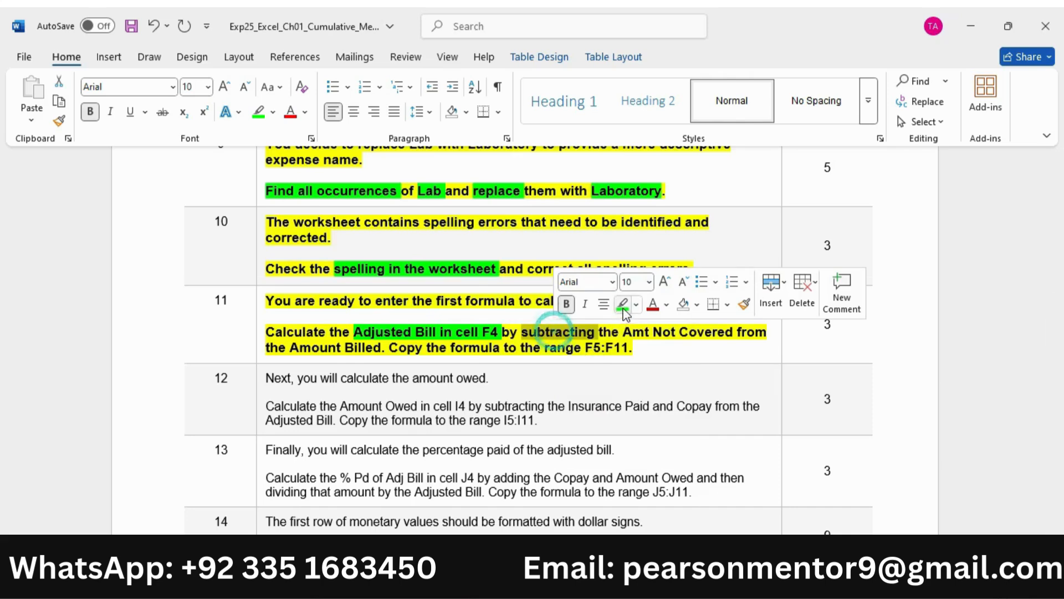
pyautogui.click(622, 304)
pyautogui.moveTo(623, 333); pyautogui.dragTo(703, 338)
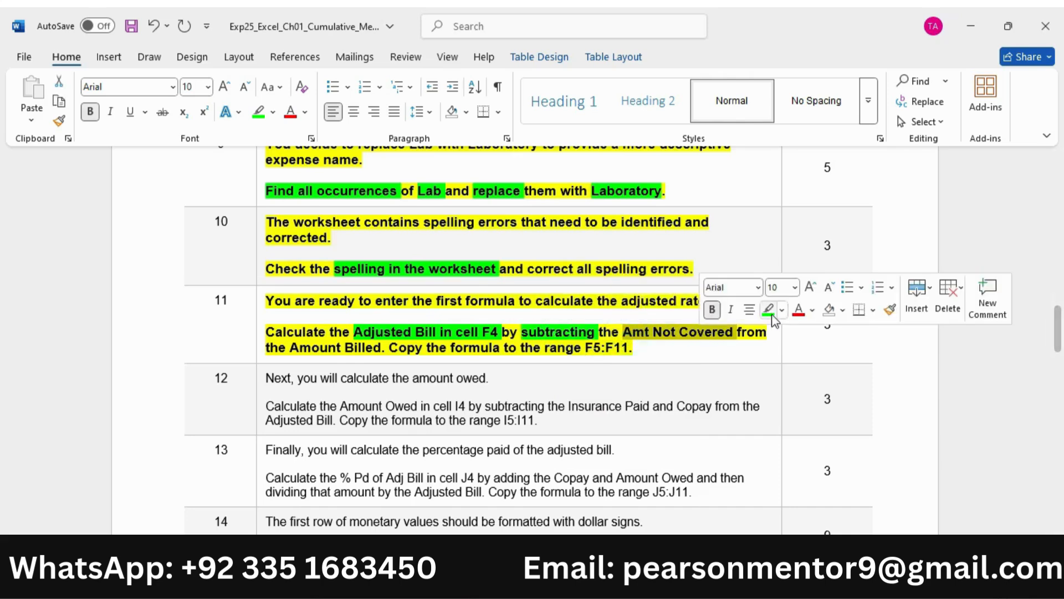
pyautogui.click(770, 309)
pyautogui.moveTo(355, 350); pyautogui.dragTo(381, 349)
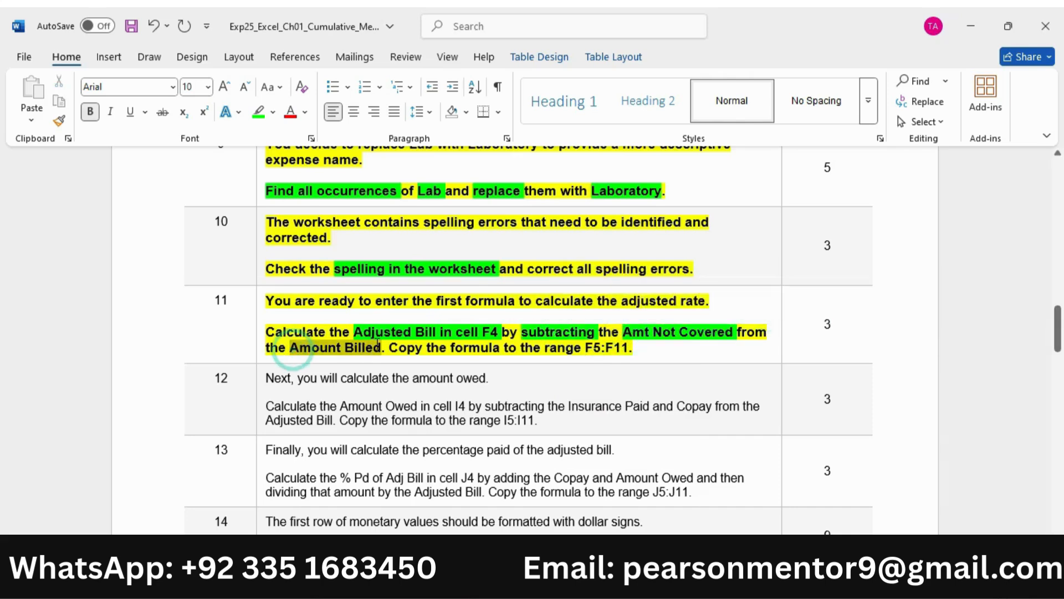
pyautogui.click(436, 319)
pyautogui.moveTo(546, 349); pyautogui.dragTo(630, 349)
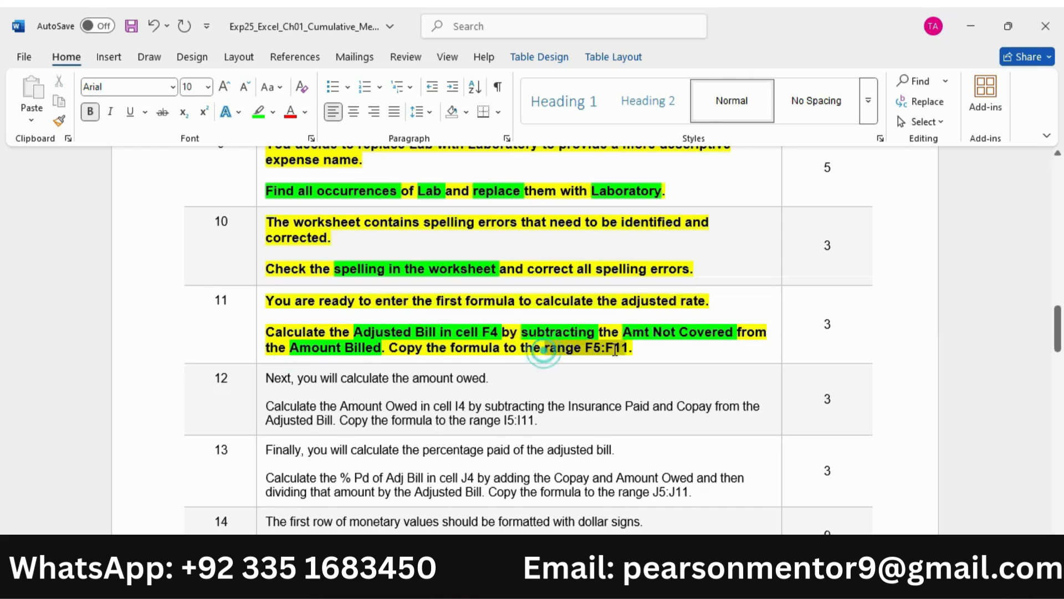
pyautogui.click(688, 326)
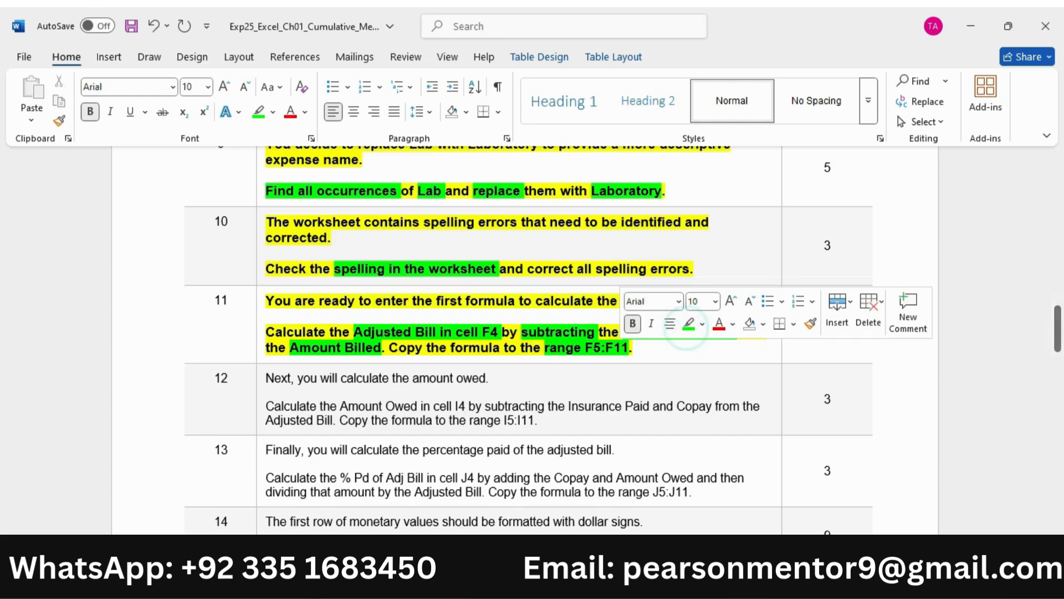
# Switch to Excel and calculate the Adjusted Bill in cell F4 with the formula =D4-E4.
pyautogui.click(774, 579)
pyautogui.click(53, 163)
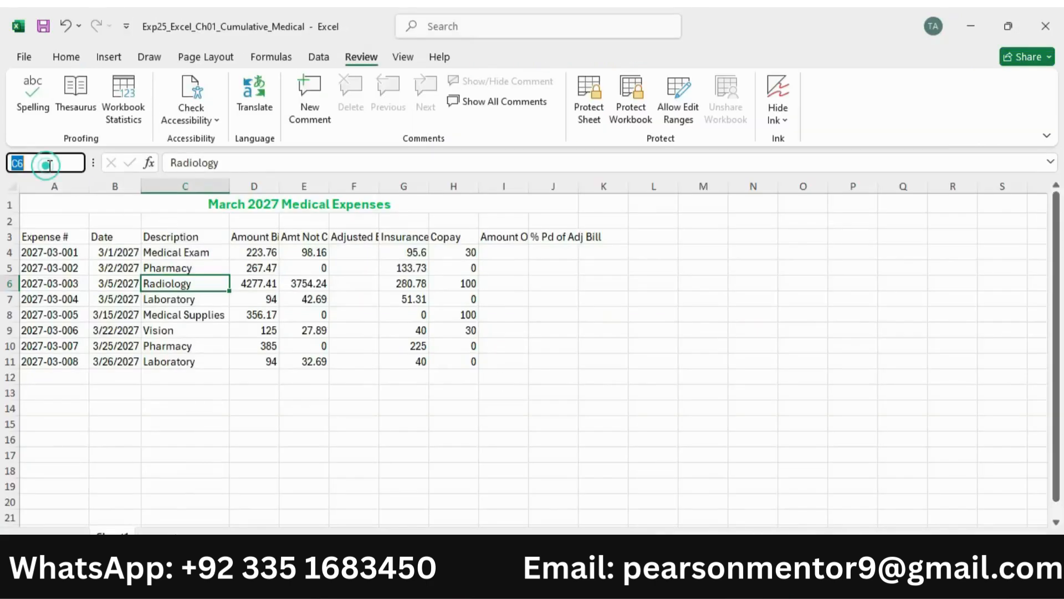
pyautogui.write('F4')
pyautogui.press('Return')
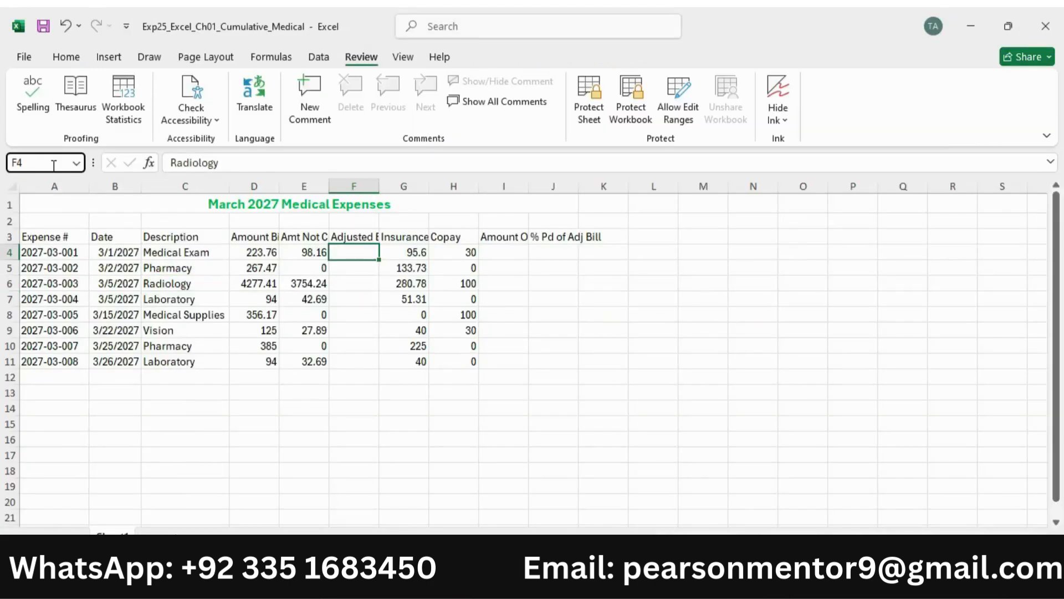
pyautogui.write('=')
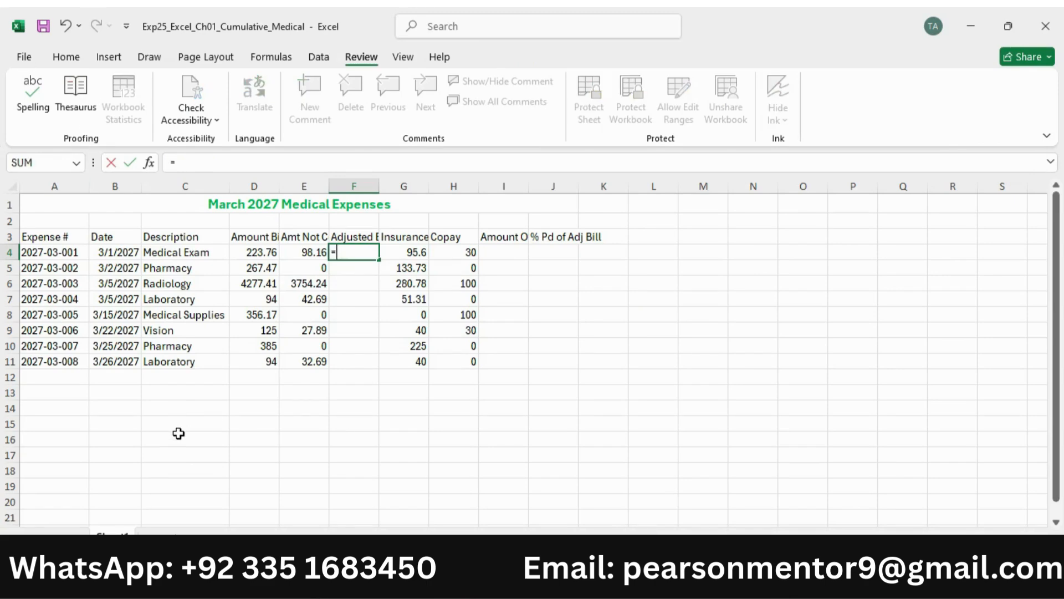
pyautogui.hotkey('alt', 'Tab')
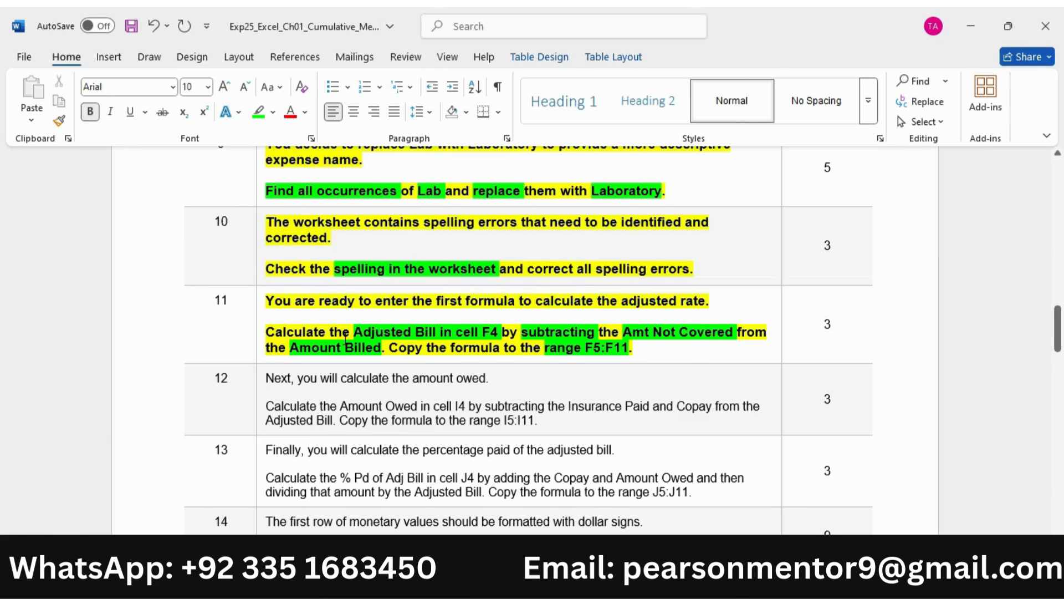
pyautogui.hotkey('alt', 'Tab')
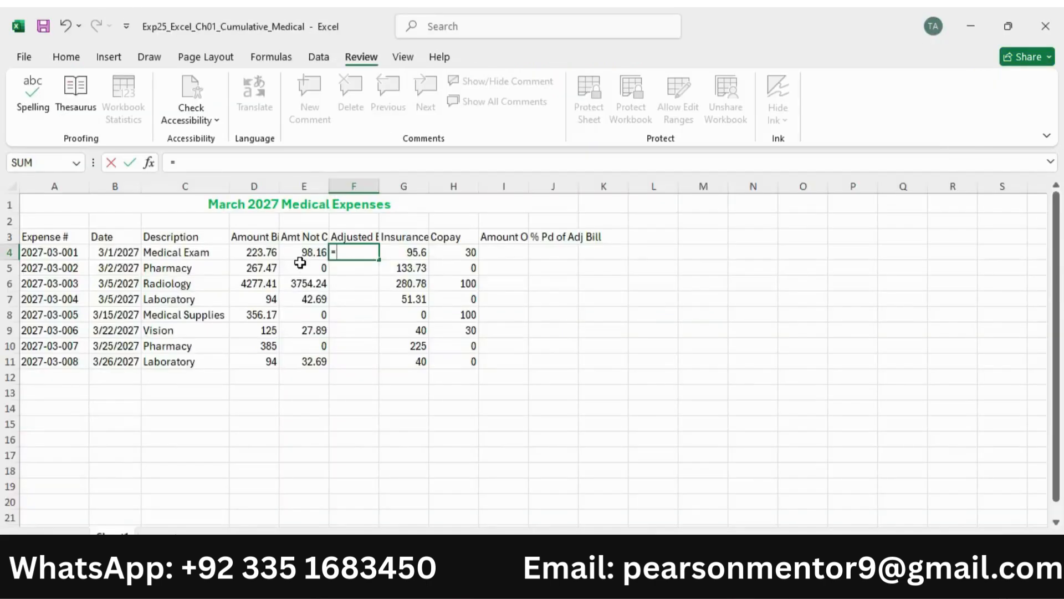
pyautogui.click(259, 254)
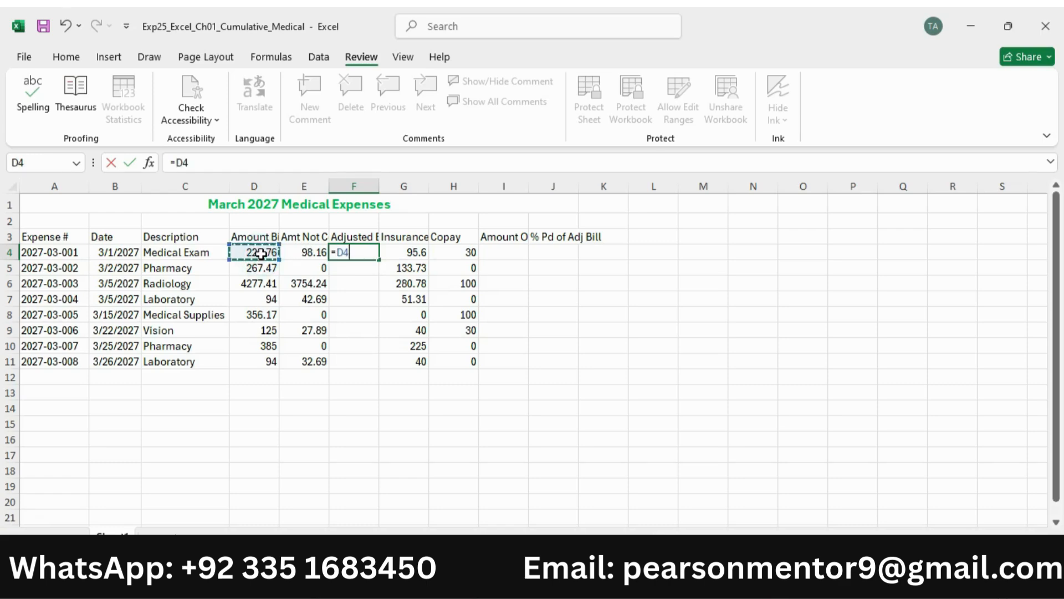
pyautogui.write('-')
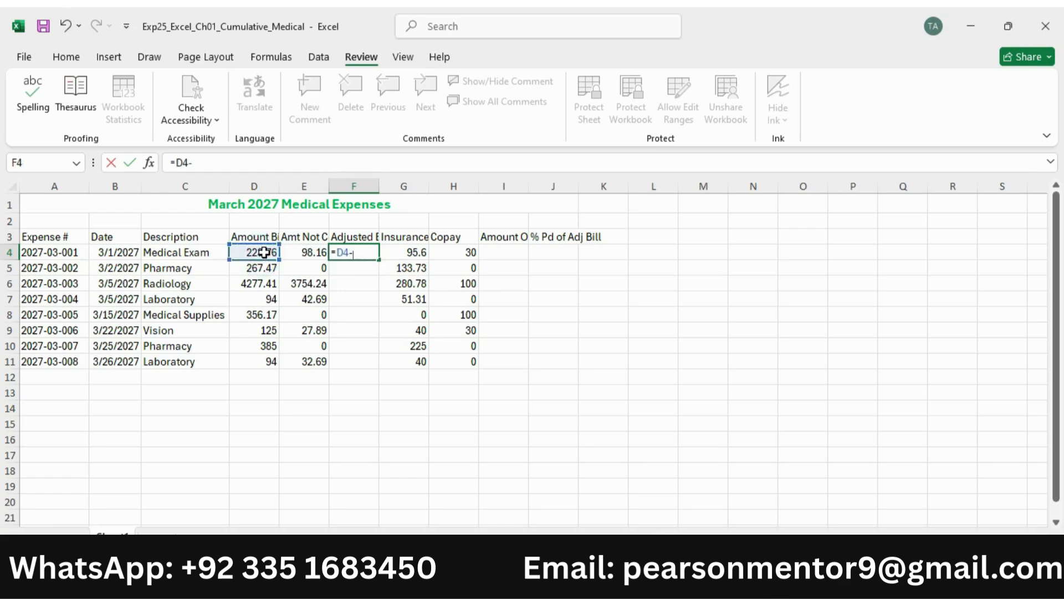
pyautogui.click(319, 253)
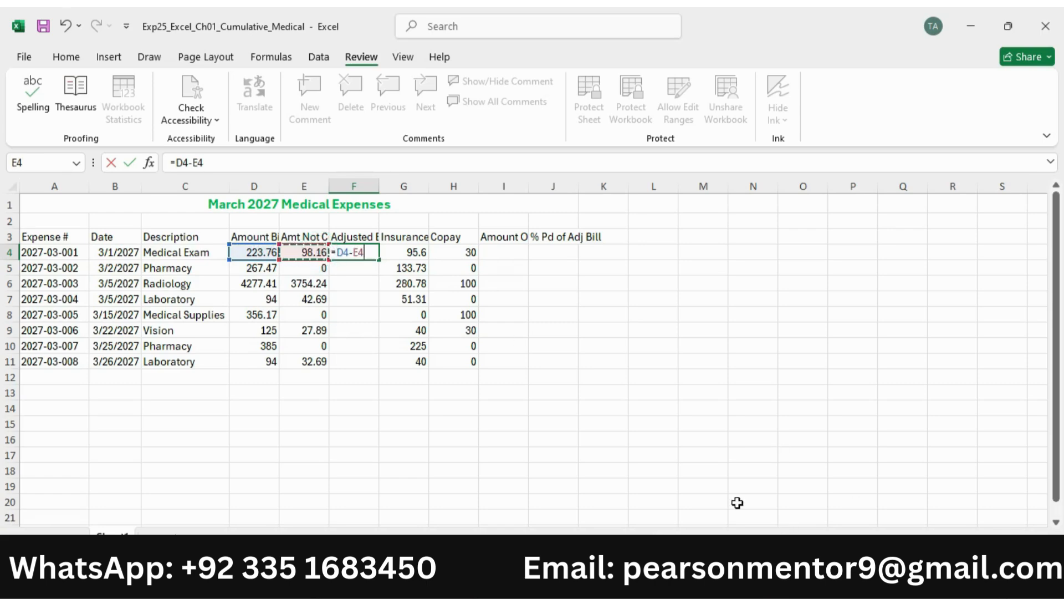
pyautogui.press('Return')
# Copy the Adjusted Bill formula from cell F4 down to the range F5:F11.
pyautogui.click(358, 252)
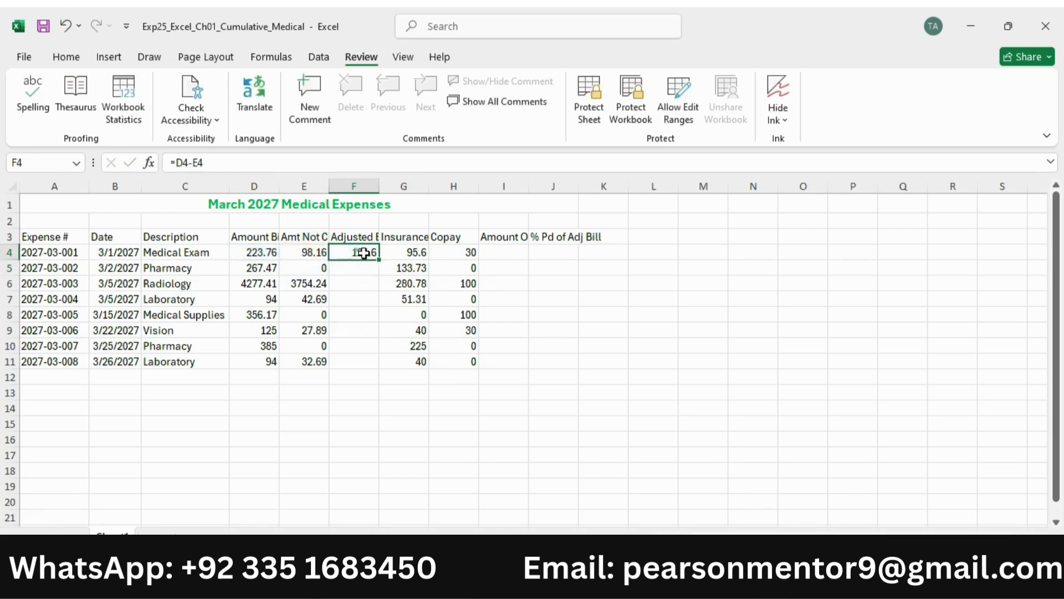
pyautogui.hotkey('alt', 'Tab')
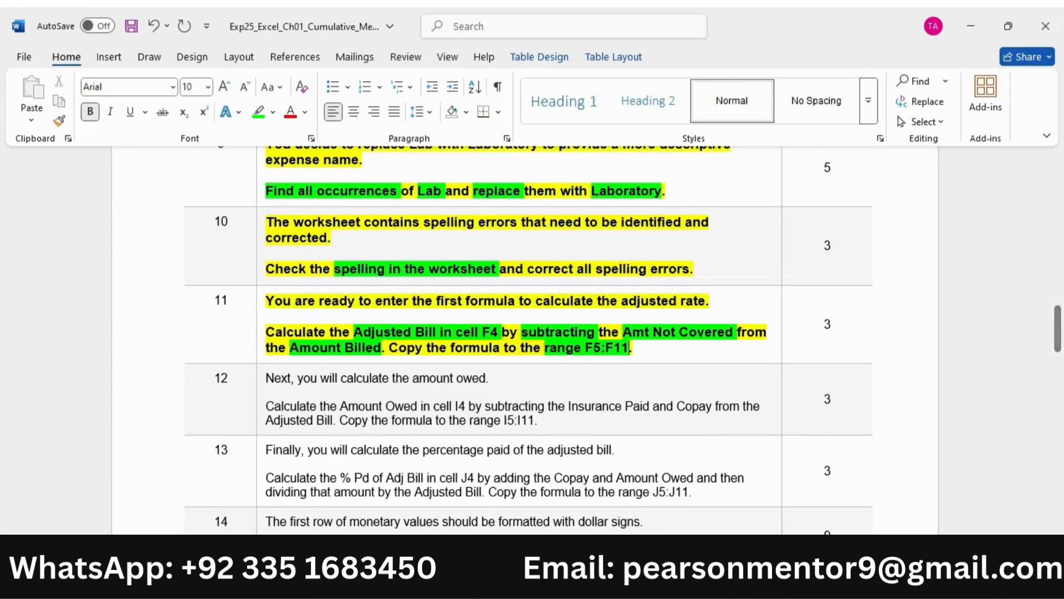
pyautogui.click(740, 581)
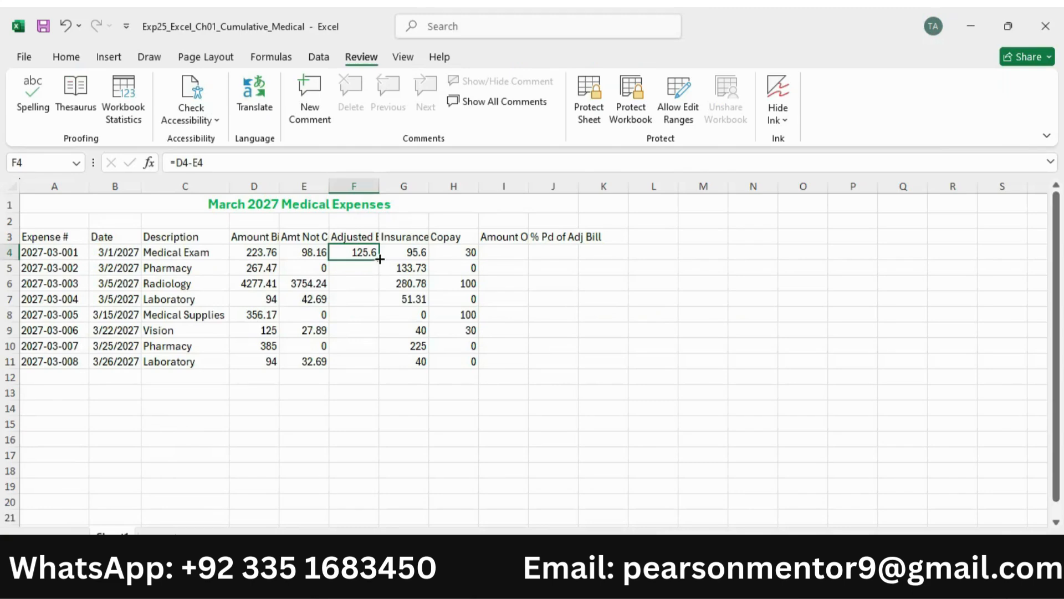
pyautogui.moveTo(380, 259); pyautogui.dragTo(379, 363)
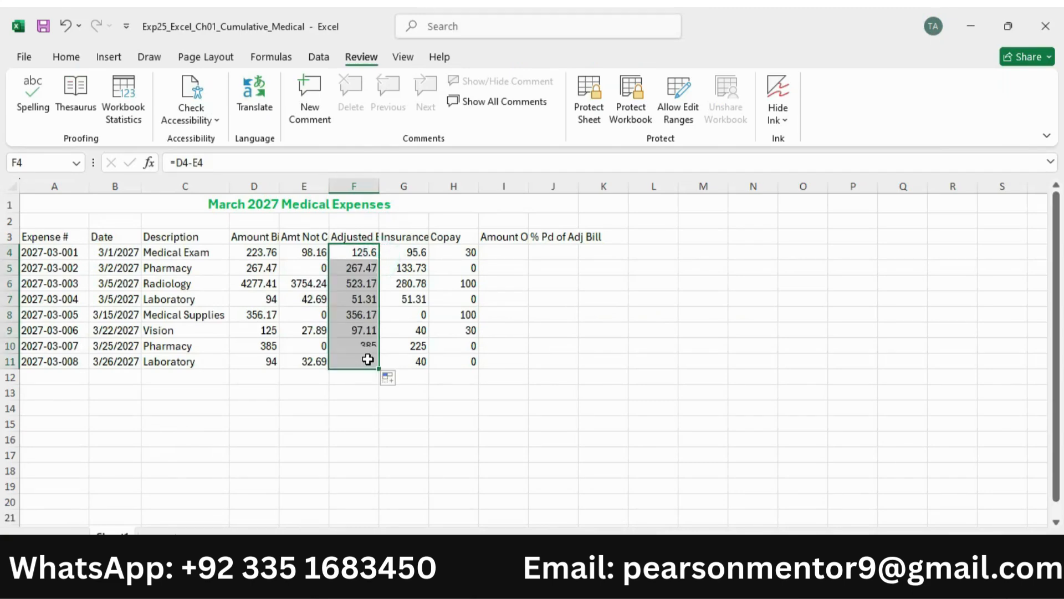
# Switch to the Word instructions and format the step 12 text as bold, size 10, with yellow highlighting.
pyautogui.hotkey('alt', 'Tab')
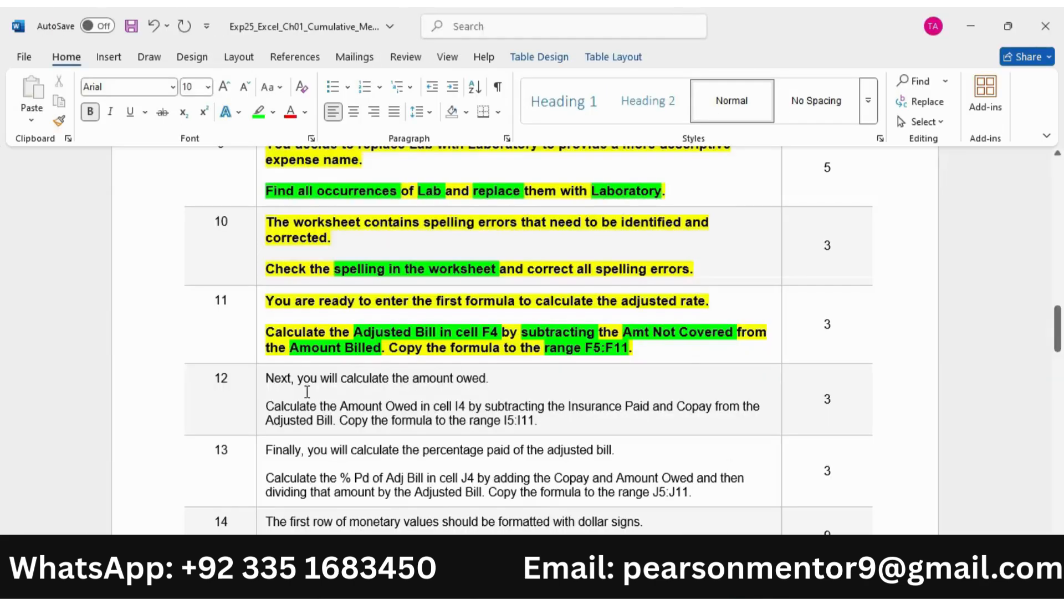
pyautogui.moveTo(269, 378); pyautogui.dragTo(538, 421)
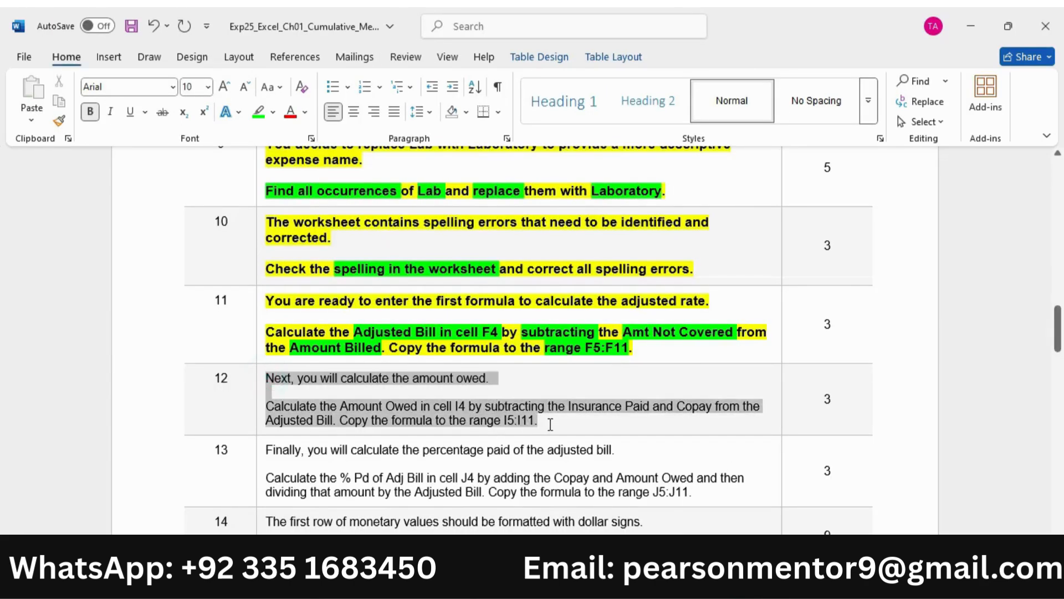
pyautogui.click(558, 397)
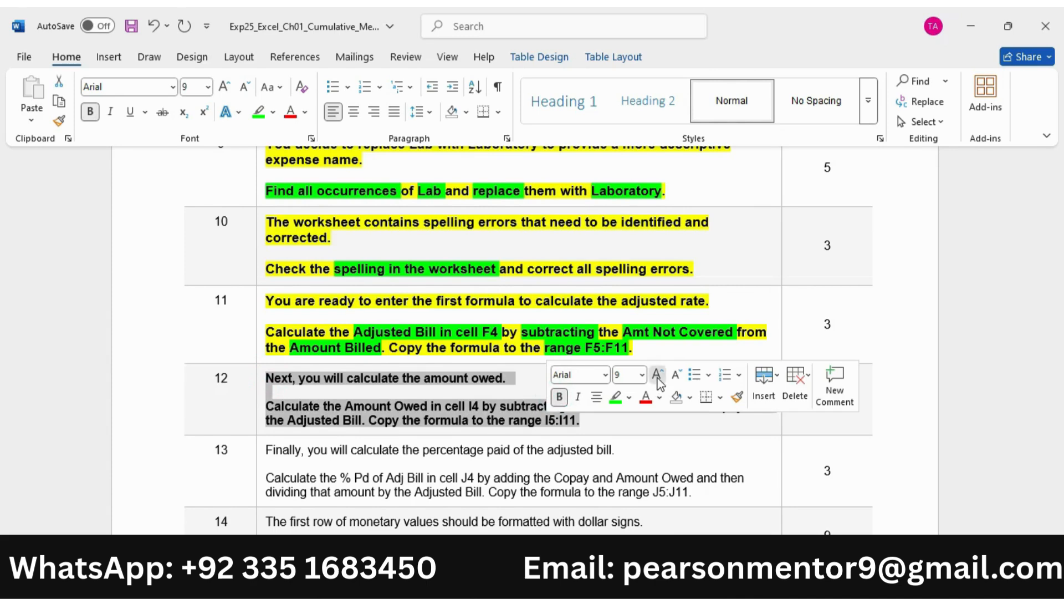
pyautogui.click(658, 375)
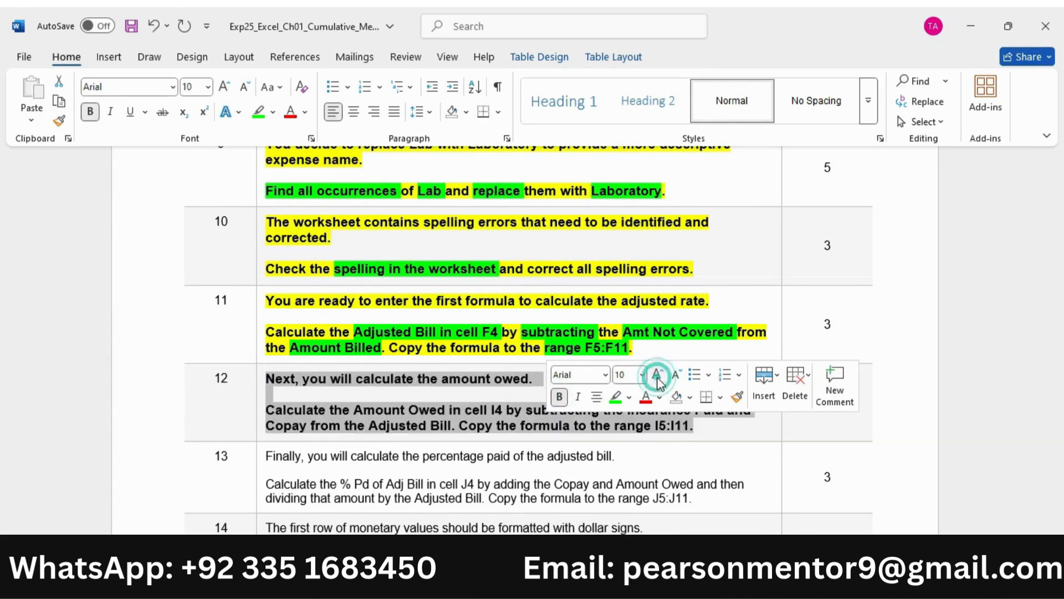
pyautogui.click(630, 397)
pyautogui.click(620, 453)
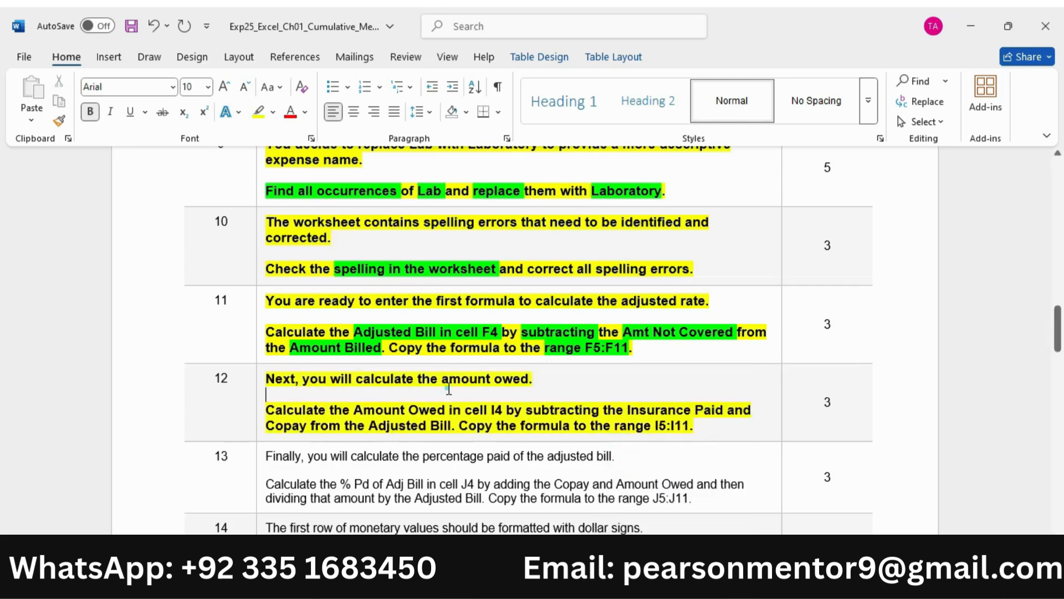
pyautogui.click(446, 380)
# Highlight "Amount Owed in cell I4", "subtracting", "Insurance Paid", "Copay", "Adjusted Bill" and "range I5:I11" in bright green in the step 12 instruction.
pyautogui.scroll(-3, 317, 314)
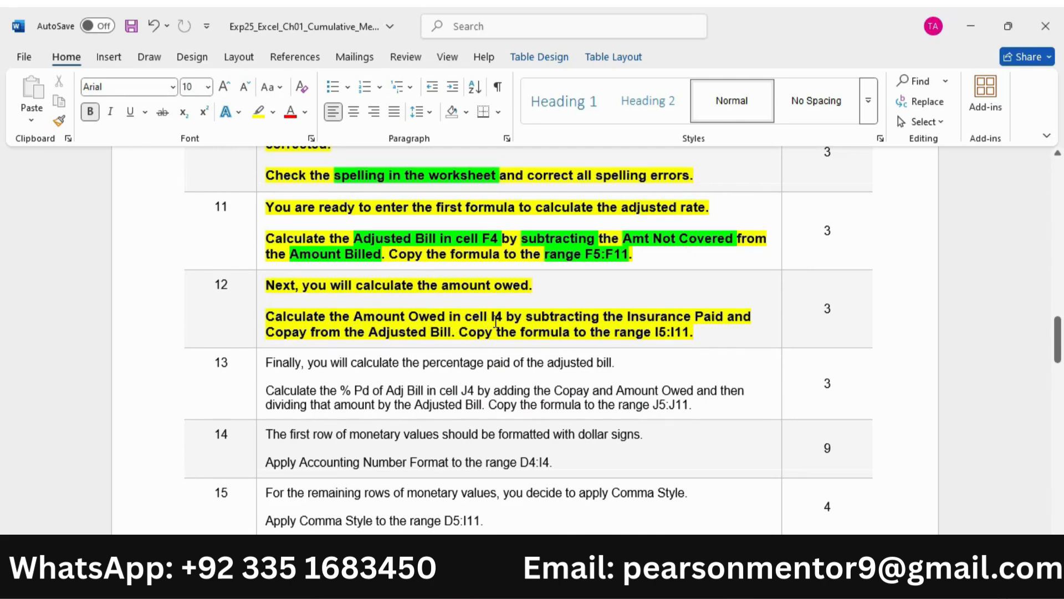
pyautogui.moveTo(355, 316); pyautogui.dragTo(503, 316)
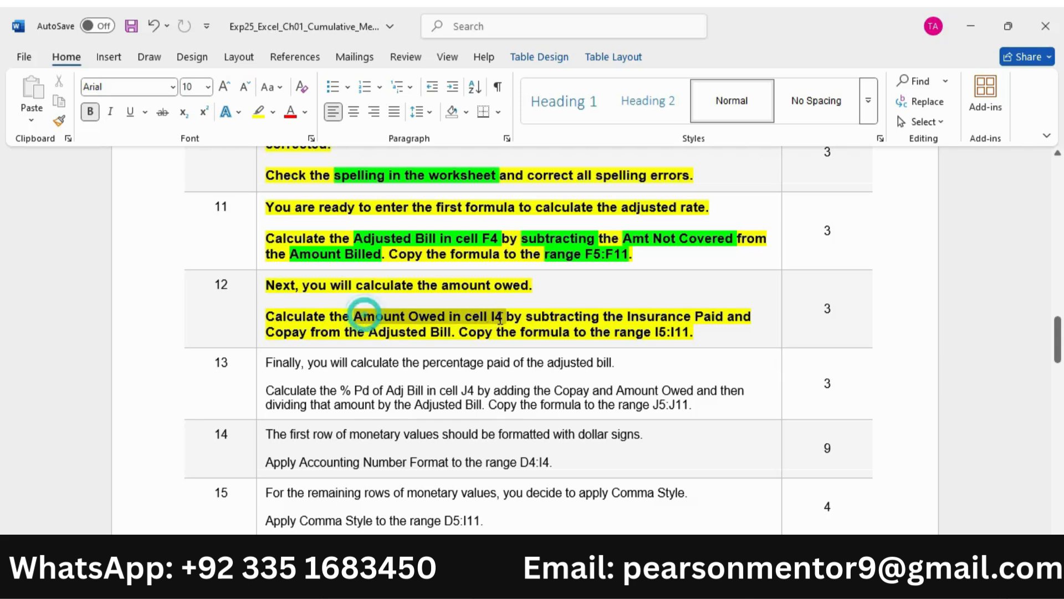
pyautogui.click(582, 291)
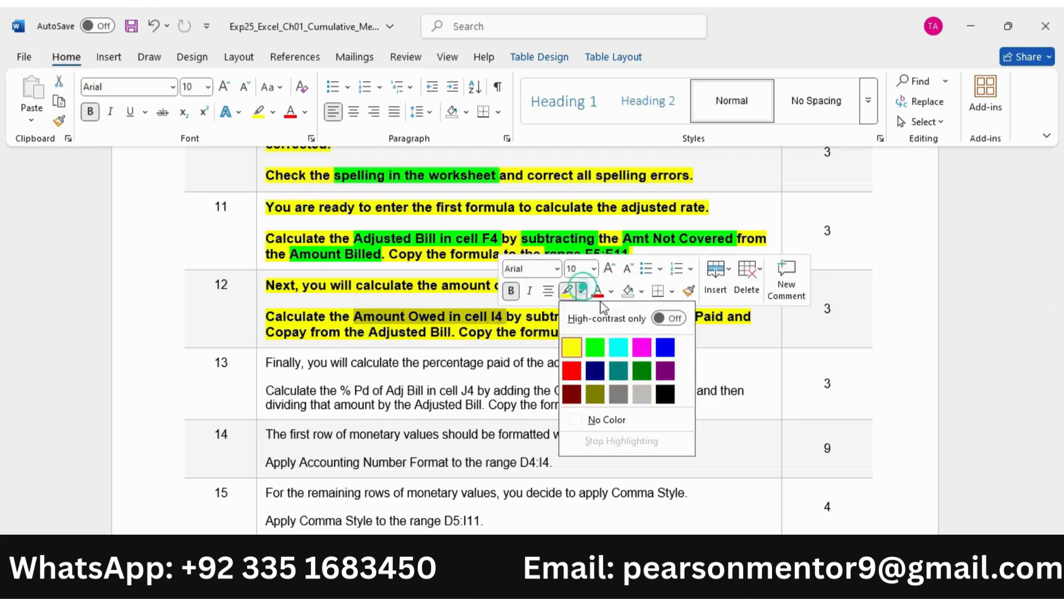
pyautogui.click(597, 347)
pyautogui.doubleClick(559, 318)
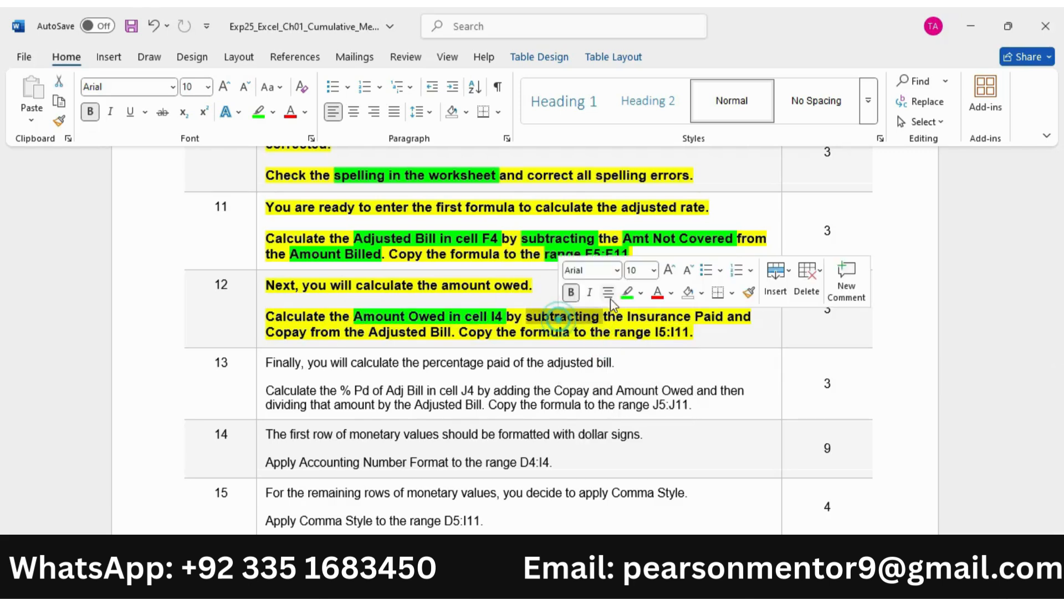
pyautogui.click(626, 293)
pyautogui.moveTo(629, 316); pyautogui.dragTo(741, 314)
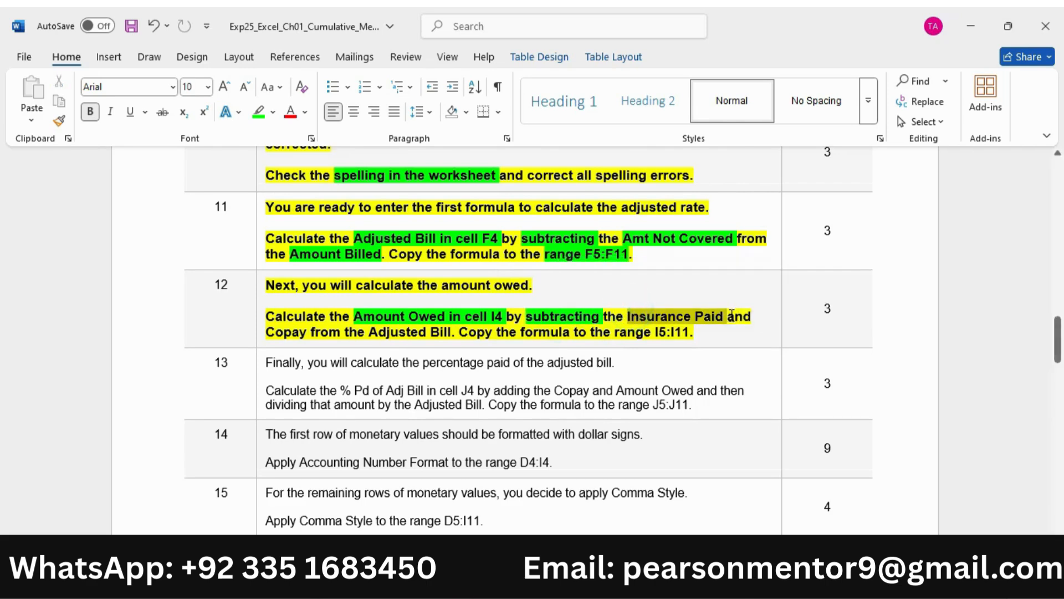
pyautogui.click(798, 289)
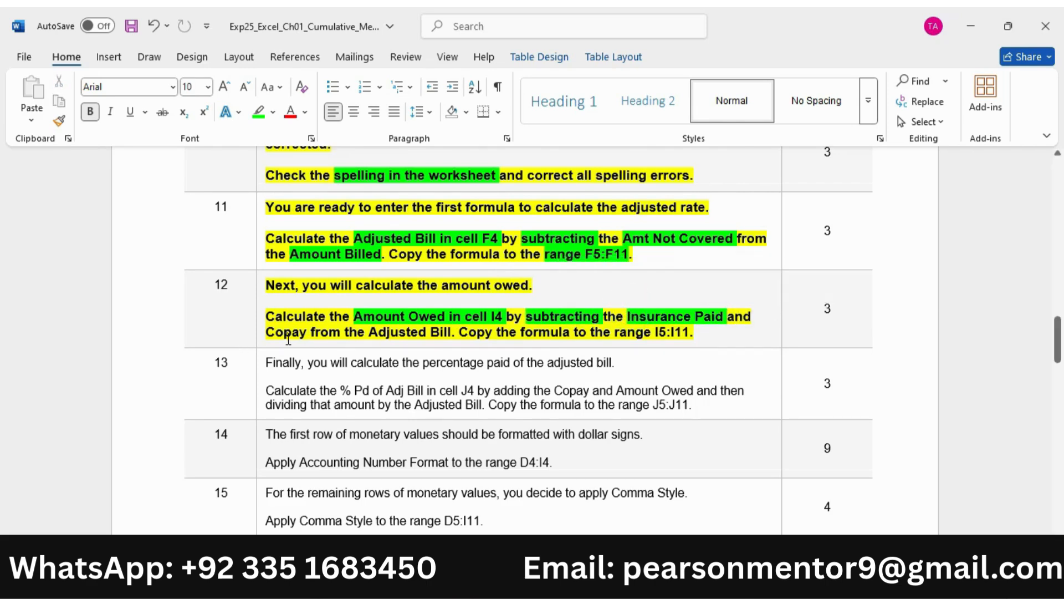
pyautogui.doubleClick(285, 332)
pyautogui.click(354, 311)
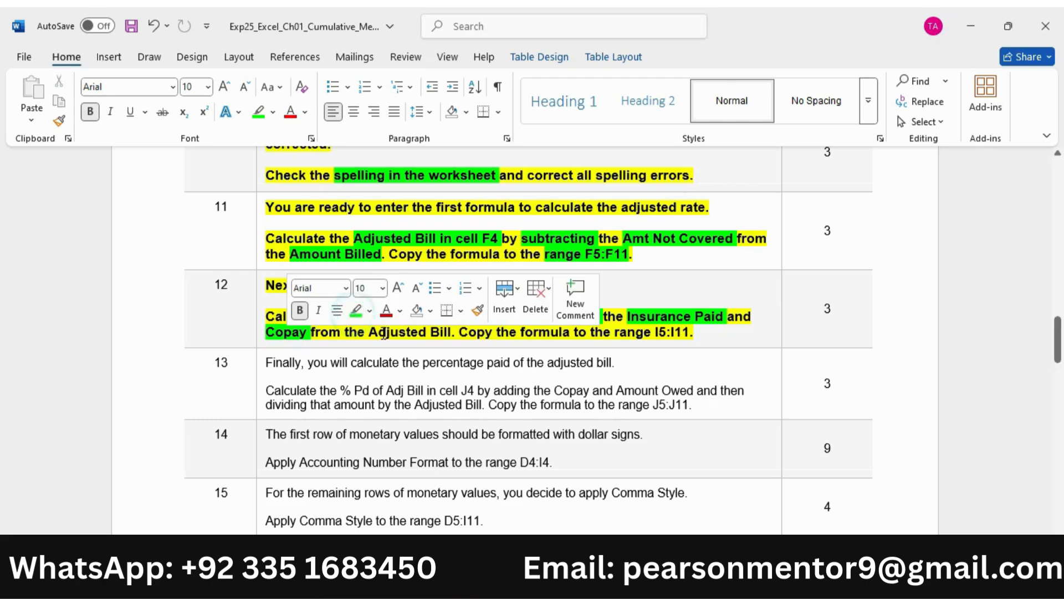
pyautogui.moveTo(369, 331); pyautogui.dragTo(450, 331)
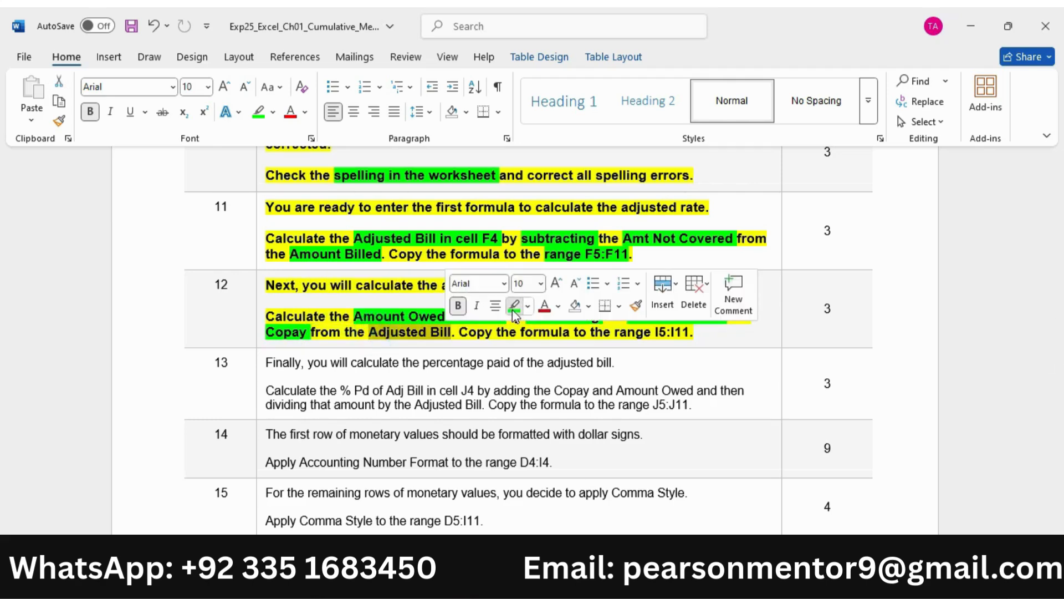
pyautogui.click(514, 306)
pyautogui.moveTo(616, 333); pyautogui.dragTo(683, 336)
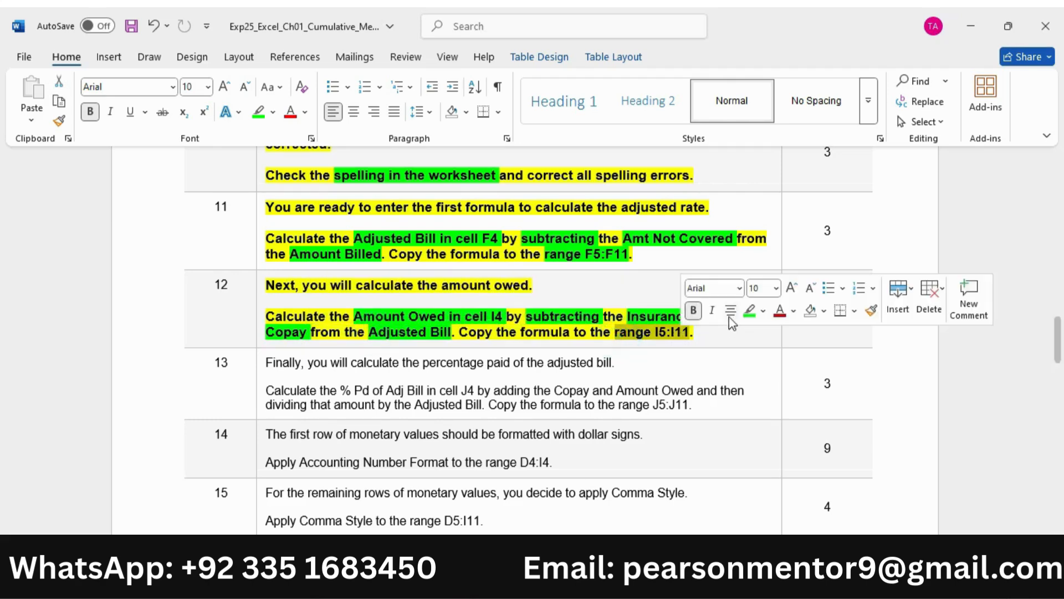
pyautogui.click(749, 310)
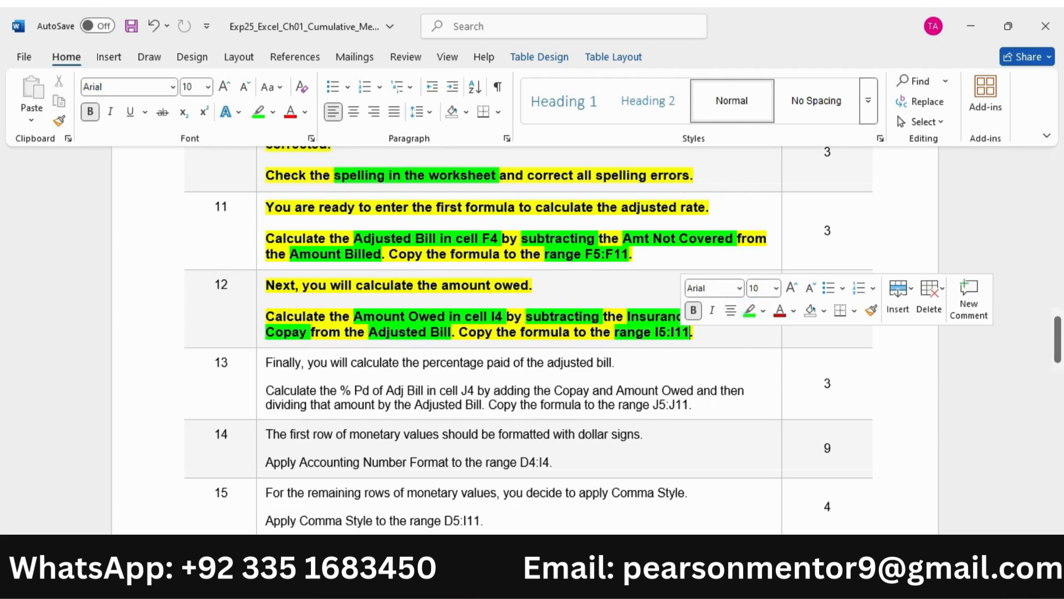
# Switch to Excel and calculate the Amount Owed in cell I4 with the formula =F4-G4-H4, consulting the Word instructions for the terms.
pyautogui.hotkey('alt', 'Tab')
pyautogui.click(44, 166)
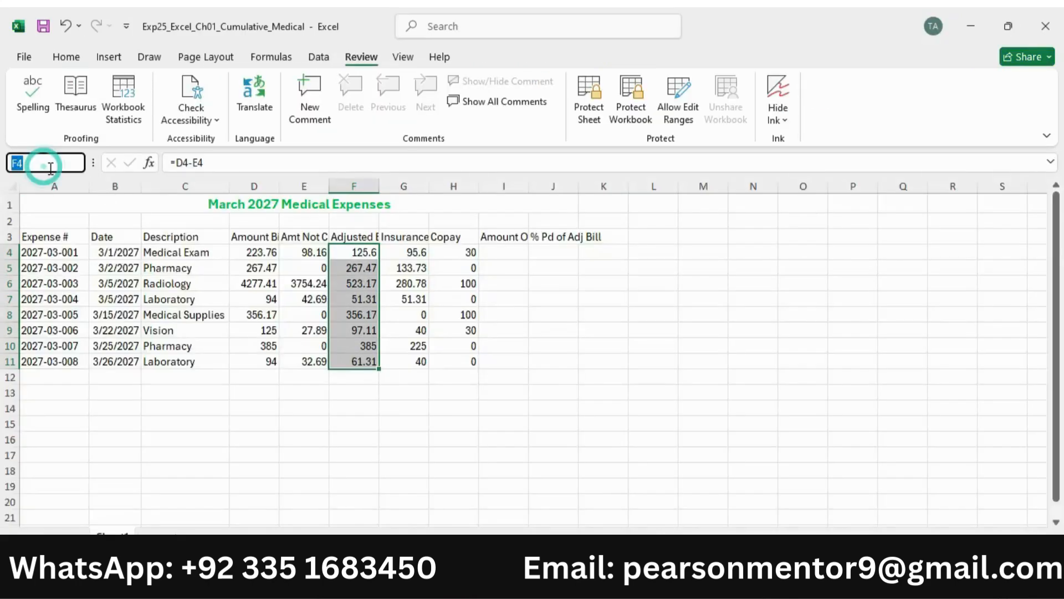
pyautogui.press('BackSpace')
pyautogui.write('I4')
pyautogui.press('Return')
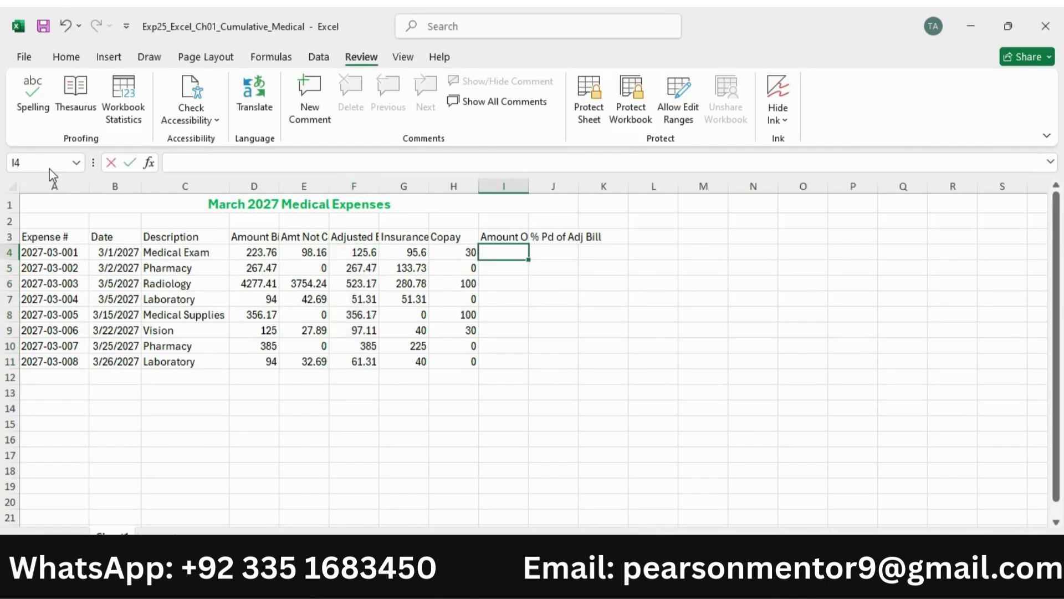
pyautogui.write('=')
pyautogui.hotkey('alt', 'Tab')
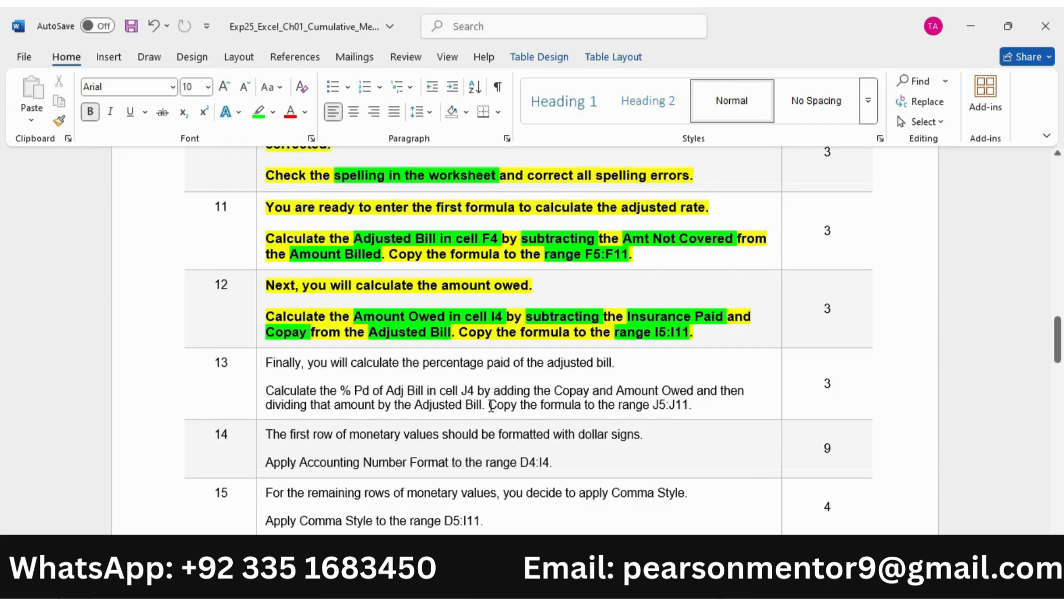
pyautogui.hotkey('alt', 'Tab')
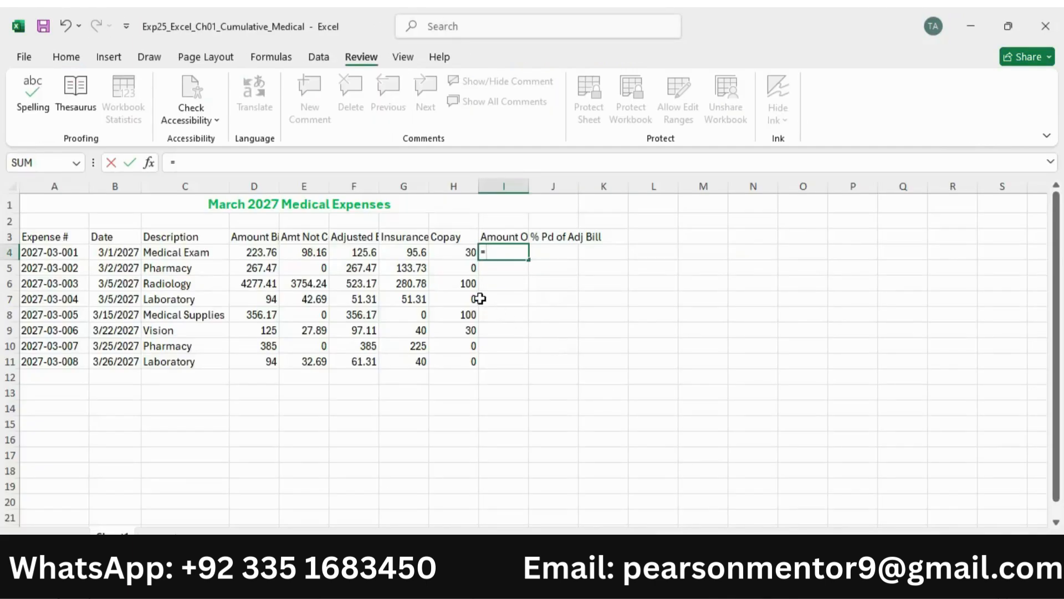
pyautogui.click(361, 253)
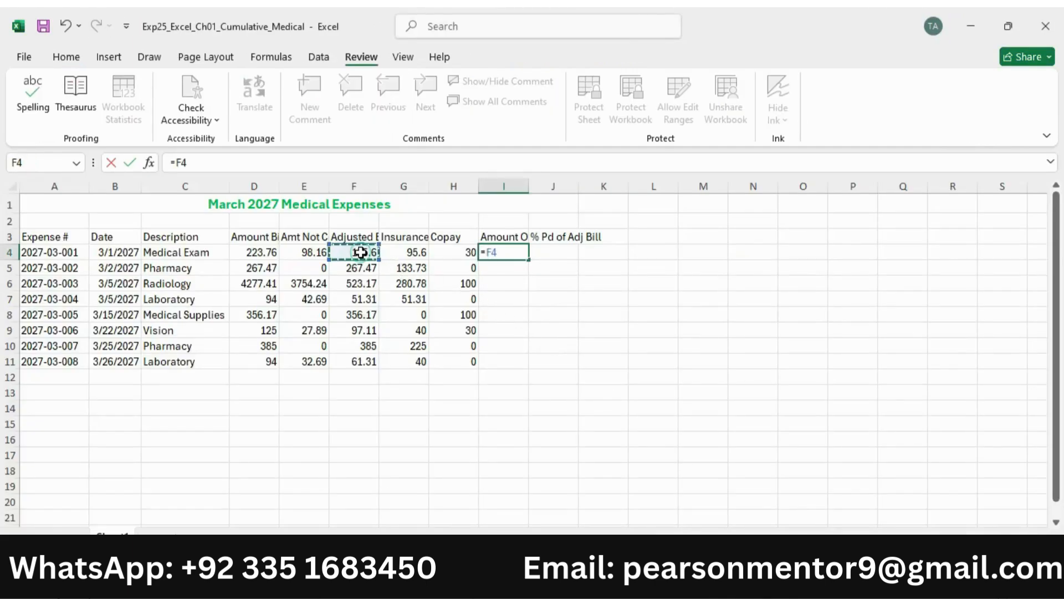
pyautogui.write('-')
pyautogui.hotkey('alt', 'Tab')
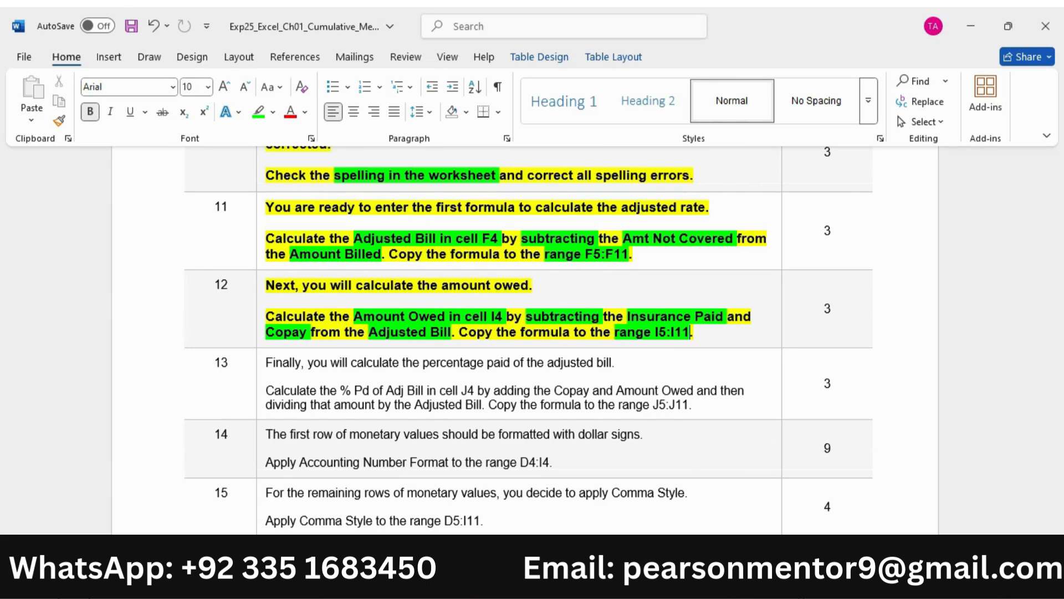
pyautogui.click(777, 582)
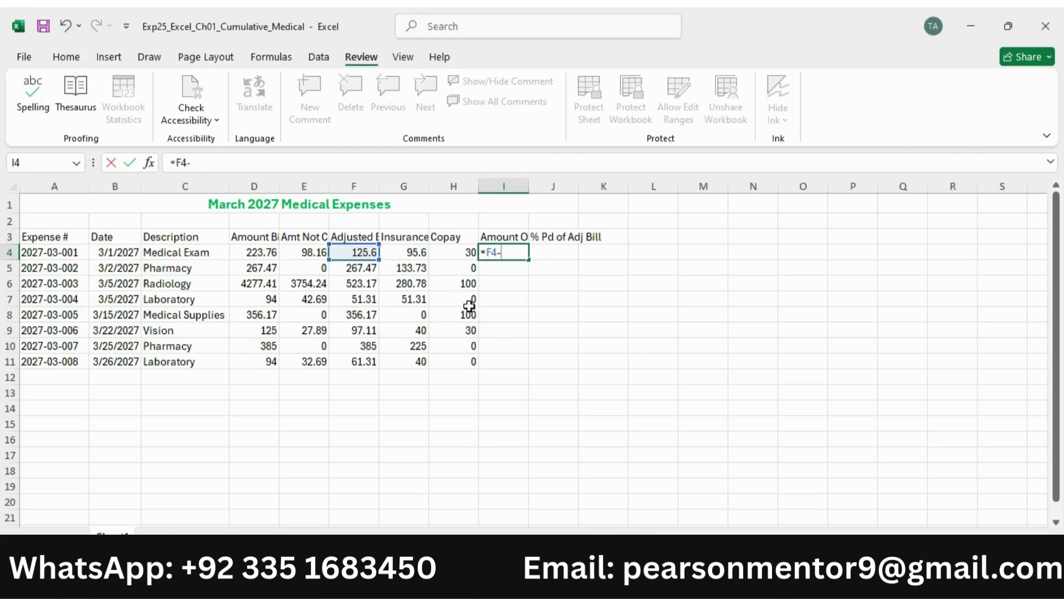
pyautogui.click(417, 253)
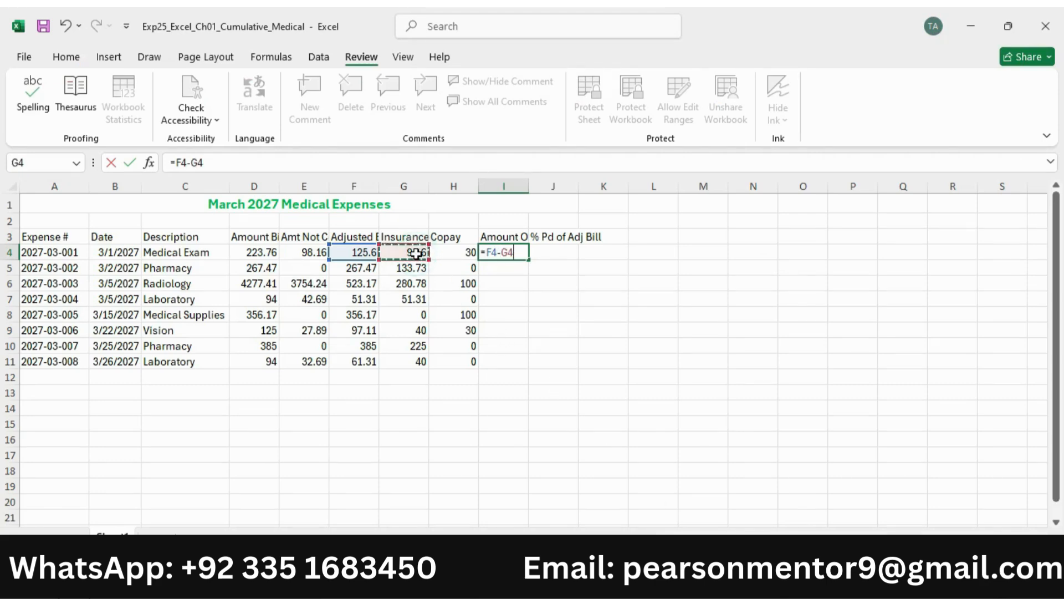
pyautogui.write('-')
pyautogui.hotkey('alt', 'Tab')
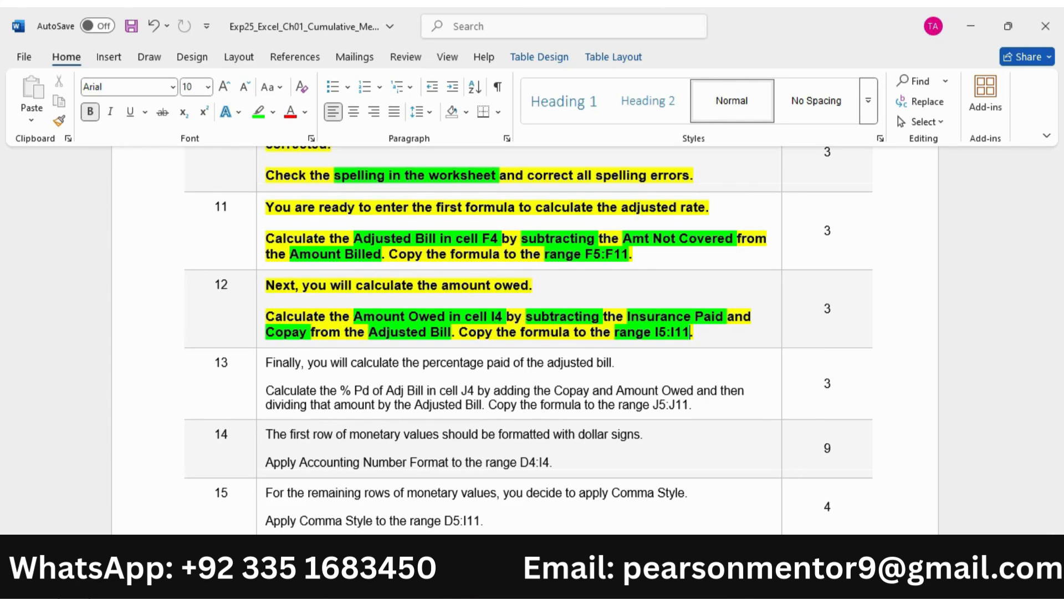
pyautogui.click(773, 579)
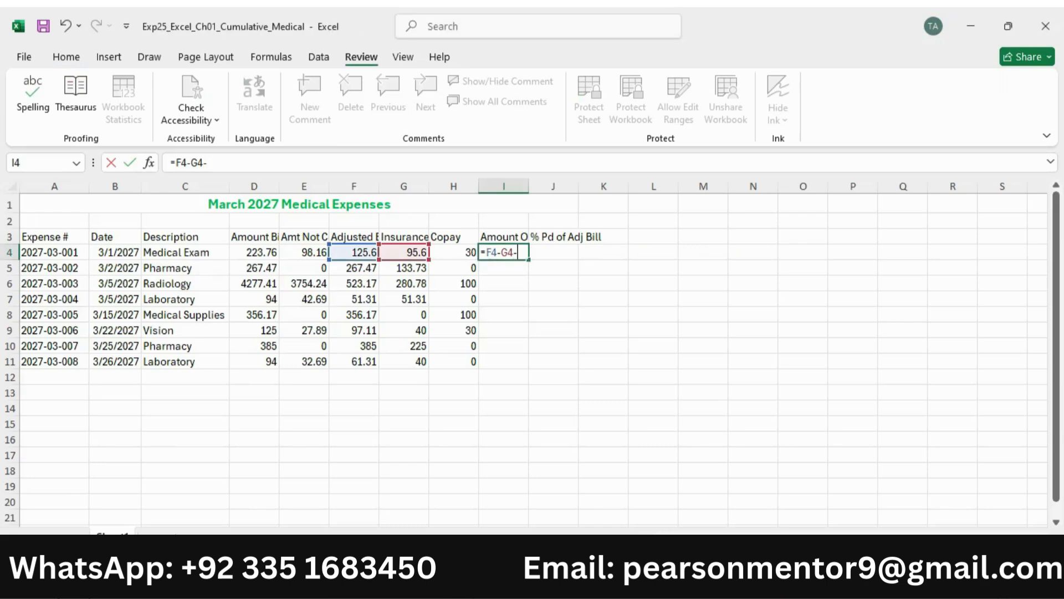
pyautogui.click(455, 255)
pyautogui.press('Return')
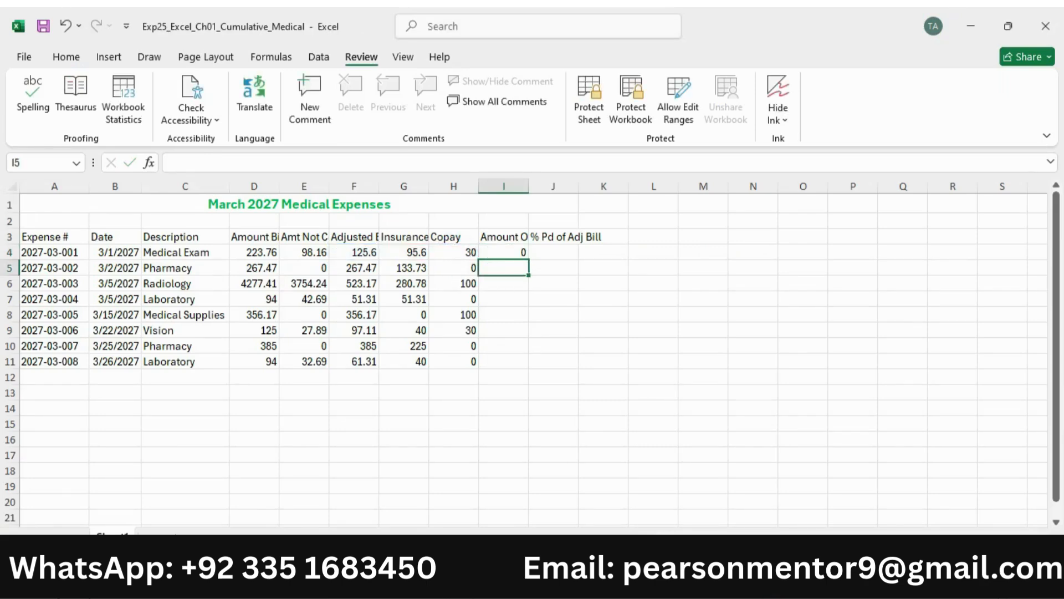
# Check the copy range in the Word instructions and copy the Amount Owed formula from cell I4 down to I5:I11 in Excel.
pyautogui.click(750, 467)
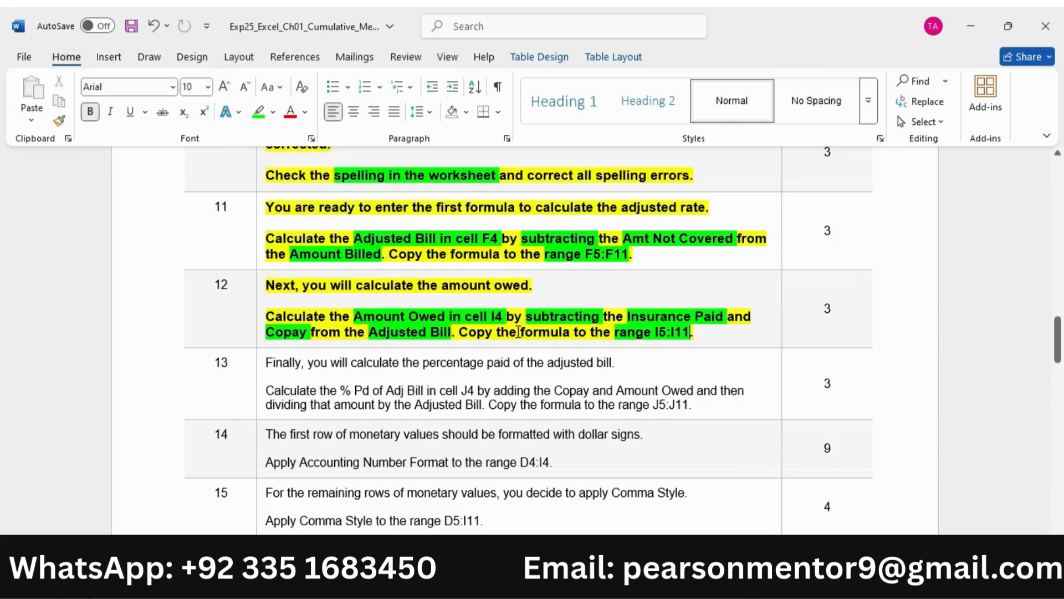
pyautogui.hotkey('alt', 'Tab')
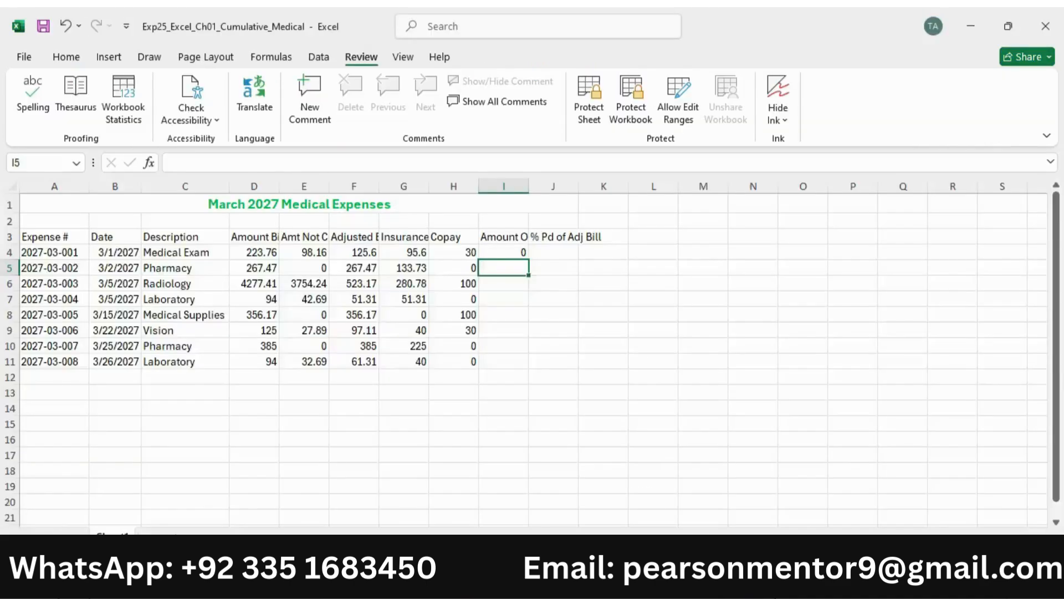
pyautogui.click(502, 250)
pyautogui.moveTo(529, 259); pyautogui.dragTo(533, 369)
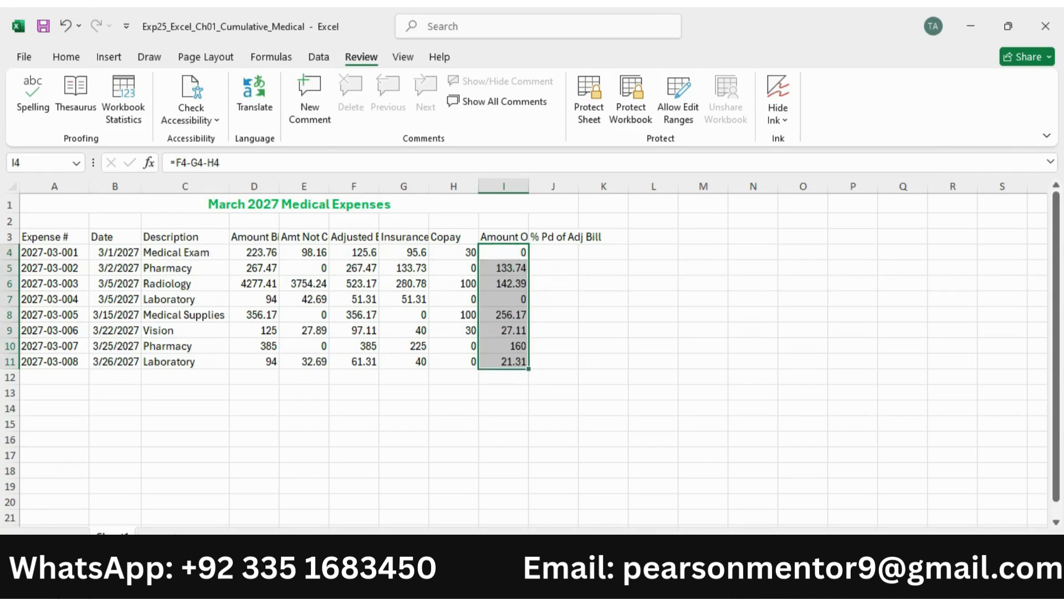
# Switch to the Word instructions and format the step 13 text as bold, size 10, with yellow highlighting.
pyautogui.hotkey('alt', 'Tab')
pyautogui.scroll(-1, 488, 276)
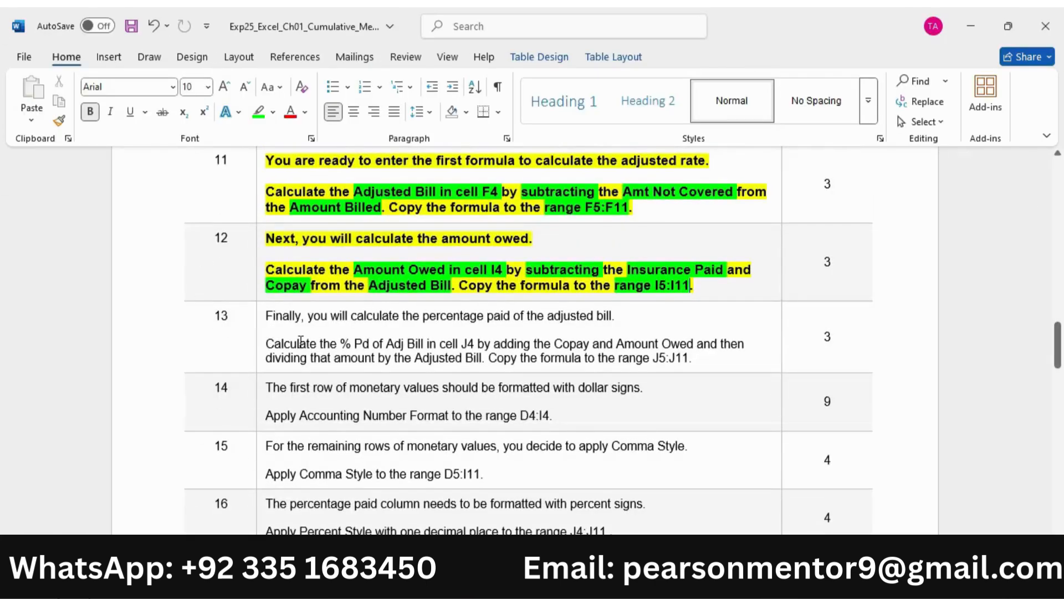
pyautogui.moveTo(267, 318); pyautogui.dragTo(701, 360)
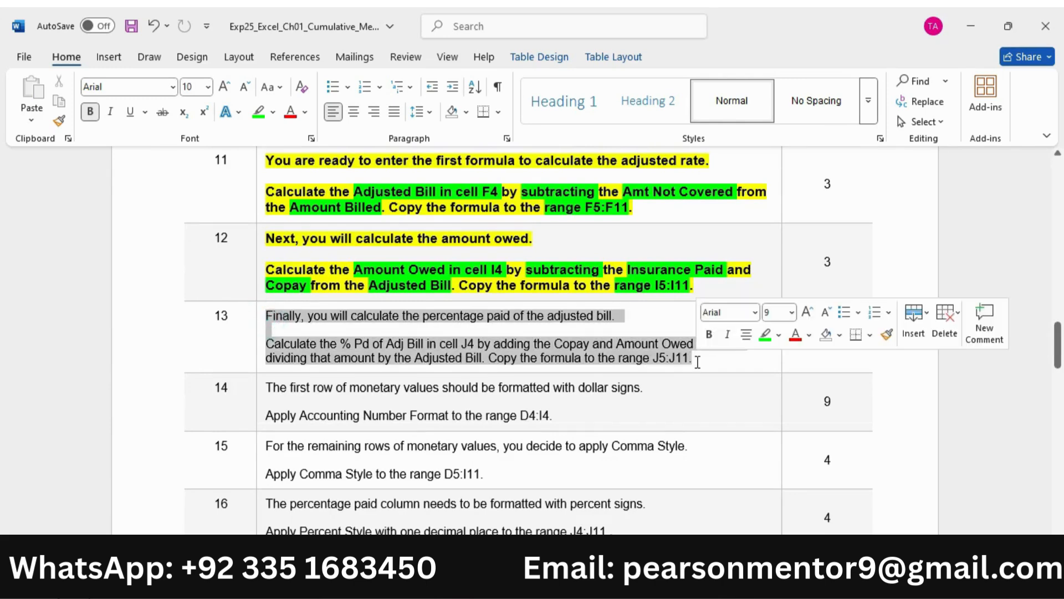
pyautogui.click(709, 334)
pyautogui.click(779, 335)
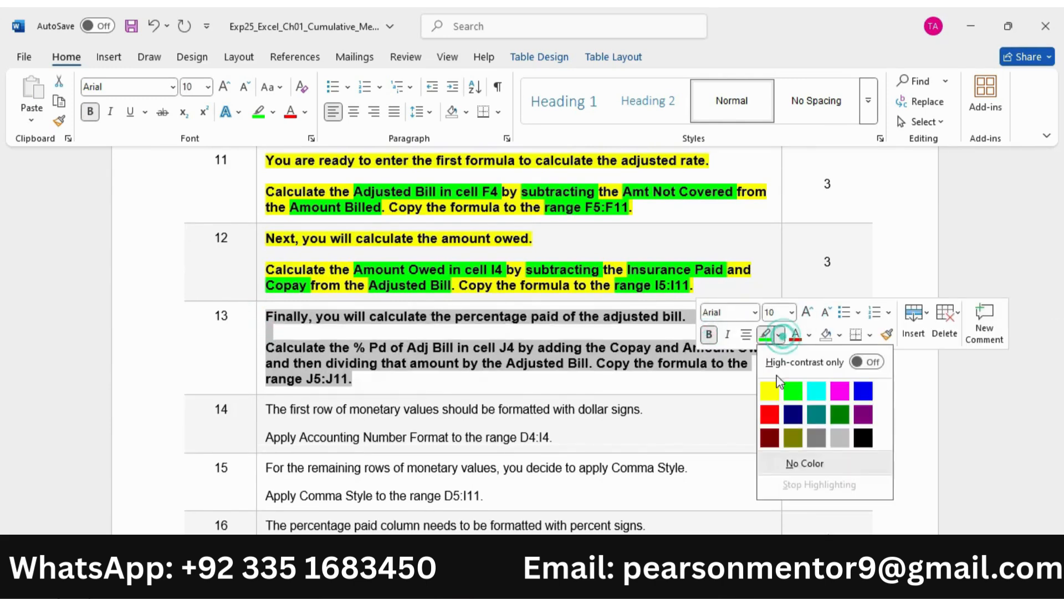
pyautogui.click(805, 406)
pyautogui.press('Right')
pyautogui.click(331, 329)
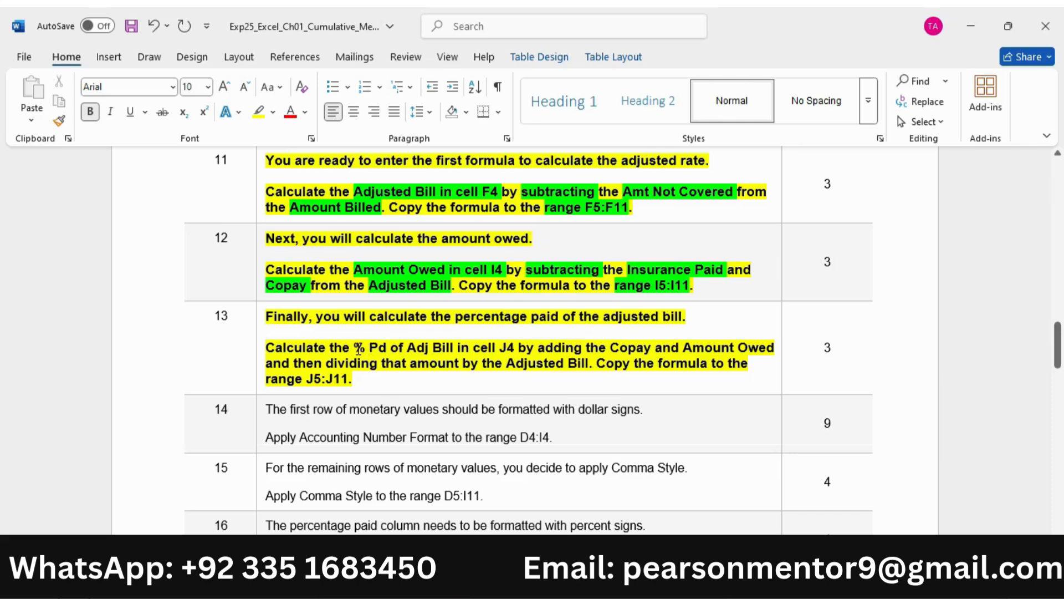
# Highlight "% Pd of Adj Bill in cell J4", "Copay" and "Amount Owed" in bright green in the step 13 instruction.
pyautogui.moveTo(353, 347); pyautogui.dragTo(516, 347)
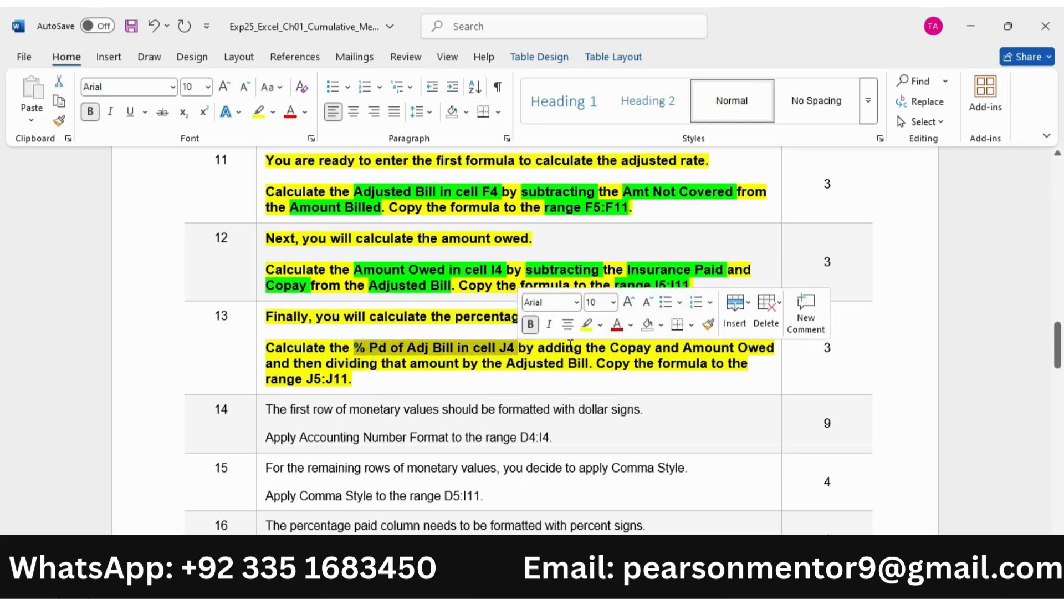
pyautogui.click(600, 328)
pyautogui.click(616, 381)
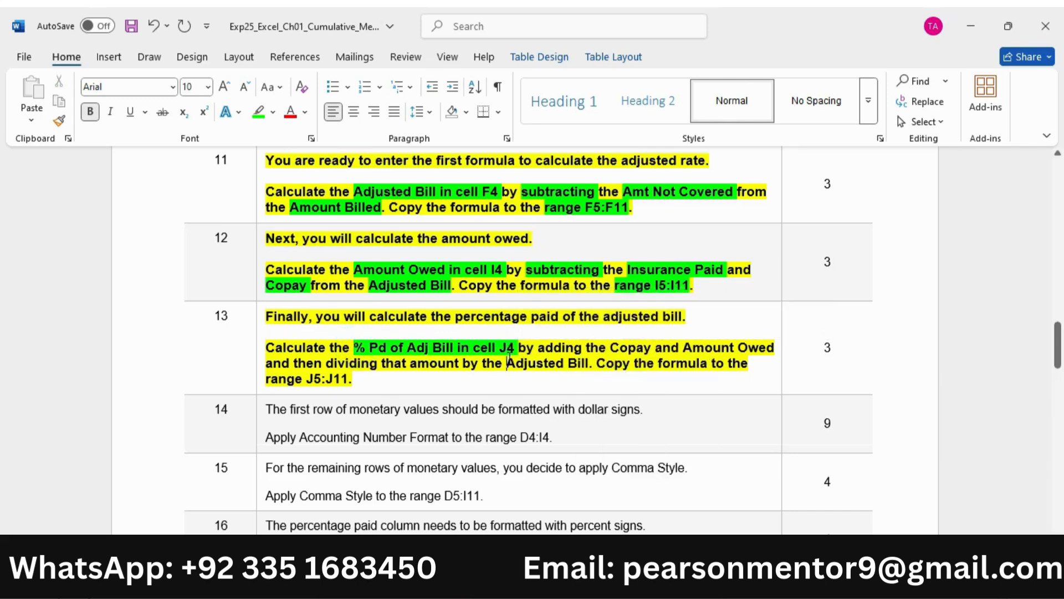
pyautogui.click(508, 361)
pyautogui.doubleClick(623, 347)
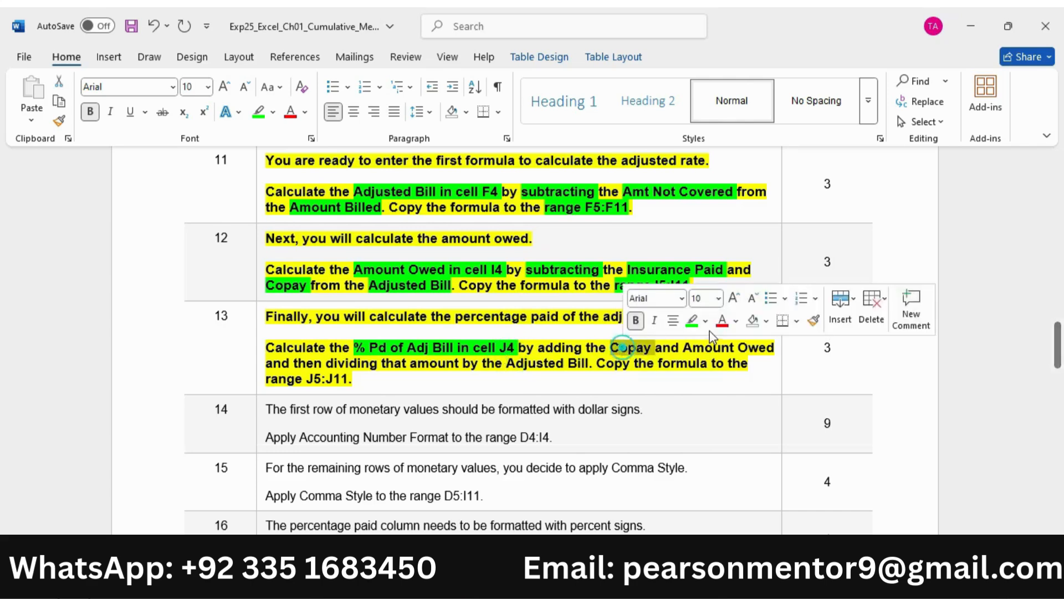
pyautogui.click(696, 336)
pyautogui.moveTo(775, 347); pyautogui.dragTo(683, 347)
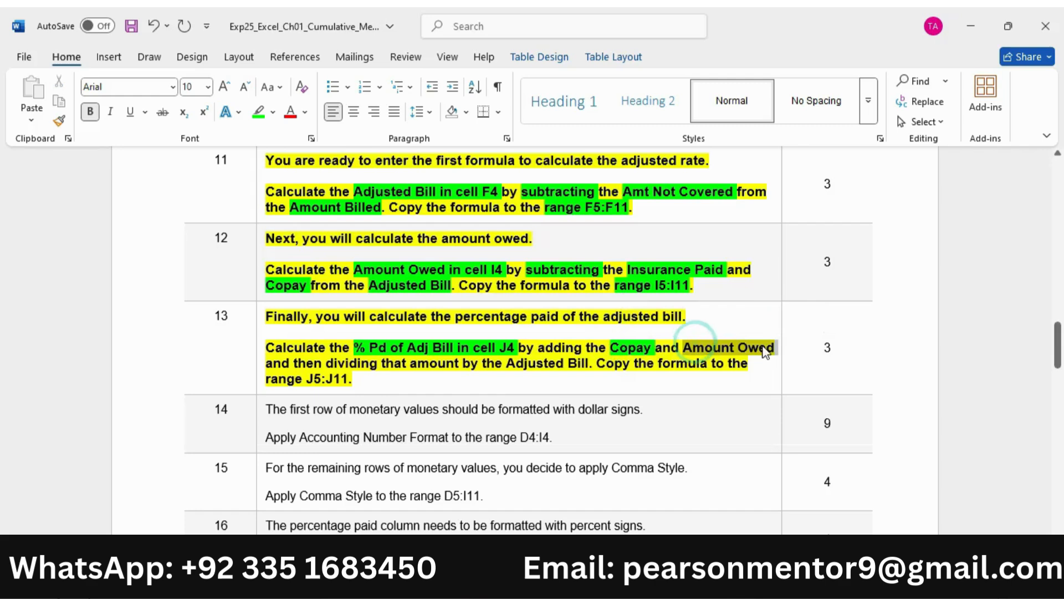
pyautogui.click(818, 318)
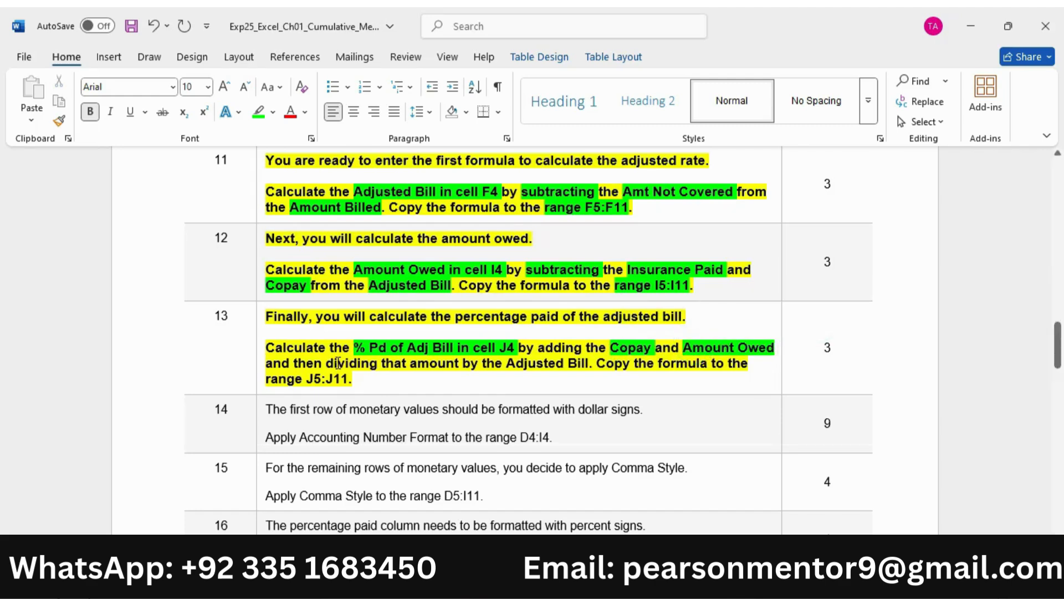
# Highlight "dividing that amount", "Adjusted Bill" and "J5:J11" in bright green in the step 13 instruction.
pyautogui.moveTo(327, 363); pyautogui.dragTo(589, 368)
pyautogui.click(524, 333)
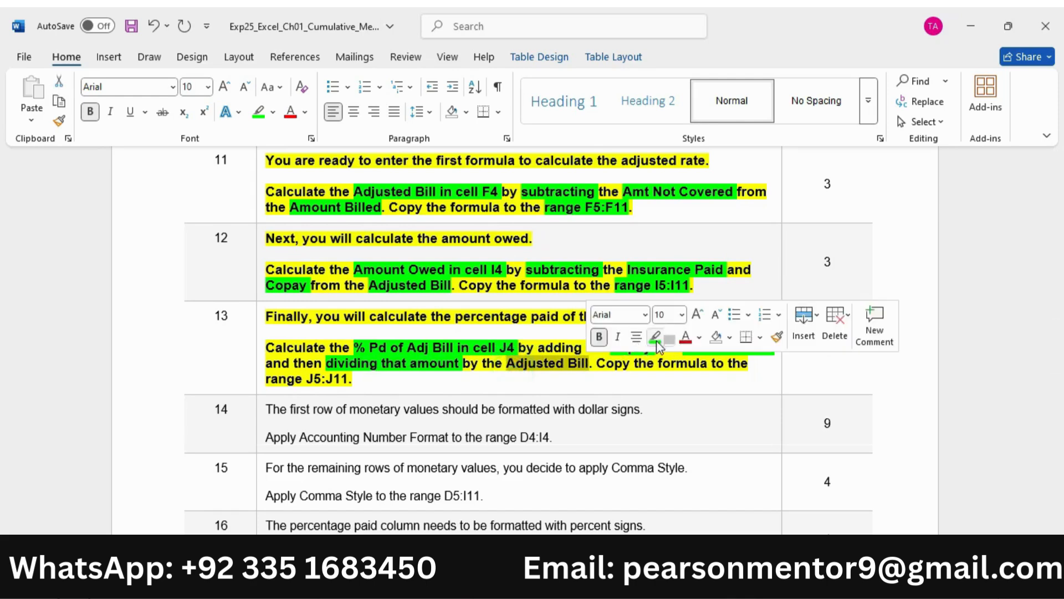
pyautogui.click(665, 335)
pyautogui.click(579, 387)
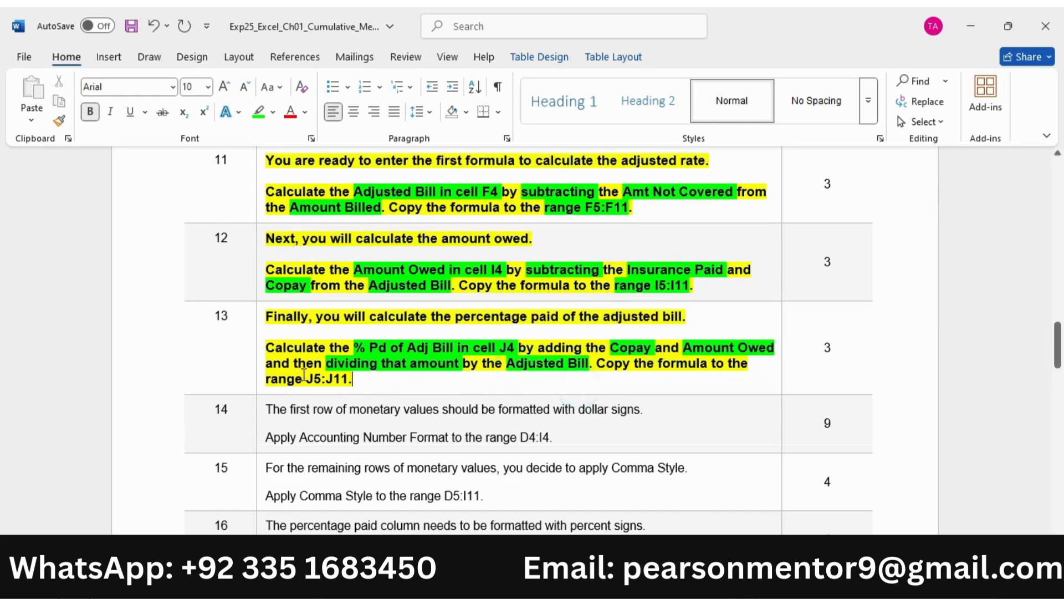
pyautogui.moveTo(308, 379); pyautogui.dragTo(349, 379)
pyautogui.click(417, 351)
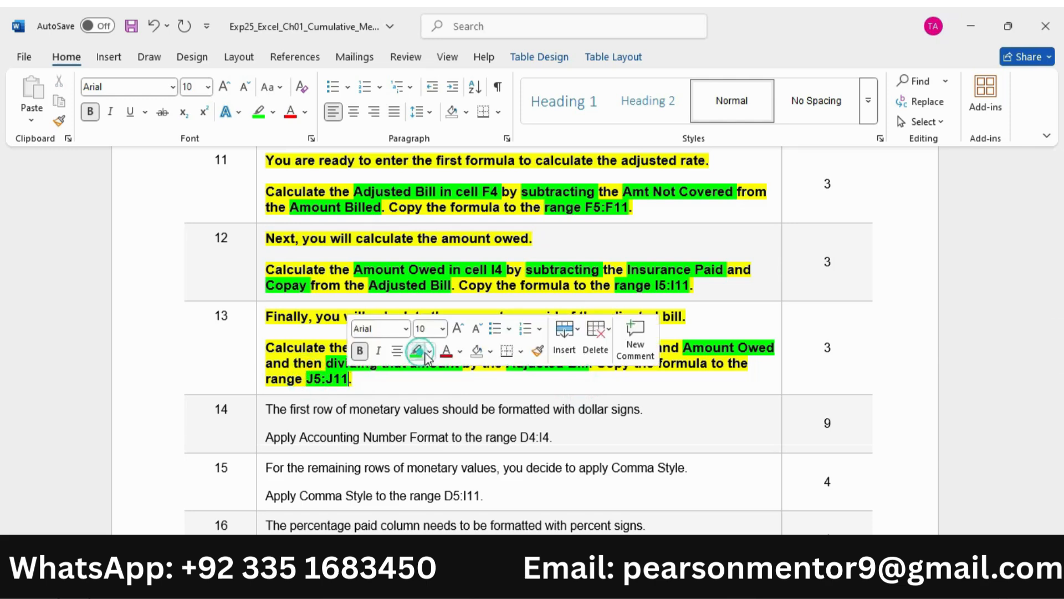
pyautogui.click(448, 383)
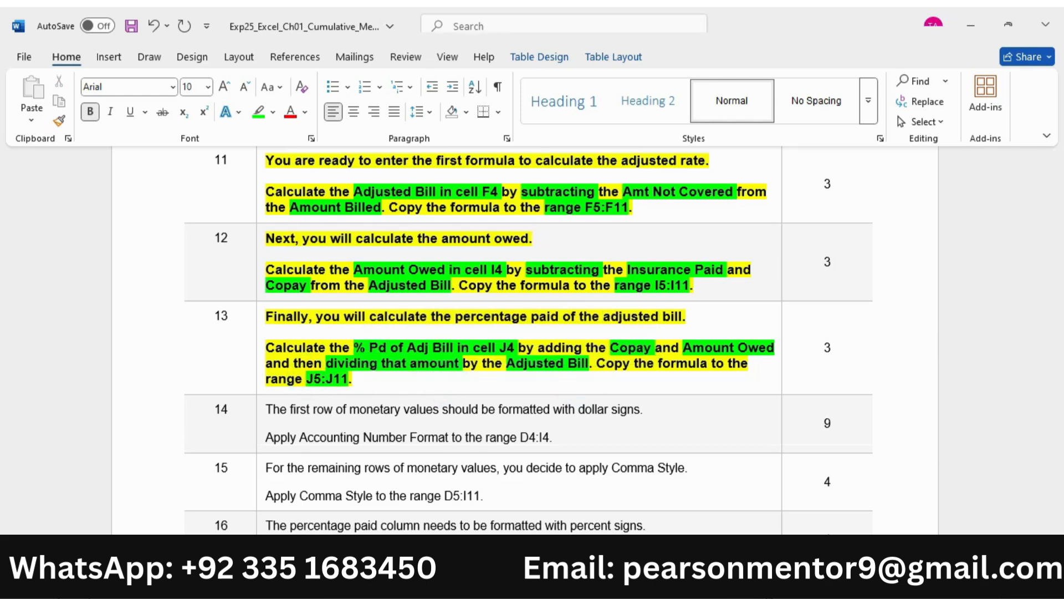
# Switch to Excel and calculate the % Pd of Adj Bill in cell J4 with =(H4+I4)/F4, consulting the Word instructions for the terms.
pyautogui.hotkey('alt', 'Tab')
pyautogui.click(22, 161)
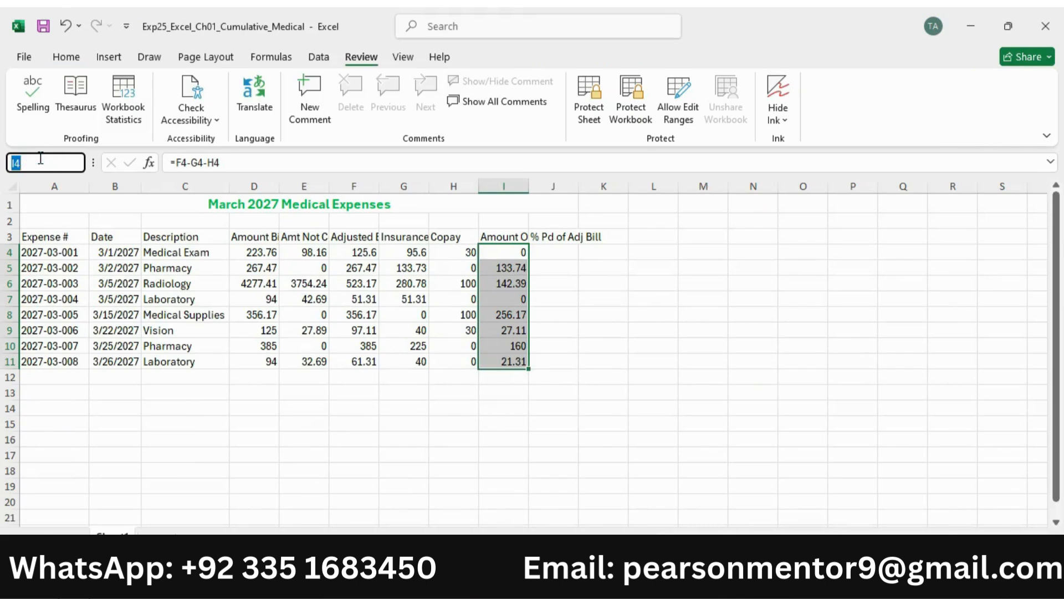
pyautogui.press('Return')
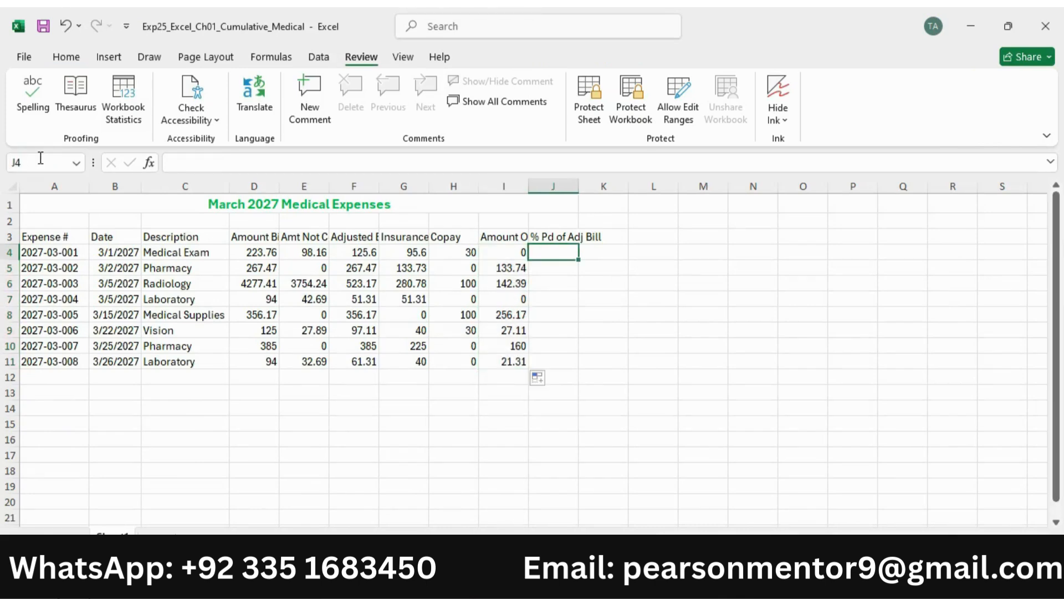
pyautogui.write('=')
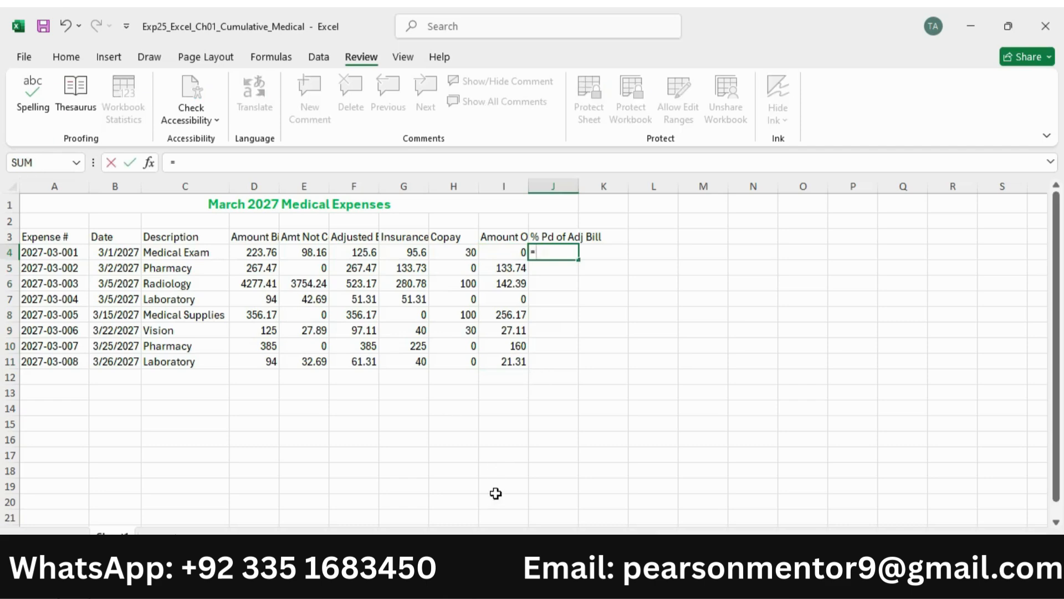
pyautogui.hotkey('alt', 'Tab')
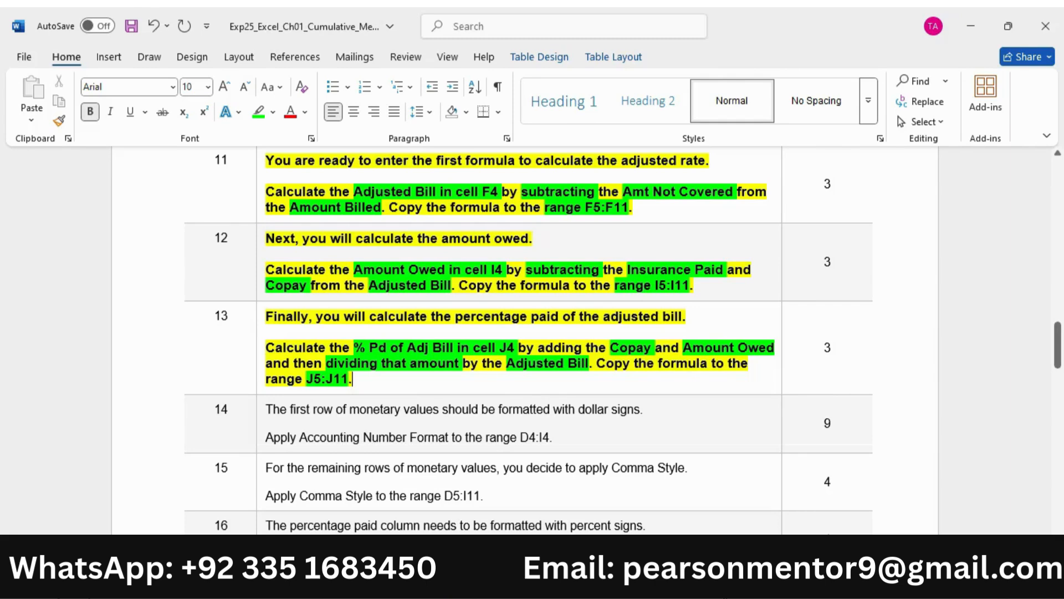
pyautogui.hotkey('alt', 'Tab')
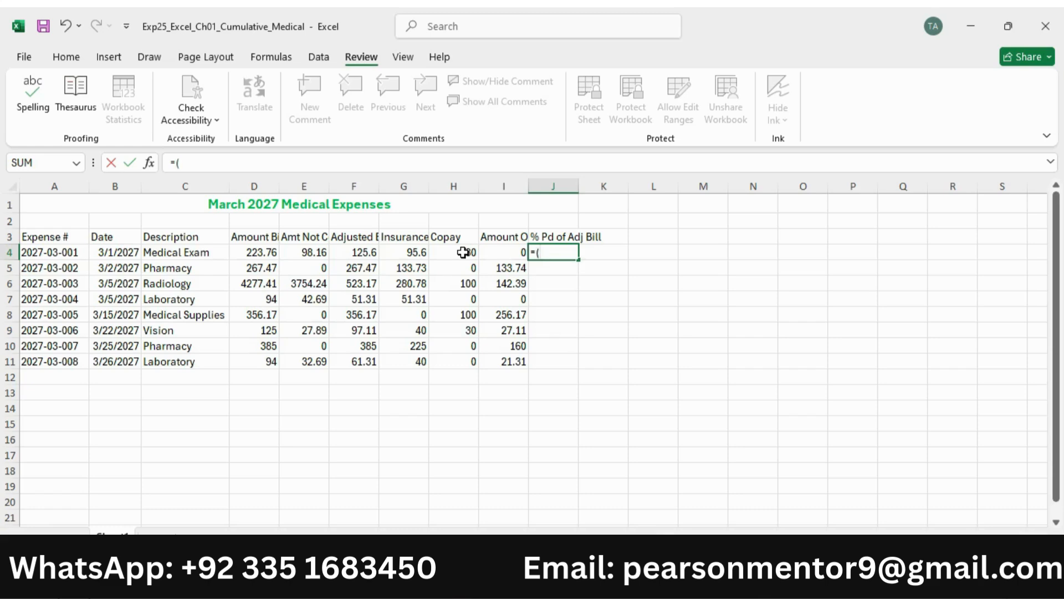
pyautogui.click(463, 252)
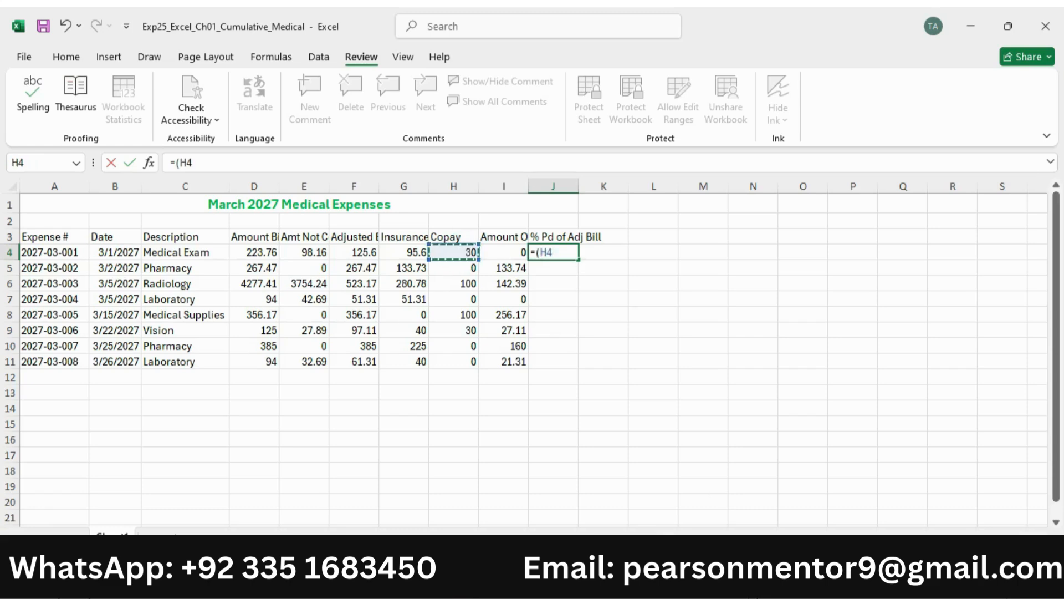
pyautogui.hotkey('alt', 'Tab')
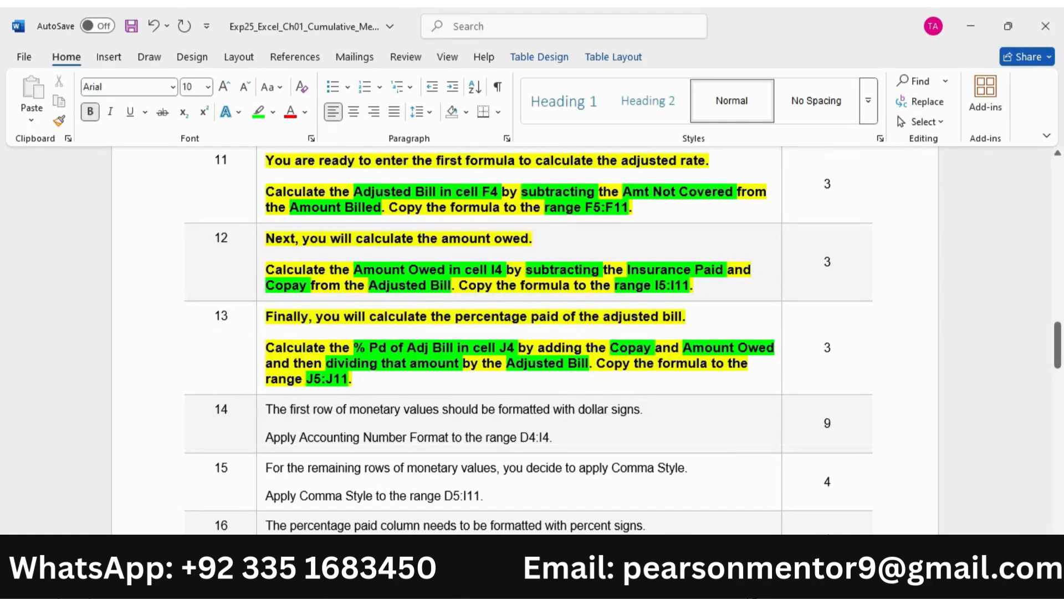
pyautogui.hotkey('alt', 'Tab')
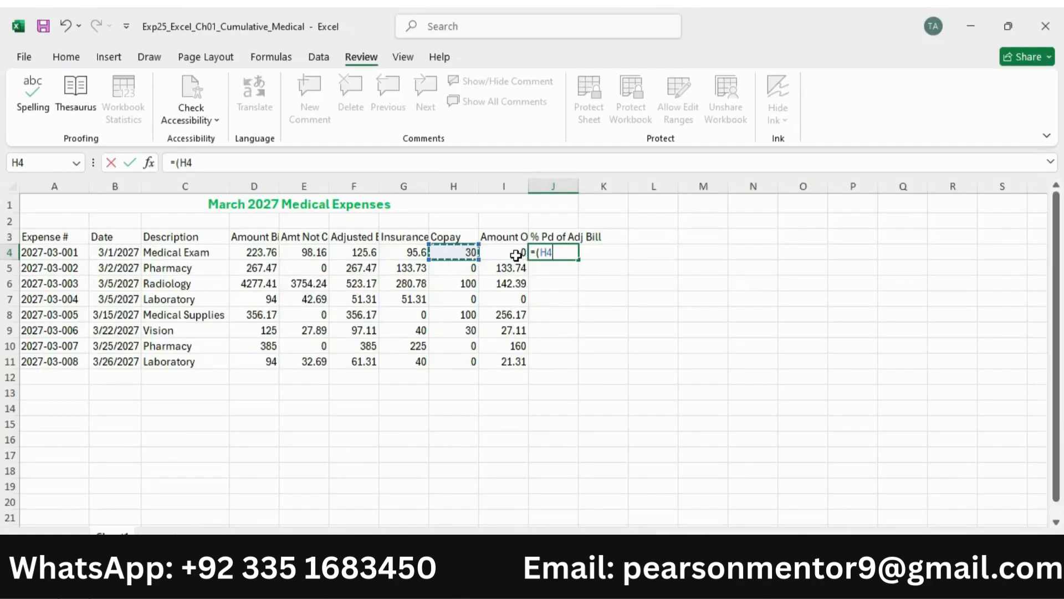
pyautogui.write('+')
pyautogui.click(513, 254)
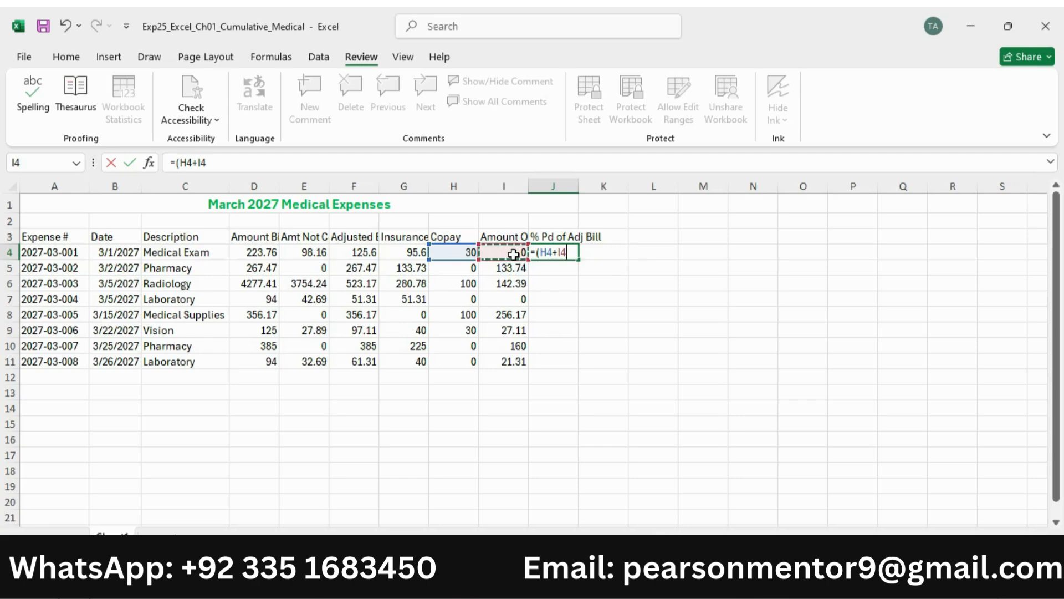
pyautogui.write(')/')
pyautogui.hotkey('alt', 'Tab')
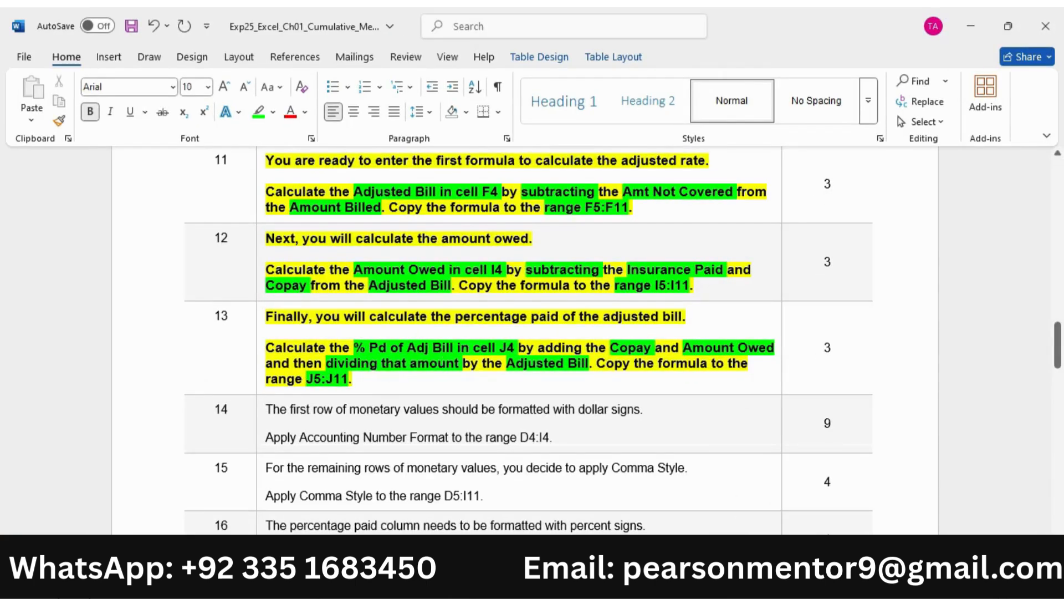
pyautogui.hotkey('alt', 'Tab')
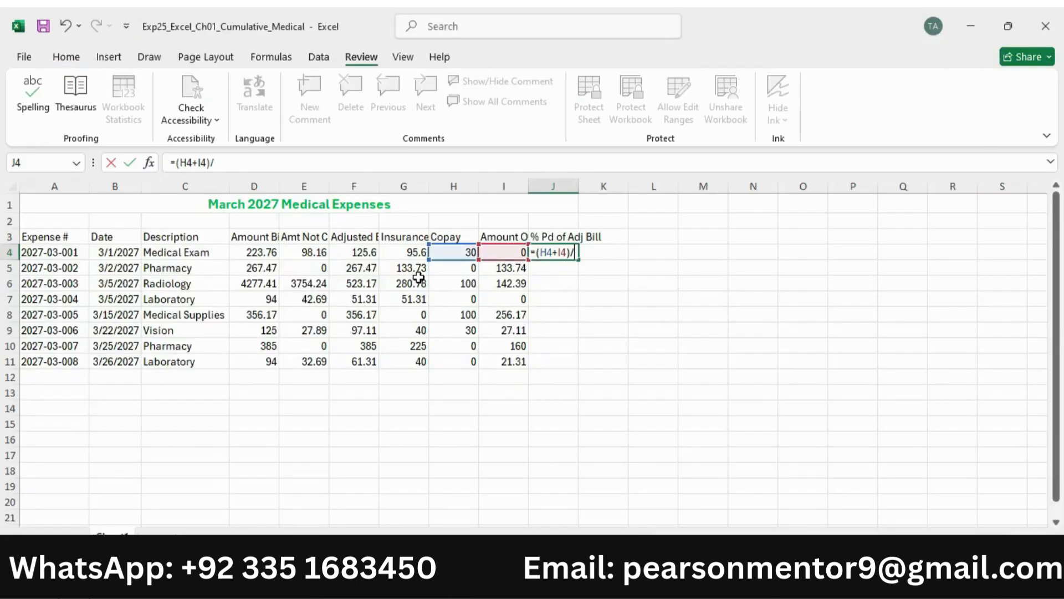
pyautogui.click(361, 255)
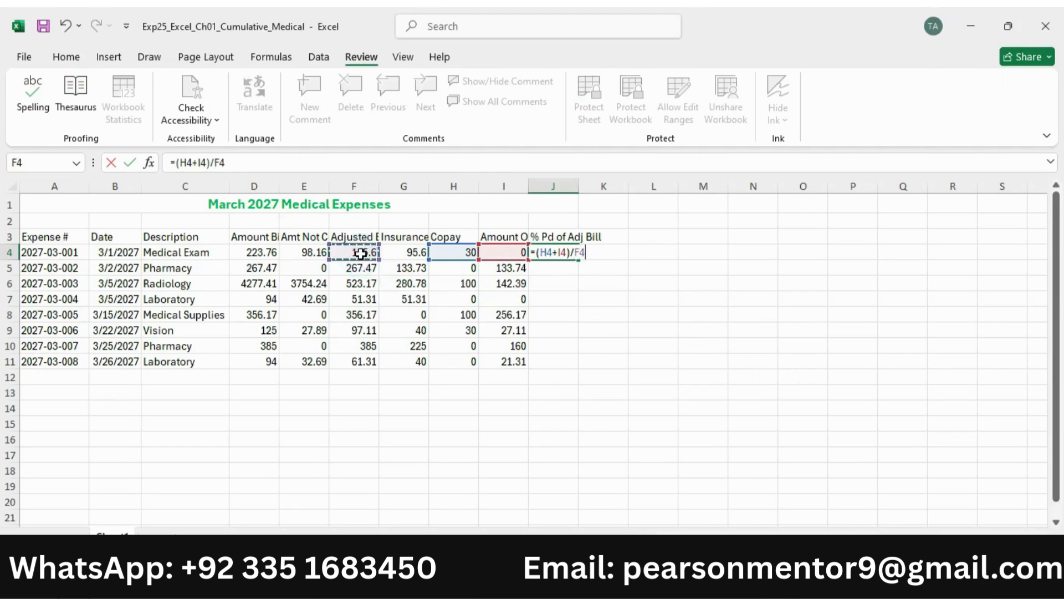
pyautogui.press('Return')
pyautogui.click(543, 250)
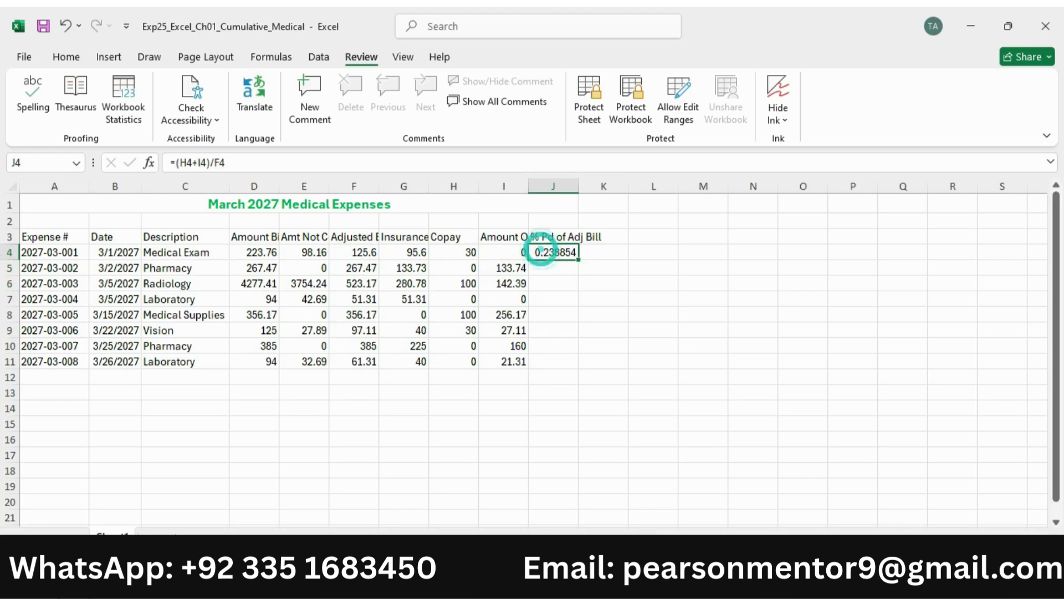
# Check instruction 13 in the Word document, then copy the J4 formula in Excel down to the range J5:J11.
pyautogui.hotkey('alt', 'Tab')
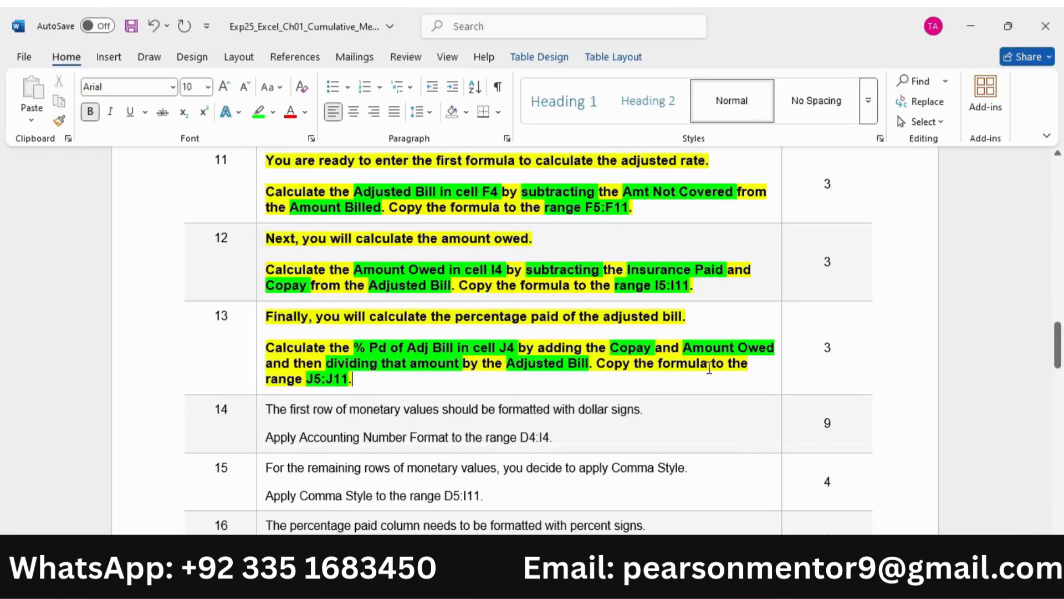
pyautogui.hotkey('alt', 'Tab')
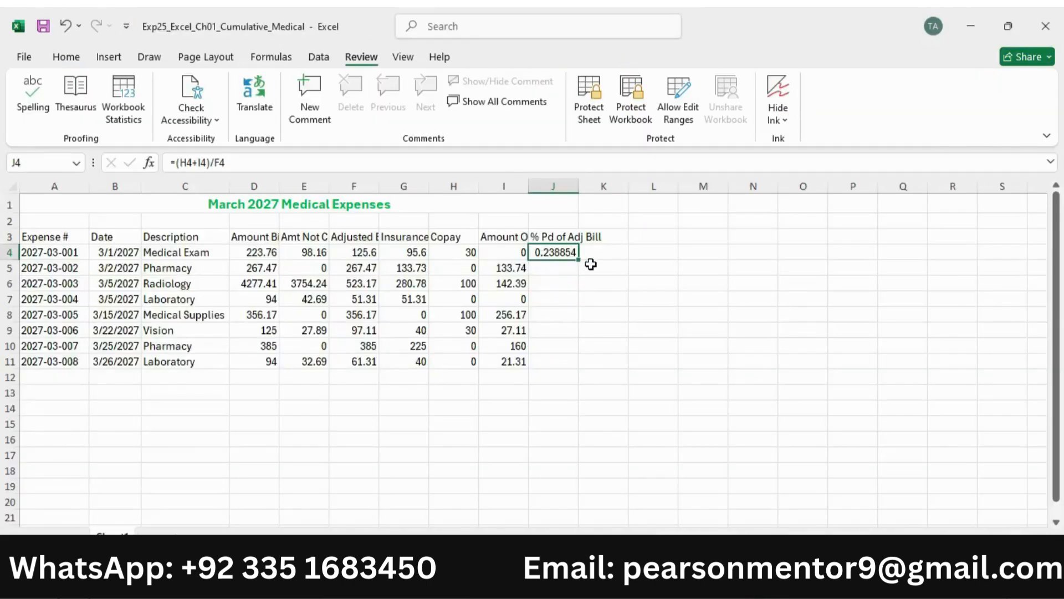
pyautogui.moveTo(580, 263); pyautogui.dragTo(579, 368)
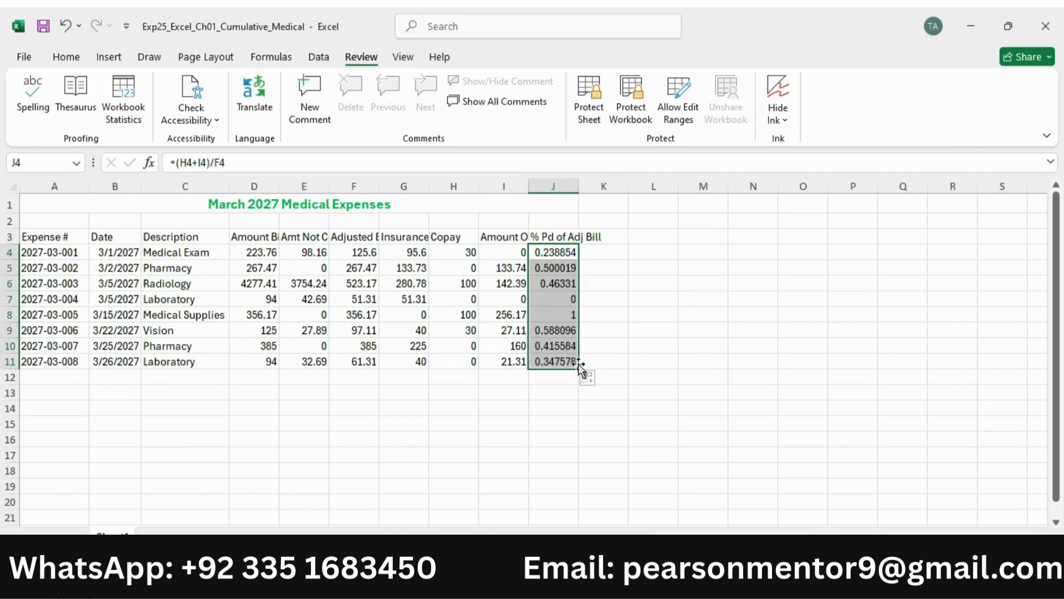
# Switch to the Word instructions and make both lines of instruction 14 bold, size 11, with yellow highlighting.
pyautogui.moveTo(736, 587)
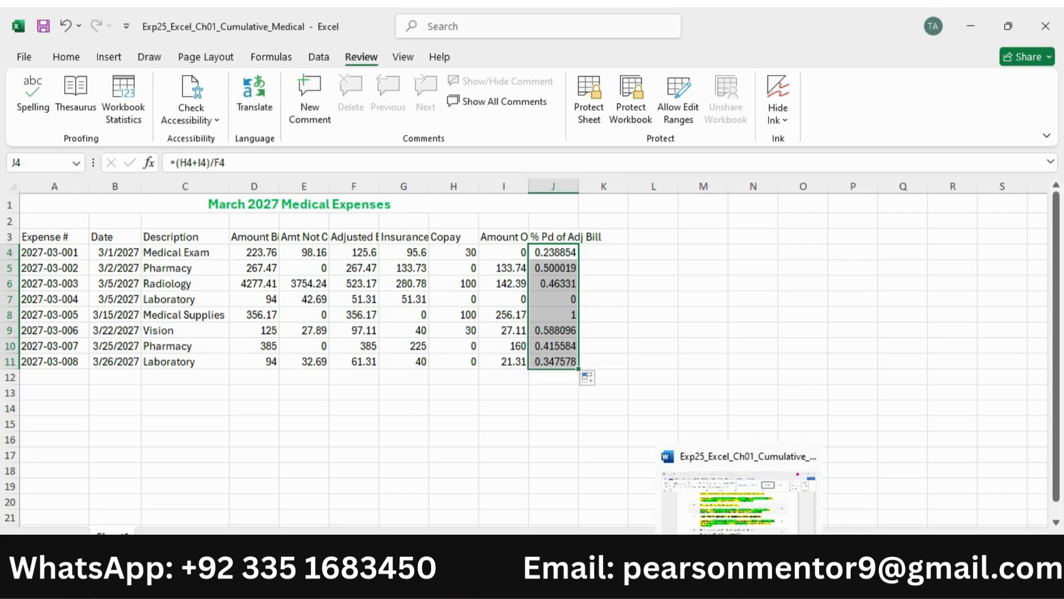
pyautogui.click(736, 588)
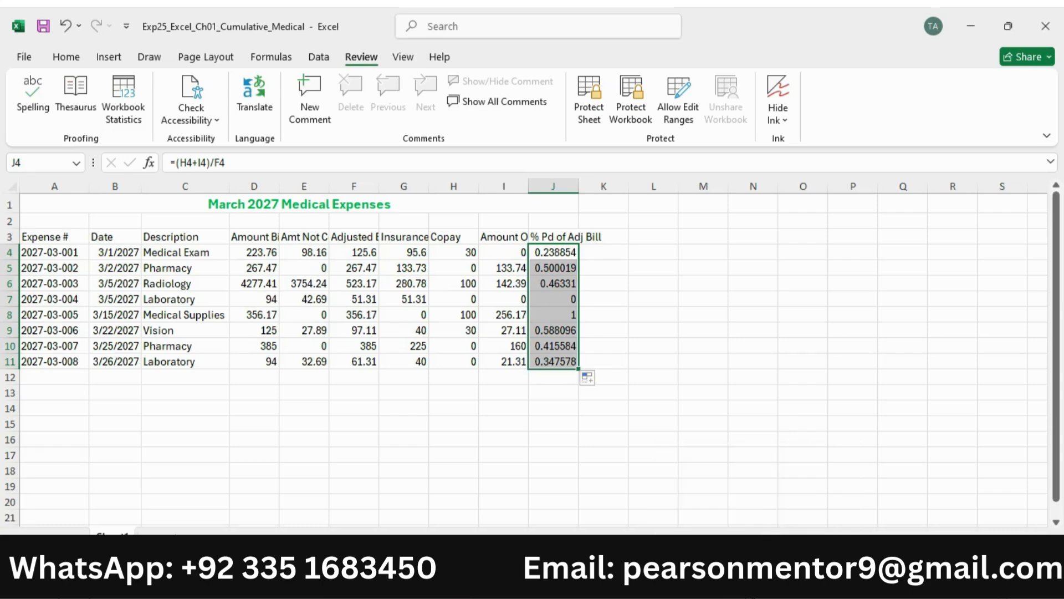
pyautogui.scroll(-3, 452, 395)
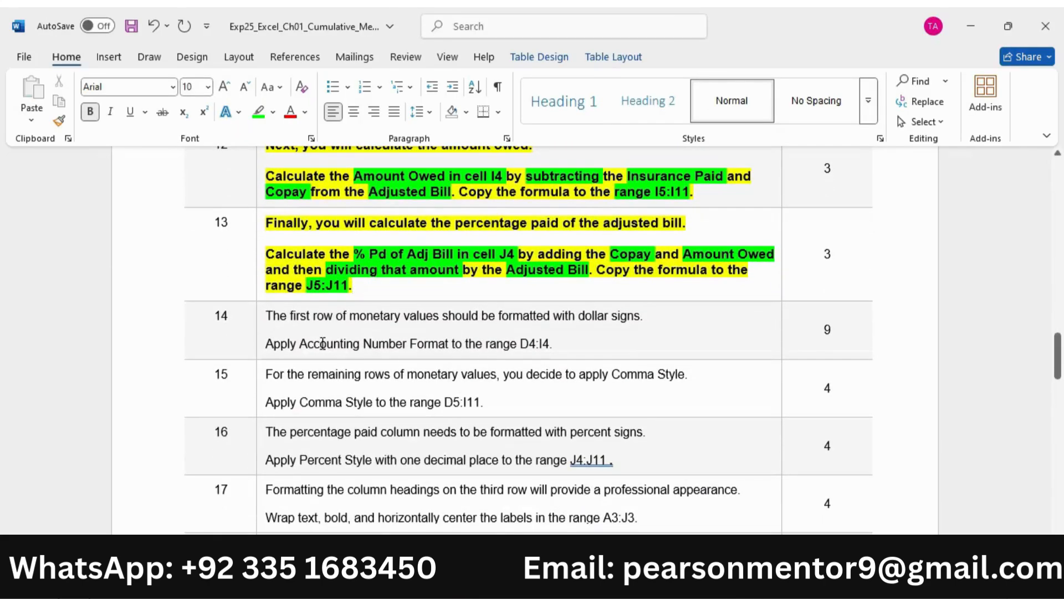
pyautogui.moveTo(275, 315); pyautogui.dragTo(554, 344)
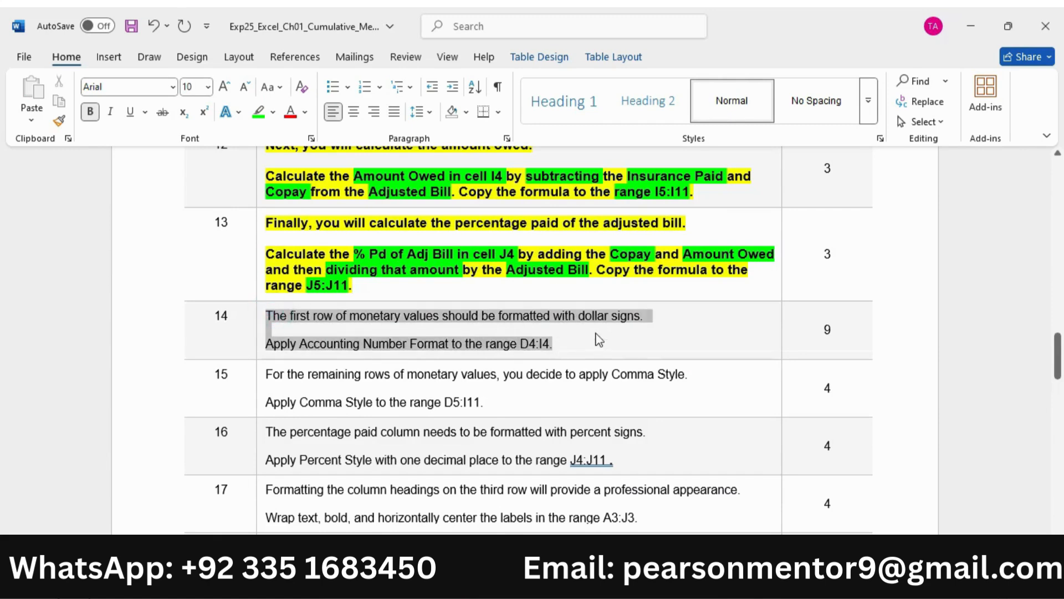
pyautogui.click(571, 322)
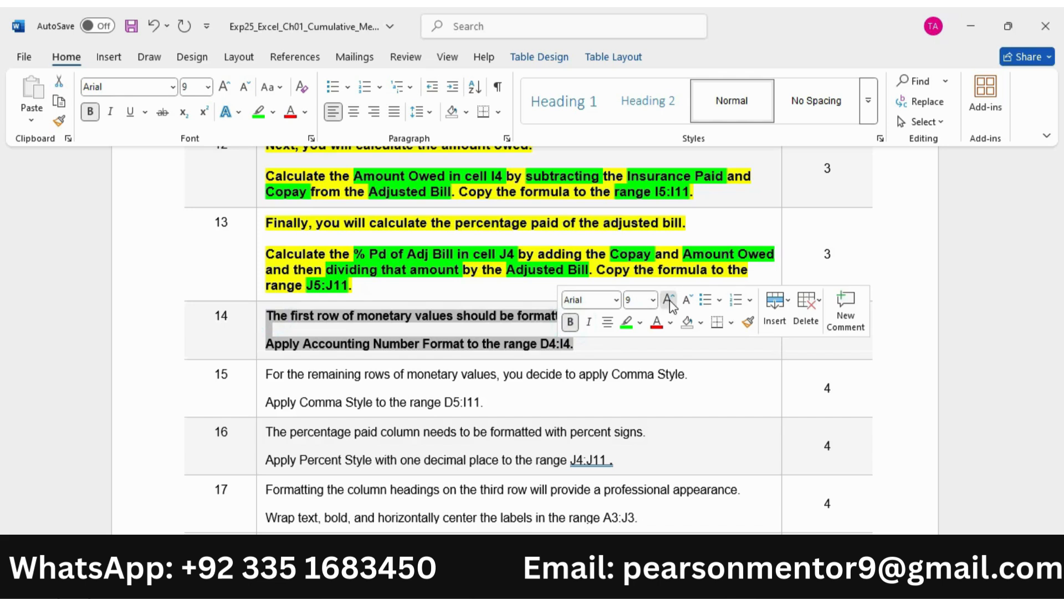
pyautogui.click(669, 300)
pyautogui.click(669, 302)
pyautogui.click(639, 322)
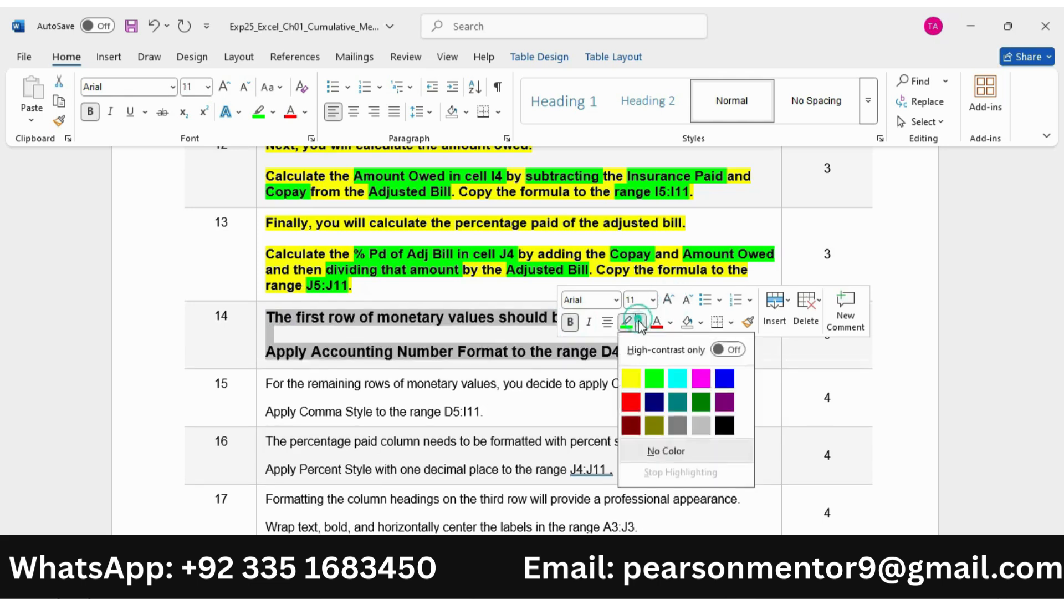
pyautogui.click(633, 378)
pyautogui.click(531, 352)
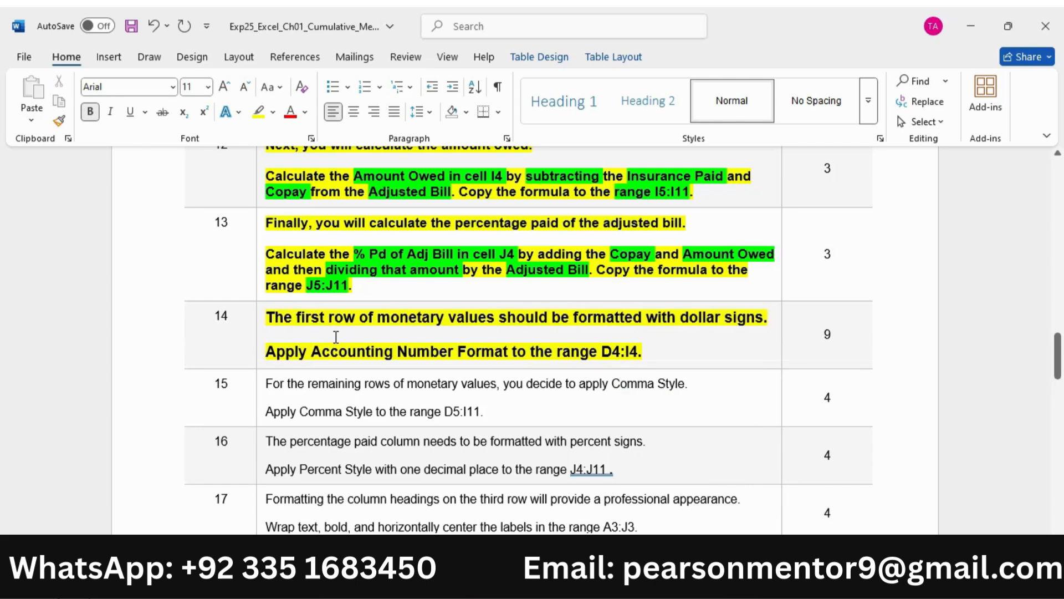
# Highlight "Apply Accounting Number Format" and "range D4:I4" in instruction 14 in bright green.
pyautogui.moveTo(269, 353); pyautogui.dragTo(468, 354)
pyautogui.click(549, 332)
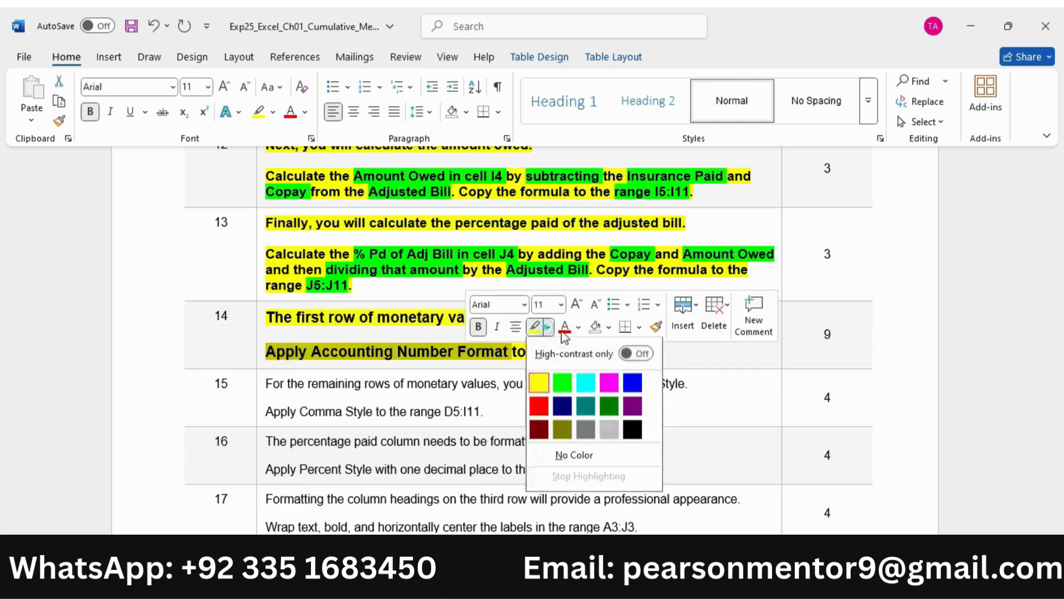
pyautogui.click(556, 380)
pyautogui.moveTo(570, 355); pyautogui.dragTo(640, 354)
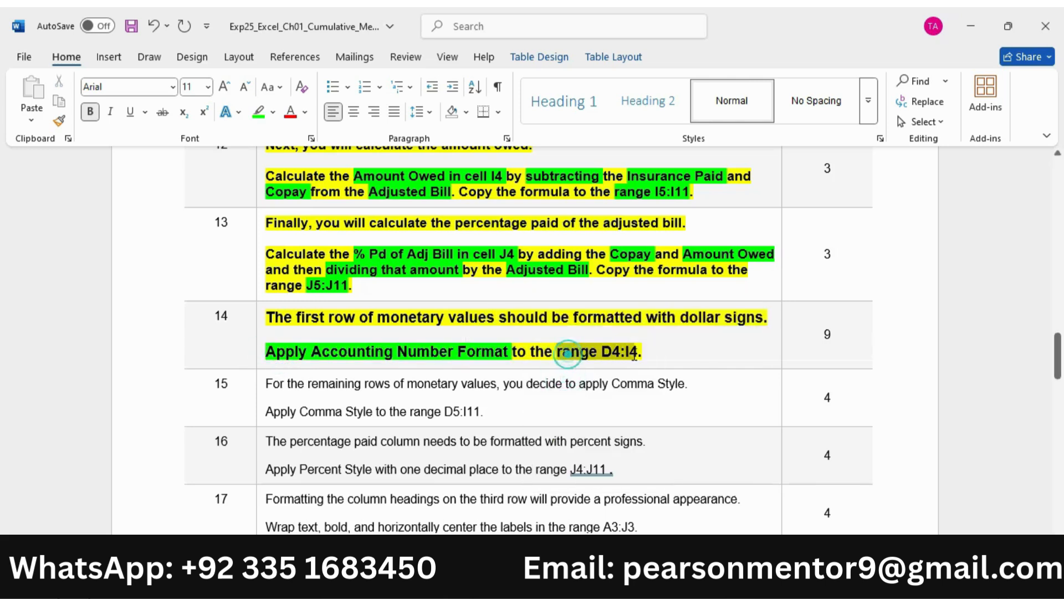
pyautogui.click(702, 329)
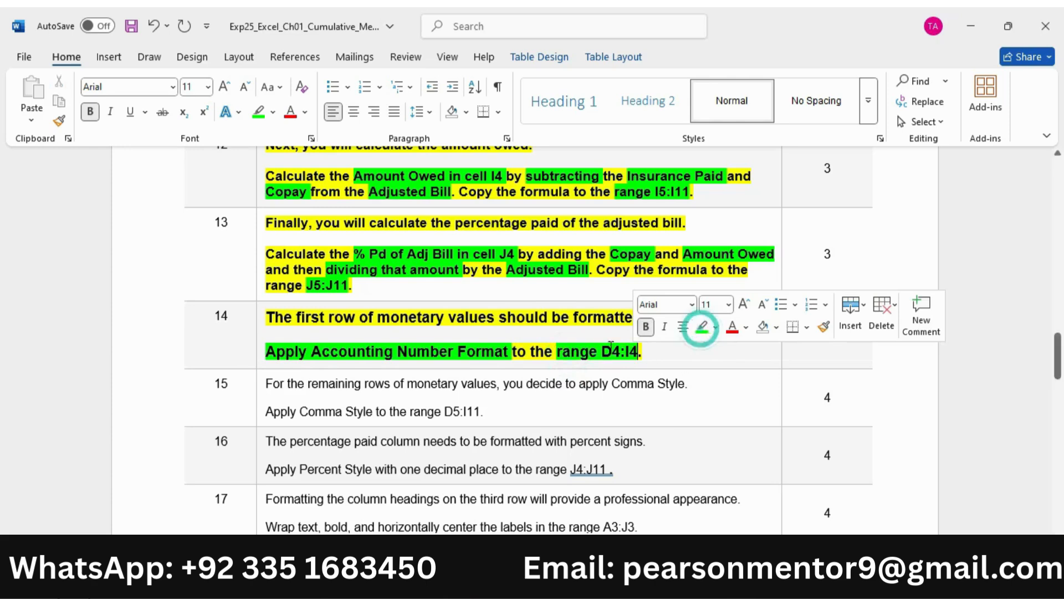
# Copy the reference D4:I4, switch to Excel, and apply Accounting Number Format with zero decimal places to that range.
pyautogui.moveTo(602, 352); pyautogui.dragTo(639, 354)
pyautogui.hotkey('ctrl', 'c')
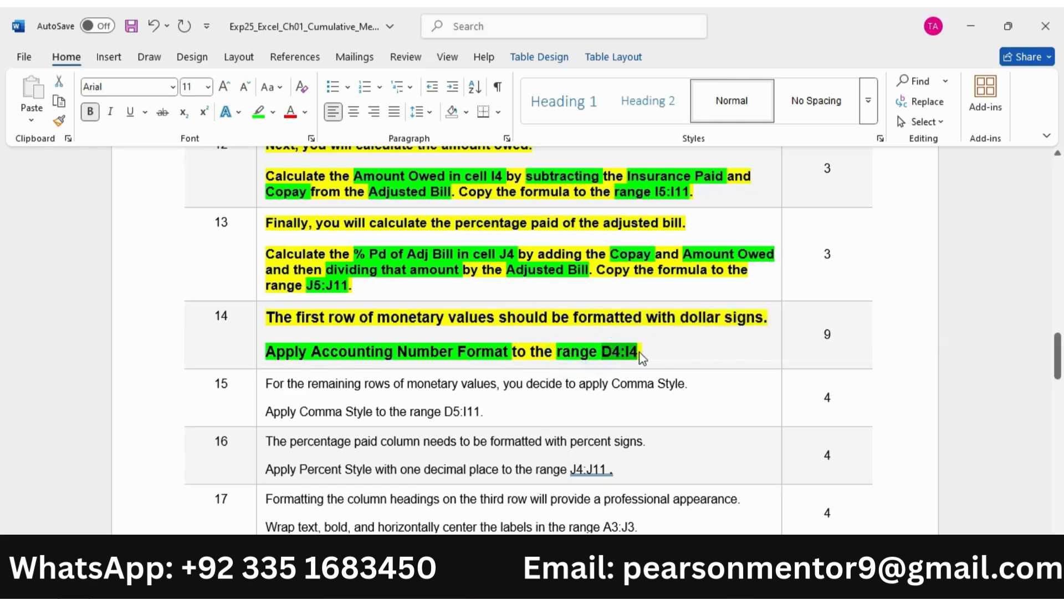
pyautogui.click(727, 581)
pyautogui.click(31, 163)
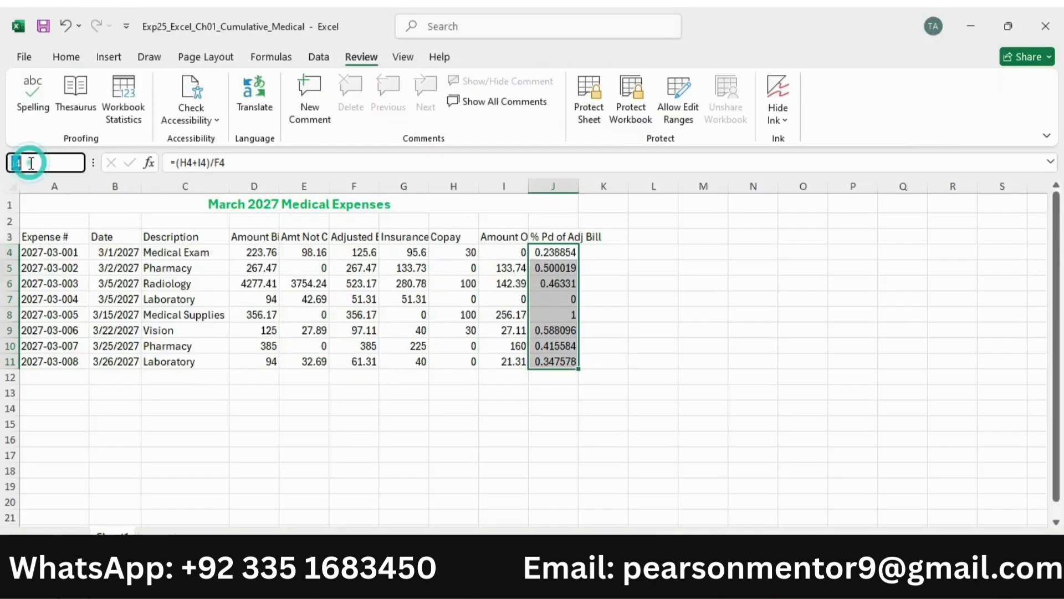
pyautogui.hotkey('ctrl', 'v')
pyautogui.press('Return')
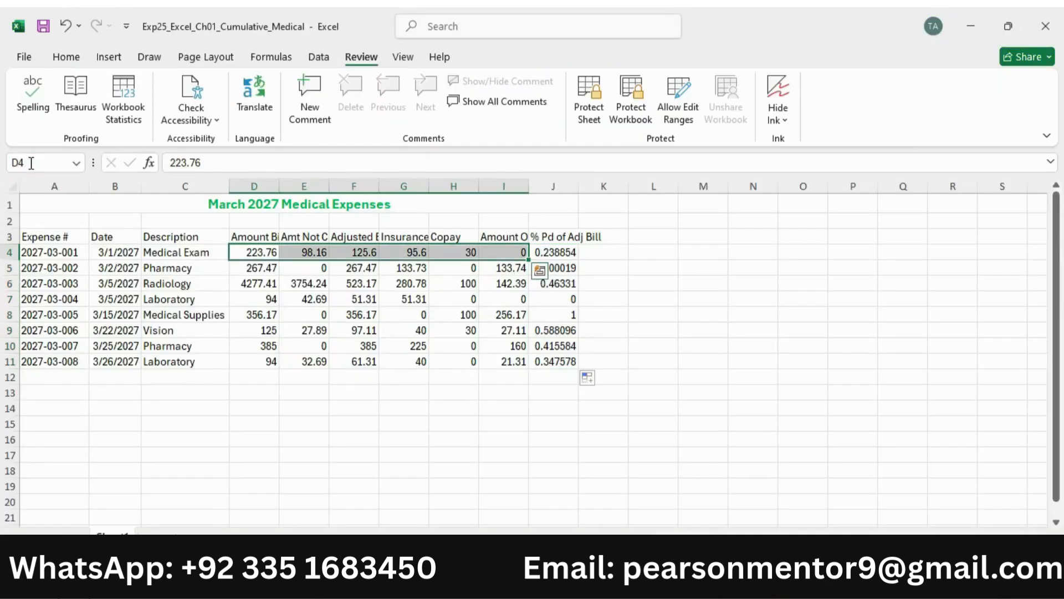
pyautogui.click(67, 57)
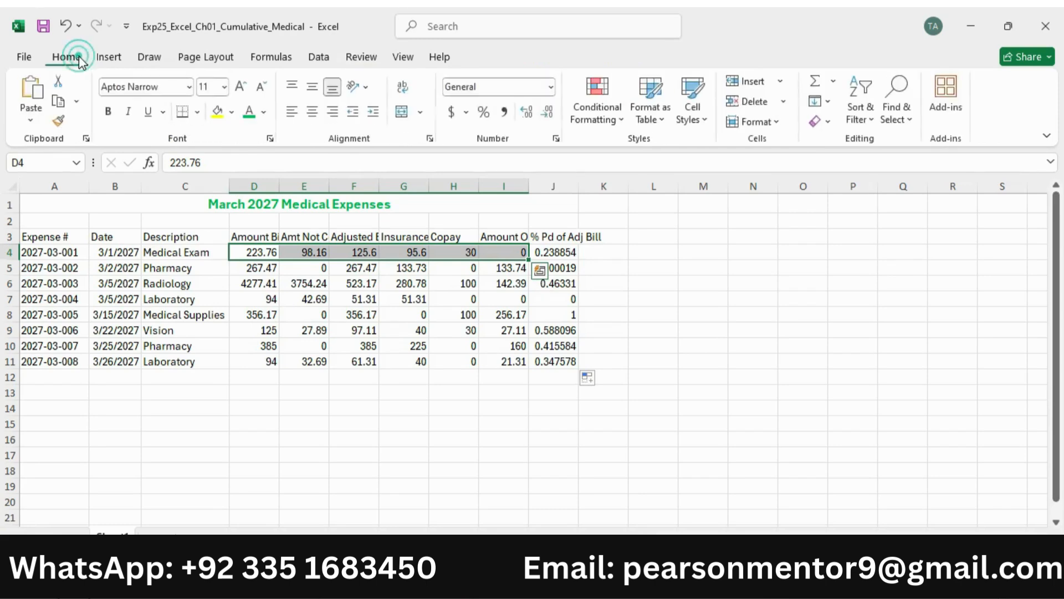
pyautogui.click(454, 113)
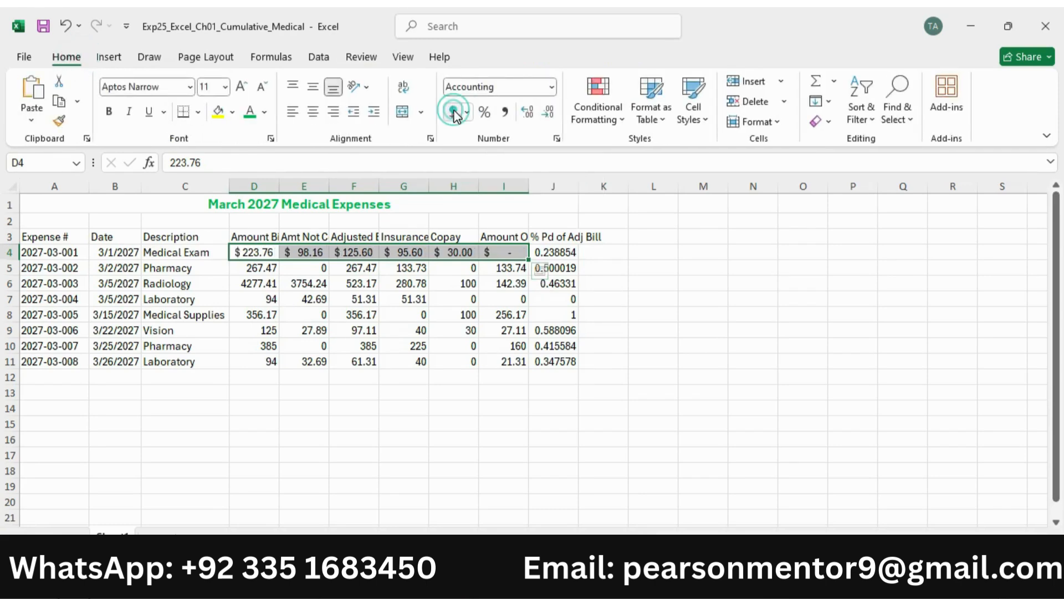
pyautogui.click(549, 115)
pyautogui.click(549, 115)
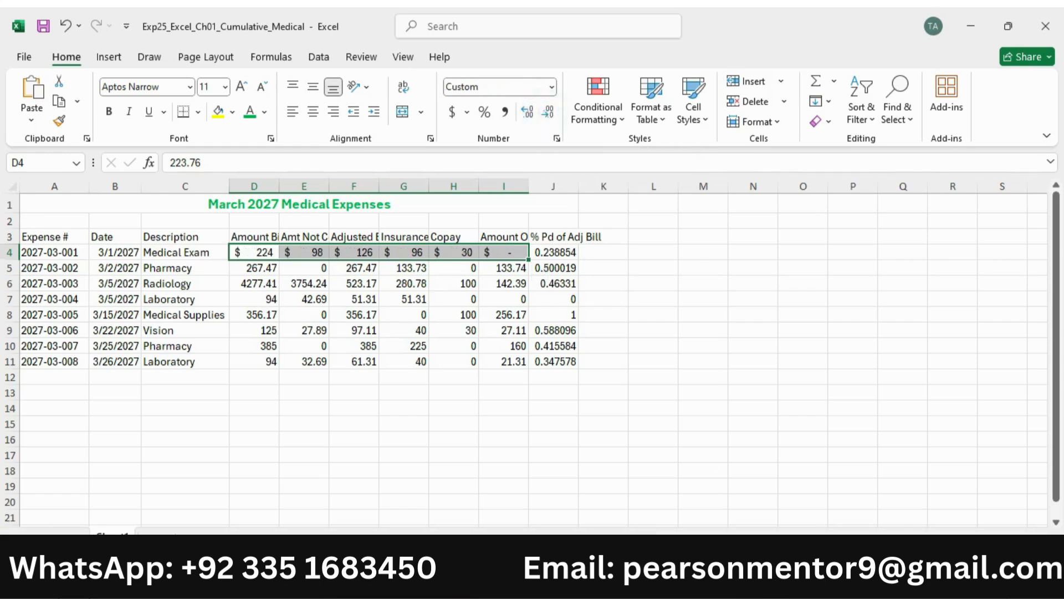
# Switch to the Word instructions and make both lines of instruction 15 bold, size 10, with yellow highlighting.
pyautogui.hotkey('alt', 'Tab')
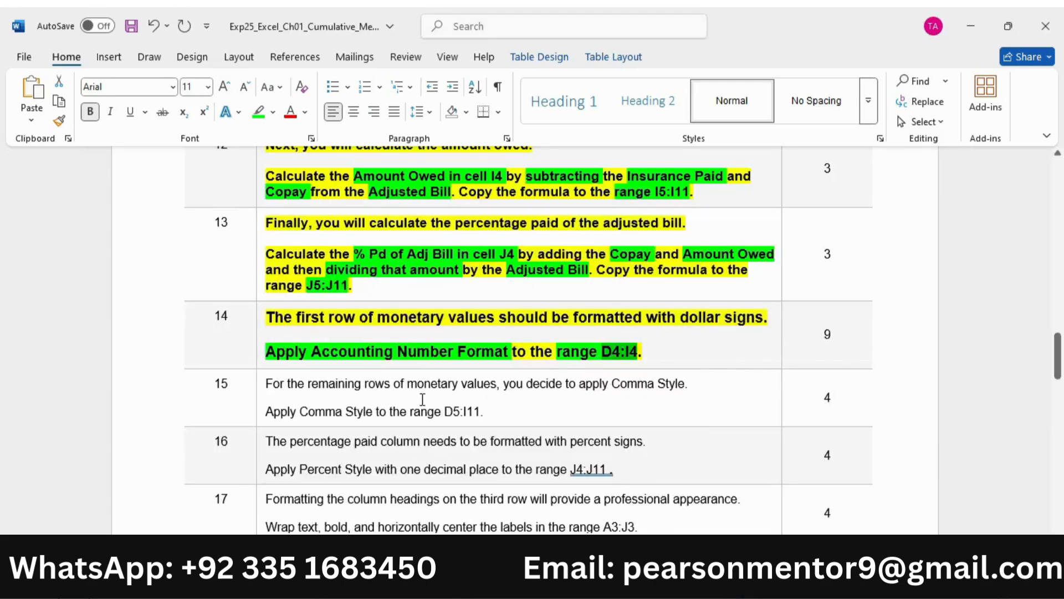
pyautogui.click(270, 383)
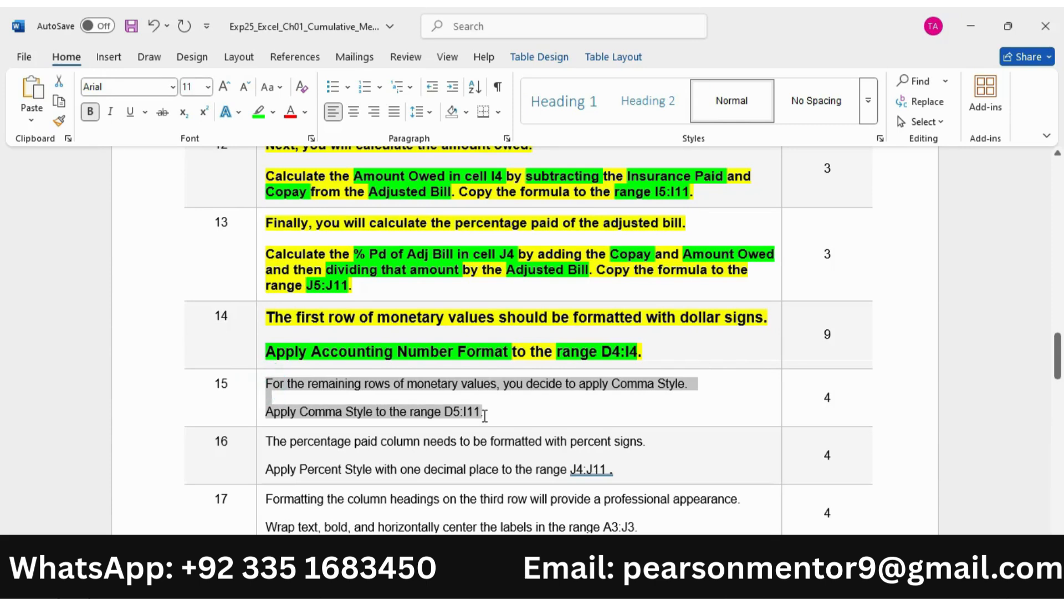
pyautogui.click(497, 388)
pyautogui.click(596, 366)
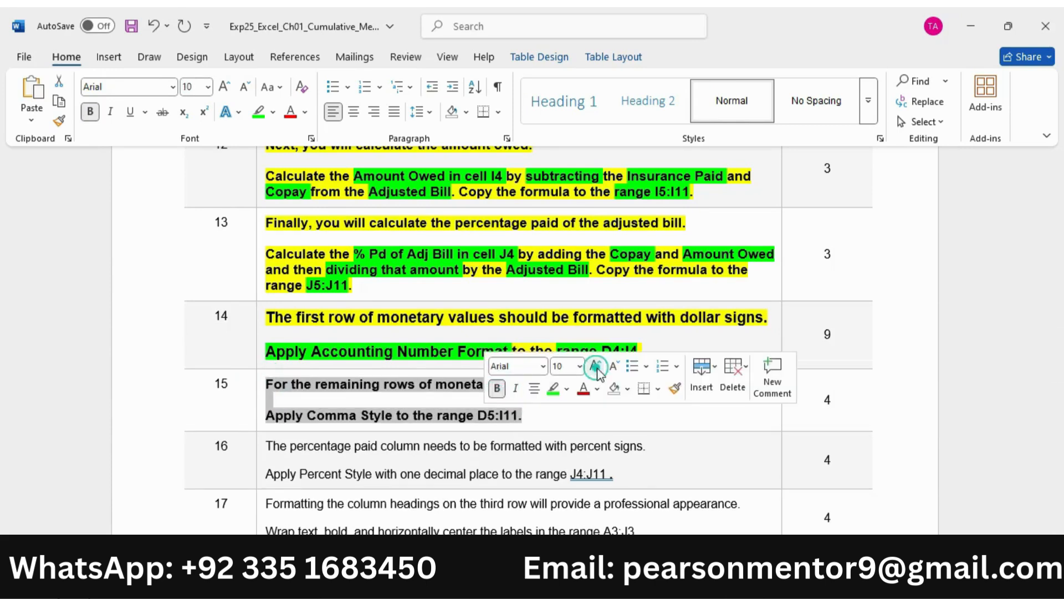
pyautogui.click(567, 388)
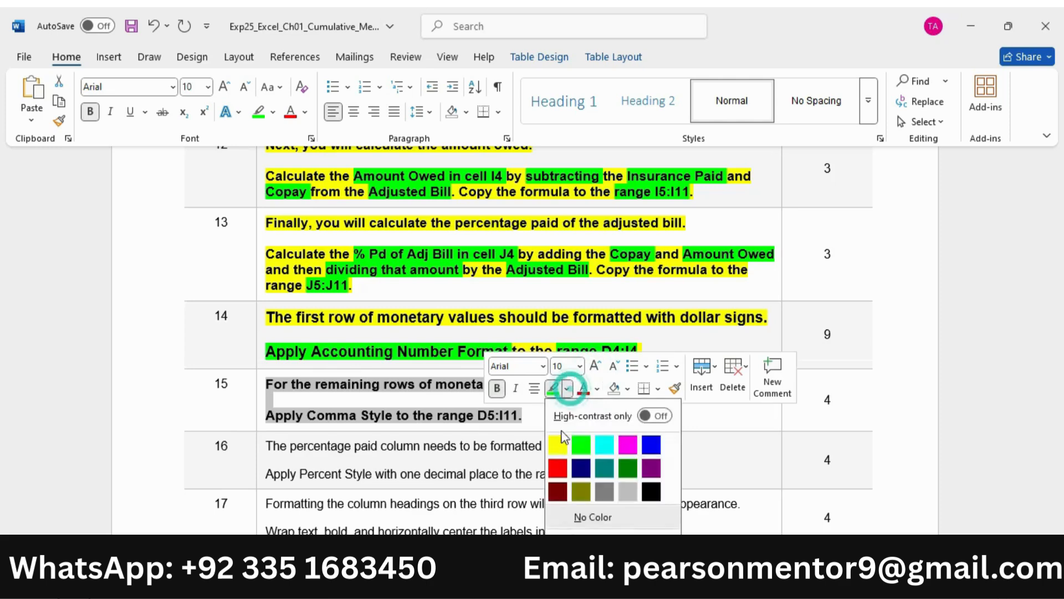
pyautogui.click(556, 444)
pyautogui.click(611, 407)
# Highlight "Apply Comma Style" and "range D5:I11" in instruction 15 in bright green.
pyautogui.scroll(-3, 375, 397)
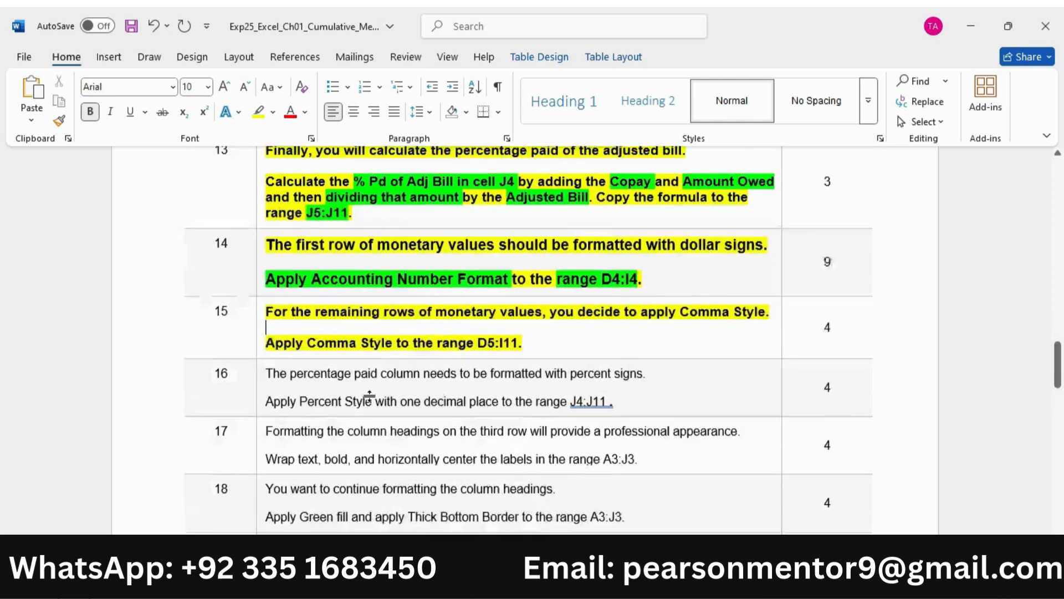
pyautogui.click(311, 303)
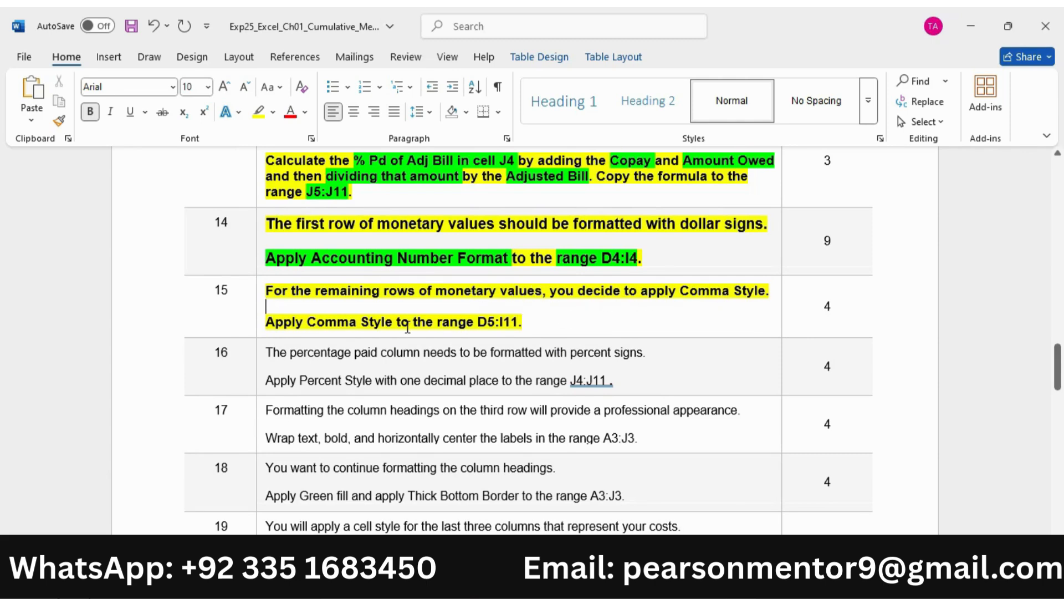
pyautogui.moveTo(278, 322); pyautogui.dragTo(396, 323)
pyautogui.click(452, 298)
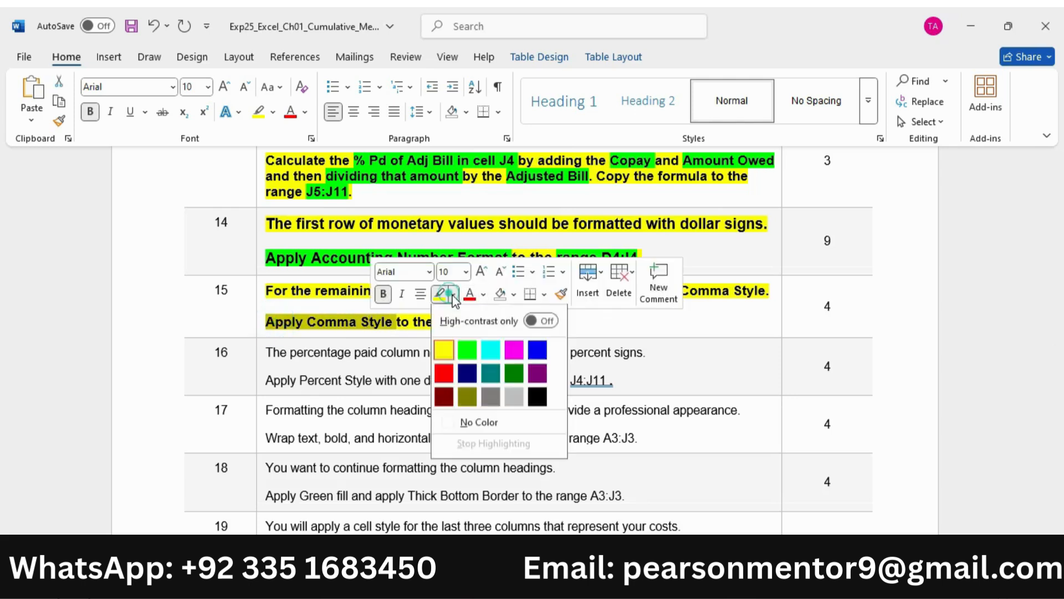
pyautogui.click(465, 348)
pyautogui.moveTo(438, 323); pyautogui.dragTo(520, 324)
pyautogui.click(587, 296)
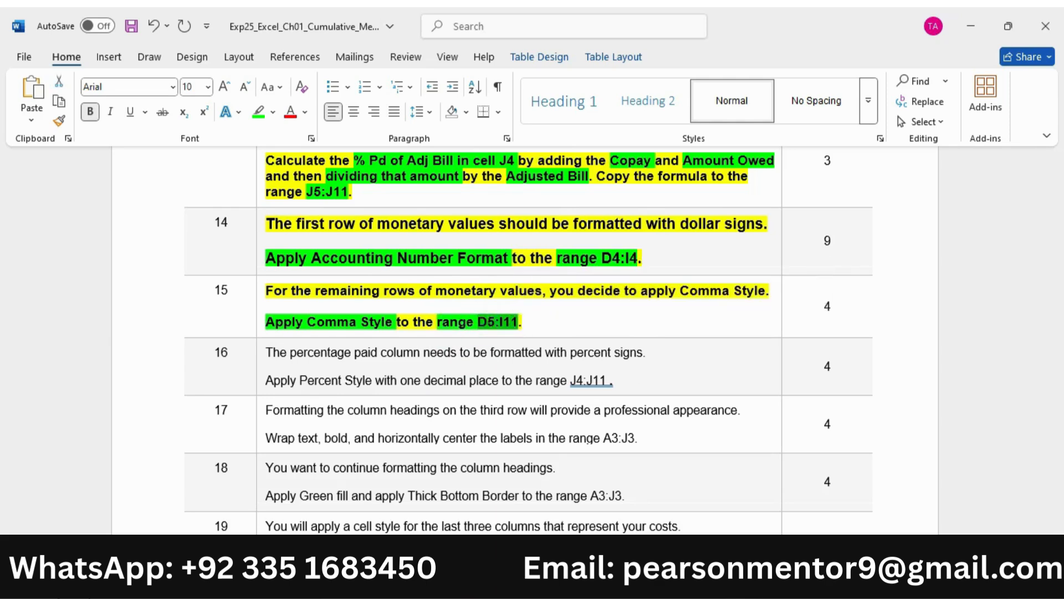
# Switch to Excel and apply Comma Style to the range D5:I11.
pyautogui.hotkey('alt', 'Tab')
pyautogui.click(65, 162)
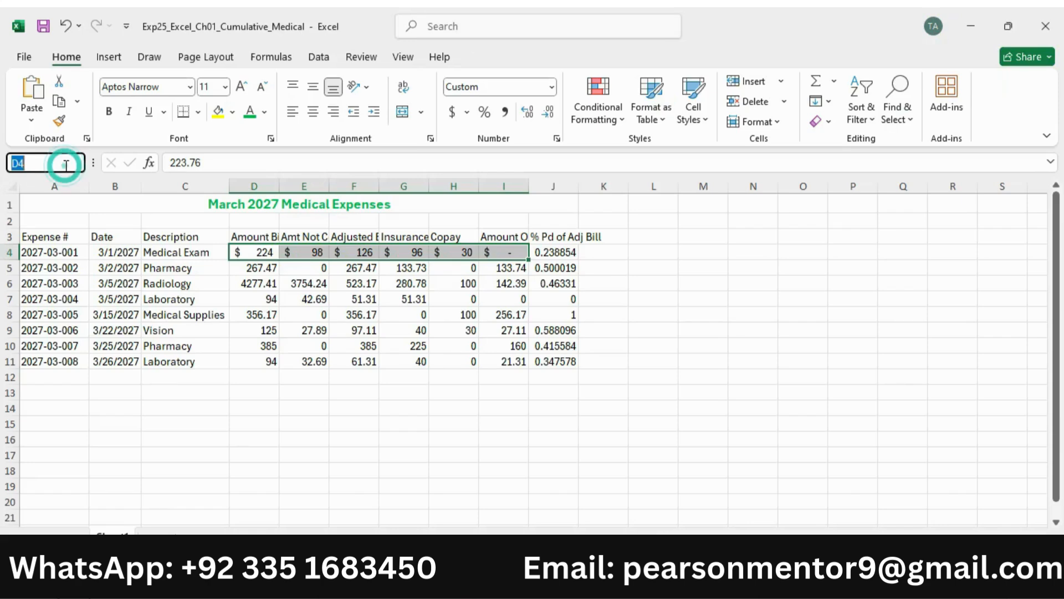
pyautogui.write('D5:I11')
pyautogui.press('Return')
pyautogui.hotkey('ctrl', 'v')
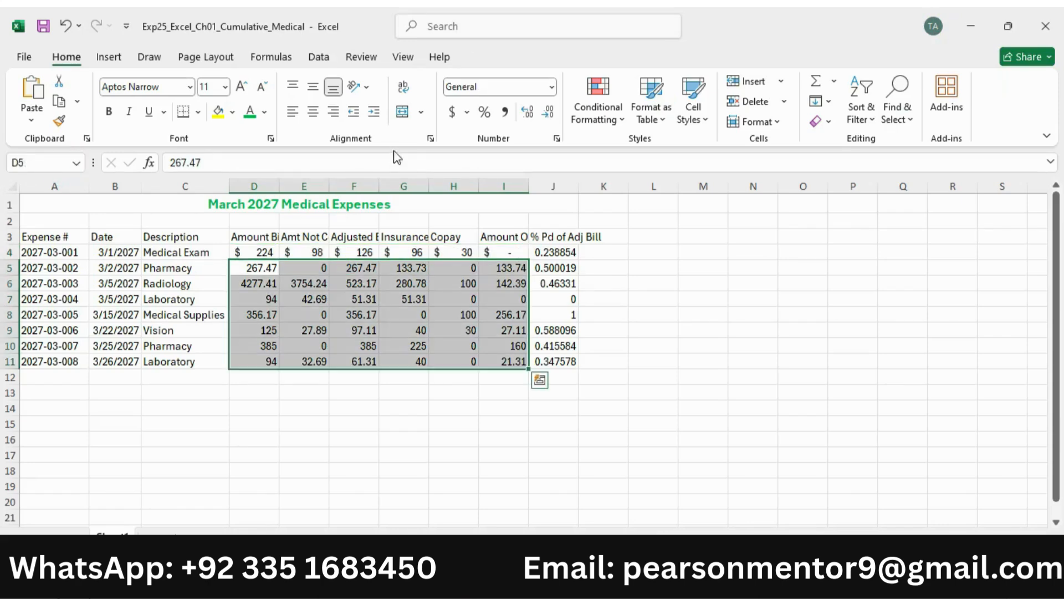
pyautogui.click(506, 114)
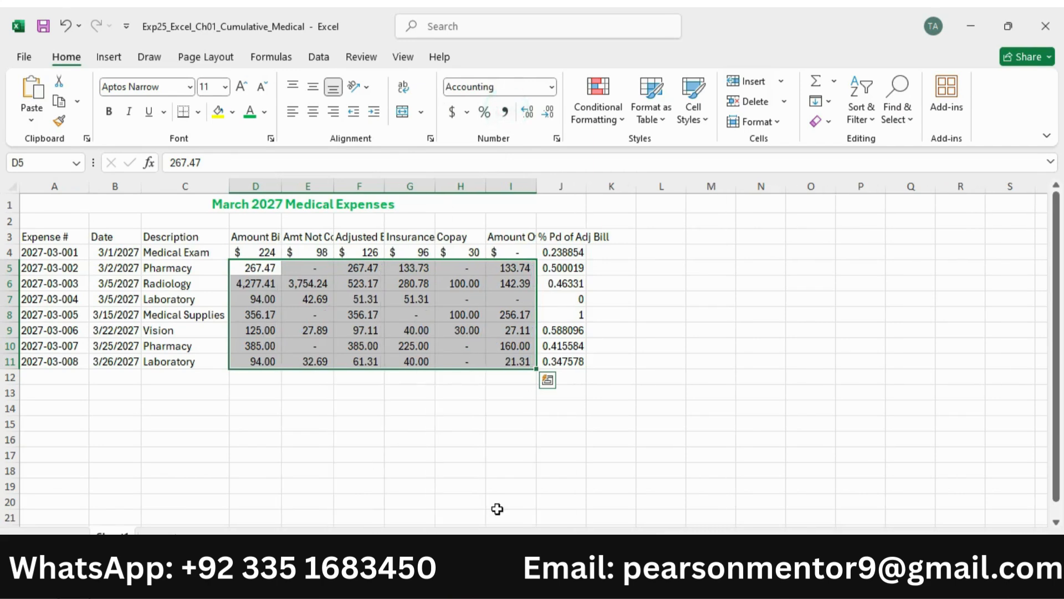
# Switch to the Word instructions and make both lines of instruction 16 bold, size 10, with yellow highlighting.
pyautogui.hotkey('alt', 'Tab')
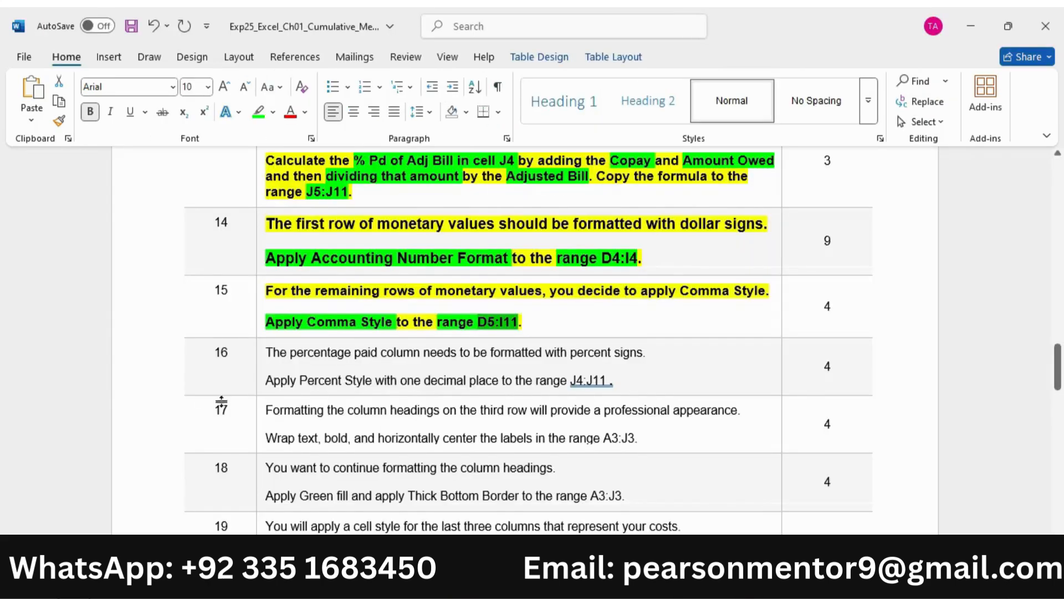
pyautogui.scroll(-3, 383, 374)
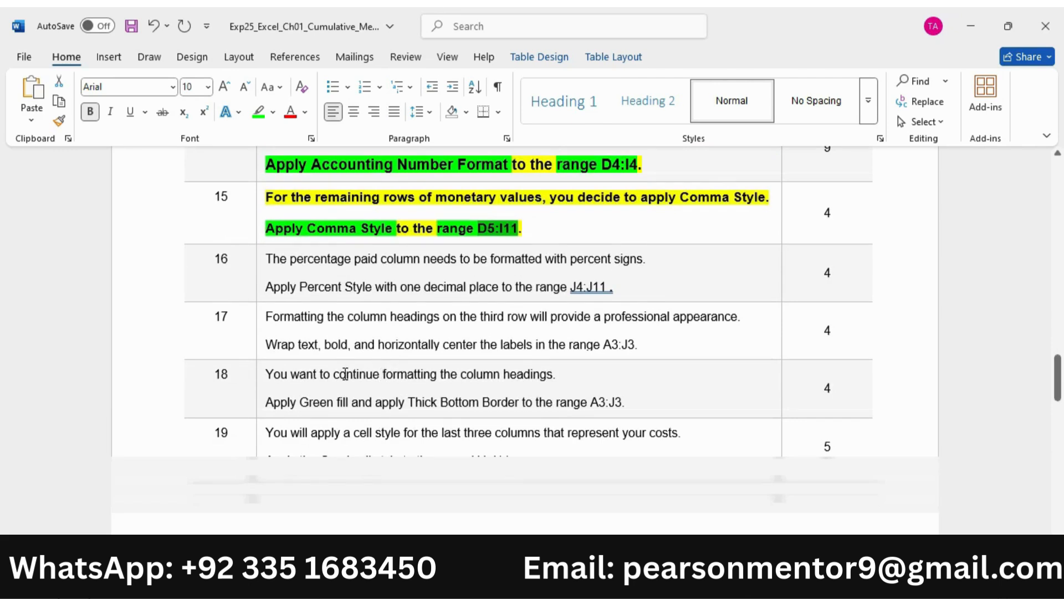
pyautogui.moveTo(271, 259); pyautogui.dragTo(630, 292)
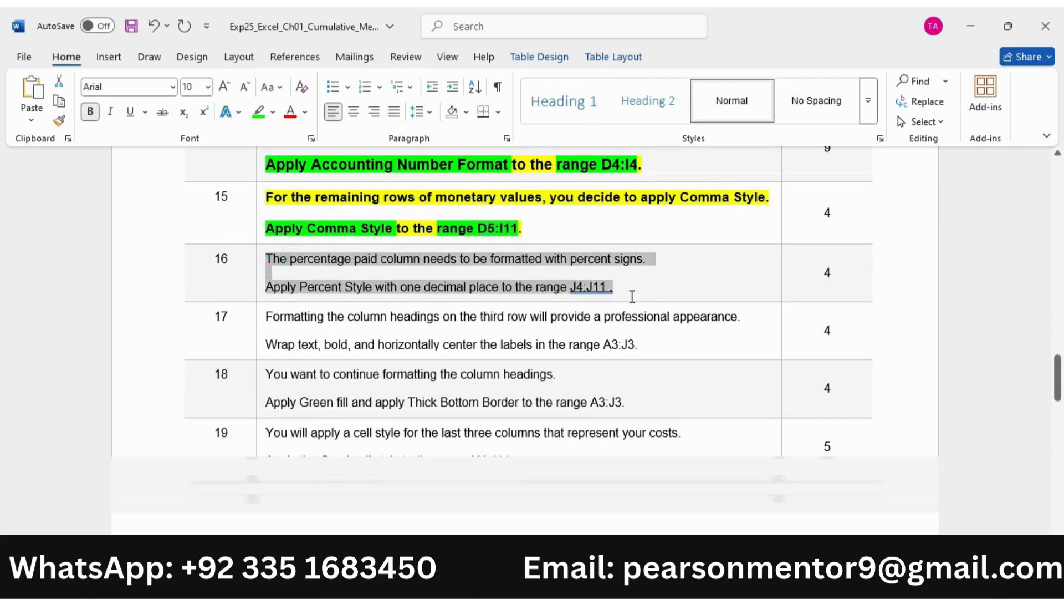
pyautogui.click(643, 269)
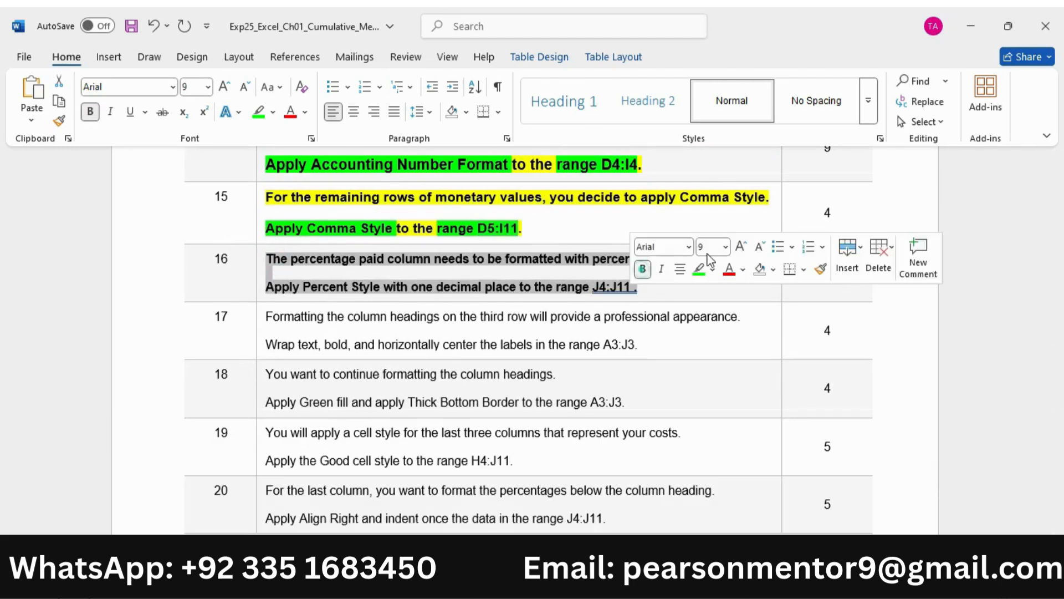
pyautogui.click(742, 246)
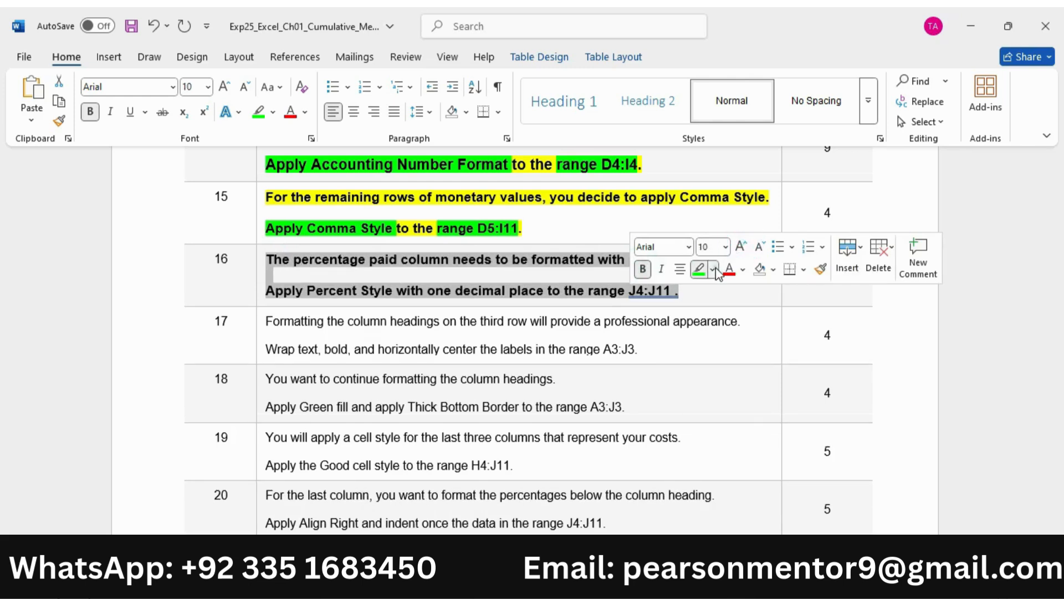
pyautogui.click(714, 269)
pyautogui.click(703, 326)
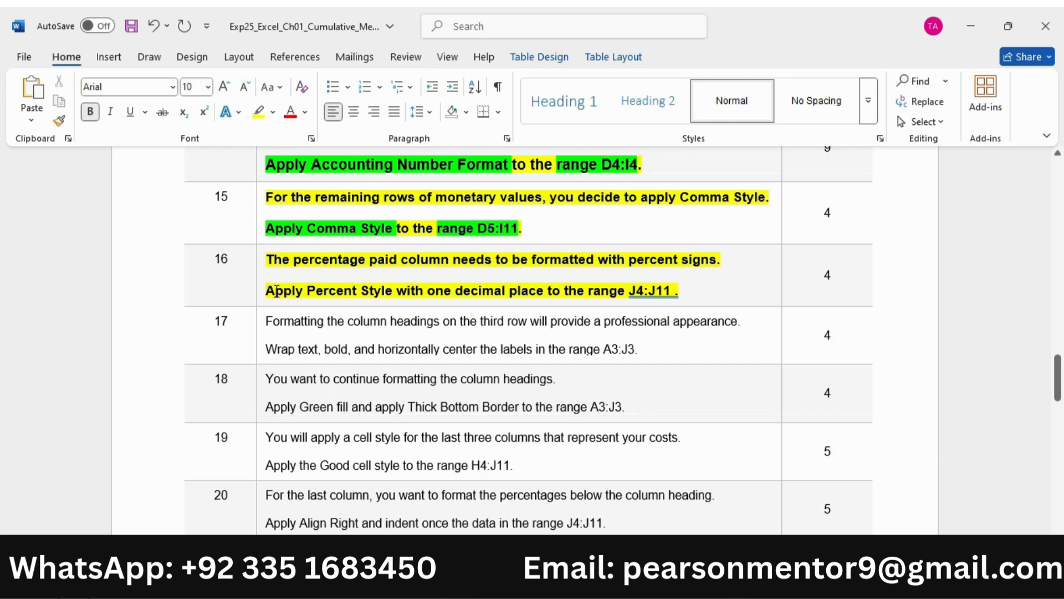
# Highlight "Apply Percent Style", "one decimal place" and "range J4:J11" in instruction 16 in bright green.
pyautogui.moveTo(277, 291); pyautogui.dragTo(395, 291)
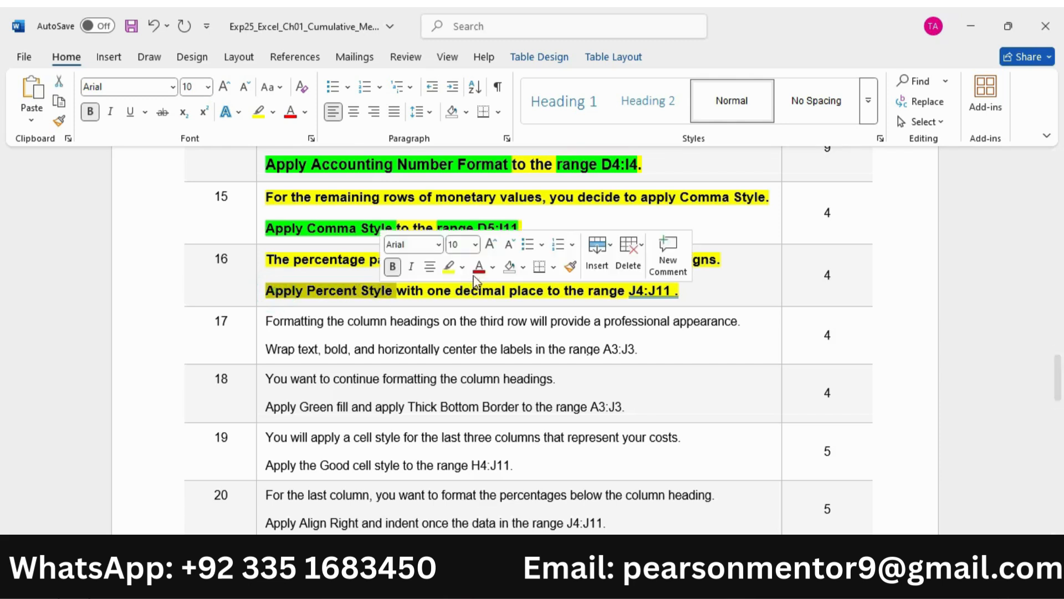
pyautogui.click(462, 266)
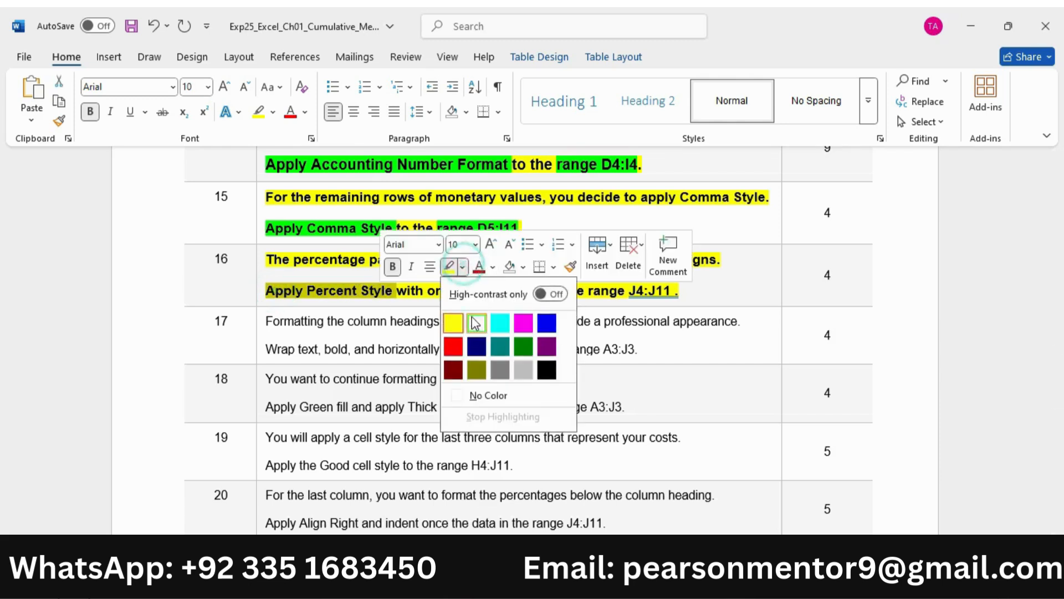
pyautogui.click(476, 323)
pyautogui.moveTo(512, 296); pyautogui.dragTo(678, 291)
pyautogui.click(585, 268)
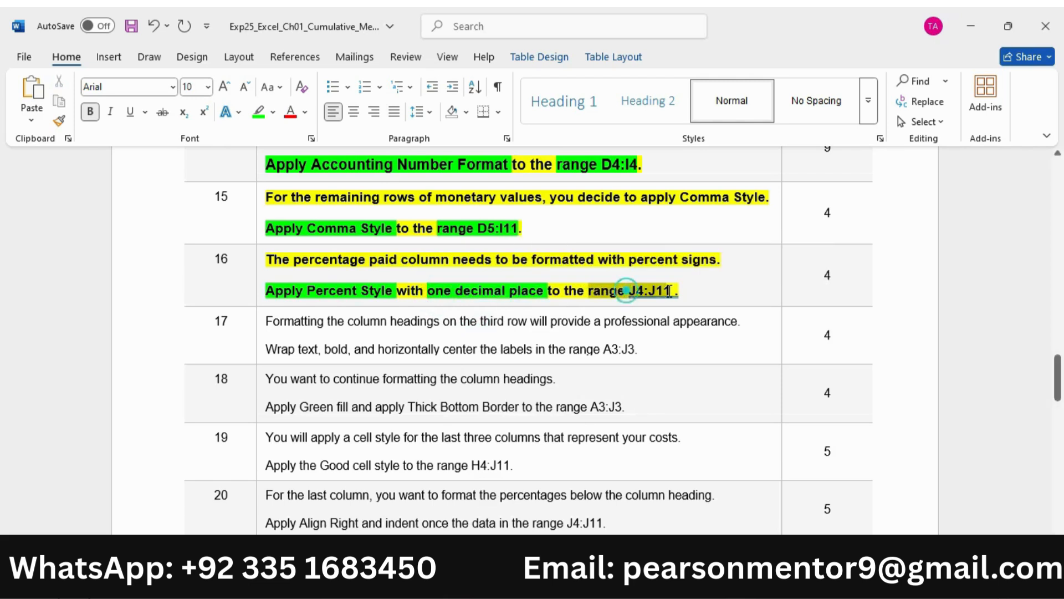
pyautogui.click(733, 269)
# Copy the reference J4:J11, switch to Excel, and apply the Percentage format with one decimal place to that range.
pyautogui.click(644, 289)
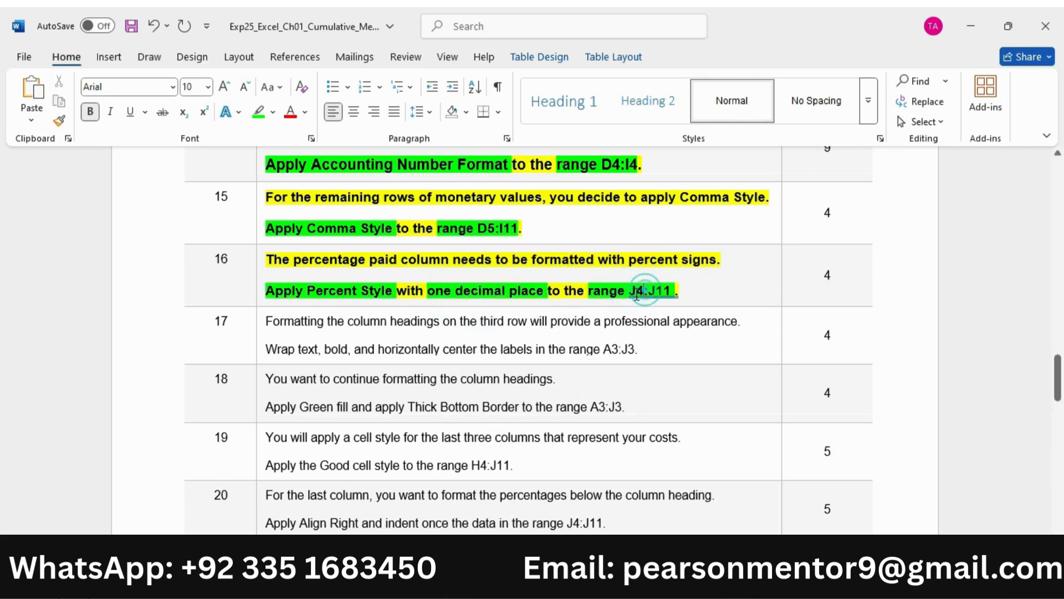
pyautogui.moveTo(632, 292); pyautogui.dragTo(667, 293)
pyautogui.hotkey('ctrl', 'c')
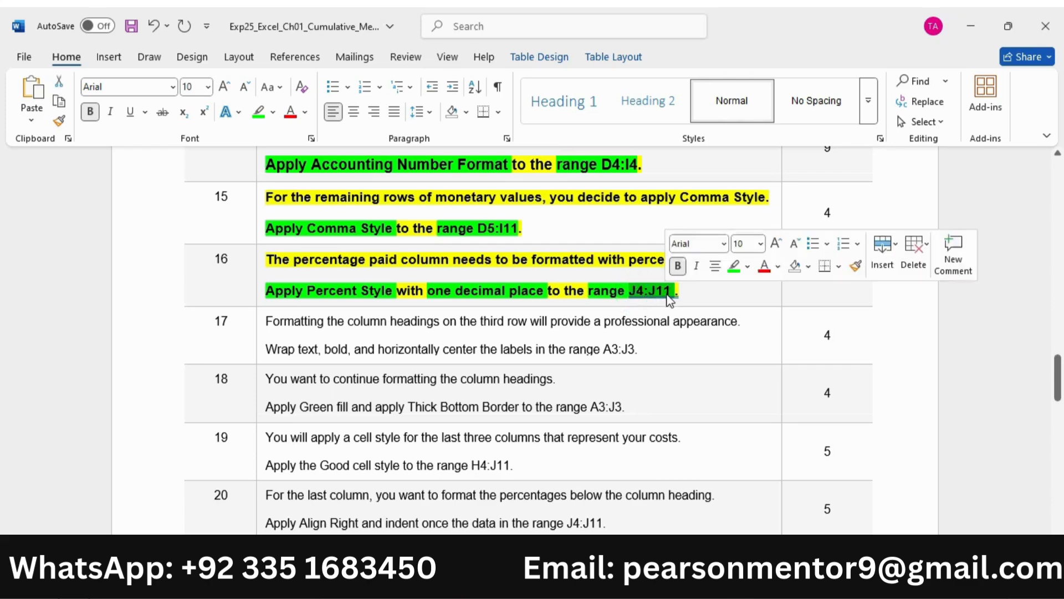
pyautogui.hotkey('alt', 'Tab')
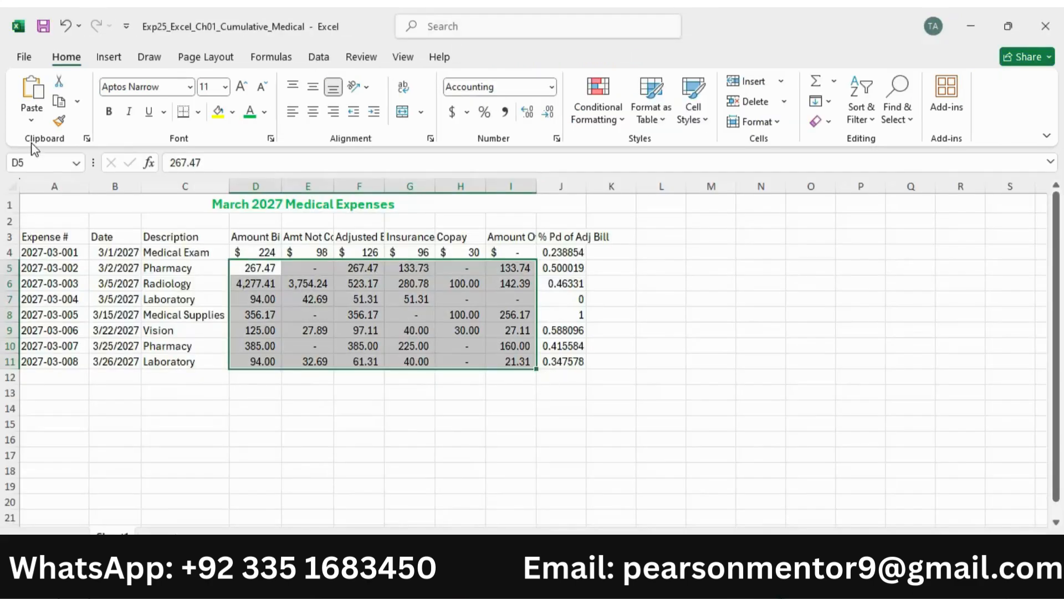
pyautogui.click(47, 161)
pyautogui.hotkey('ctrl', 'v')
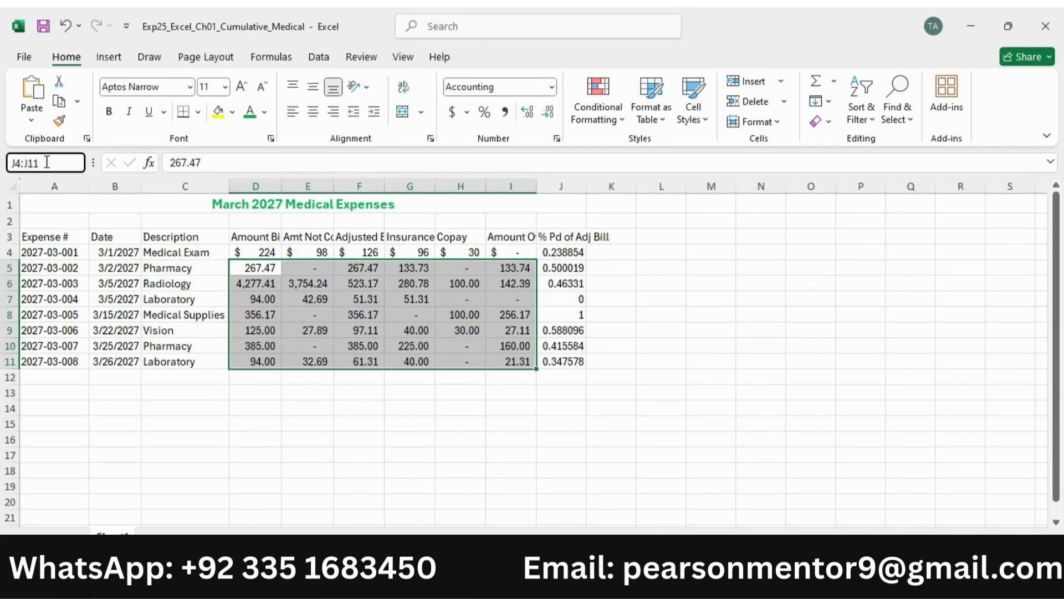
pyautogui.press('Return')
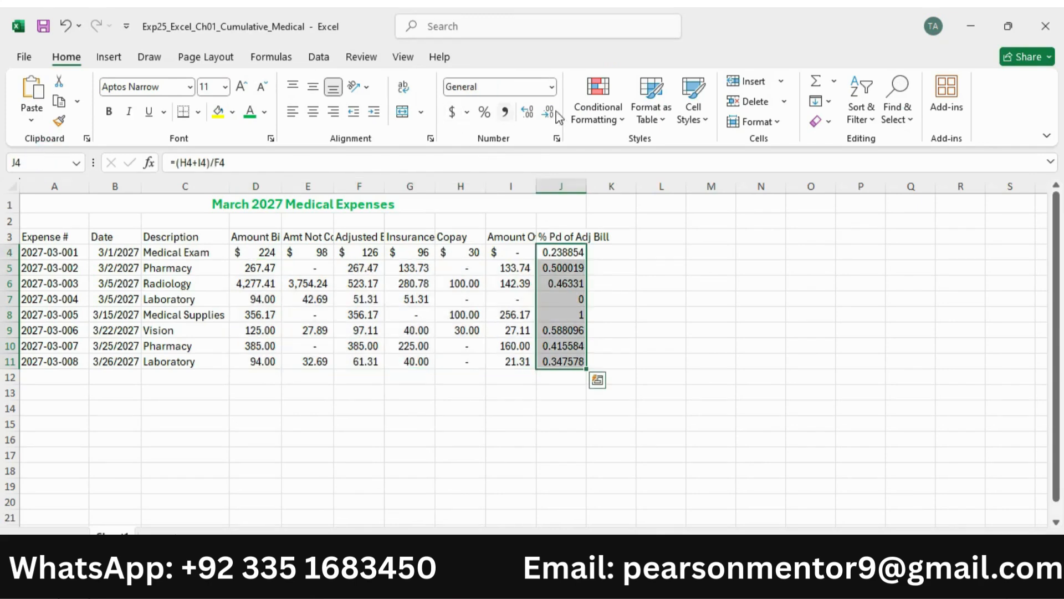
pyautogui.click(557, 139)
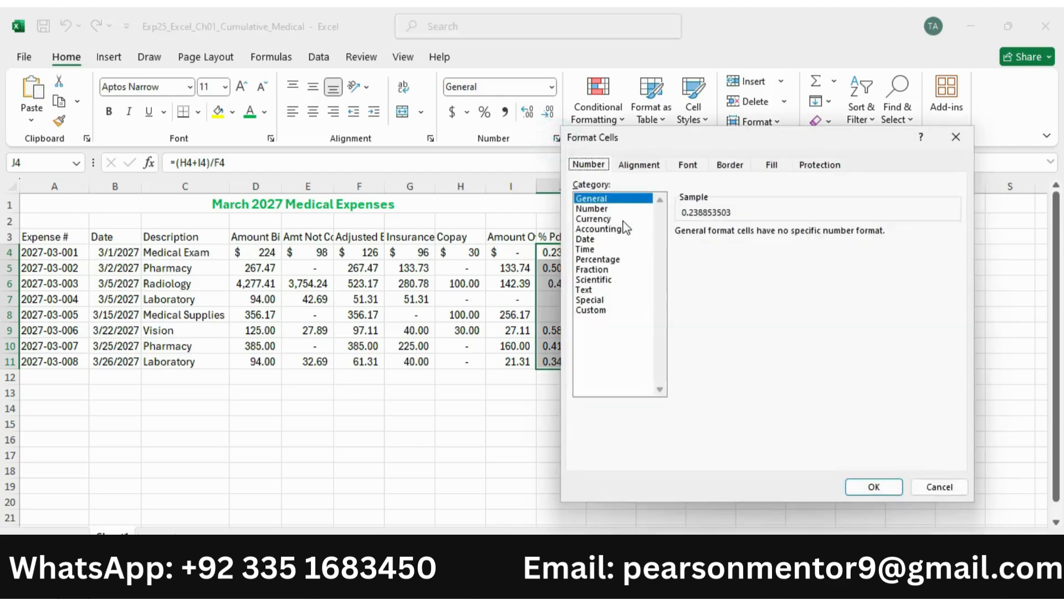
pyautogui.click(612, 260)
pyautogui.click(782, 235)
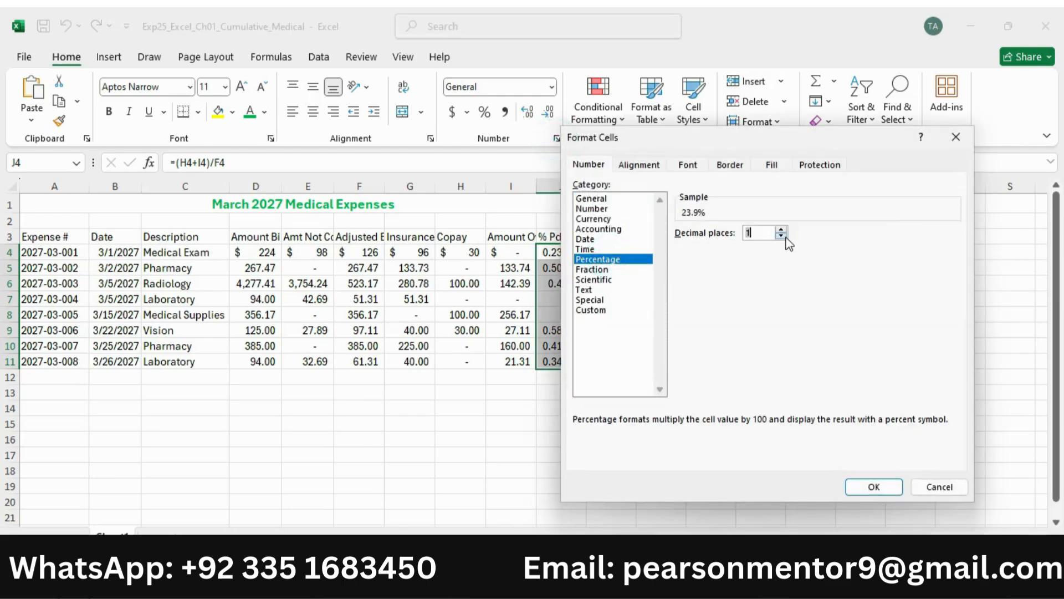
pyautogui.click(879, 487)
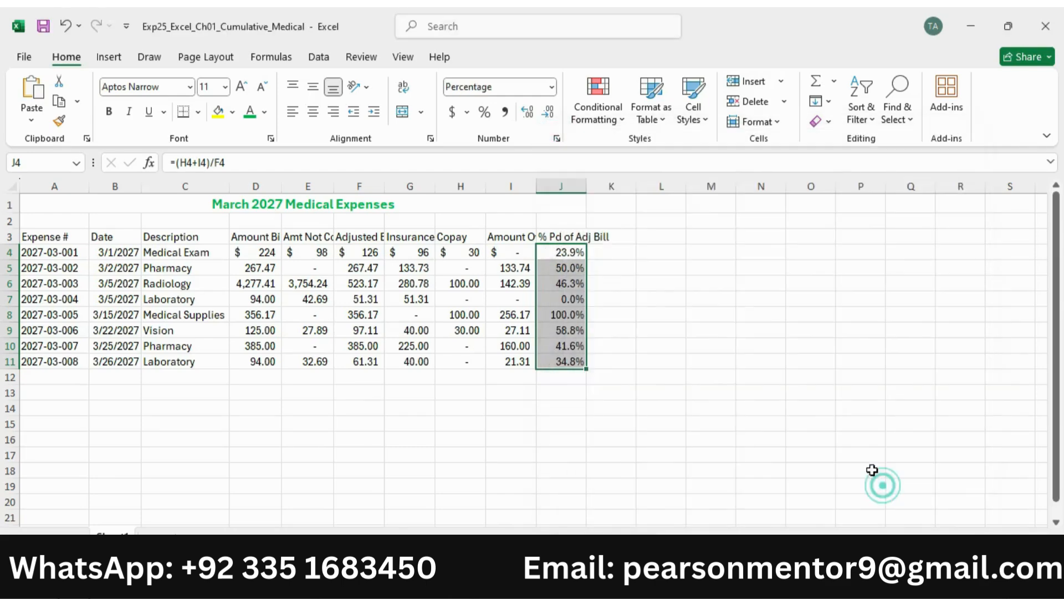
# Switch to the Word instructions and make all the text of instruction 17 bold, size 10, with yellow highlighting.
pyautogui.click(673, 583)
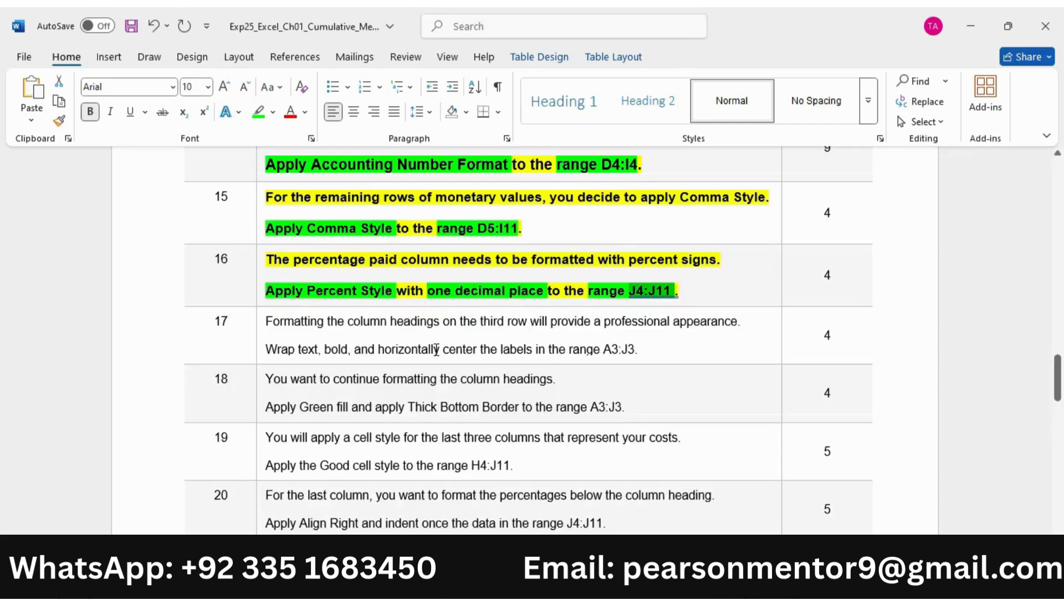
pyautogui.scroll(-3, 335, 295)
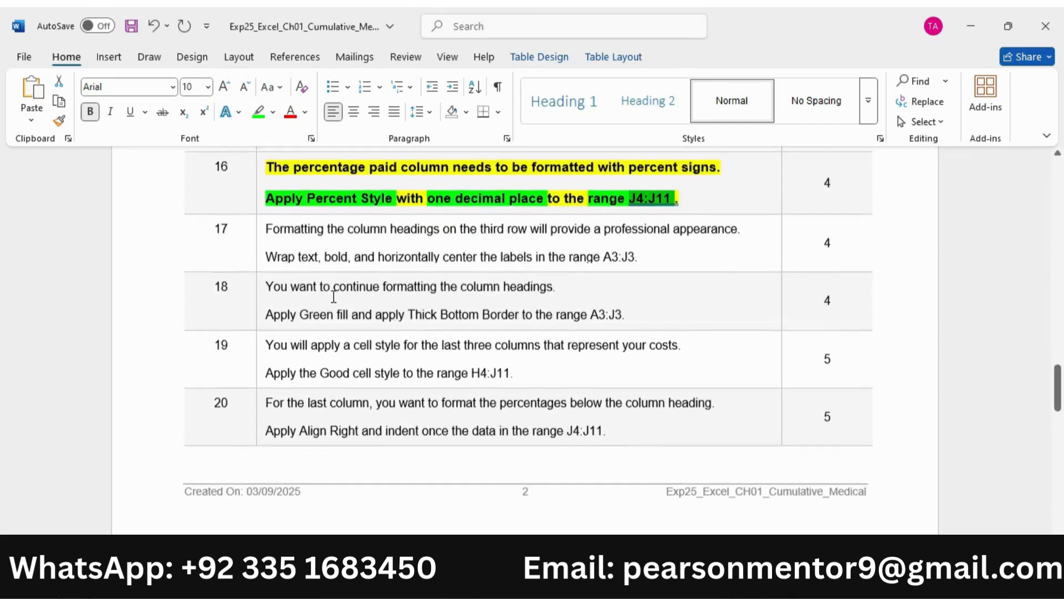
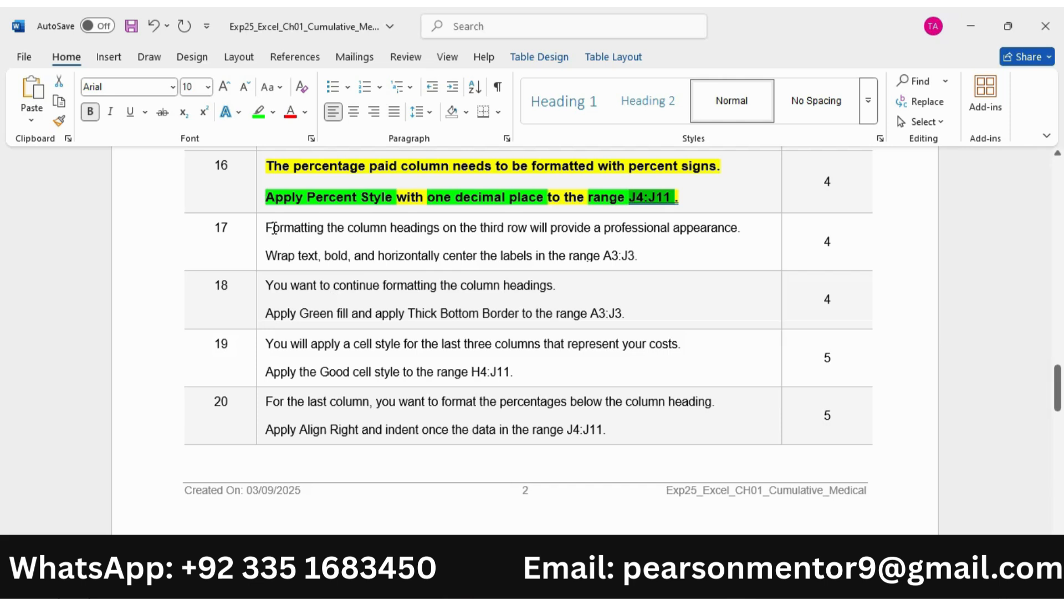
pyautogui.moveTo(274, 227); pyautogui.dragTo(659, 252)
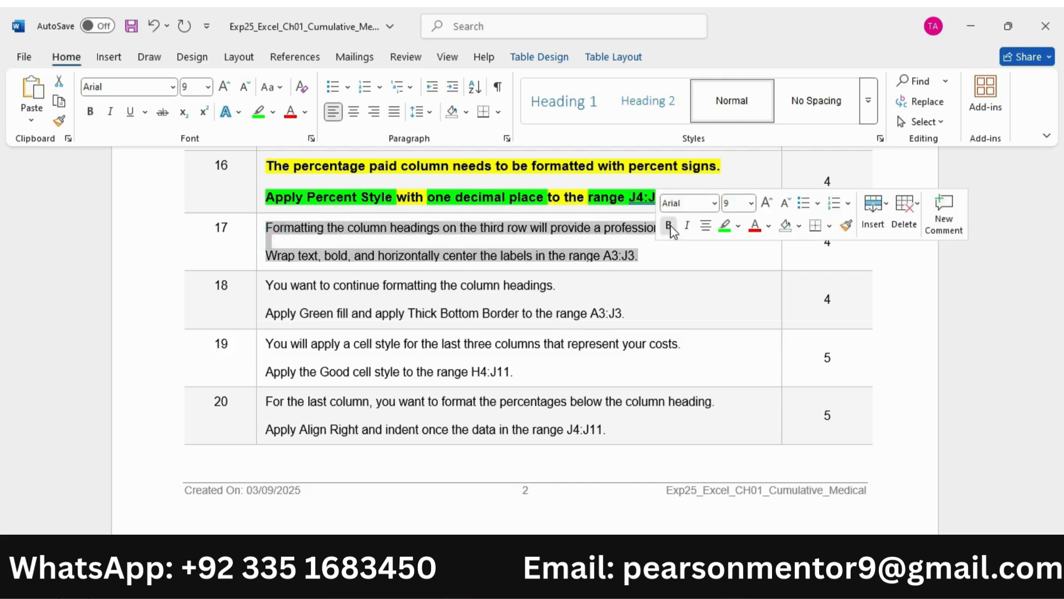
pyautogui.click(670, 226)
pyautogui.click(767, 203)
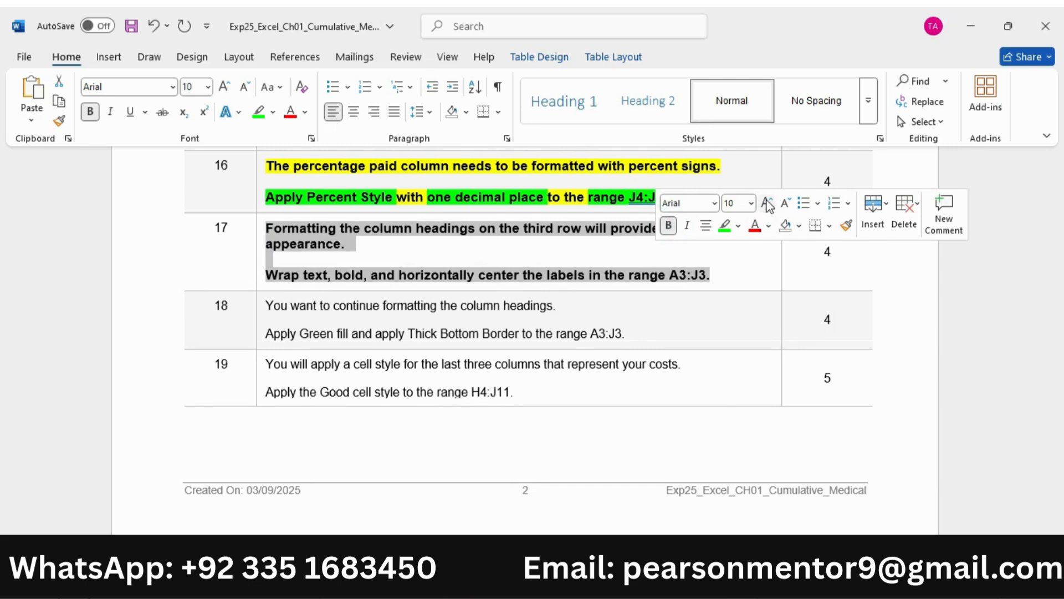
pyautogui.click(739, 225)
pyautogui.click(730, 282)
pyautogui.click(444, 255)
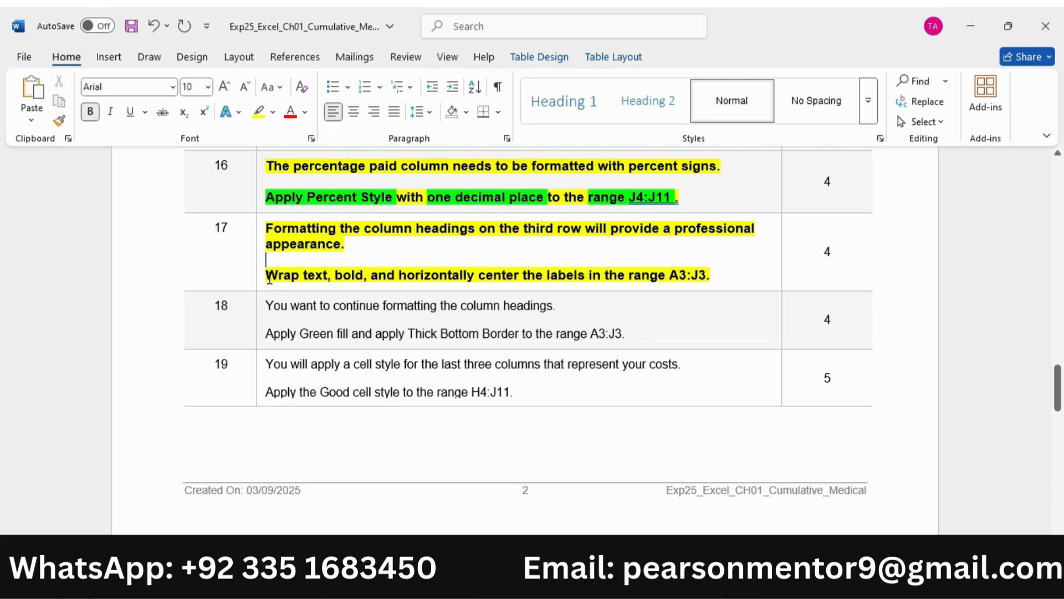
# Highlight "Wrap text", "bold", "horizontally center" and "range A3:J3" in instruction 17 in bright green.
pyautogui.moveTo(270, 279); pyautogui.dragTo(324, 275)
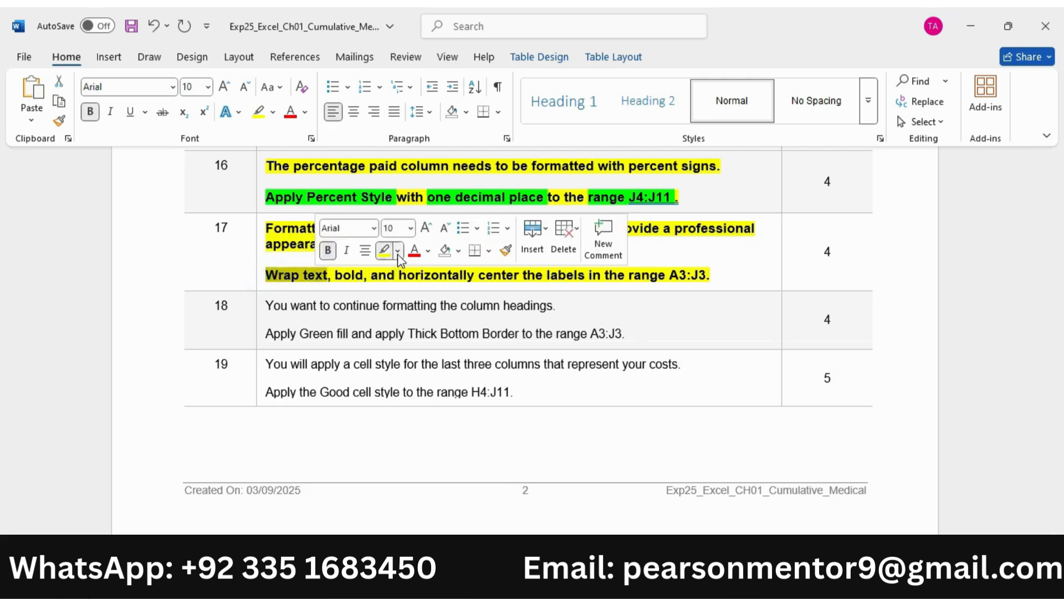
pyautogui.click(397, 251)
pyautogui.click(411, 305)
pyautogui.doubleClick(349, 276)
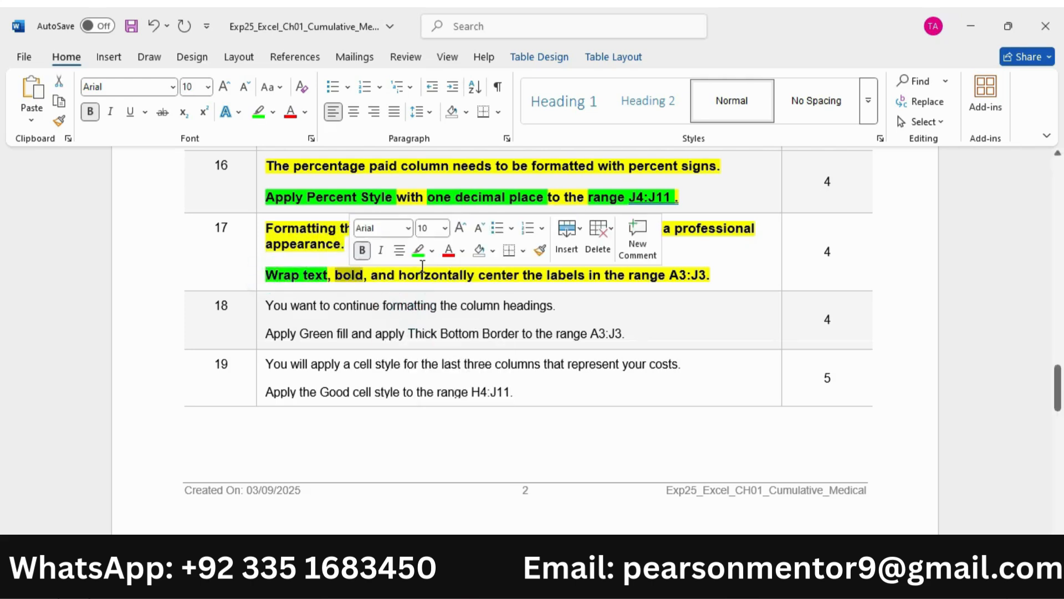
pyautogui.click(419, 251)
pyautogui.moveTo(401, 275); pyautogui.dragTo(523, 277)
pyautogui.click(559, 250)
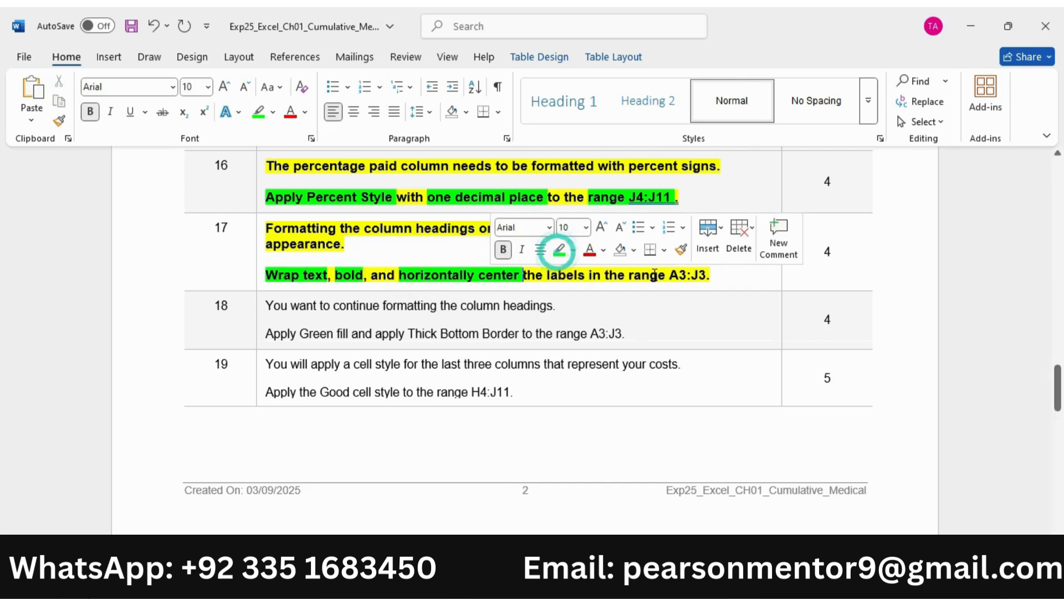
pyautogui.moveTo(631, 275); pyautogui.dragTo(708, 275)
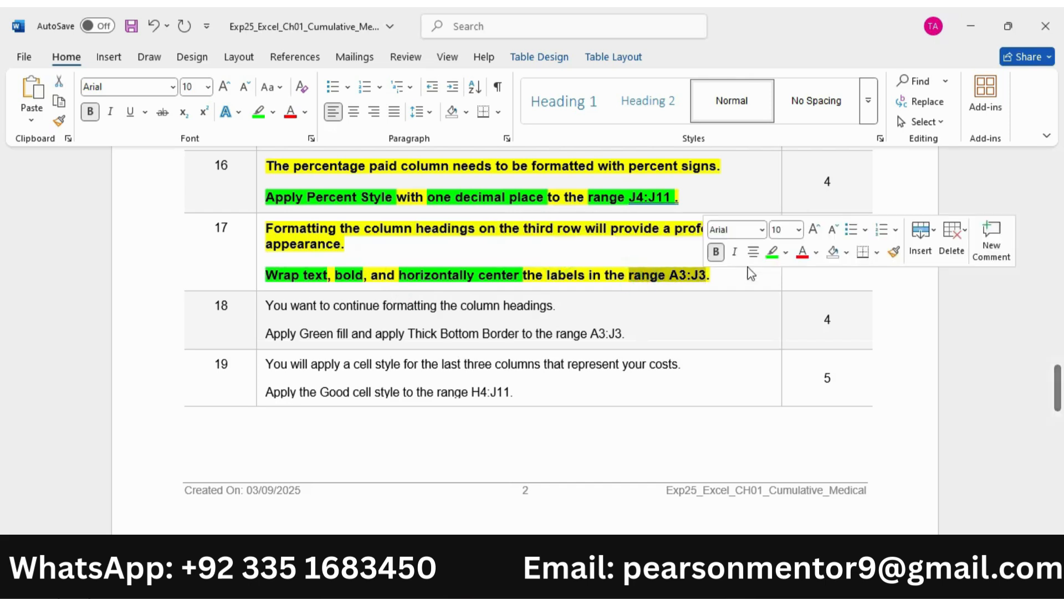
pyautogui.click(773, 255)
# Switch to Excel and wrap, bold and horizontally center the column headings in the range A3:J3.
pyautogui.click(669, 275)
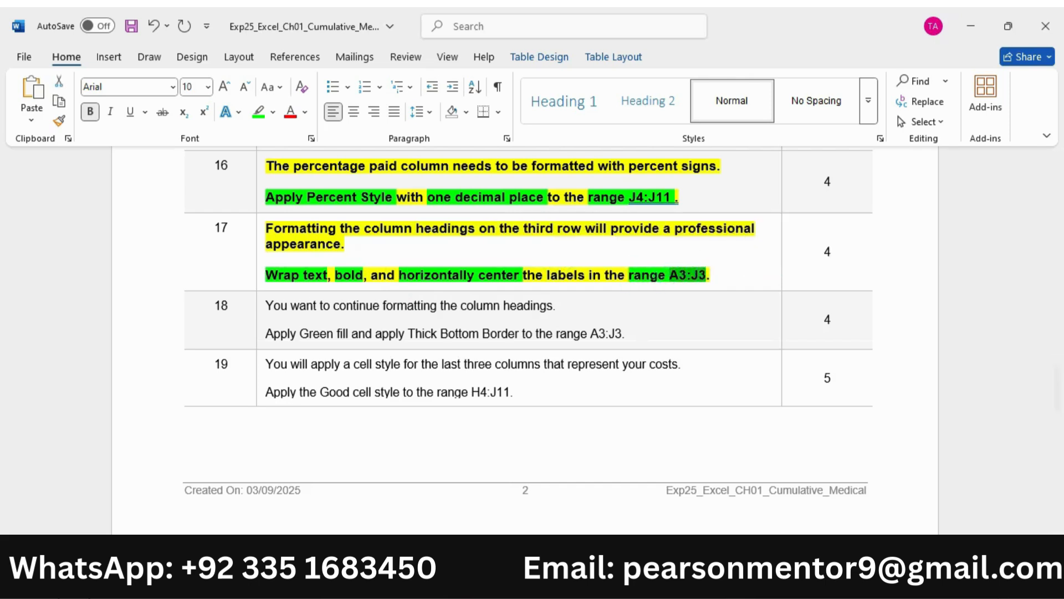
pyautogui.hotkey('alt', 'Tab')
pyautogui.click(37, 163)
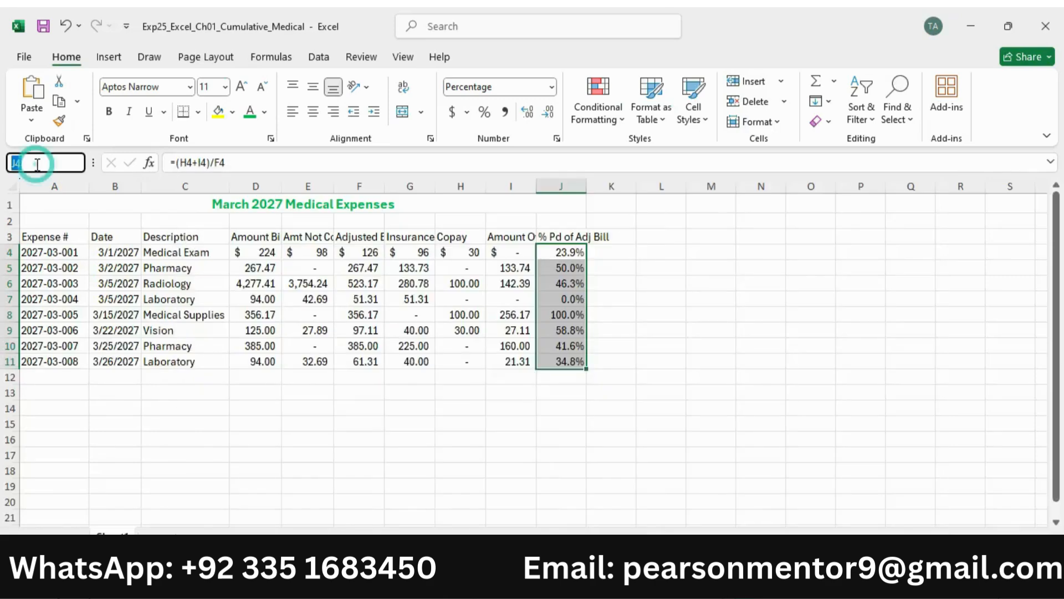
pyautogui.write('A3:J3')
pyautogui.press('Return')
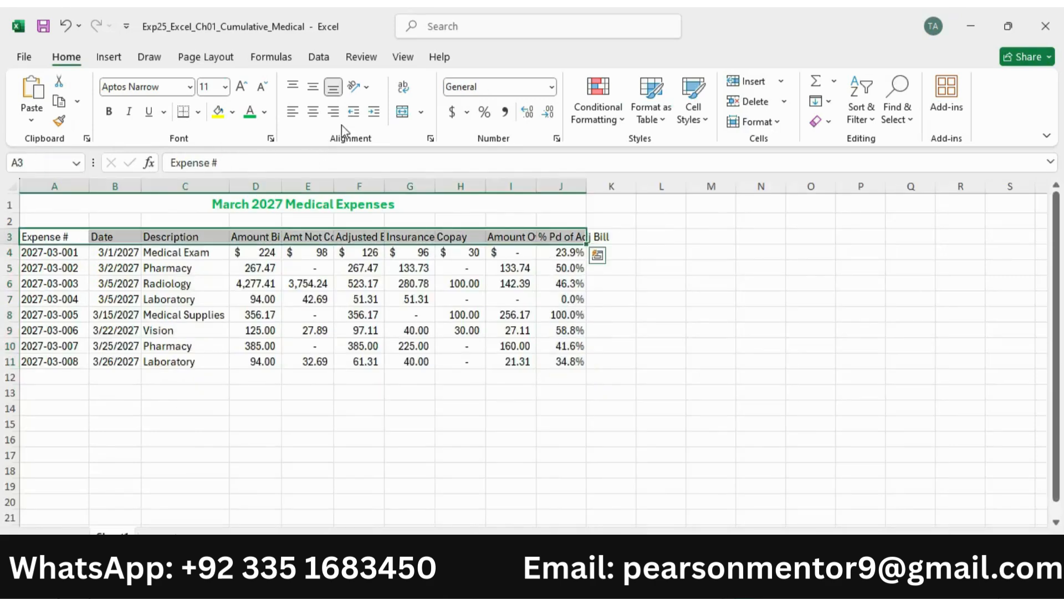
pyautogui.click(407, 90)
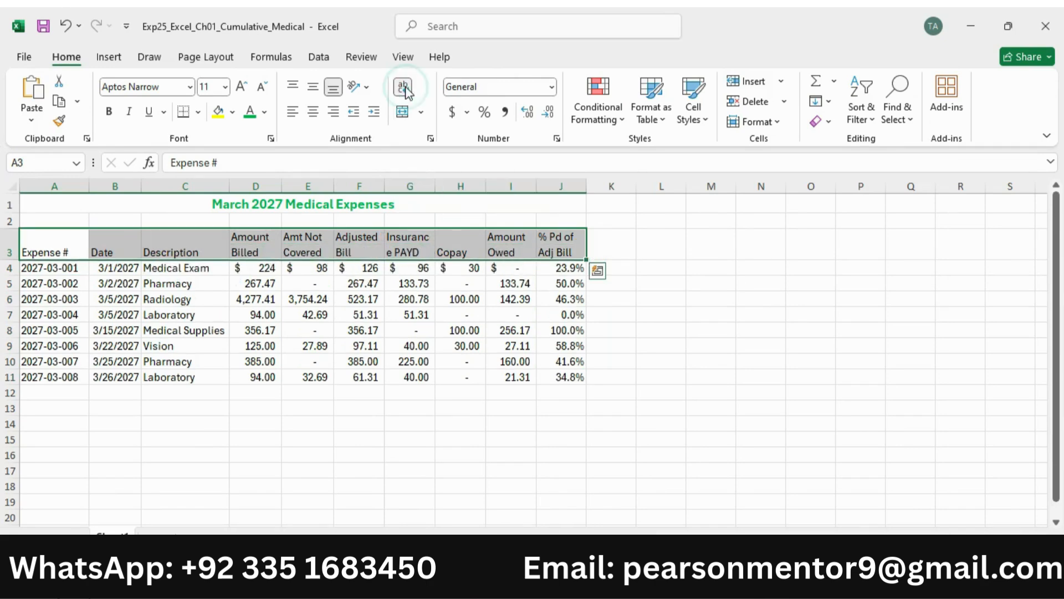
pyautogui.click(111, 115)
pyautogui.click(315, 114)
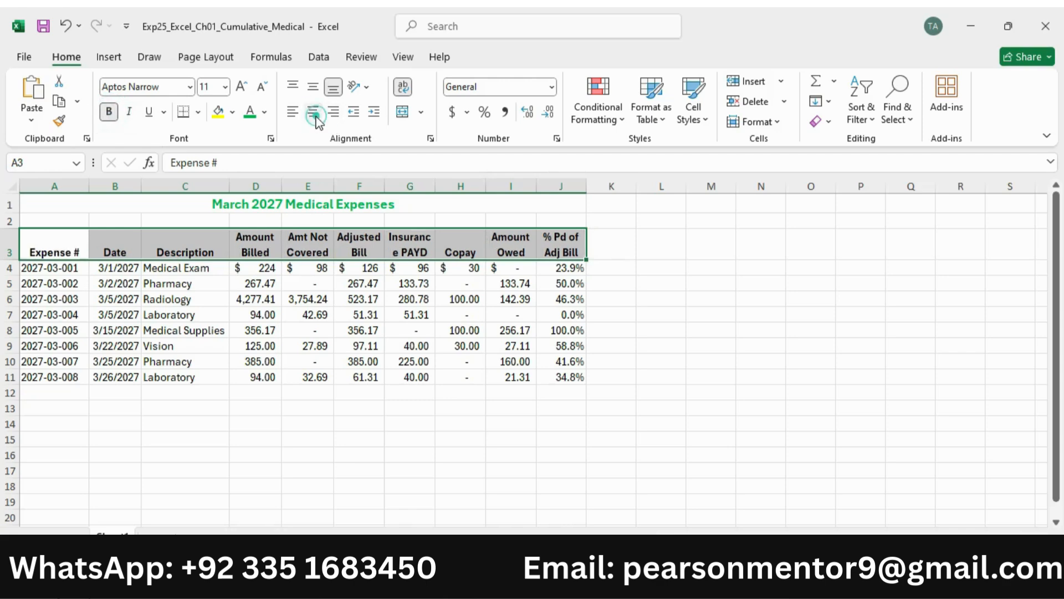
# Switch to the Word instructions and make all the text of instruction 18 bold, size 10, with yellow highlighting.
pyautogui.hotkey('alt', 'Tab')
pyautogui.scroll(-2, 508, 326)
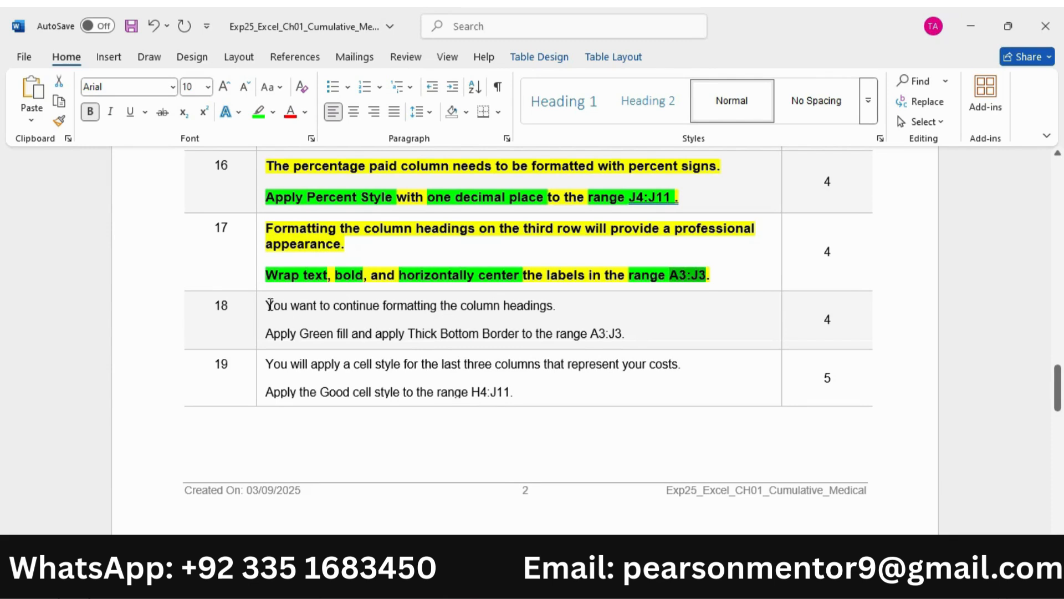
pyautogui.moveTo(269, 305); pyautogui.dragTo(630, 339)
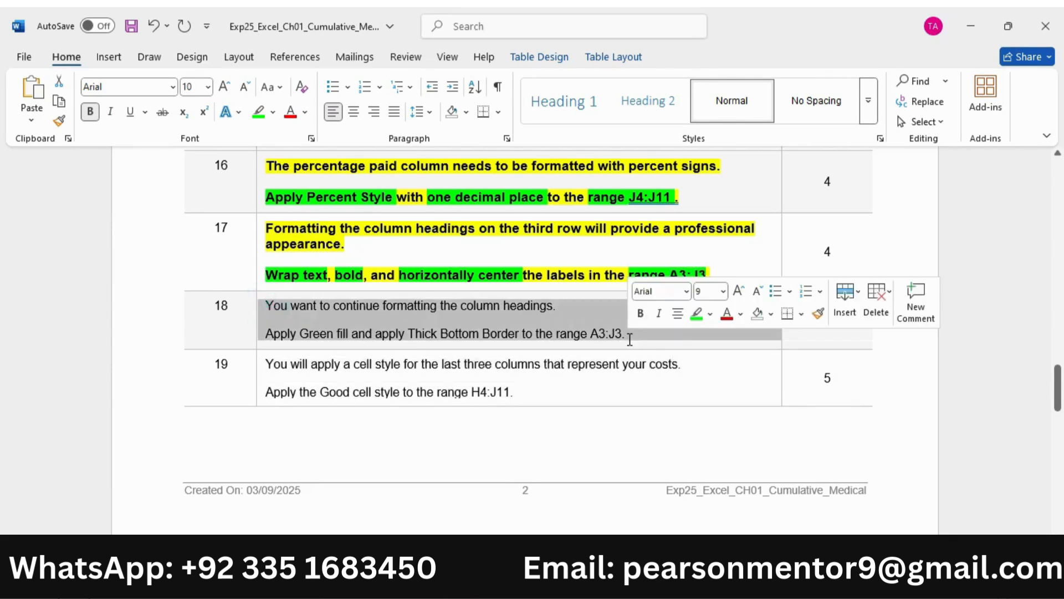
pyautogui.click(641, 313)
pyautogui.click(739, 291)
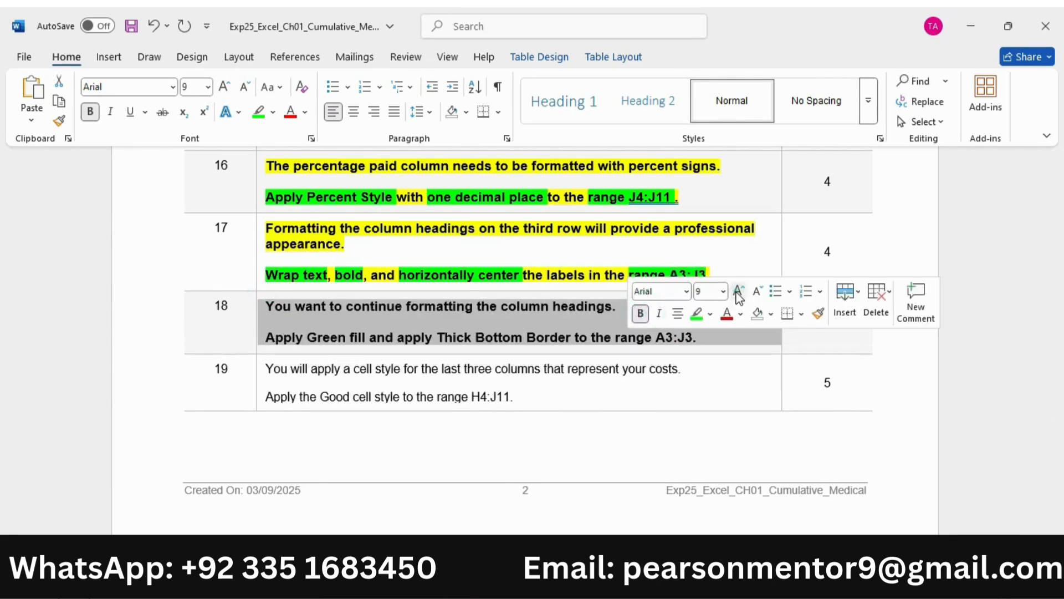
pyautogui.click(711, 313)
pyautogui.click(700, 369)
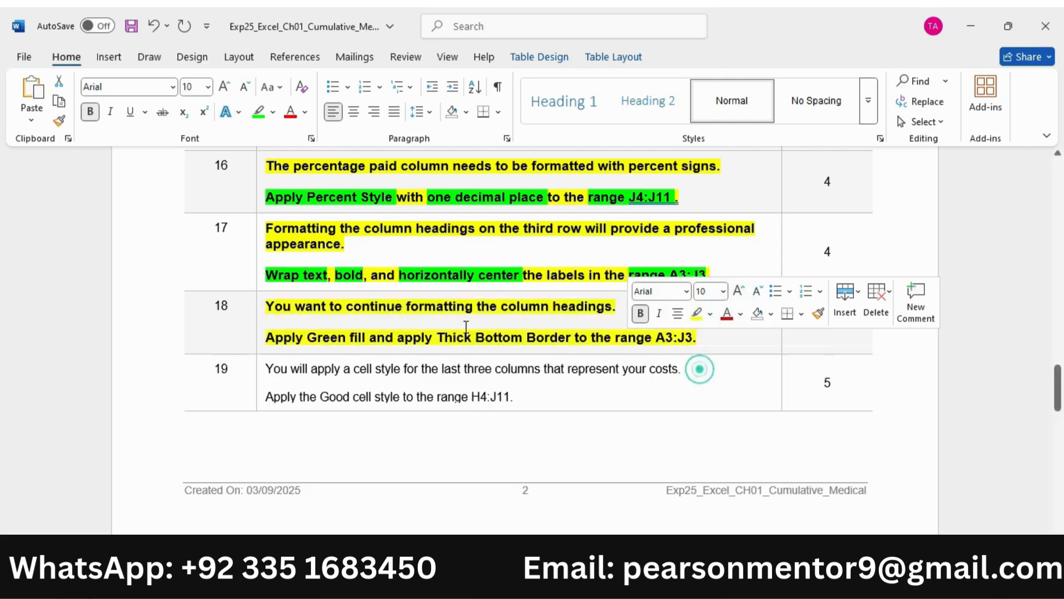
pyautogui.click(462, 325)
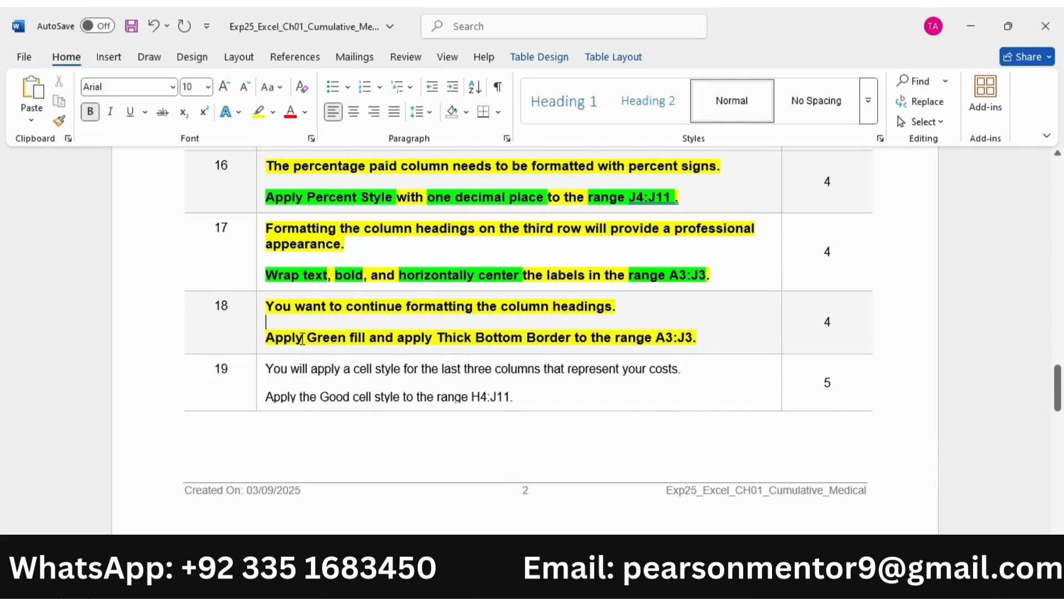
# Highlight "Green fill", "Thick Bottom Border" and "A3:J3" in instruction 18 in bright green.
pyautogui.moveTo(314, 337); pyautogui.dragTo(365, 337)
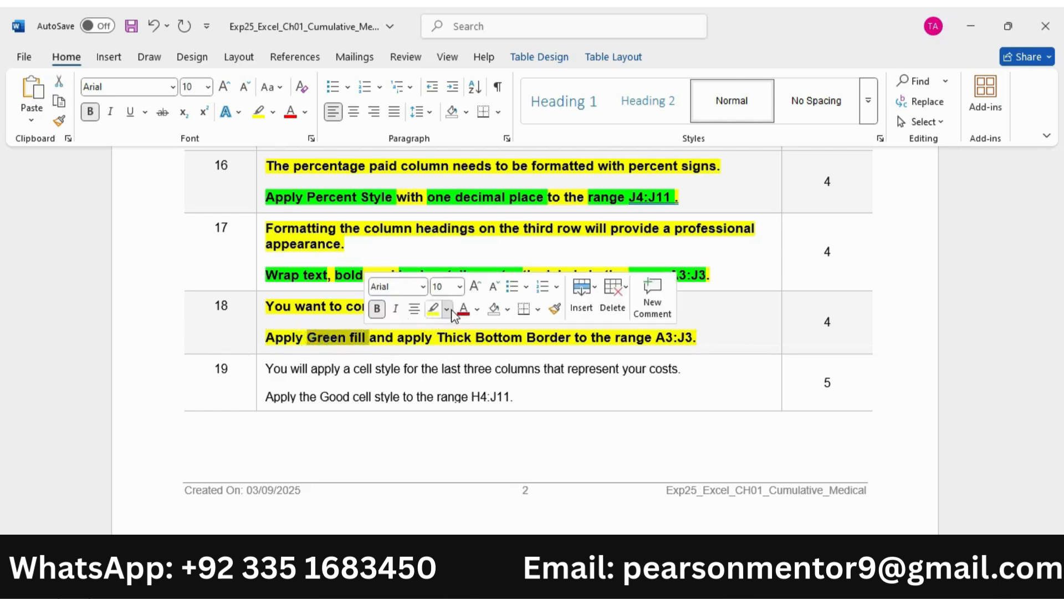
pyautogui.click(447, 308)
pyautogui.click(460, 366)
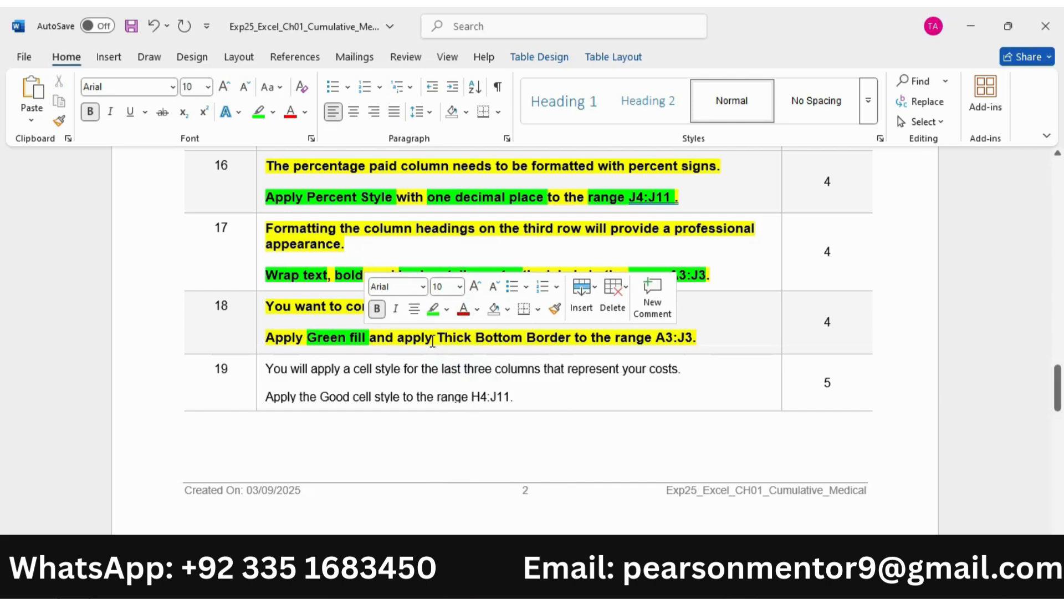
pyautogui.moveTo(438, 336); pyautogui.dragTo(573, 337)
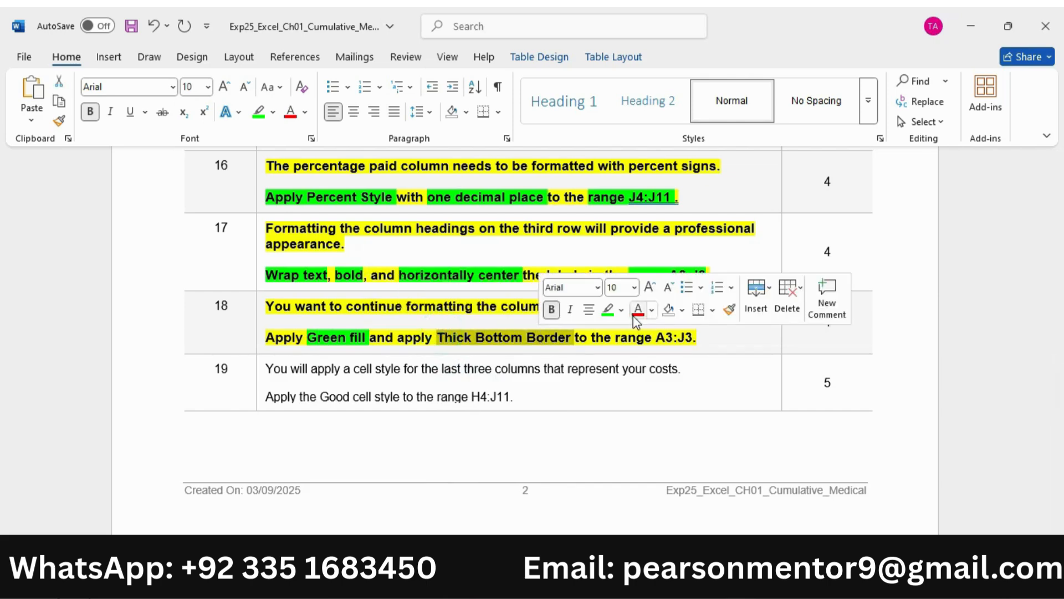
pyautogui.click(608, 315)
pyautogui.moveTo(656, 337); pyautogui.dragTo(692, 339)
pyautogui.click(751, 311)
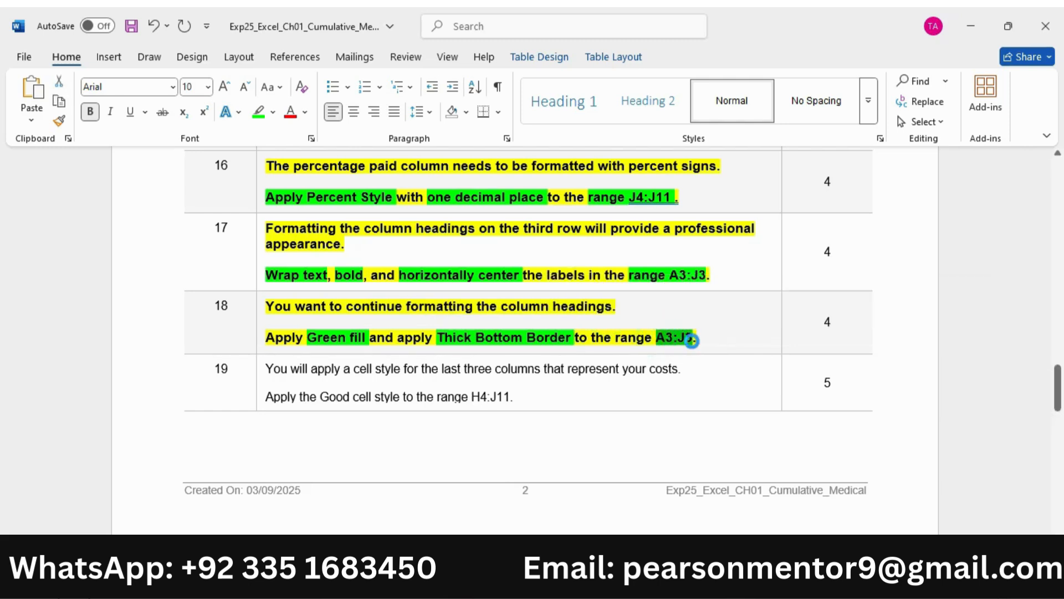
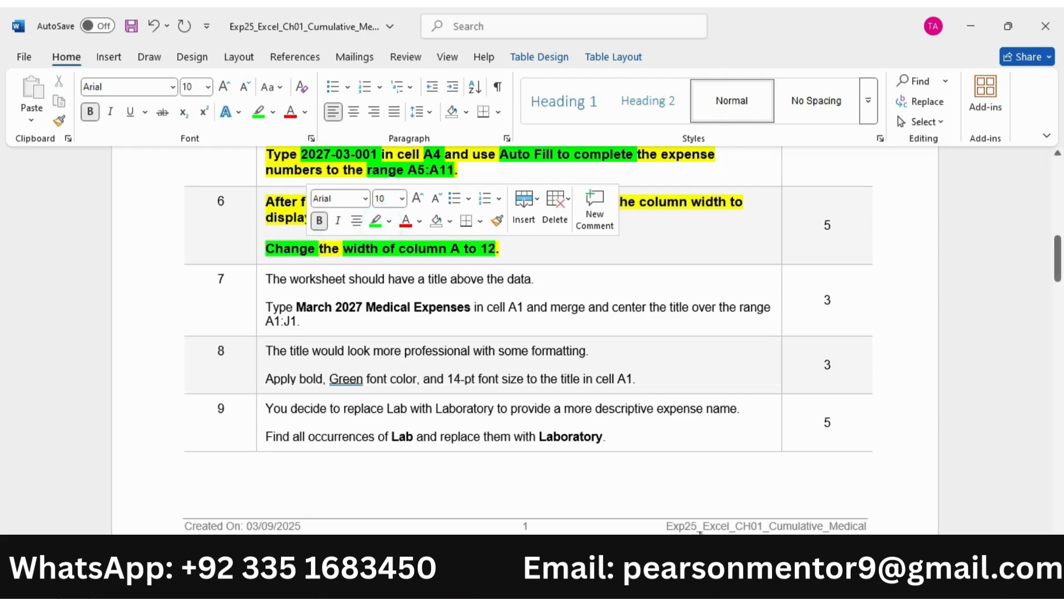
# Switch to Excel and set the width of column A to 12.
pyautogui.click(660, 582)
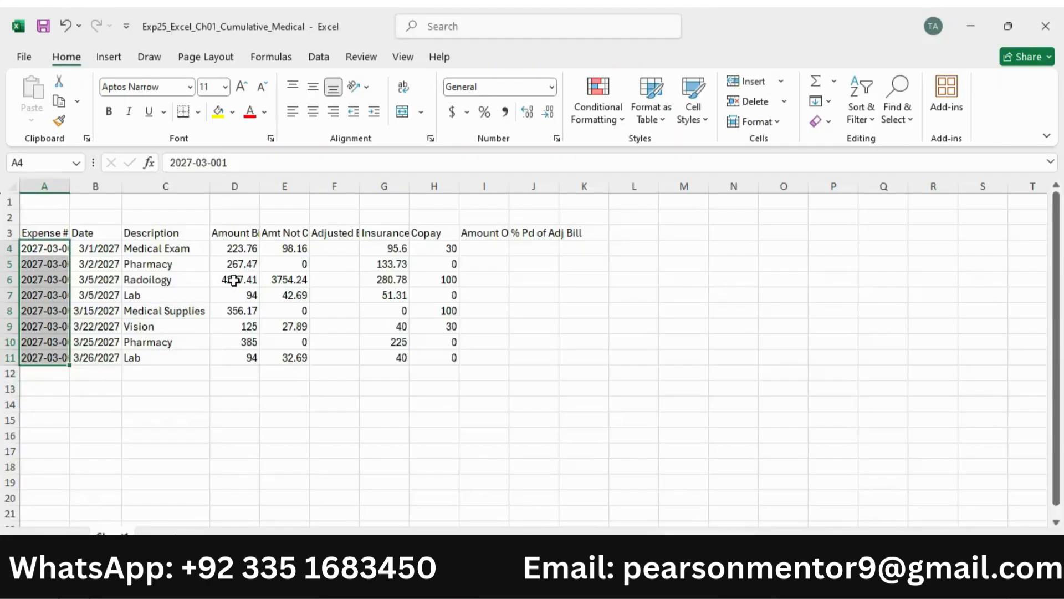
pyautogui.click(29, 186)
pyautogui.rightClick(31, 186)
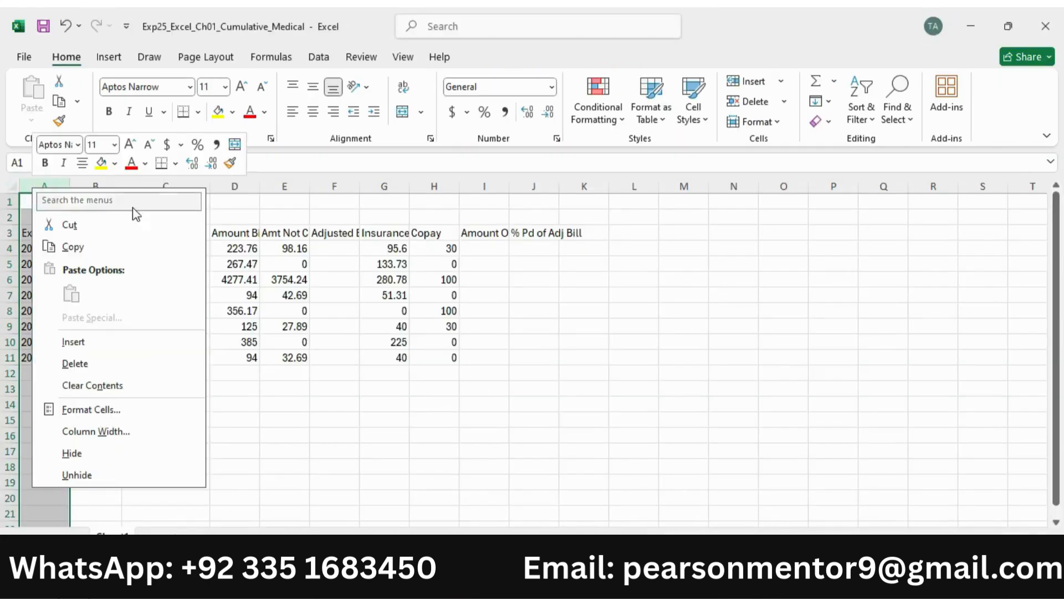
pyautogui.click(101, 432)
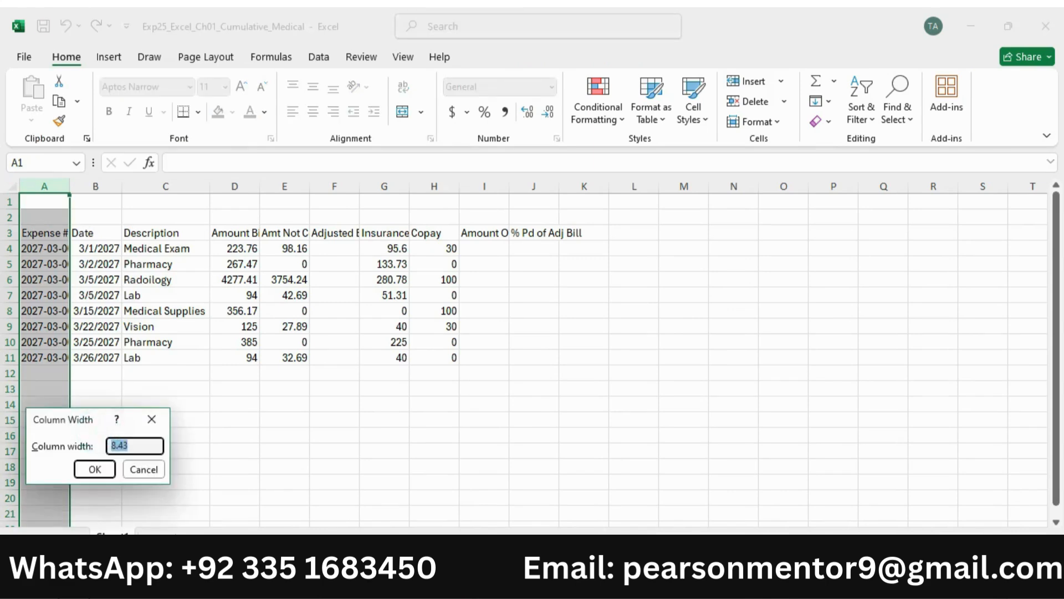
pyautogui.write('12')
pyautogui.click(99, 468)
# Switch to the Word instructions and make all the text of instruction 7 bold, size 10, with yellow highlighting.
pyautogui.hotkey('alt', 'Tab')
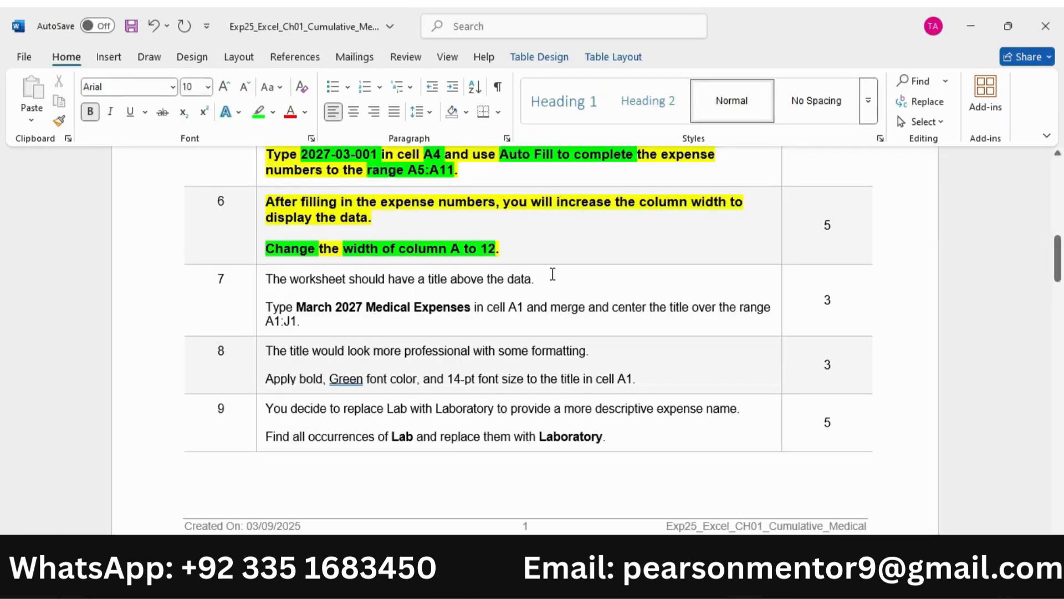
pyautogui.click(267, 280)
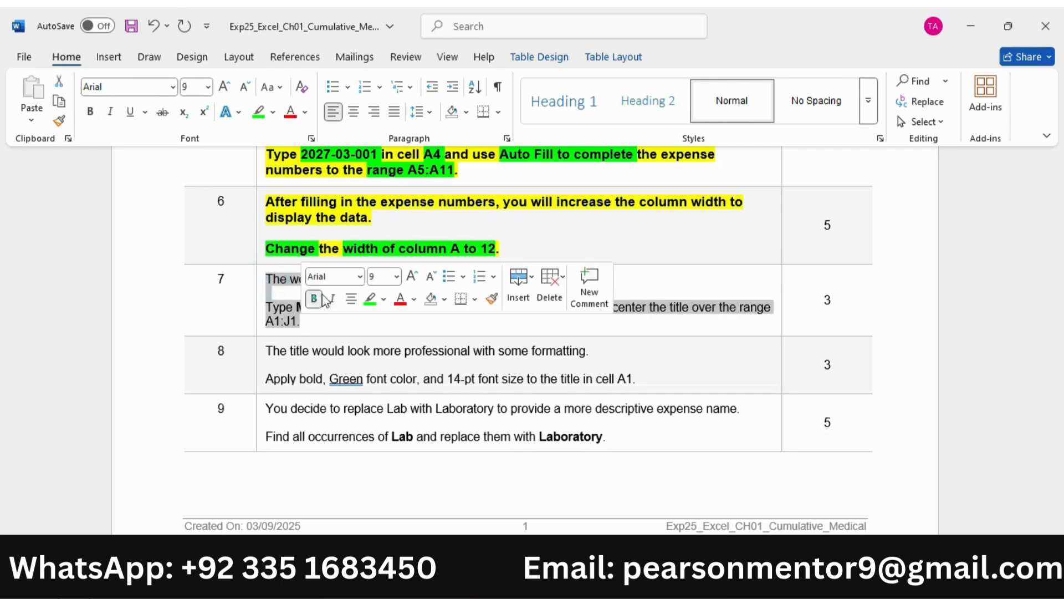
pyautogui.click(313, 298)
pyautogui.click(412, 276)
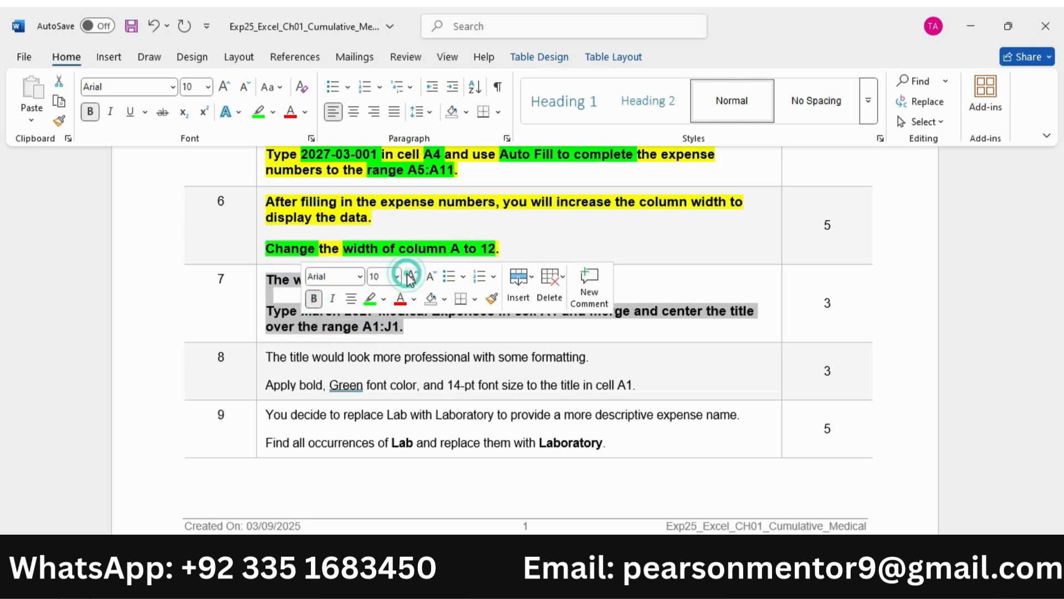
pyautogui.click(384, 301)
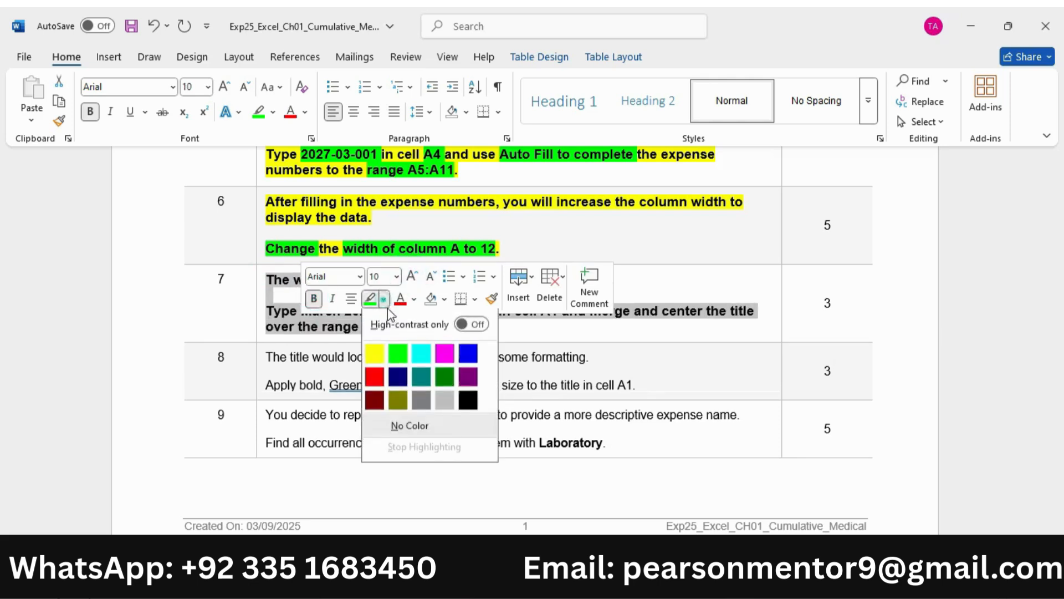
pyautogui.click(377, 353)
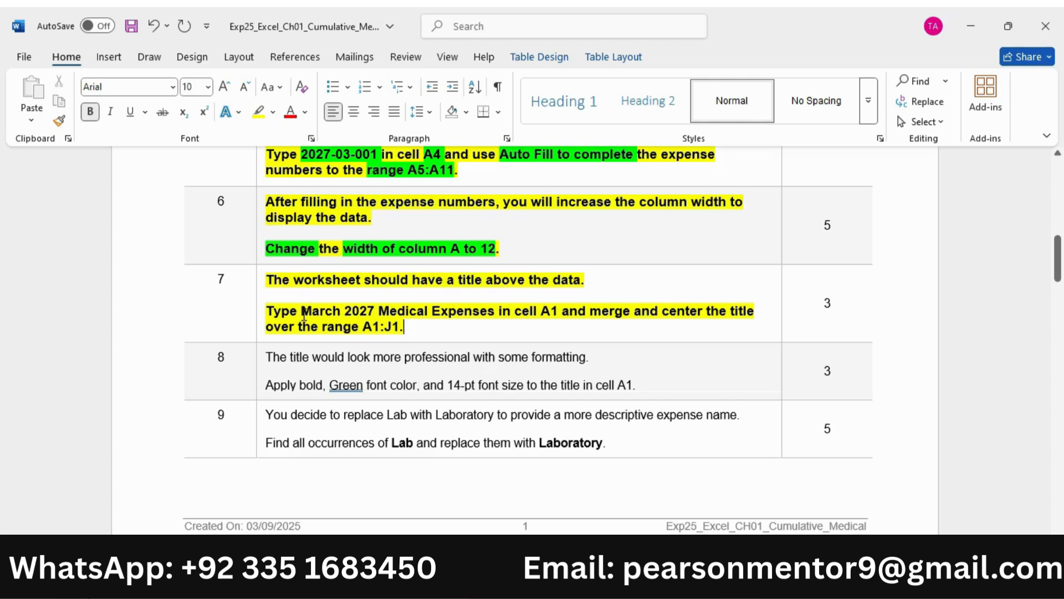
# Highlight "March 2027 Medical Expenses", "A1", "merge and center" and "A1:J1" in instruction 7 in bright green.
pyautogui.moveTo(301, 310); pyautogui.dragTo(495, 312)
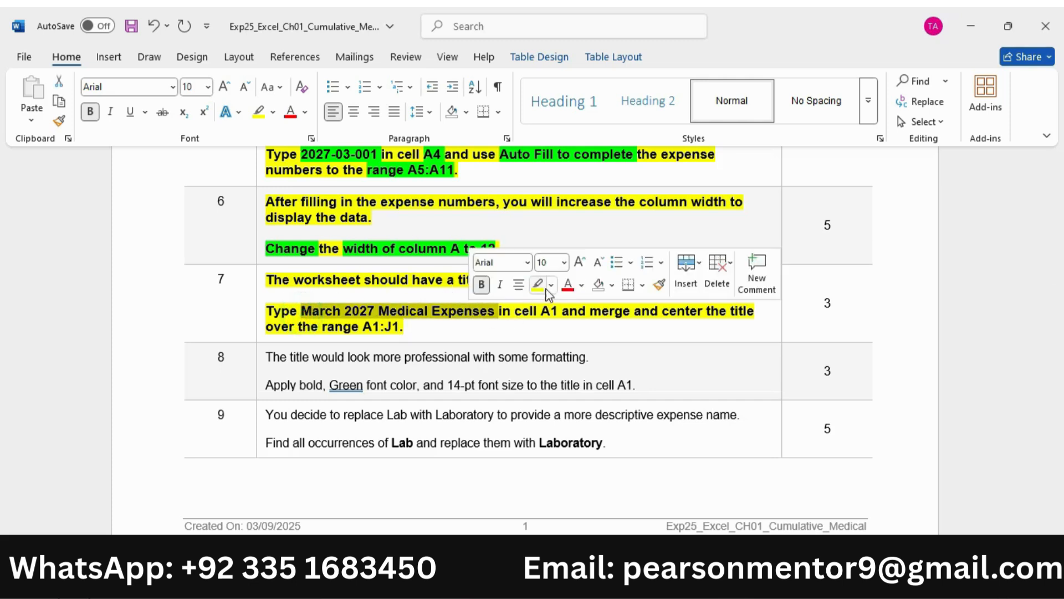
pyautogui.click(551, 286)
pyautogui.click(566, 340)
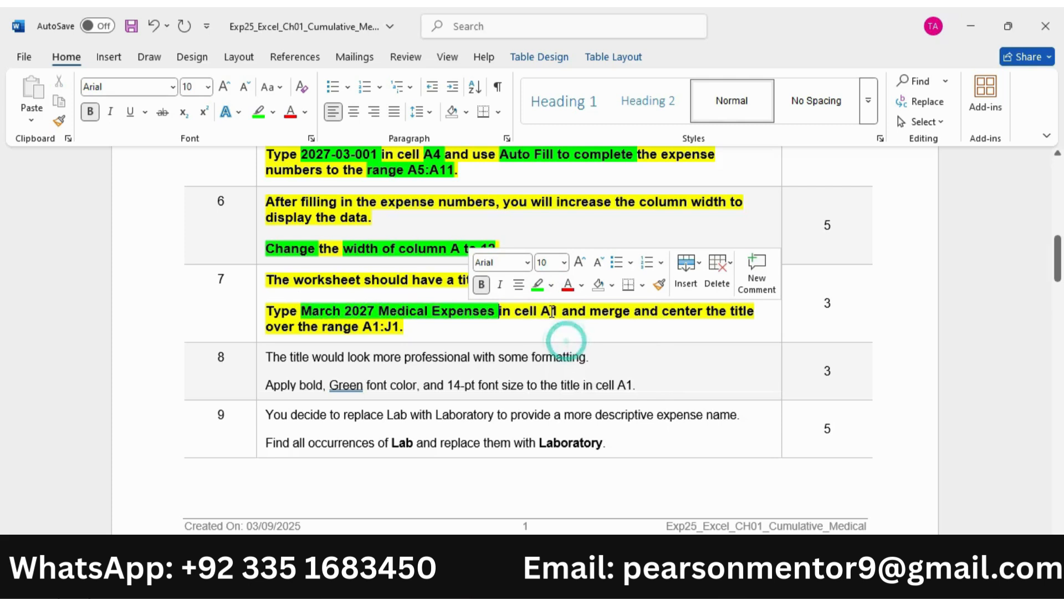
pyautogui.doubleClick(549, 311)
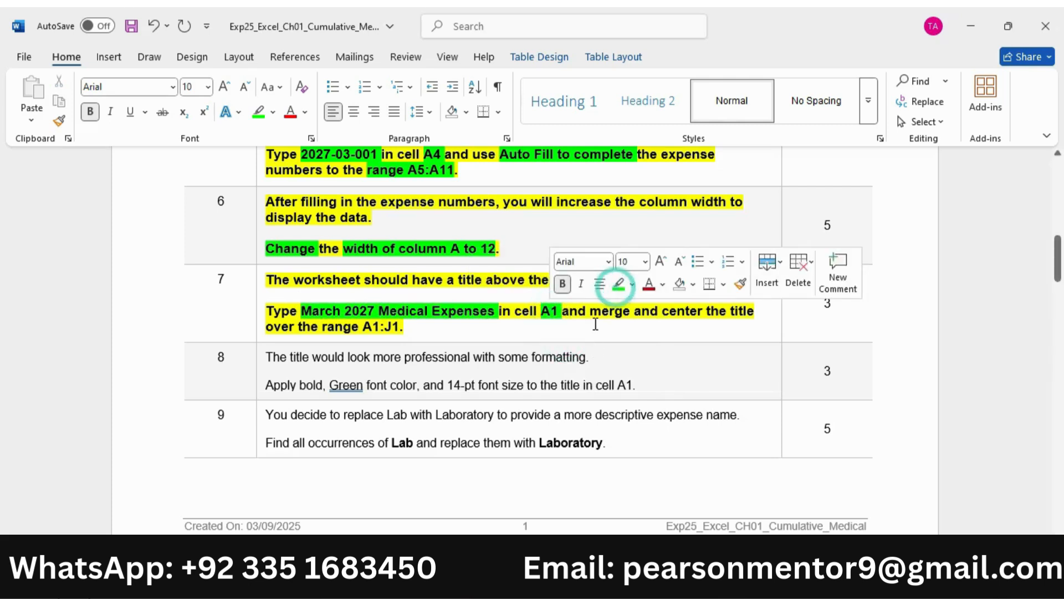
pyautogui.click(616, 281)
pyautogui.moveTo(591, 311); pyautogui.dragTo(707, 312)
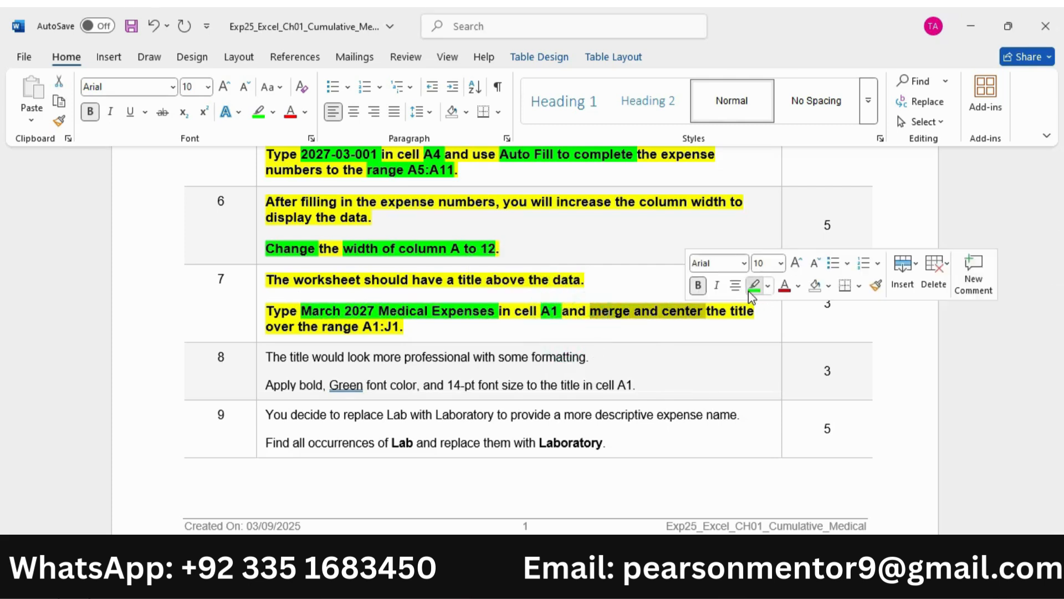
pyautogui.click(754, 286)
pyautogui.moveTo(364, 326); pyautogui.dragTo(400, 327)
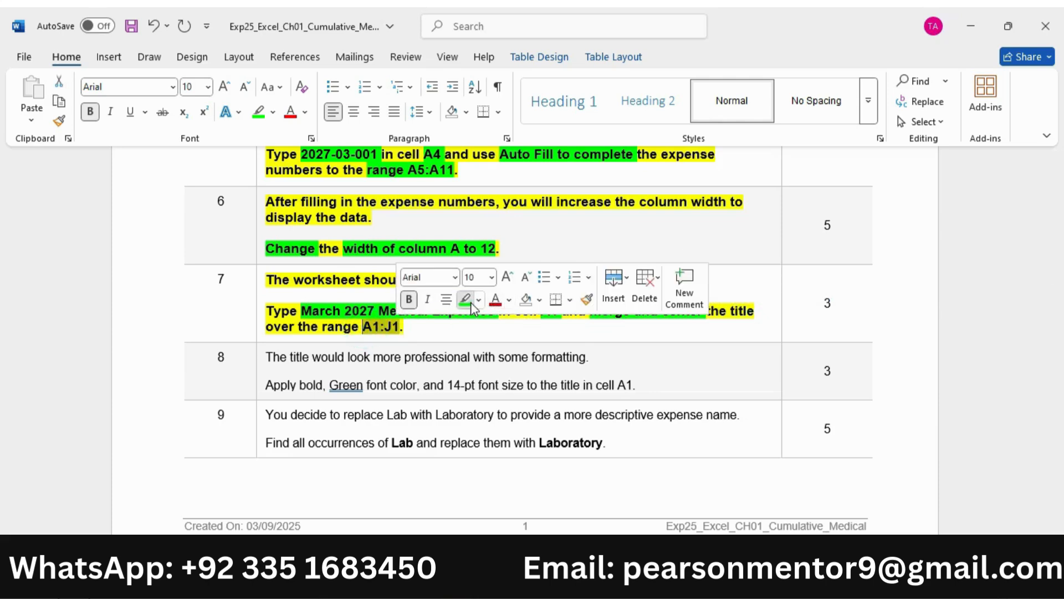
pyautogui.click(466, 300)
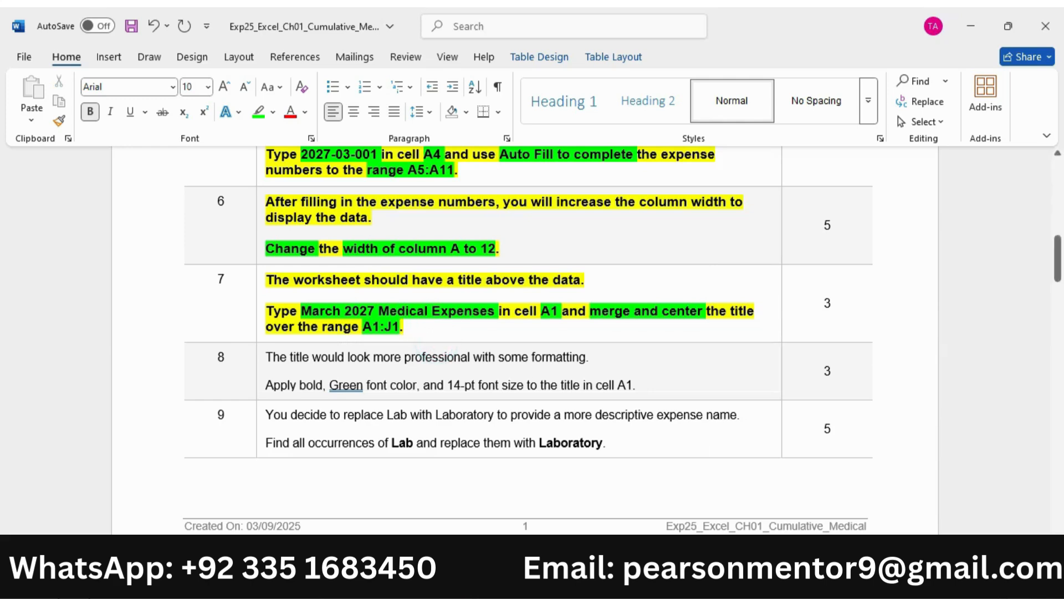
# Switch to Excel and enter the title "March 2027 Medical Expenses" in cell A1.
pyautogui.click(774, 580)
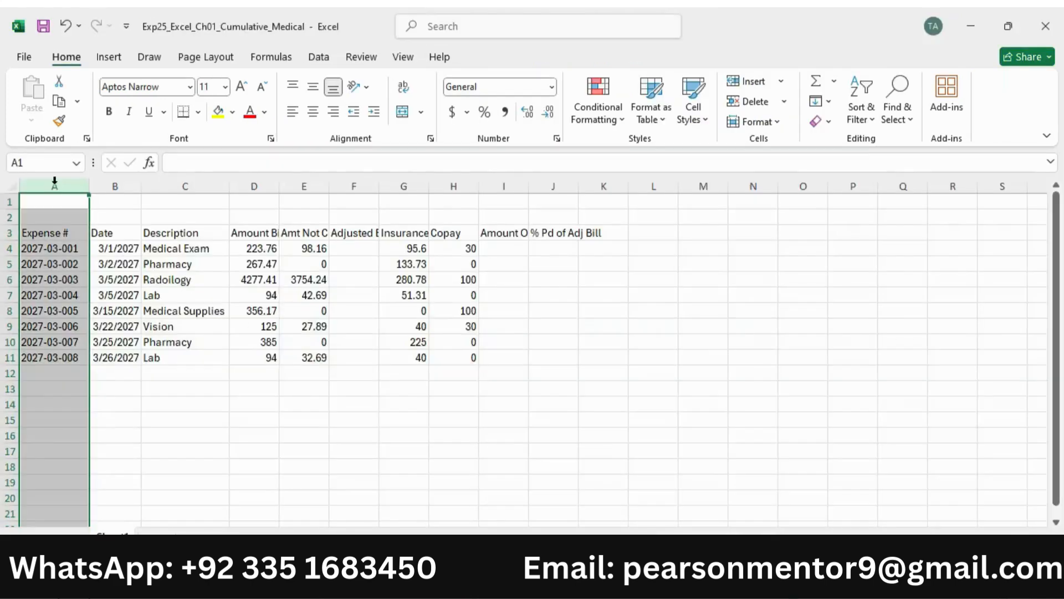
pyautogui.click(41, 162)
pyautogui.press('Return')
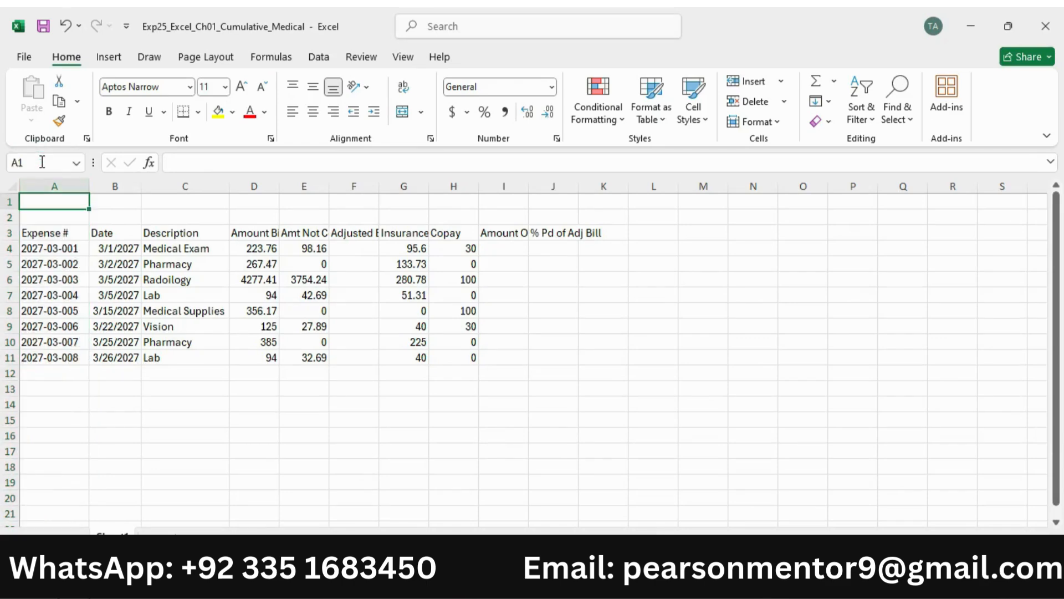
pyautogui.write('Mar')
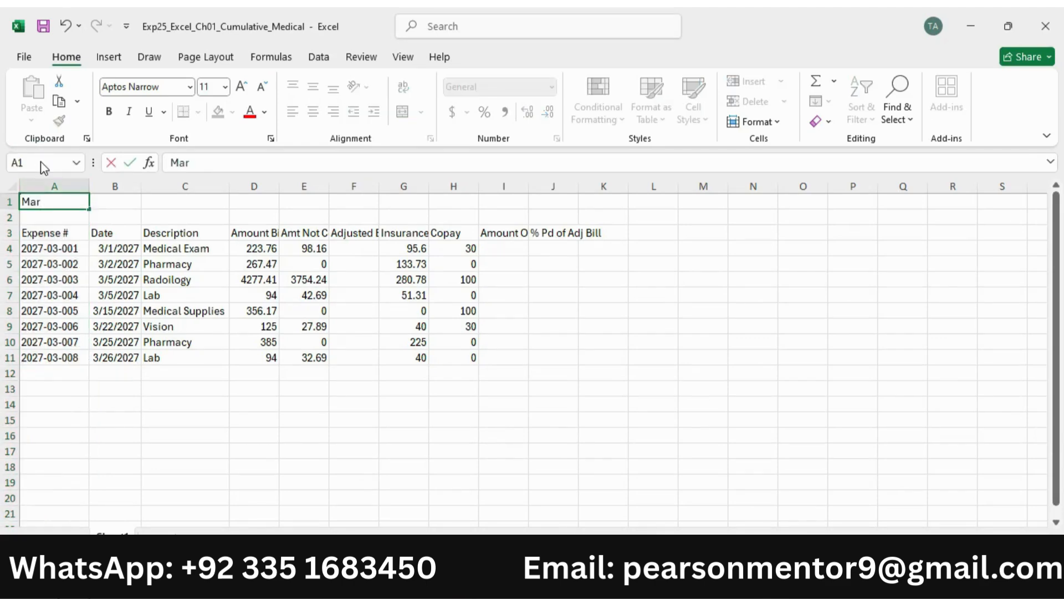
pyautogui.write('ch 2027 Medical')
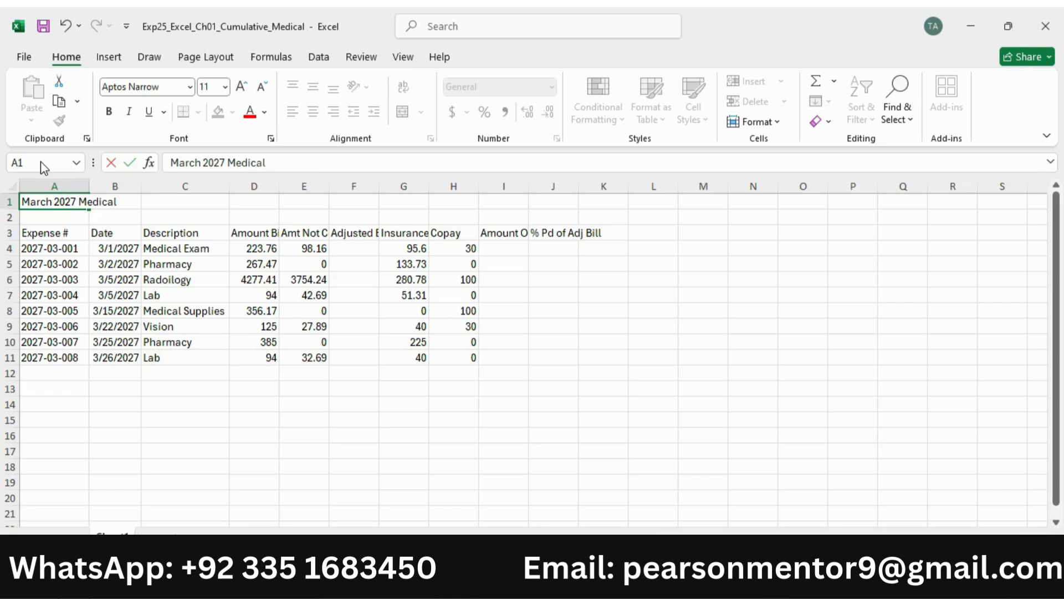
pyautogui.write(' Expenses')
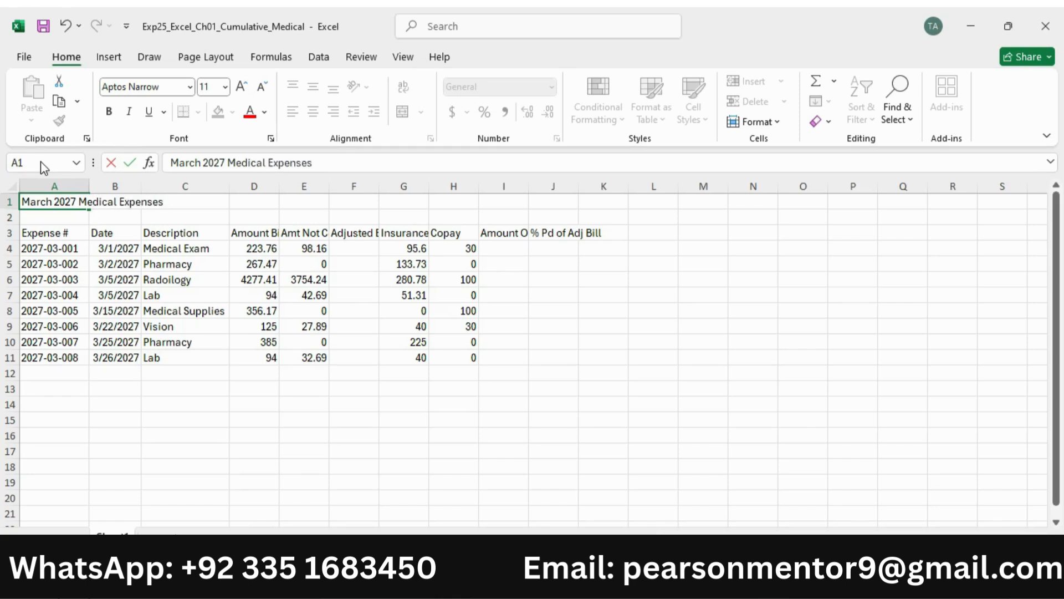
# Merge and center the title "March 2027 Medical Expenses" across the range A1:J1.
pyautogui.hotkey('alt', 'Tab')
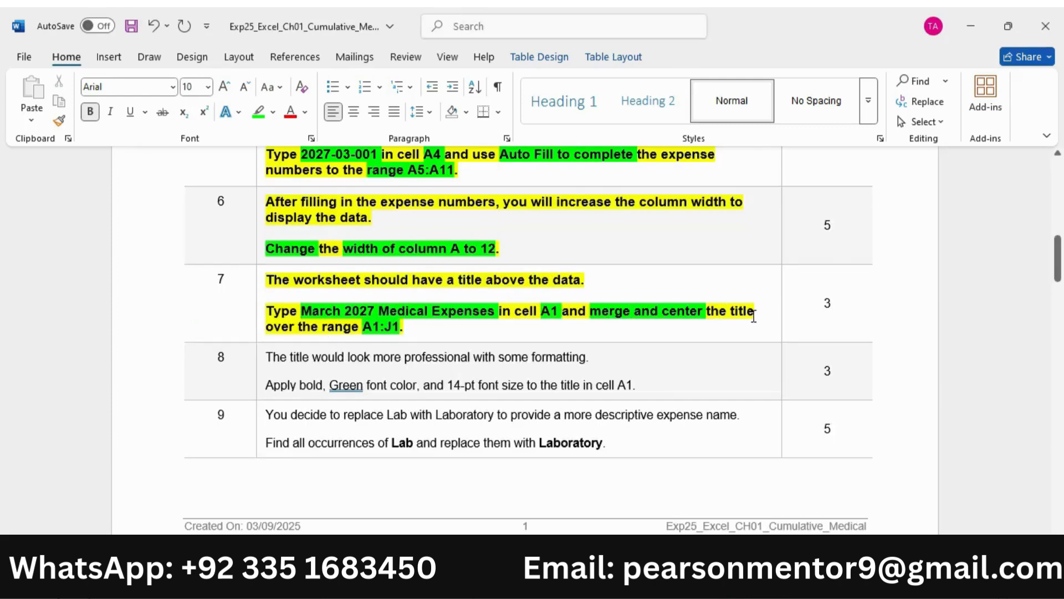
pyautogui.hotkey('alt', 'Tab')
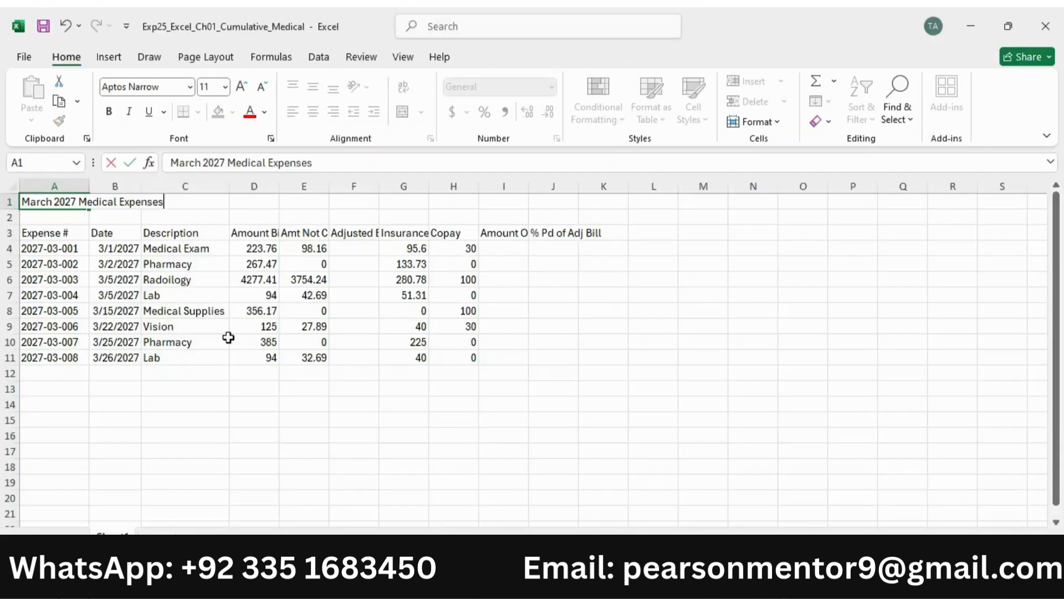
pyautogui.click(224, 186)
pyautogui.click(35, 163)
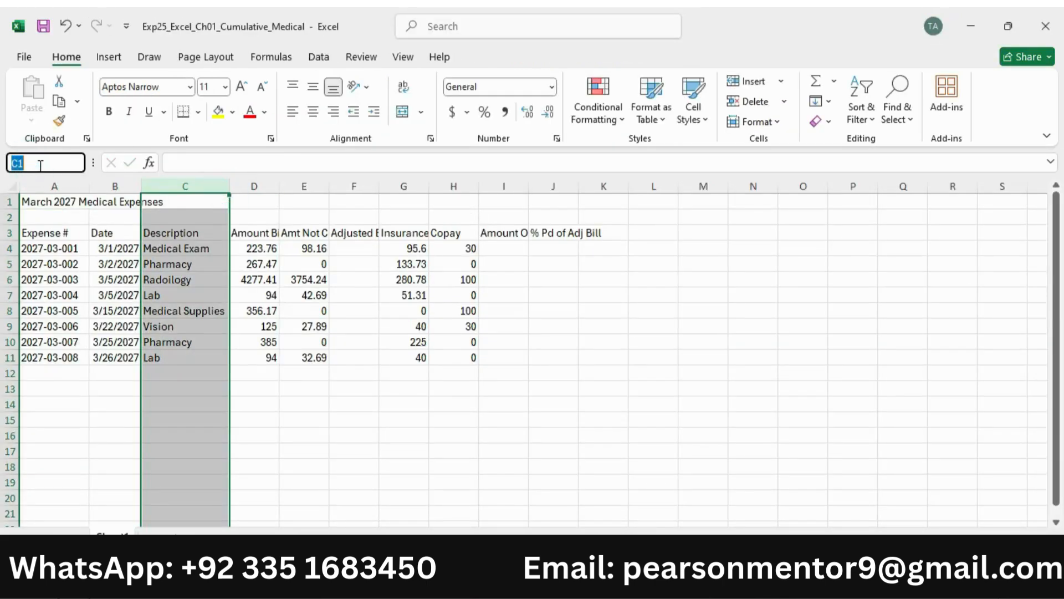
pyautogui.write('A1:J1')
pyautogui.press('Return')
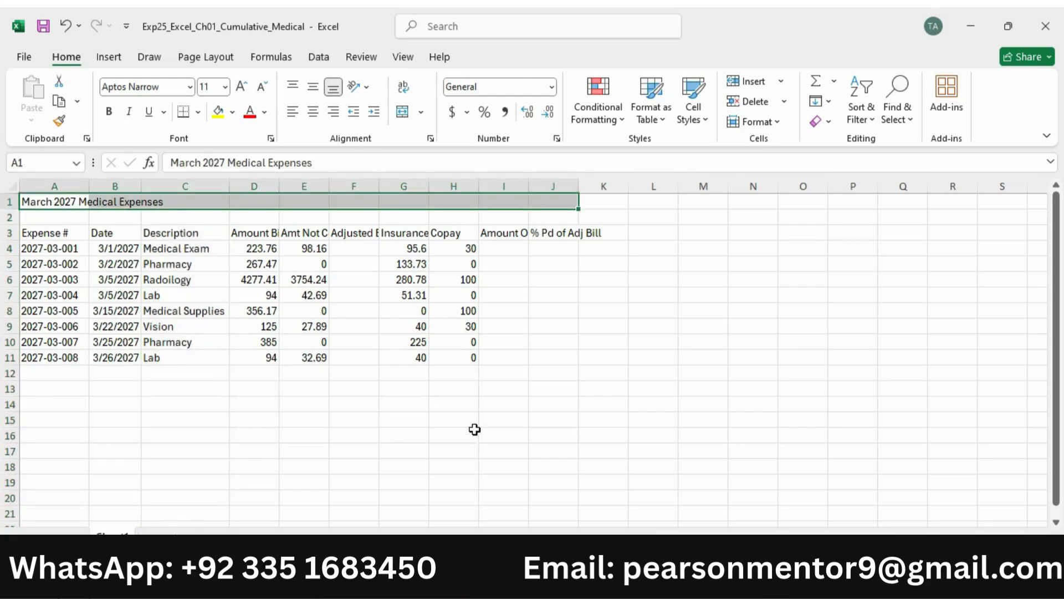
pyautogui.hotkey('alt', 'Tab')
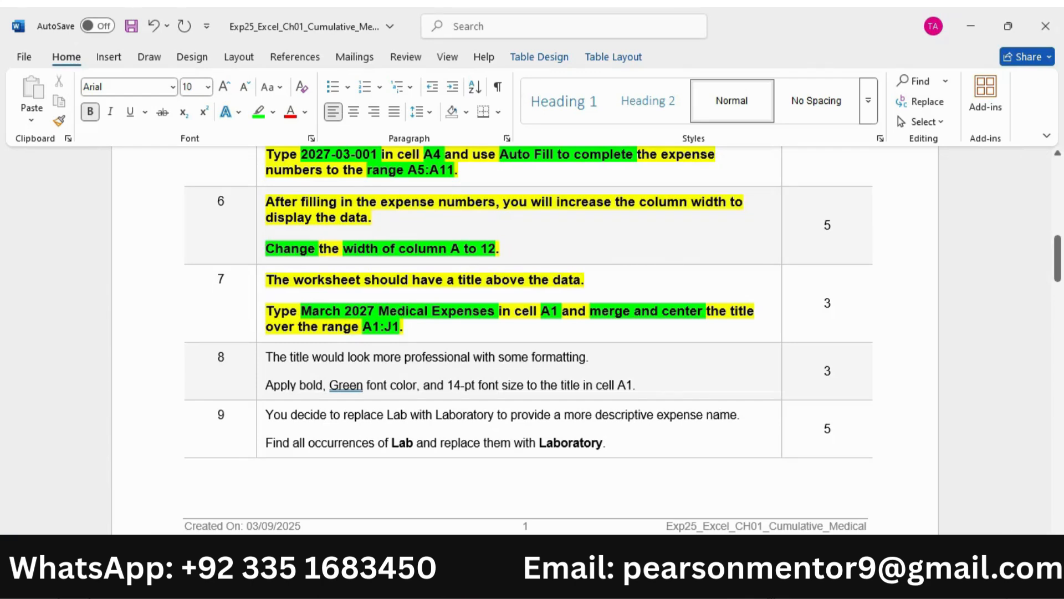
pyautogui.click(739, 577)
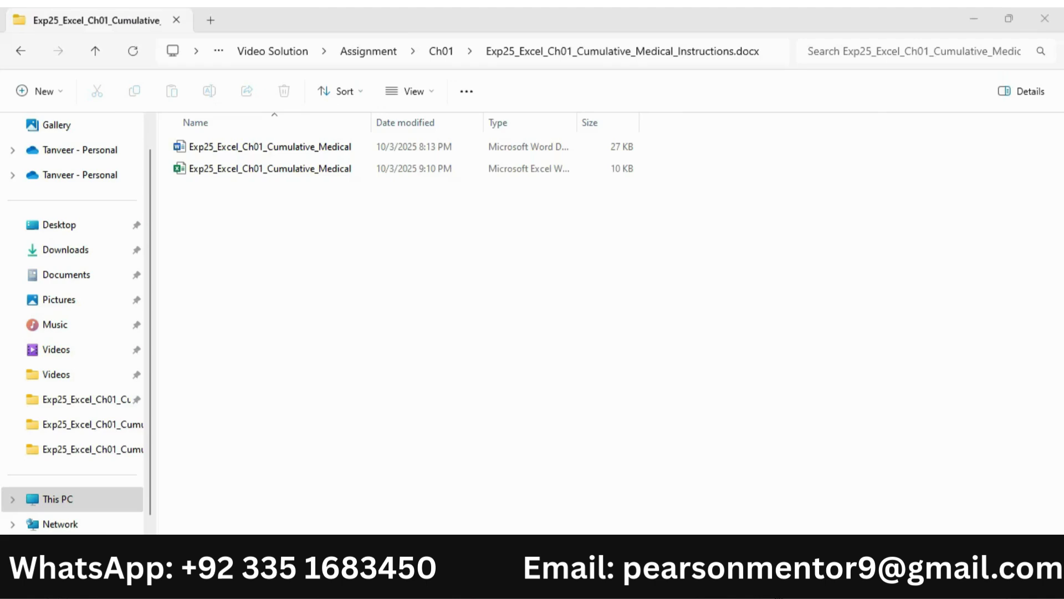
pyautogui.click(774, 581)
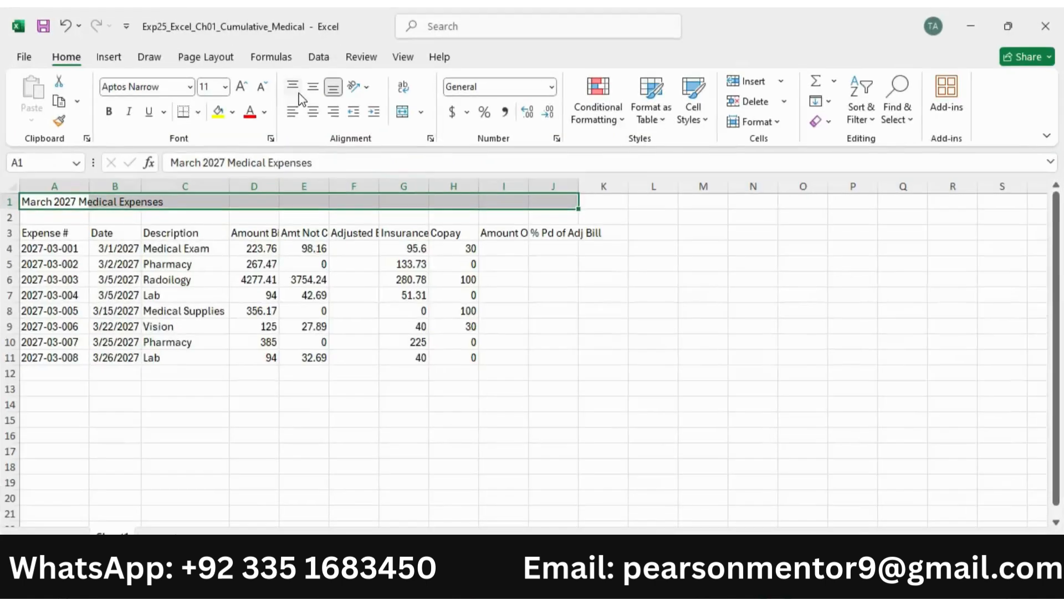
pyautogui.click(421, 112)
pyautogui.click(451, 133)
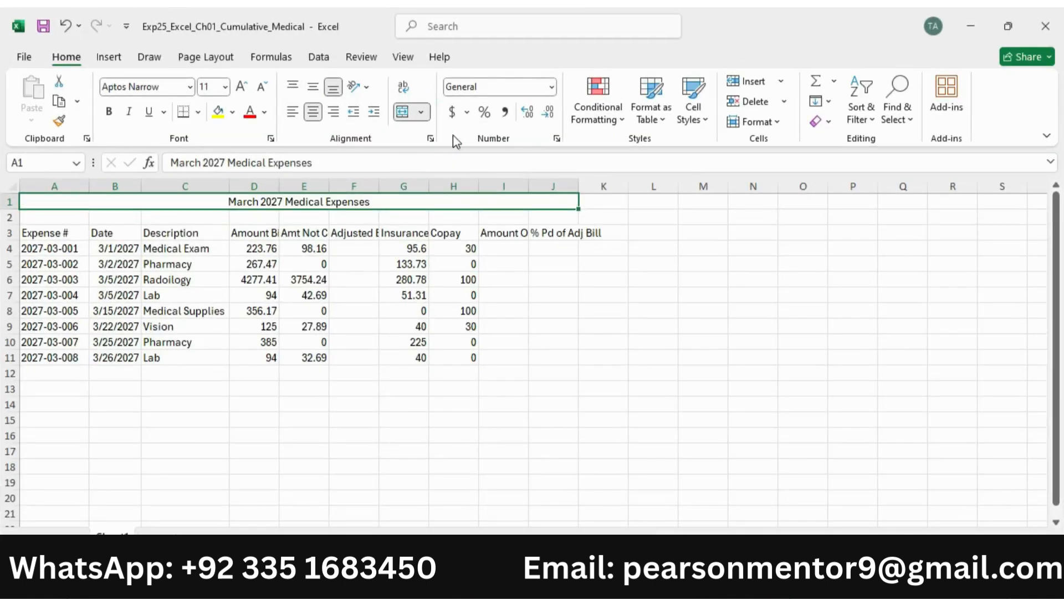
# Switch to the Word instructions and make all the text of instruction 8 bold, size 10, with yellow highlighting.
pyautogui.hotkey('alt', 'Tab')
pyautogui.scroll(-2, 486, 345)
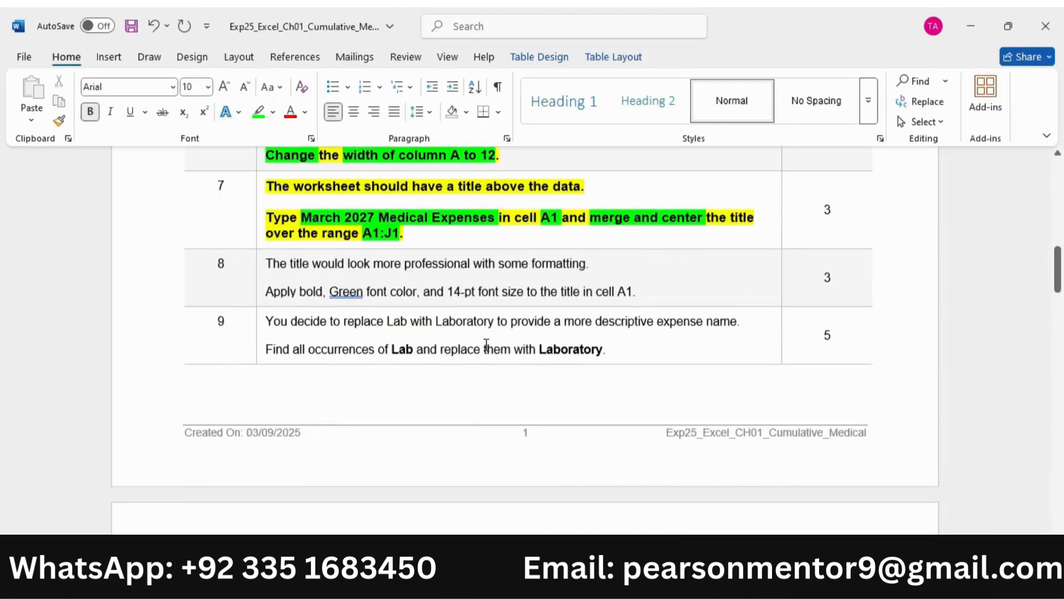
pyautogui.moveTo(271, 262); pyautogui.dragTo(637, 290)
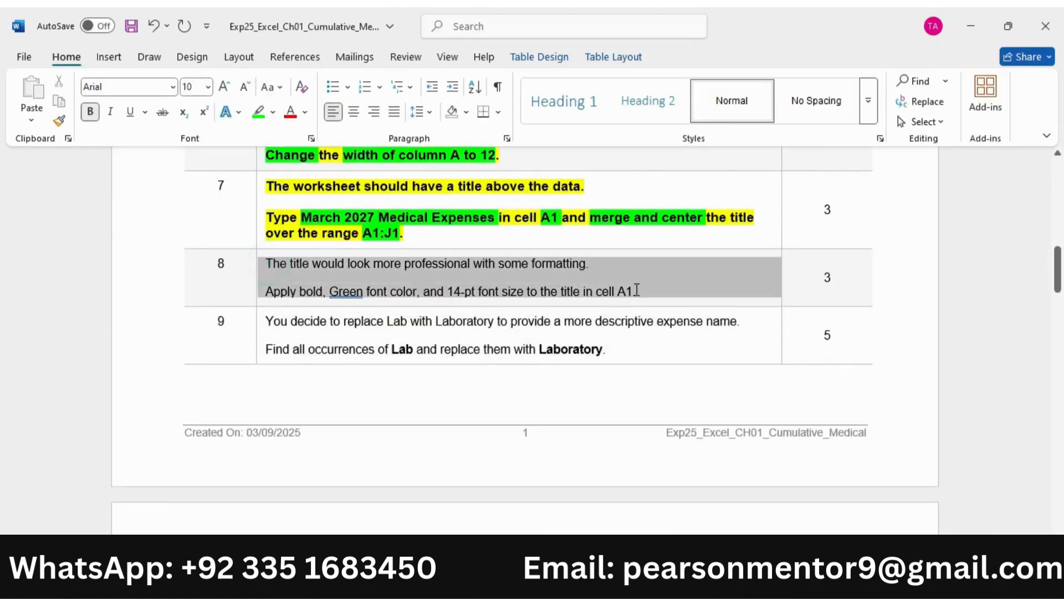
pyautogui.click(647, 261)
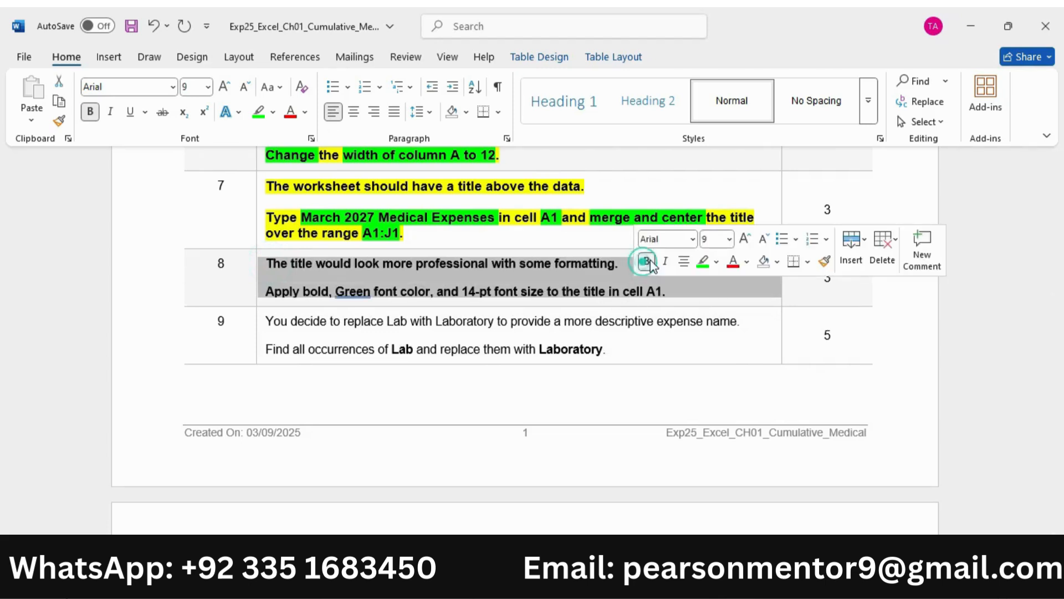
pyautogui.click(746, 239)
pyautogui.click(716, 261)
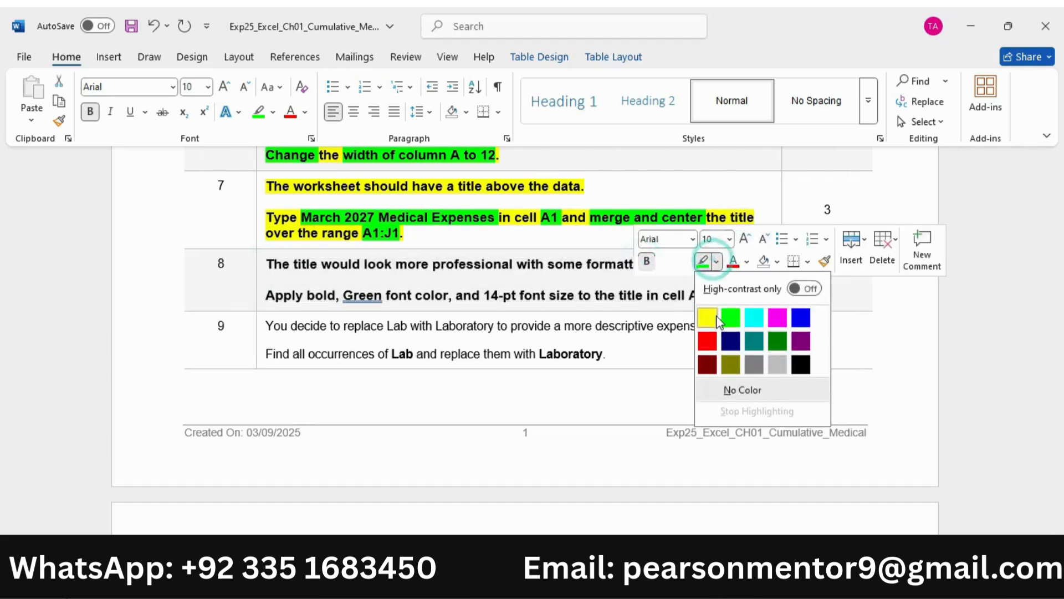
pyautogui.click(544, 272)
pyautogui.click(544, 272)
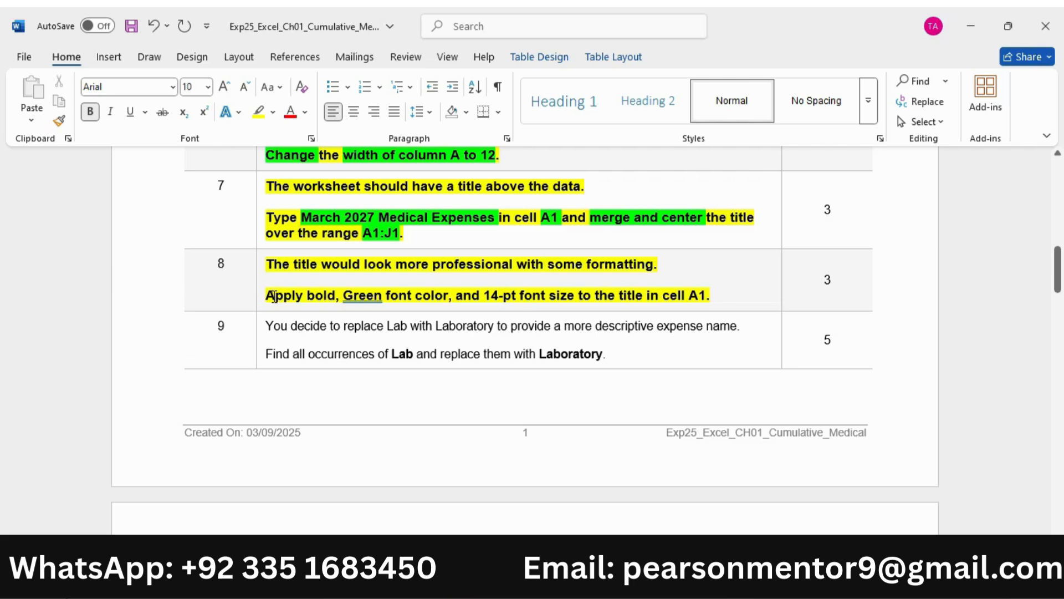
# Highlight "Apply bold", "Green font", "14-pt font" and "title in cell A1" in instruction 8 in bright green.
pyautogui.moveTo(273, 297); pyautogui.dragTo(335, 296)
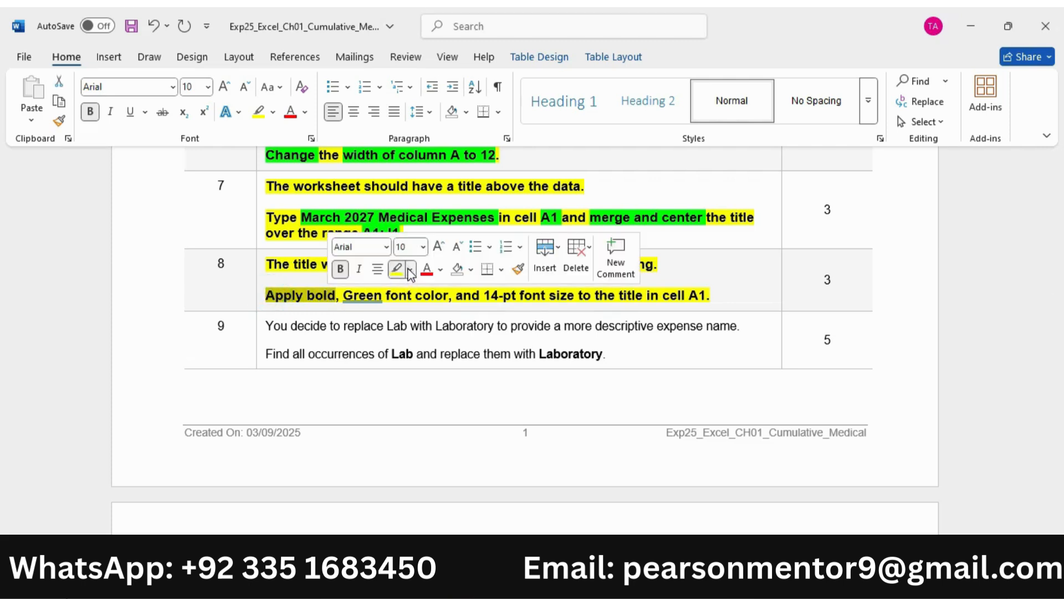
pyautogui.click(411, 271)
pyautogui.click(419, 325)
pyautogui.doubleClick(357, 296)
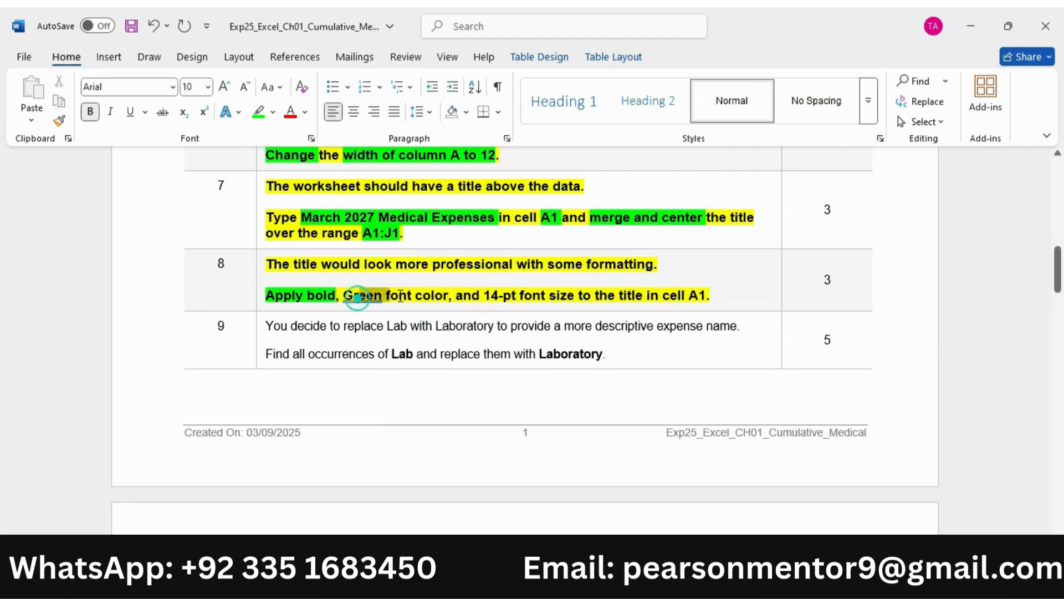
pyautogui.moveTo(400, 297); pyautogui.dragTo(411, 297)
pyautogui.click(477, 276)
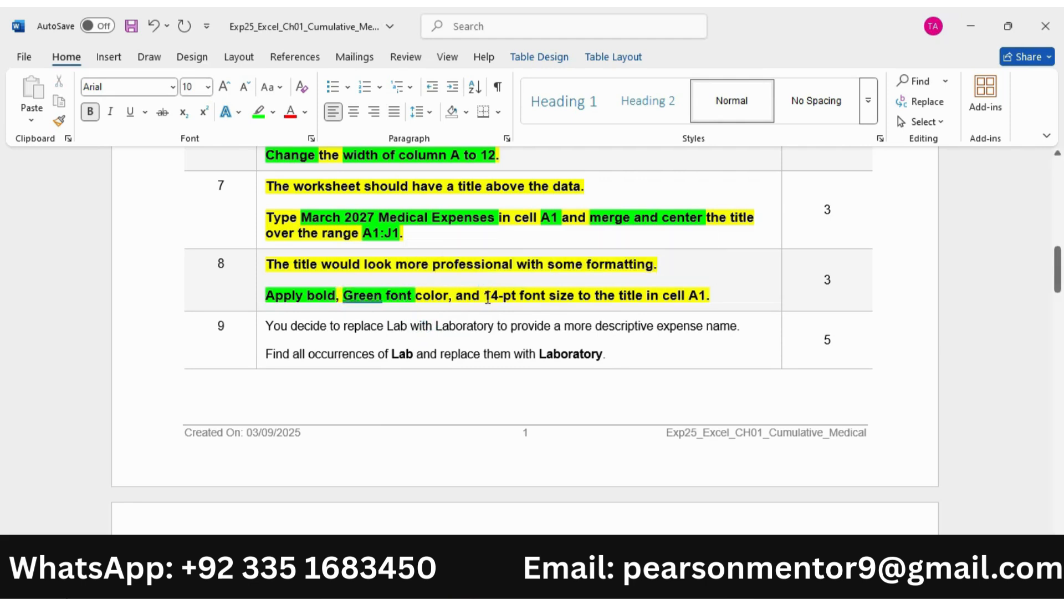
pyautogui.moveTo(485, 297); pyautogui.dragTo(549, 297)
pyautogui.click(608, 271)
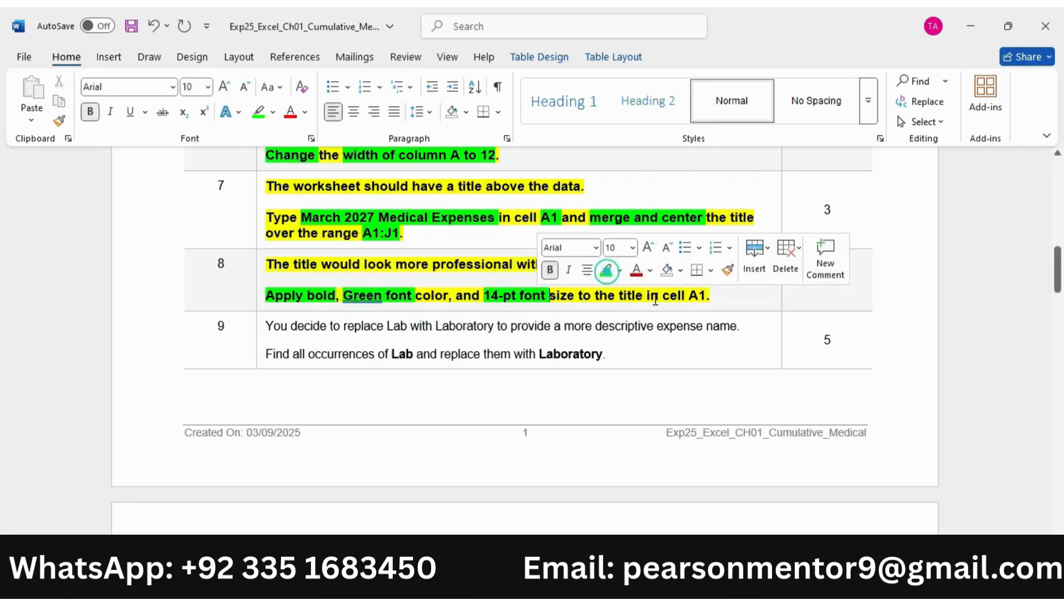
pyautogui.moveTo(620, 297); pyautogui.dragTo(708, 297)
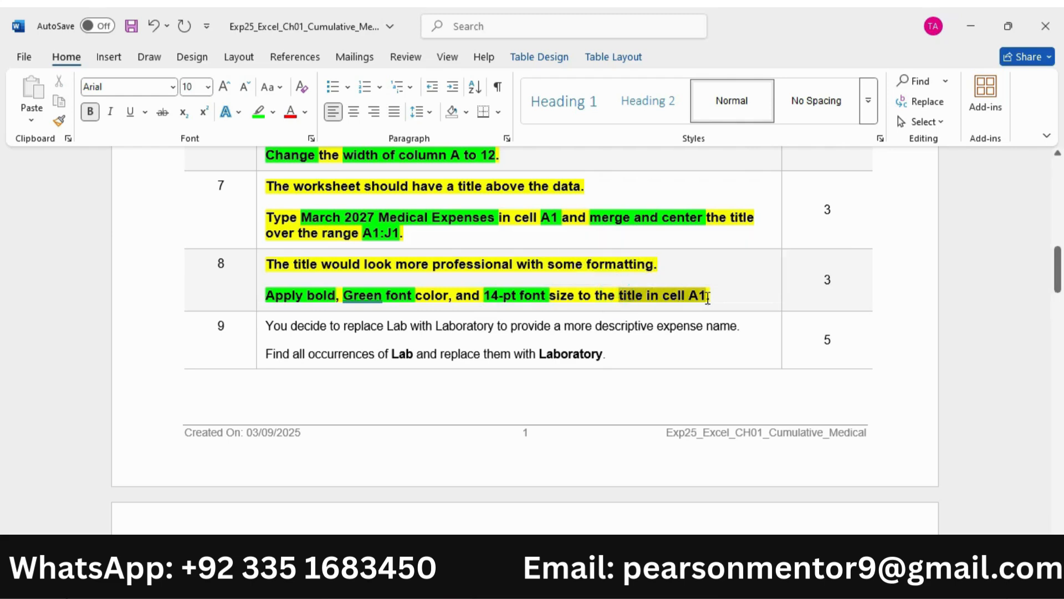
pyautogui.click(772, 271)
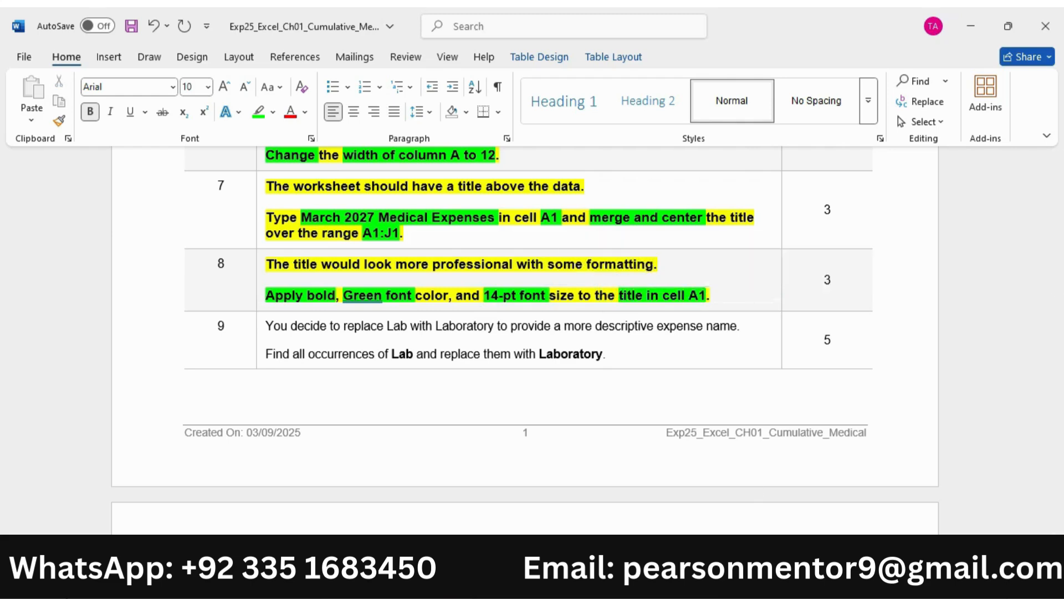
# Switch to Excel and format the title in cell A1 as bold, with the standard Green font color and size 14.
pyautogui.hotkey('alt', 'Tab')
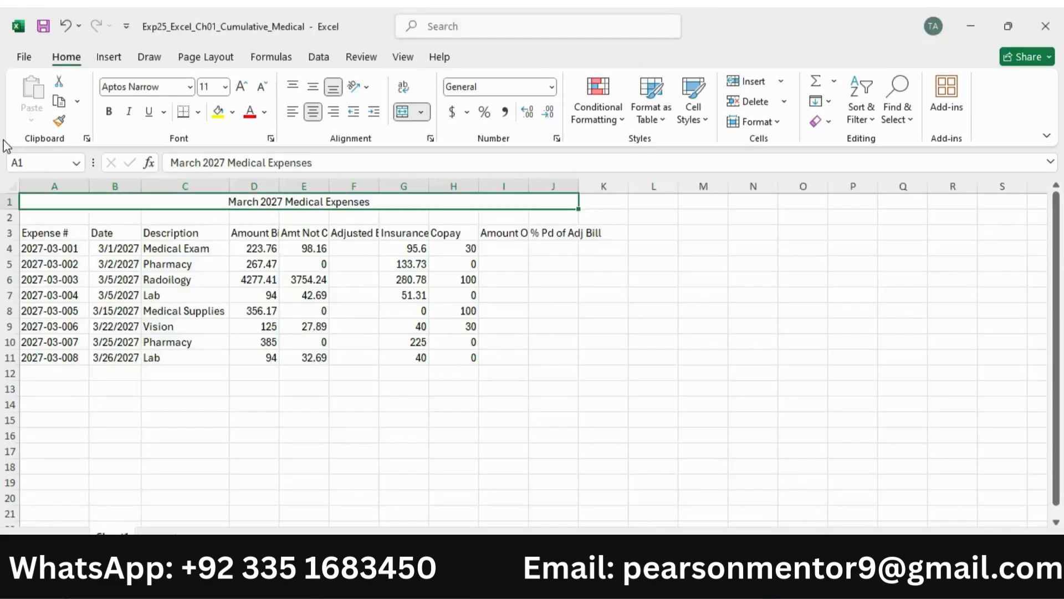
pyautogui.click(108, 113)
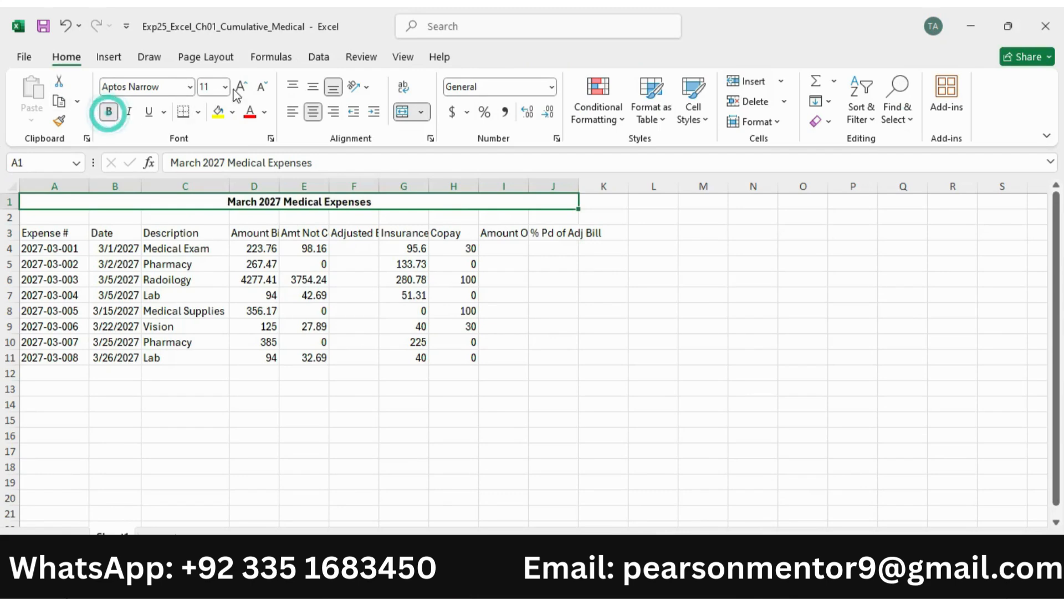
pyautogui.click(265, 112)
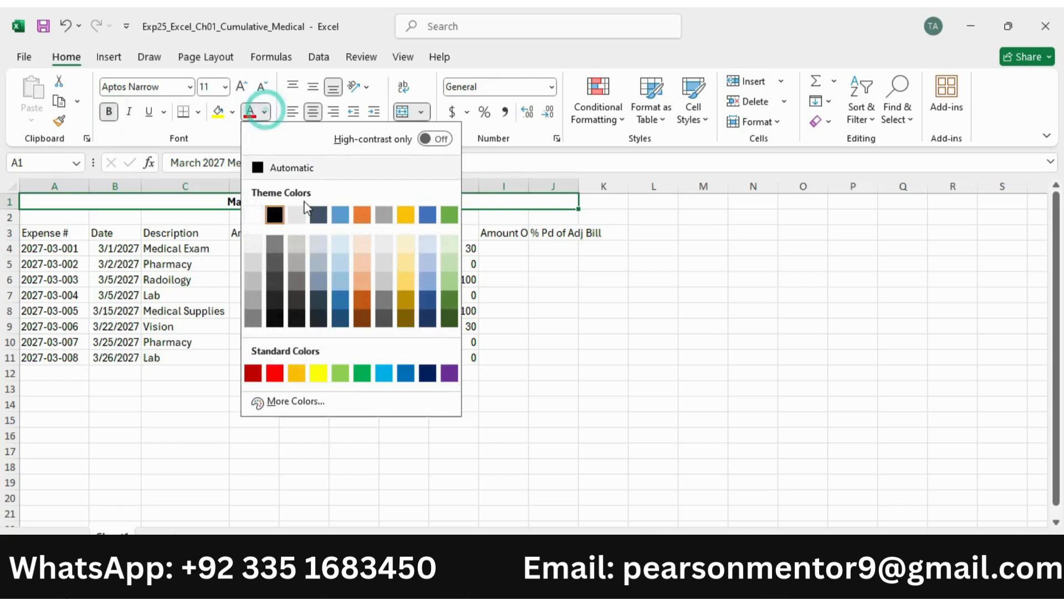
pyautogui.click(370, 375)
pyautogui.click(224, 87)
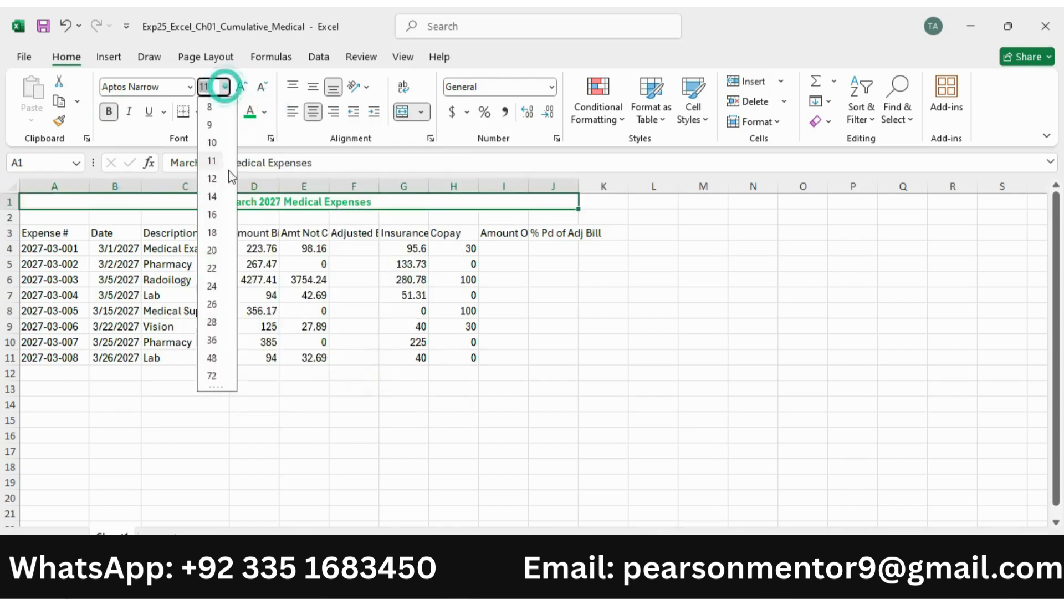
pyautogui.click(212, 196)
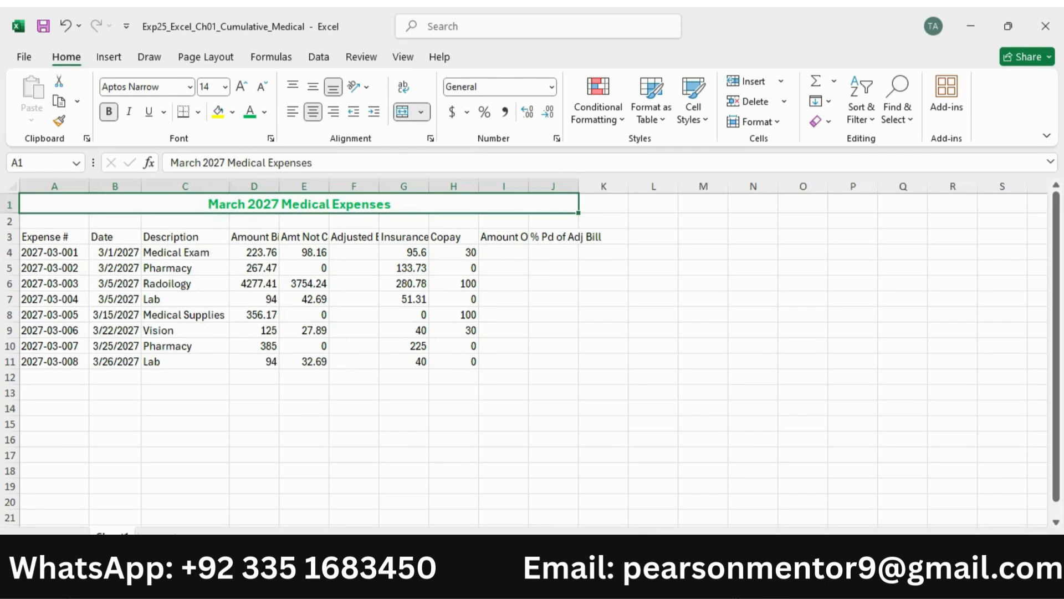
# Switch to the Word instructions and make all the text of instruction 9 bold, size 10, with yellow highlighting.
pyautogui.click(743, 582)
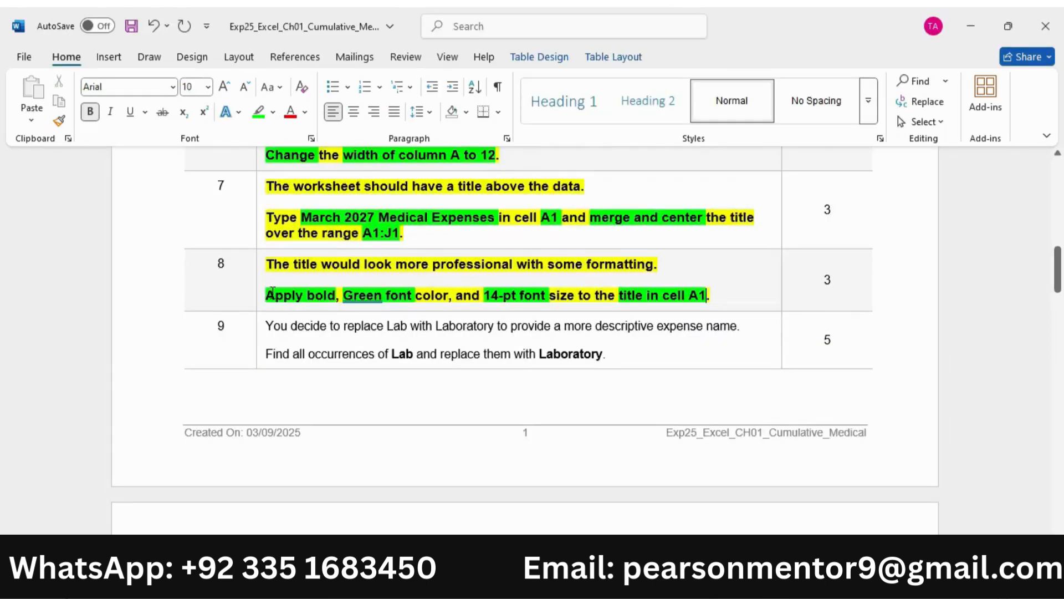
pyautogui.moveTo(266, 326); pyautogui.dragTo(639, 359)
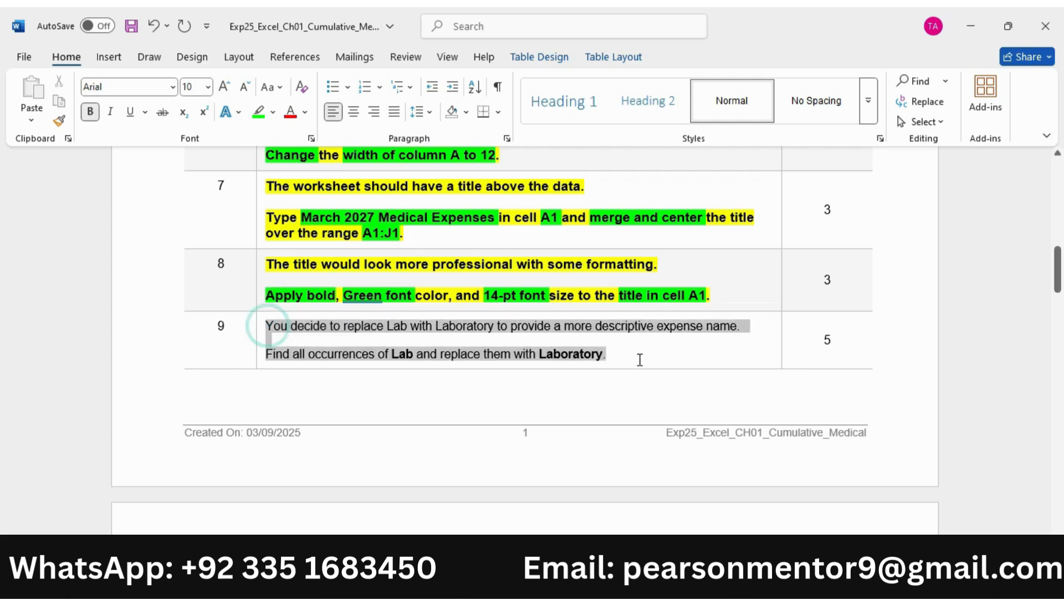
pyautogui.click(650, 332)
pyautogui.click(749, 310)
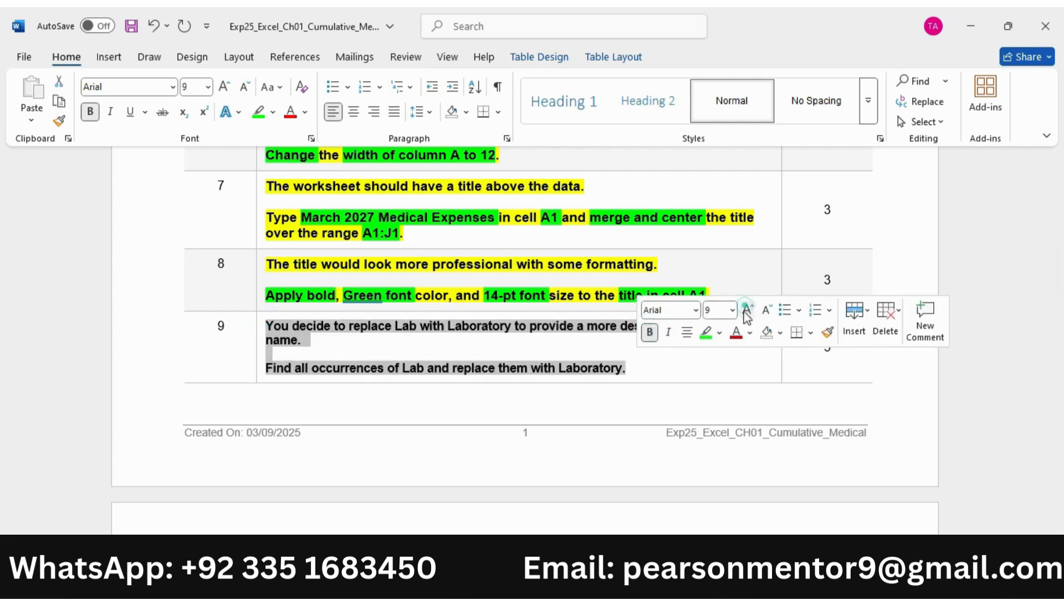
pyautogui.click(720, 332)
pyautogui.click(711, 389)
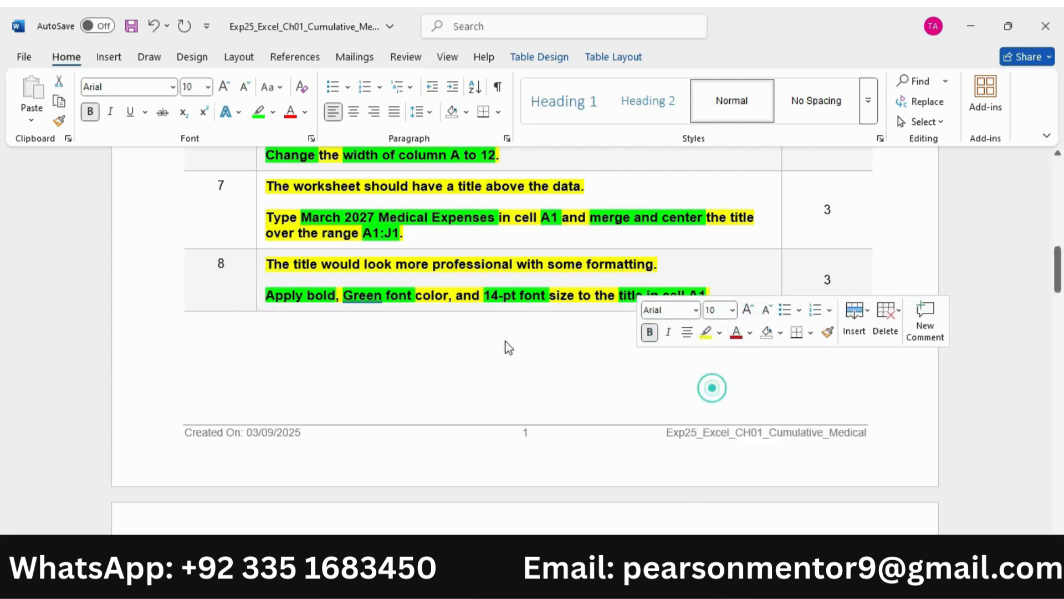
# Highlight "Find all occurrences", "Lab", "replace" and "Laboratory" in the last sentence of instruction 9 in bright green, and switch to Excel.
pyautogui.scroll(-6, 503, 344)
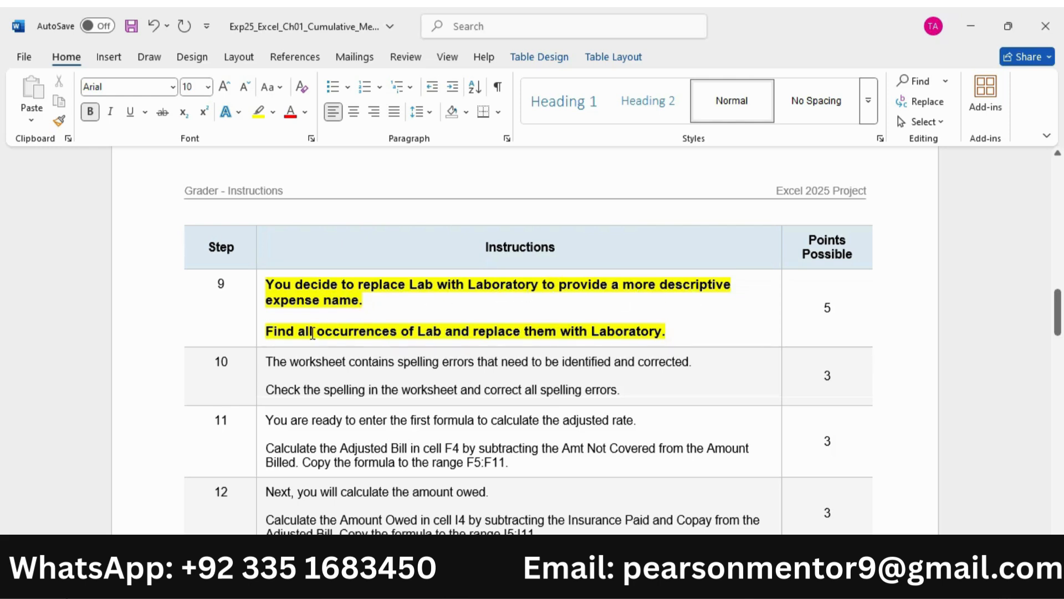
pyautogui.moveTo(400, 331); pyautogui.dragTo(266, 331)
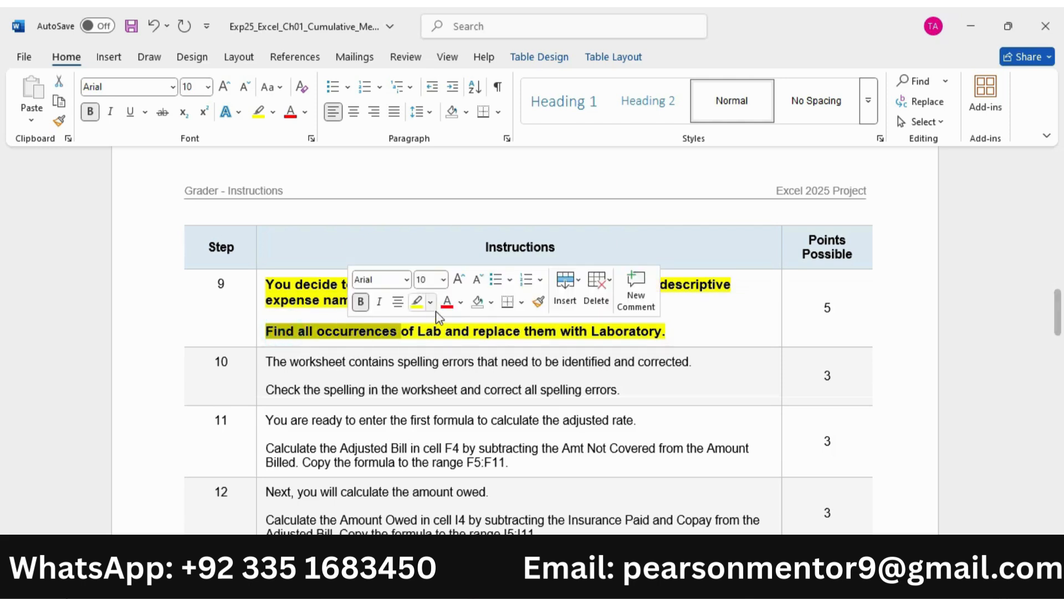
pyautogui.click(432, 305)
pyautogui.click(442, 356)
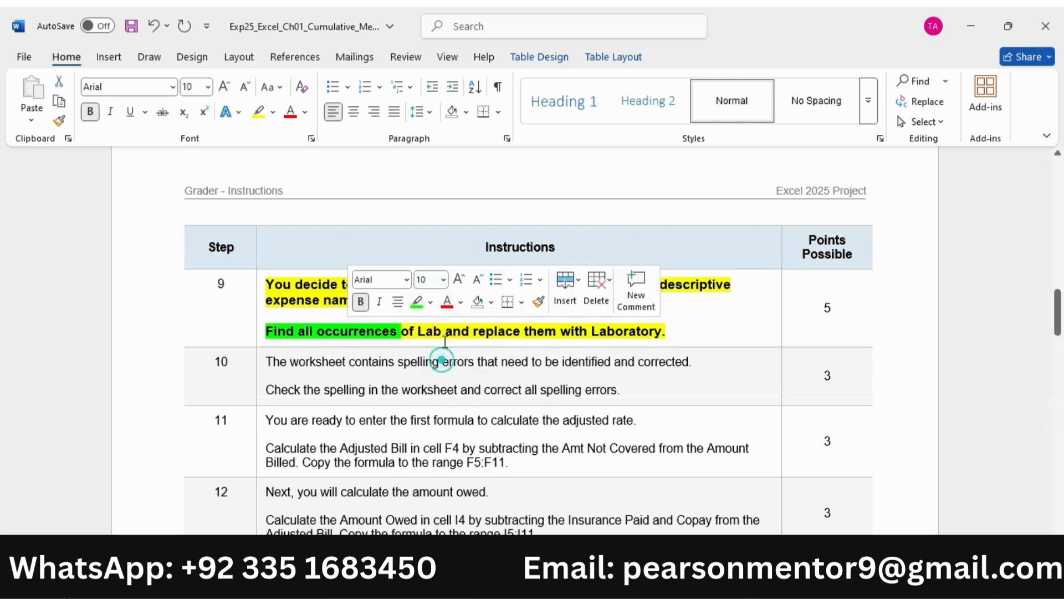
pyautogui.doubleClick(431, 331)
pyautogui.click(503, 304)
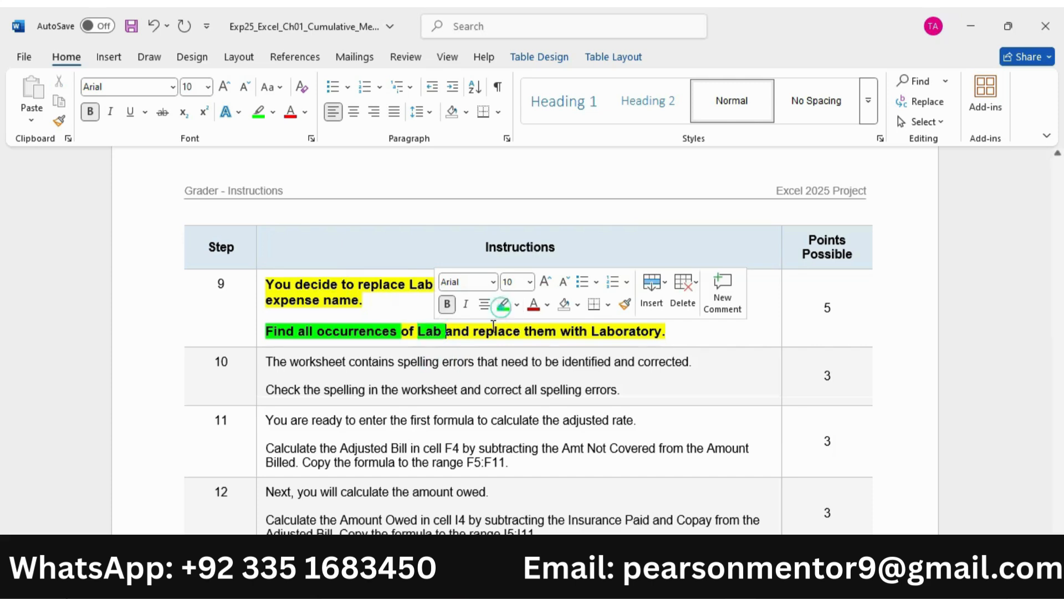
pyautogui.click(489, 331)
pyautogui.doubleClick(489, 331)
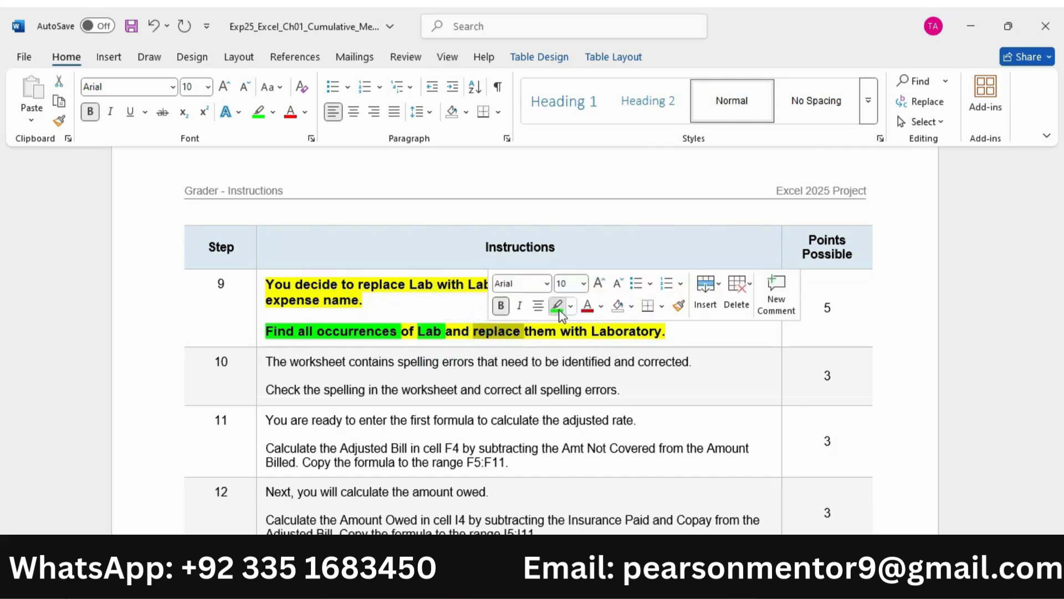
pyautogui.click(555, 304)
pyautogui.moveTo(590, 331); pyautogui.dragTo(643, 332)
pyautogui.click(660, 303)
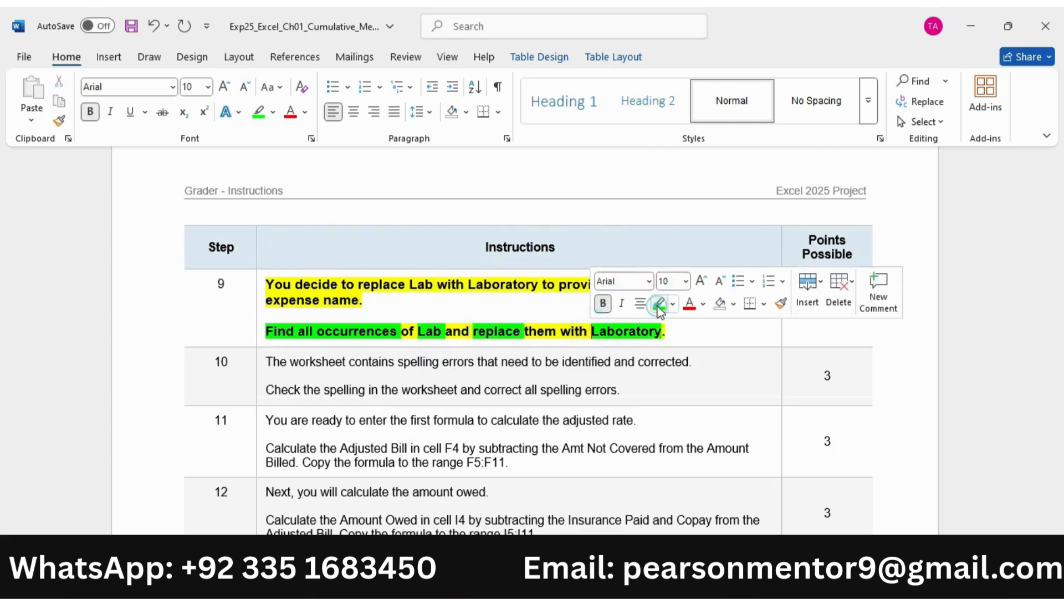
pyautogui.click(643, 582)
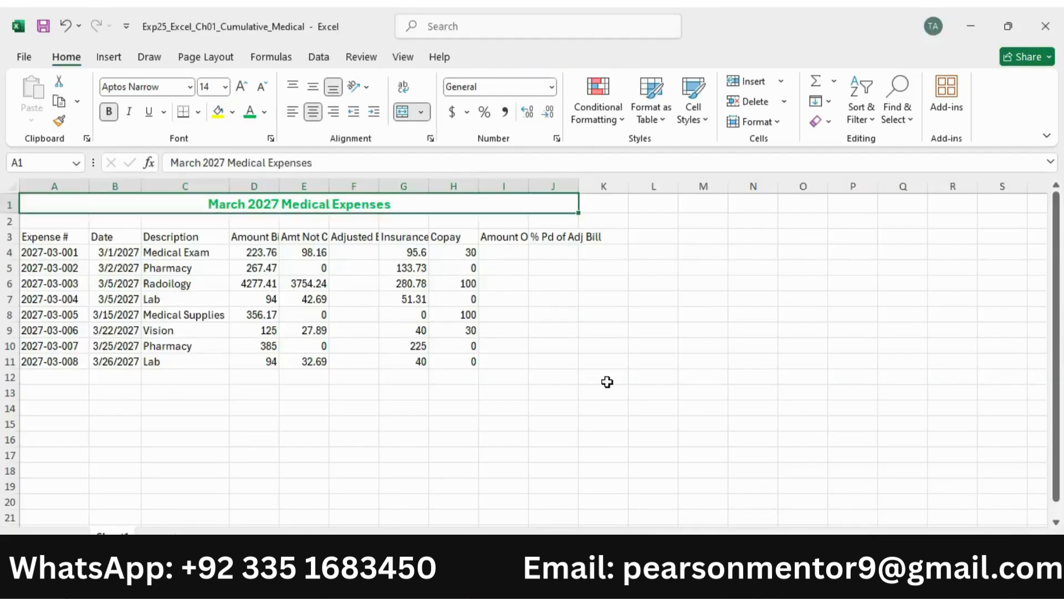
# Set up a find-and-replace in the worksheet with "Lab" as the search text and "Laboratory" as the replacement.
pyautogui.click(528, 284)
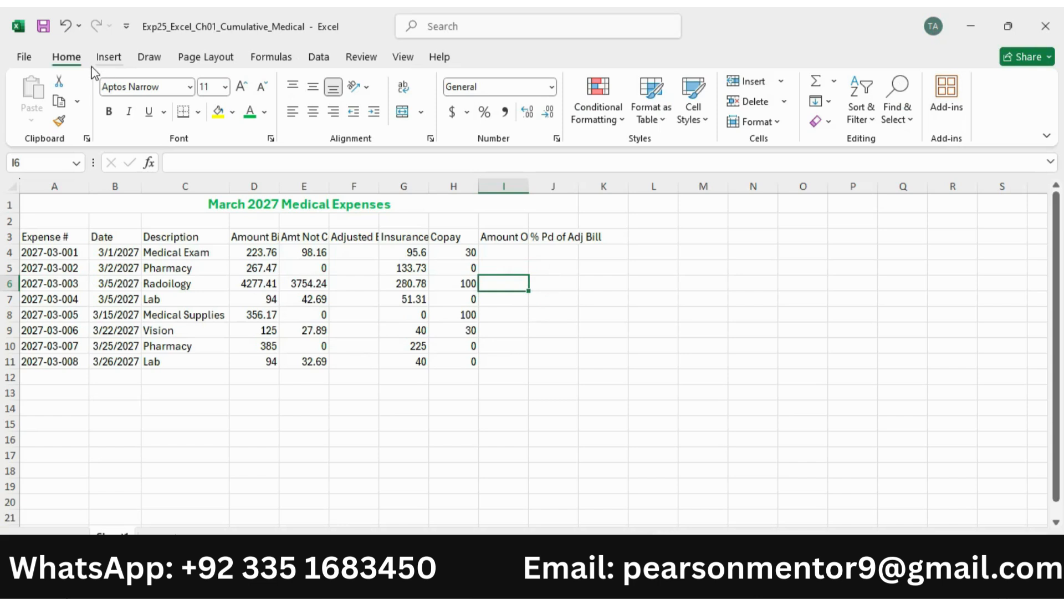
pyautogui.click(68, 58)
pyautogui.click(898, 111)
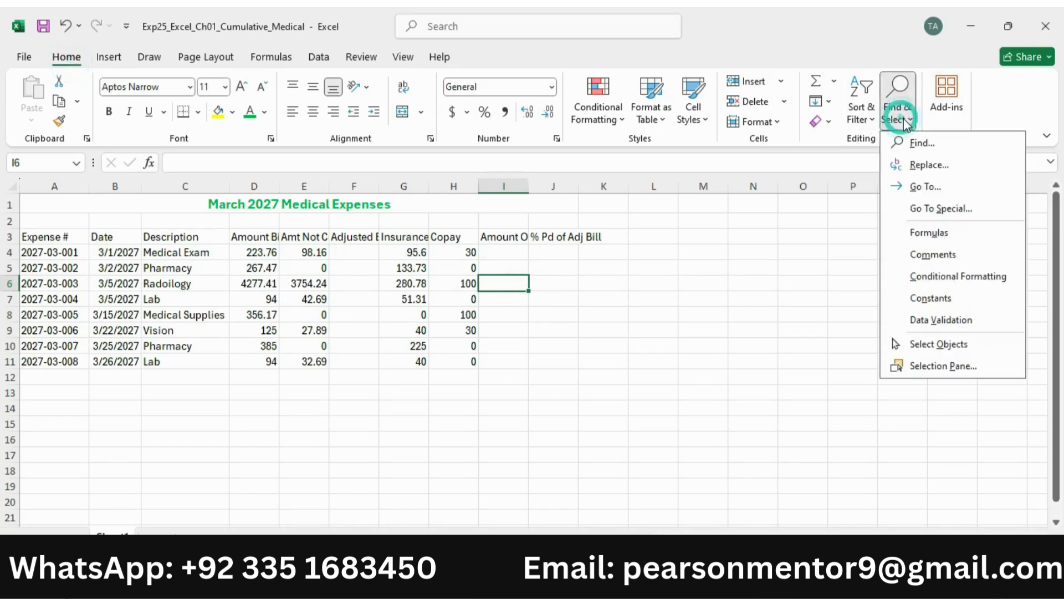
pyautogui.click(927, 160)
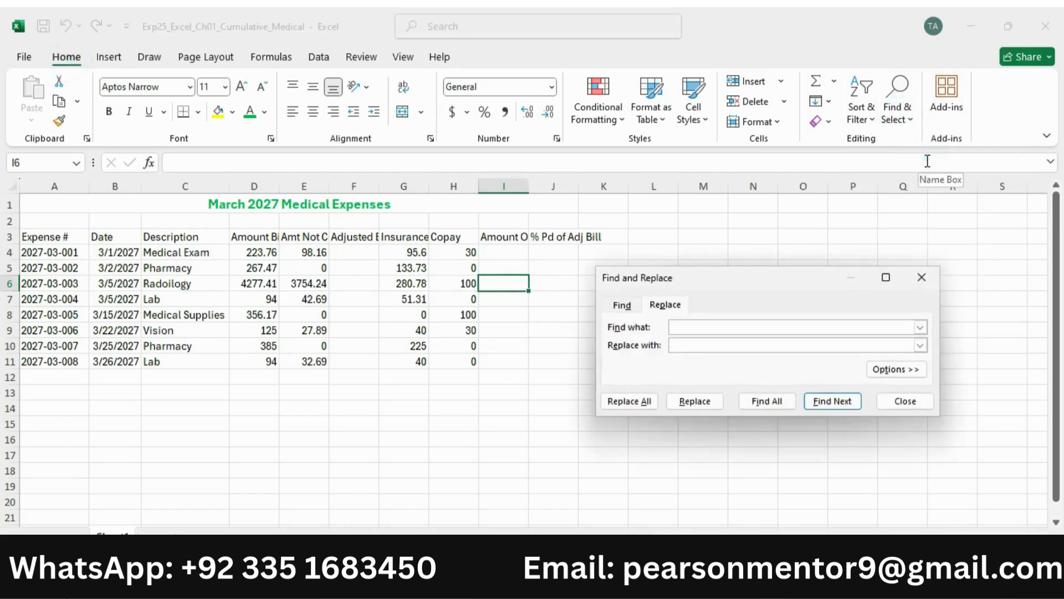
pyautogui.write('Lab')
pyautogui.click(660, 583)
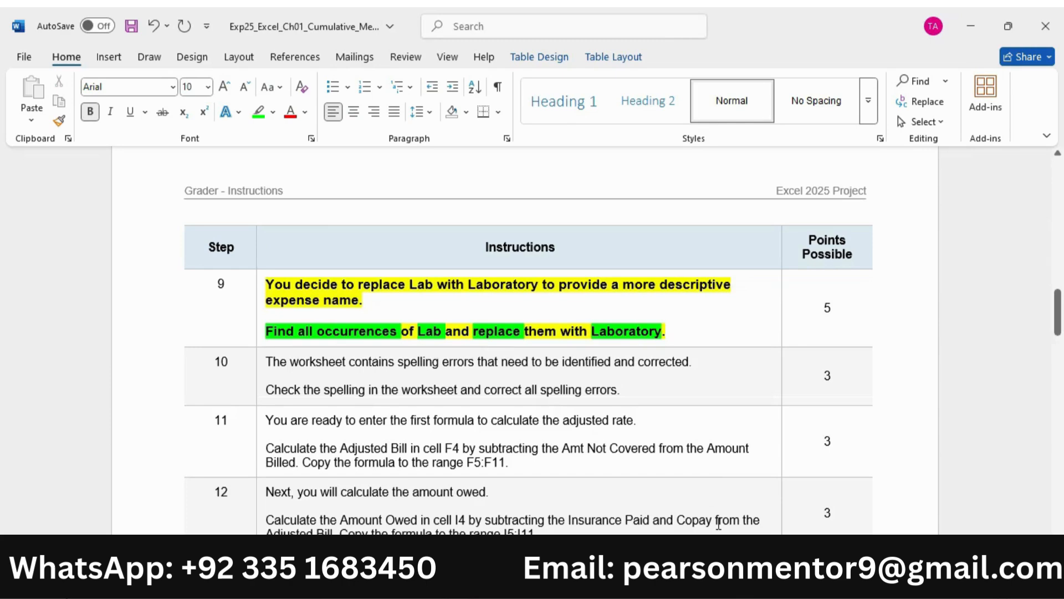
pyautogui.click(772, 583)
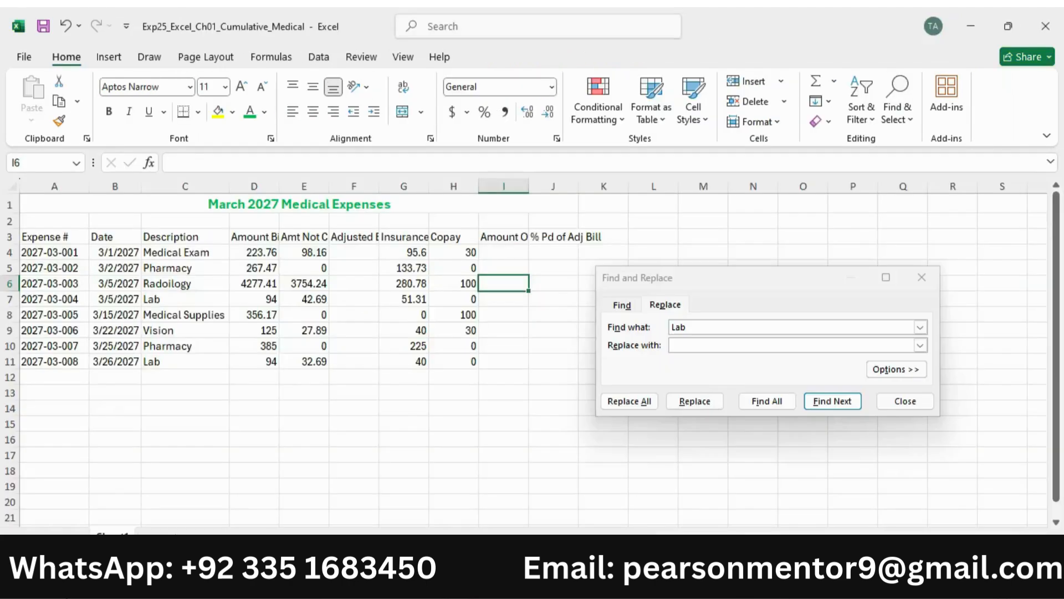
pyautogui.click(695, 346)
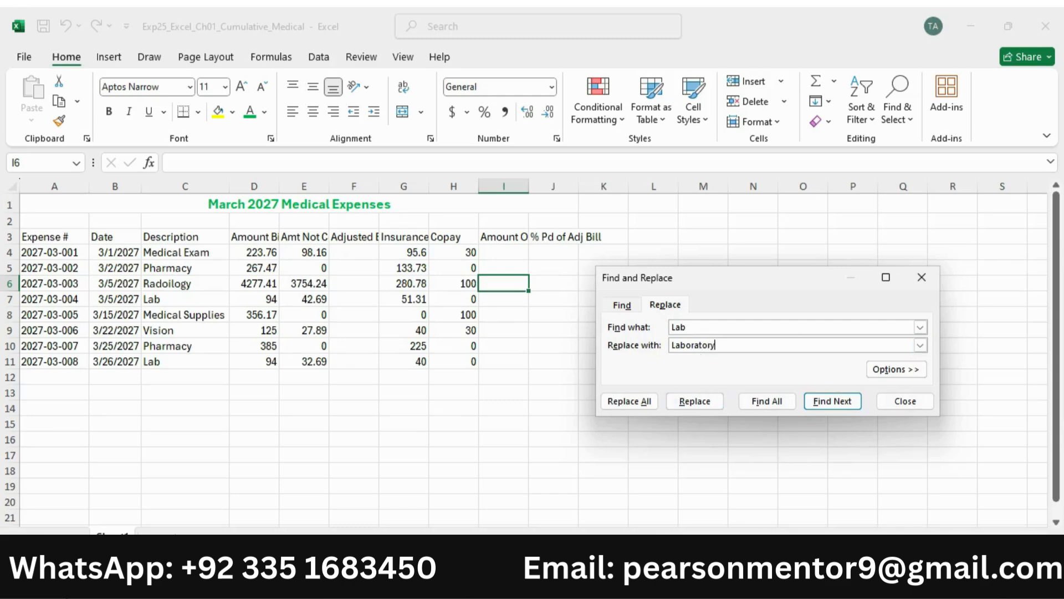
# Check the wording of instruction 9 in Word, replace all occurrences of Lab in the Excel worksheet, and close Find and Replace.
pyautogui.click(748, 582)
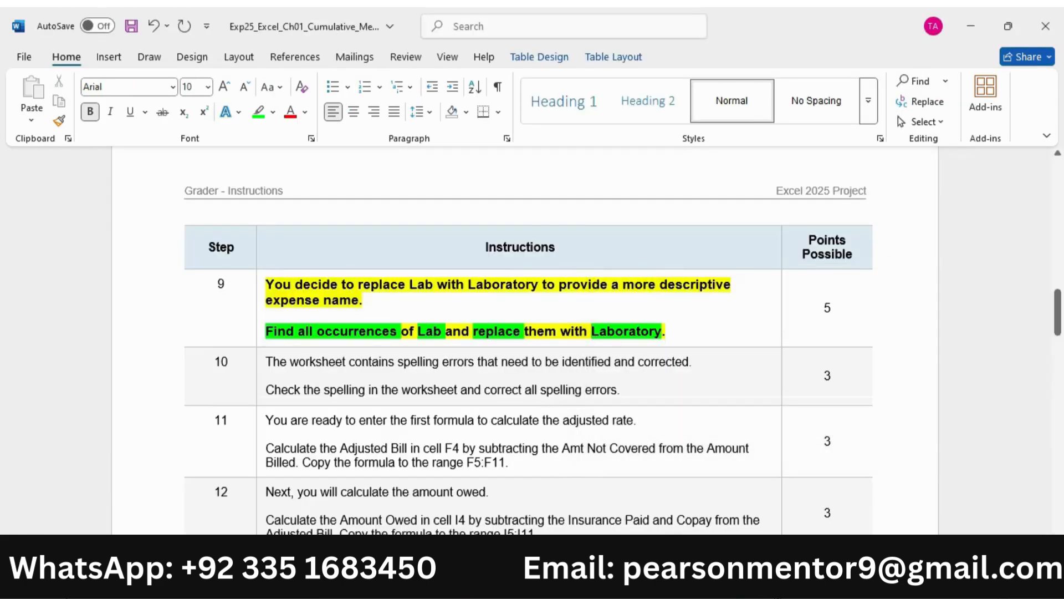
pyautogui.click(778, 582)
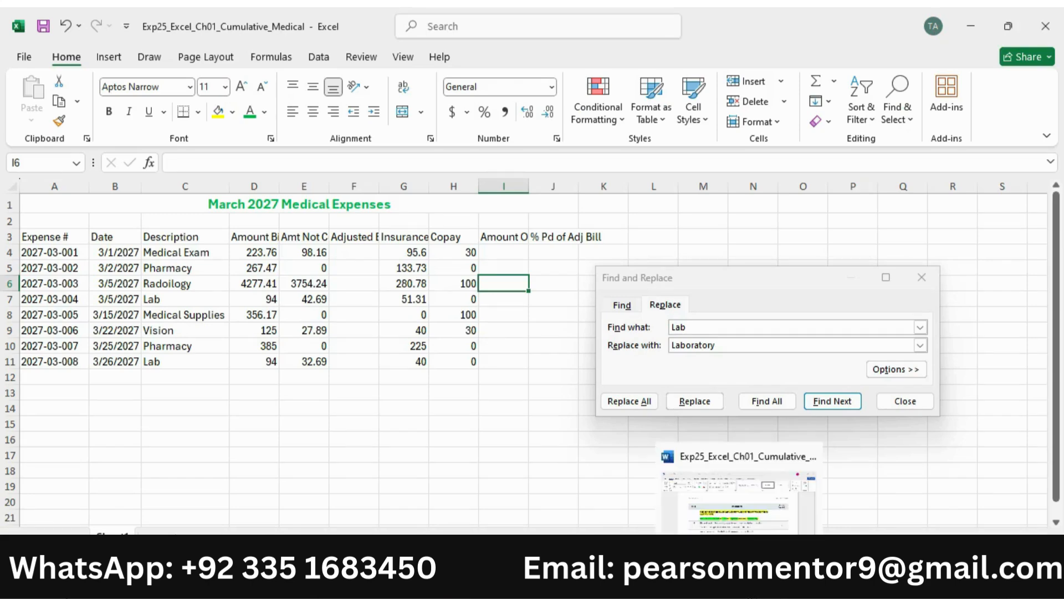
pyautogui.click(740, 582)
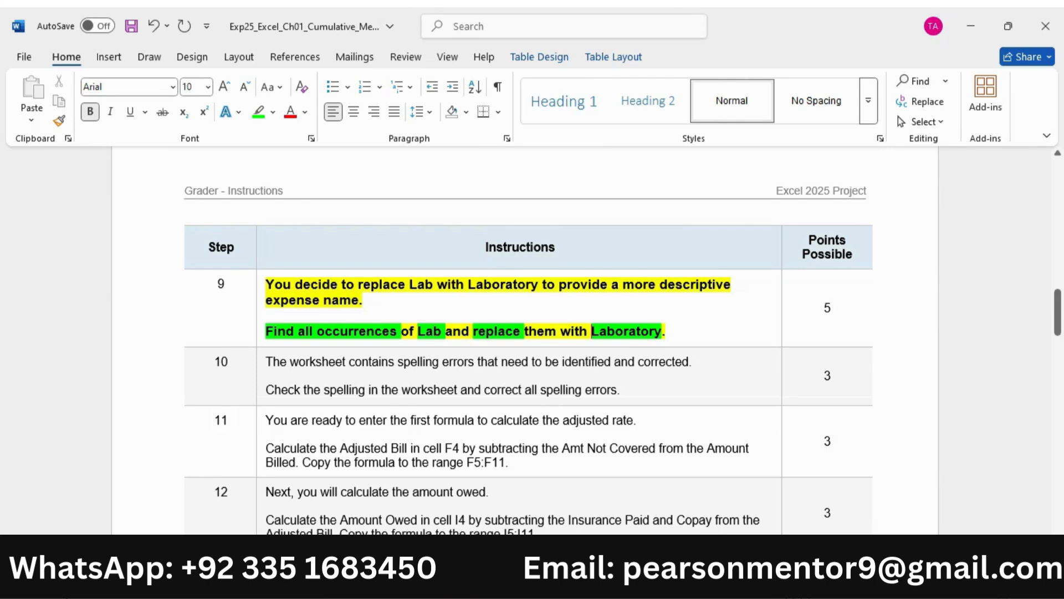
pyautogui.click(779, 582)
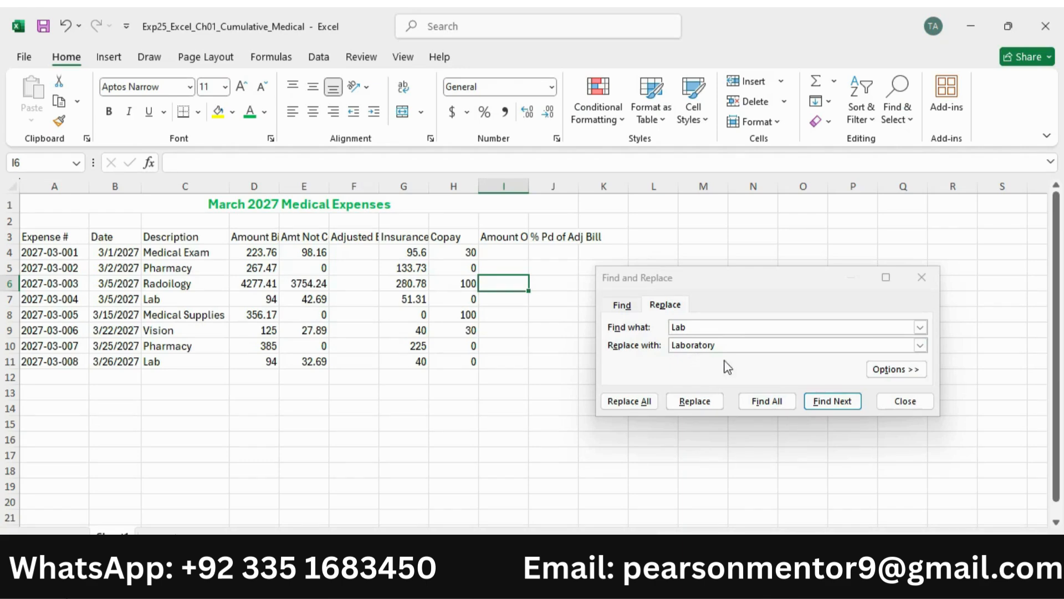
pyautogui.click(651, 403)
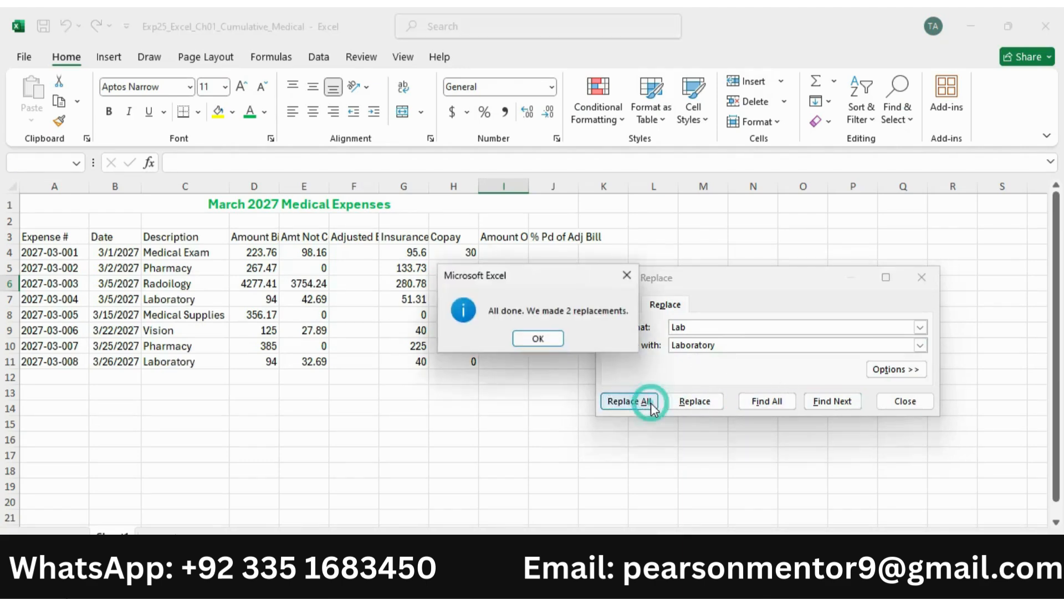
pyautogui.click(538, 339)
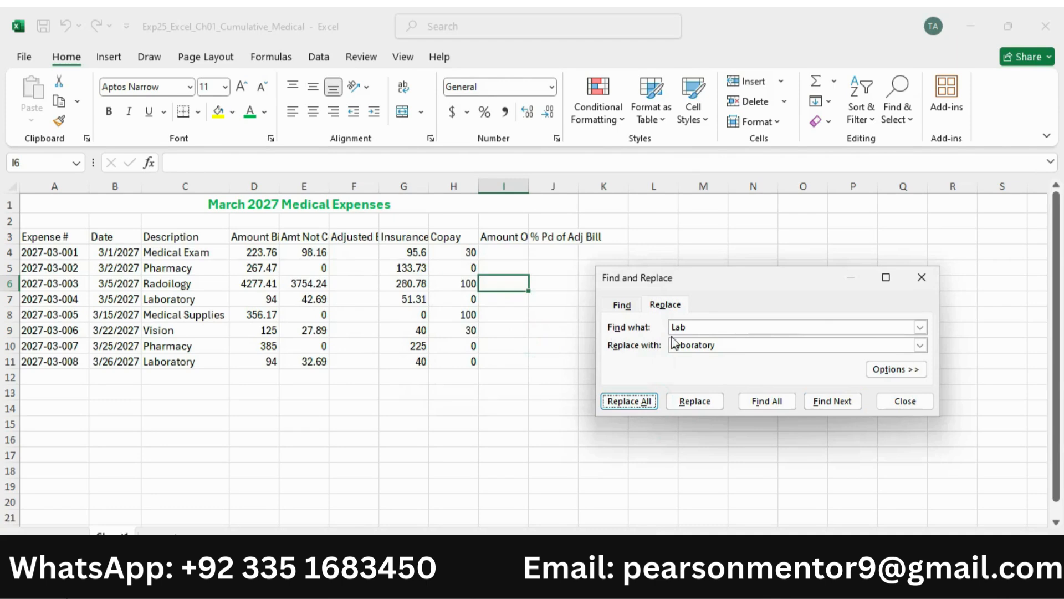
pyautogui.click(922, 278)
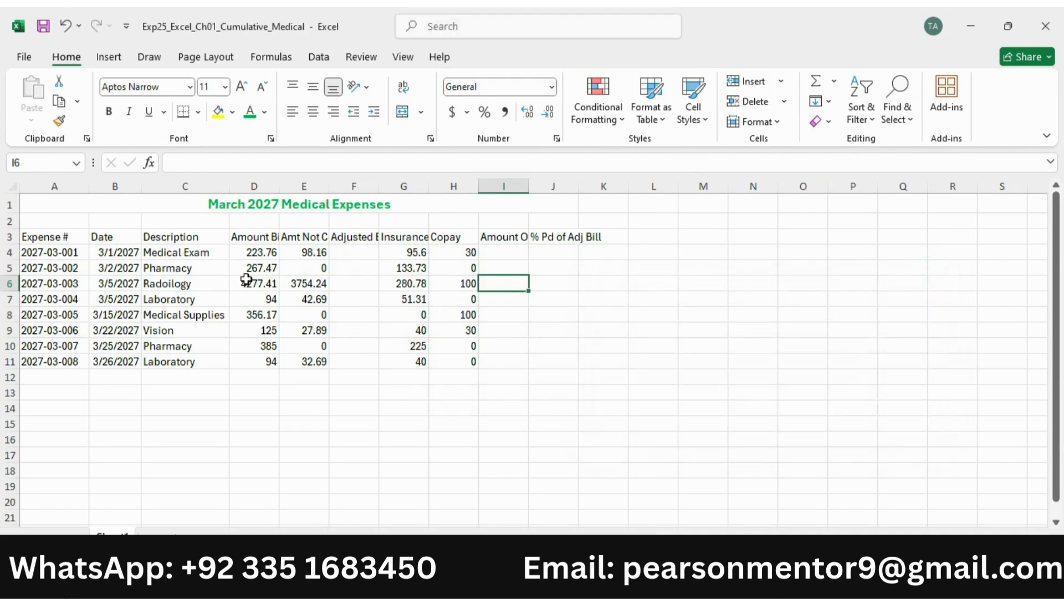
# Switch to the Word instructions and make all the text of instruction 10 bold, size 10, with yellow highlighting.
pyautogui.click(739, 582)
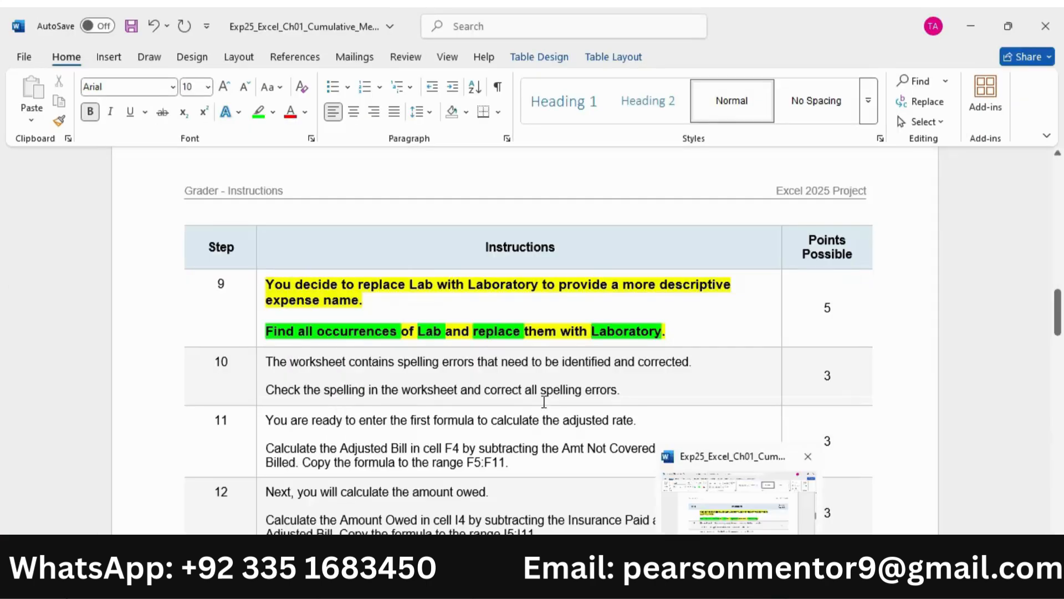
pyautogui.scroll(-1, 297, 330)
pyautogui.scroll(-2, 273, 314)
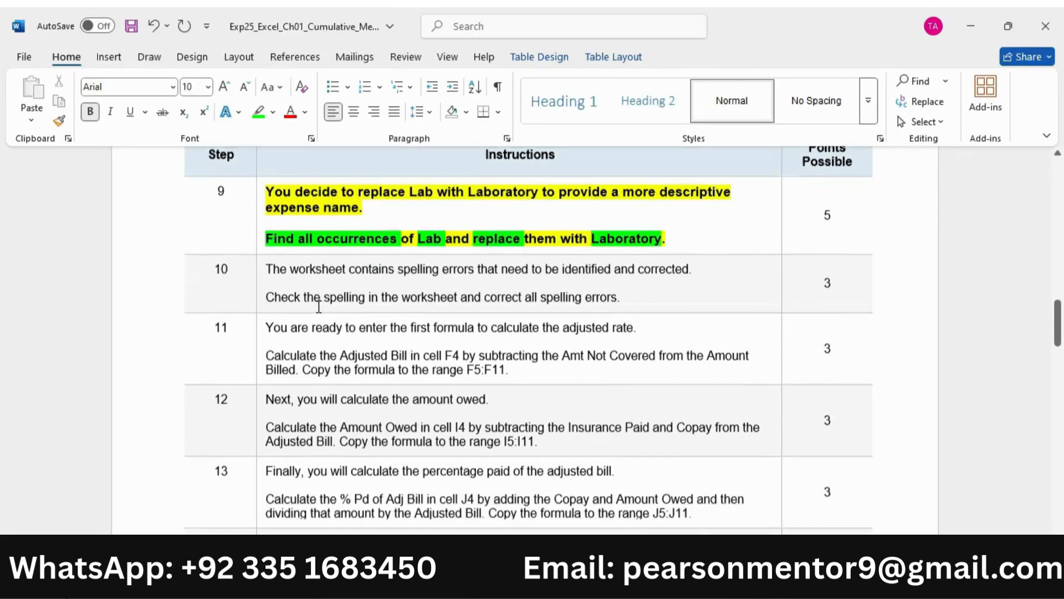
pyautogui.click(263, 222)
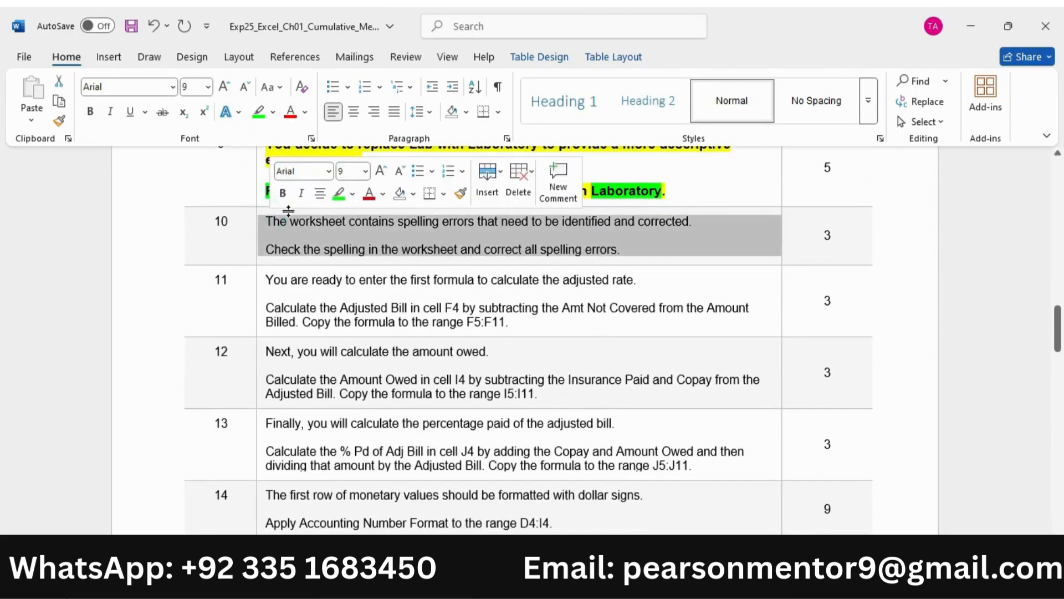
pyautogui.click(282, 193)
pyautogui.click(381, 172)
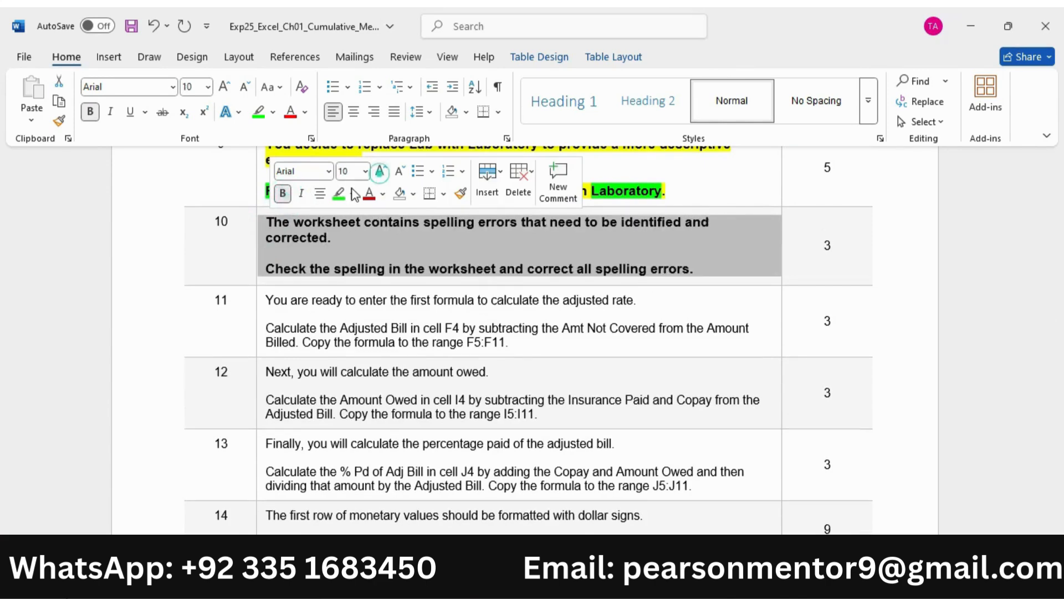
pyautogui.click(353, 193)
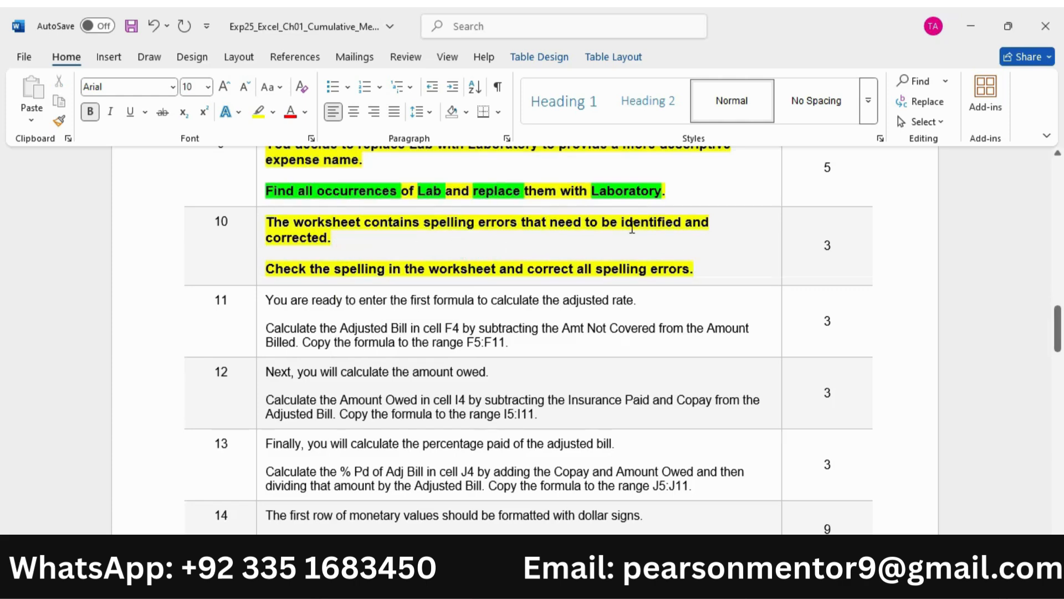
# Highlight "spelling in the worksheet" in the last sentence of instruction 10 in bright green.
pyautogui.moveTo(339, 270); pyautogui.dragTo(499, 270)
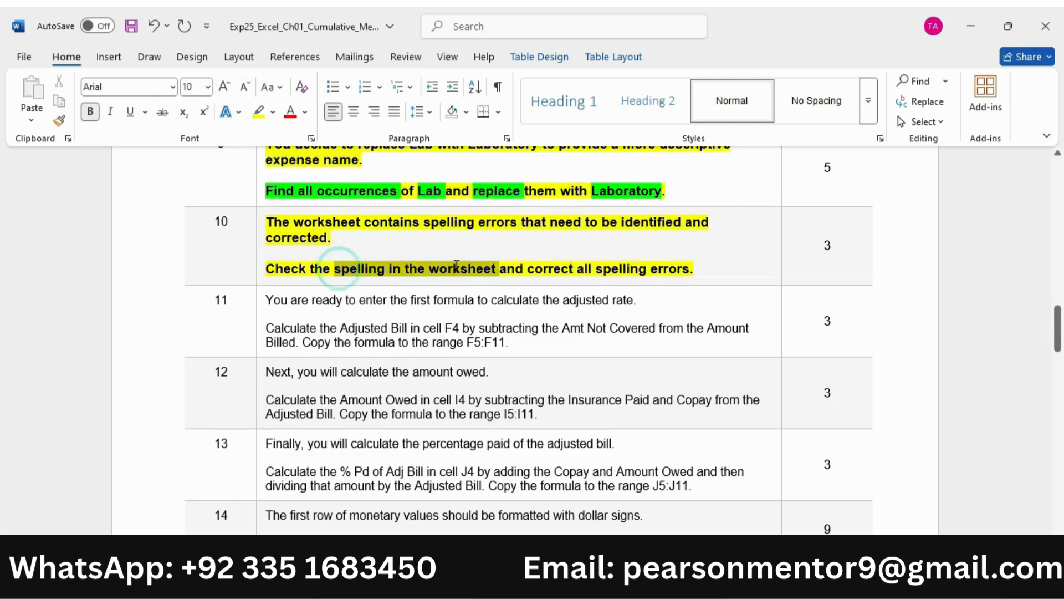
pyautogui.click(538, 239)
pyautogui.click(551, 288)
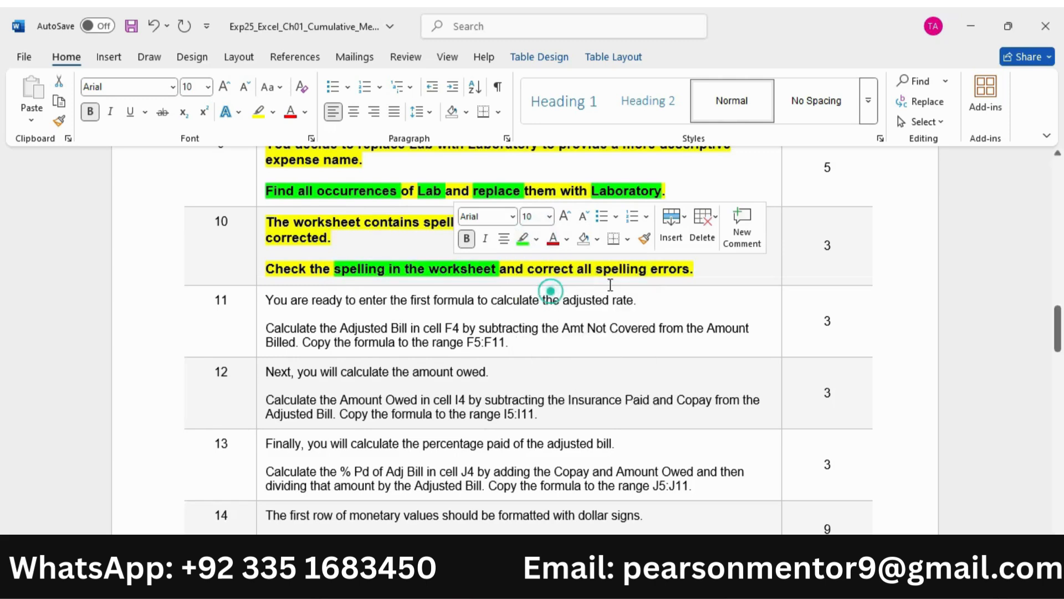
# Switch to Excel and spell-check the whole sheet, applying the suggested replacements to all occurrences of "Payd" and "Radoilogy".
pyautogui.hotkey('alt', 'Tab')
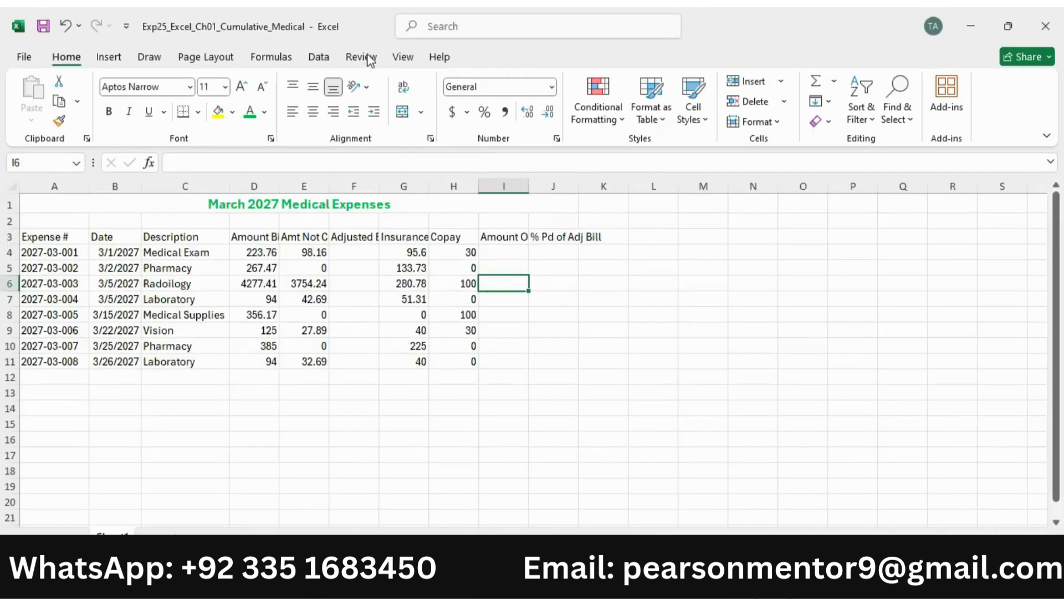
pyautogui.click(355, 57)
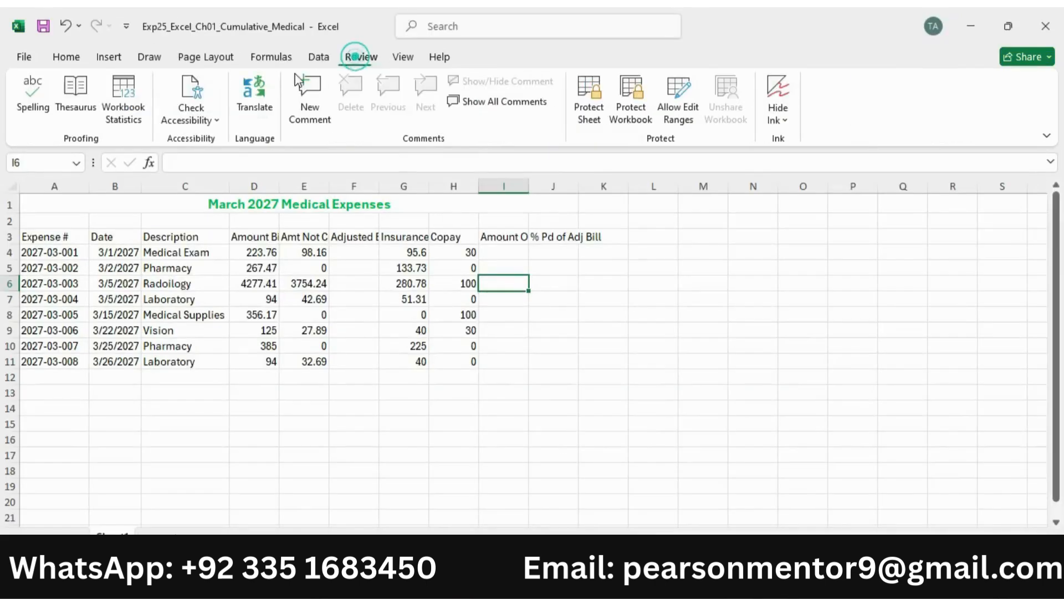
pyautogui.click(33, 97)
pyautogui.click(517, 342)
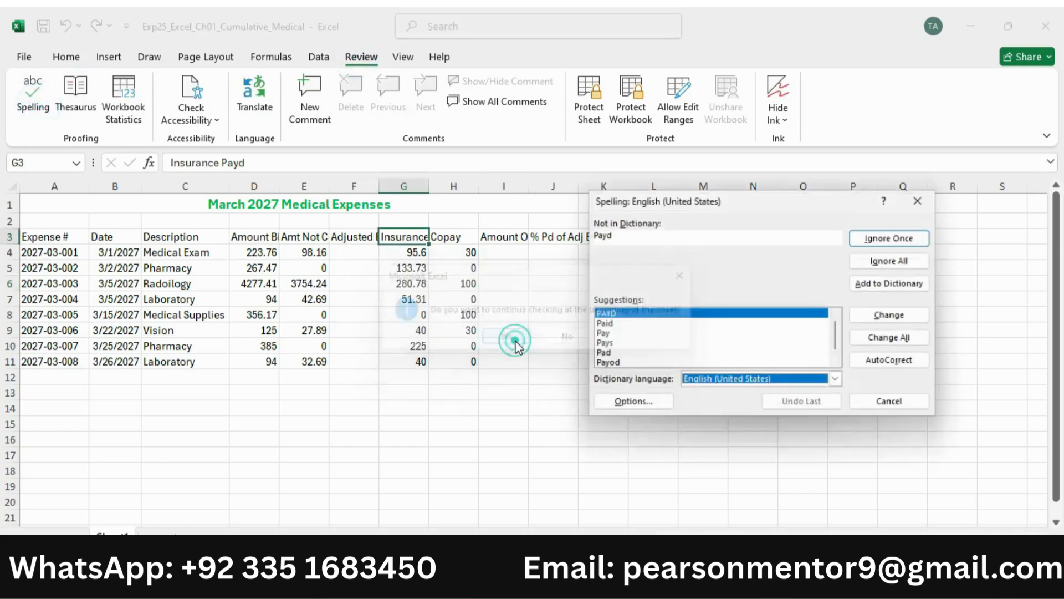
pyautogui.click(890, 340)
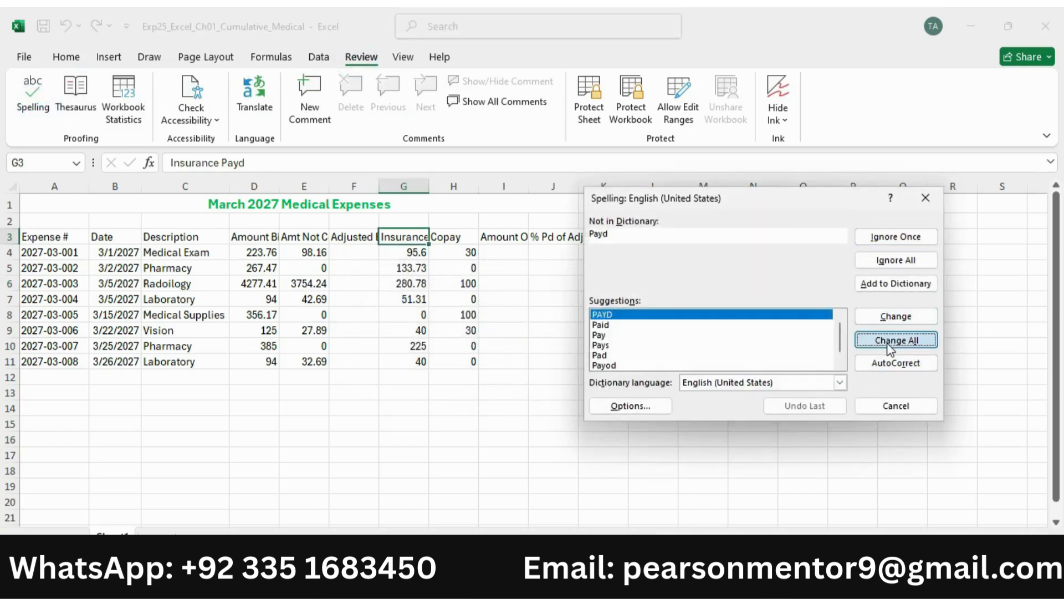
pyautogui.click(890, 340)
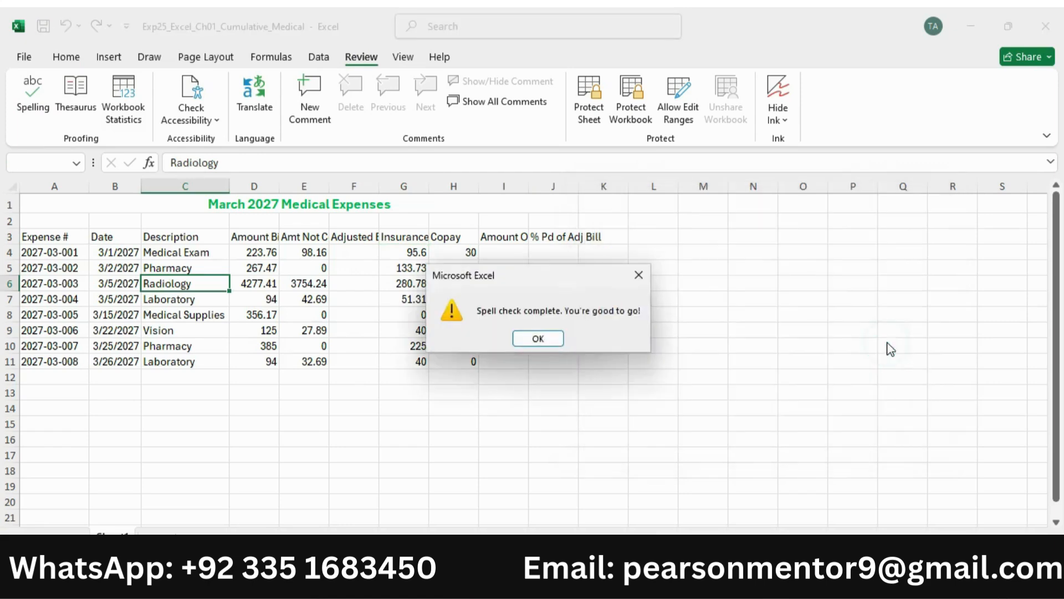
pyautogui.click(520, 338)
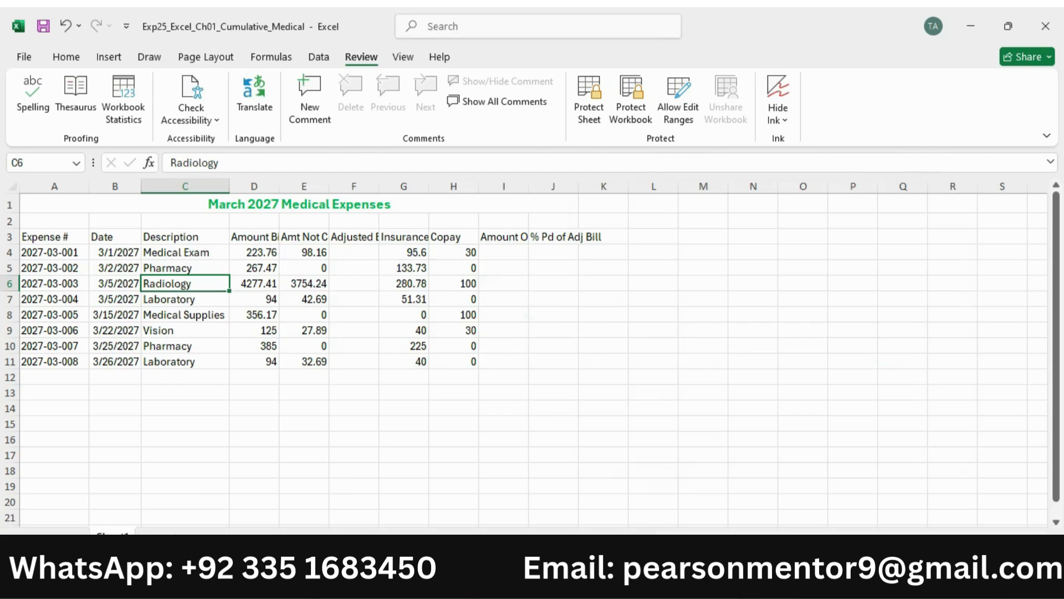
# Switch to the Word instructions and make all the text of instruction 11 bold, size 10, with yellow highlighting.
pyautogui.hotkey('alt', 'Tab')
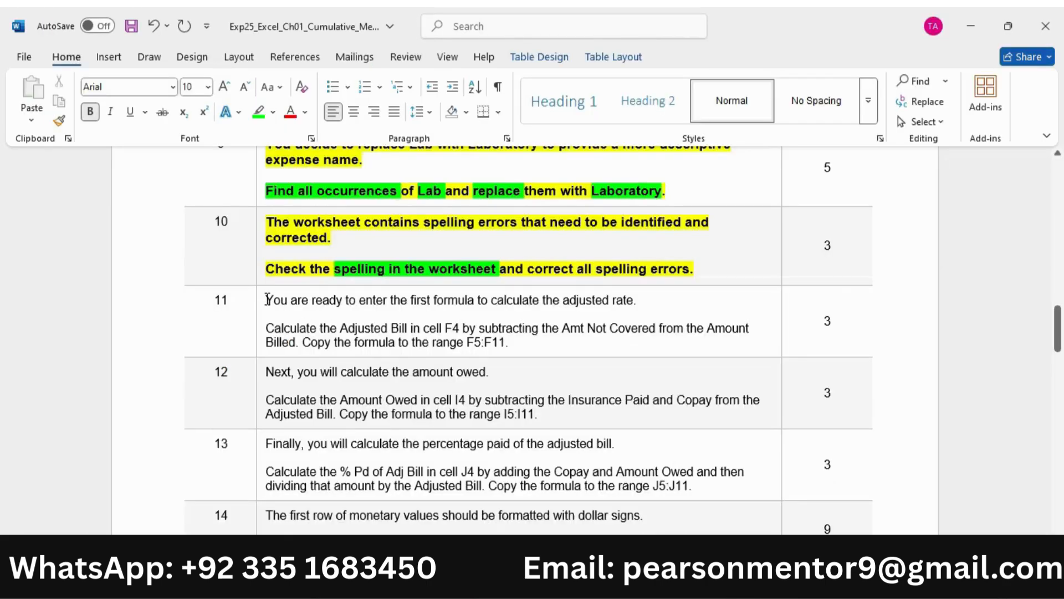
pyautogui.moveTo(267, 300); pyautogui.dragTo(509, 342)
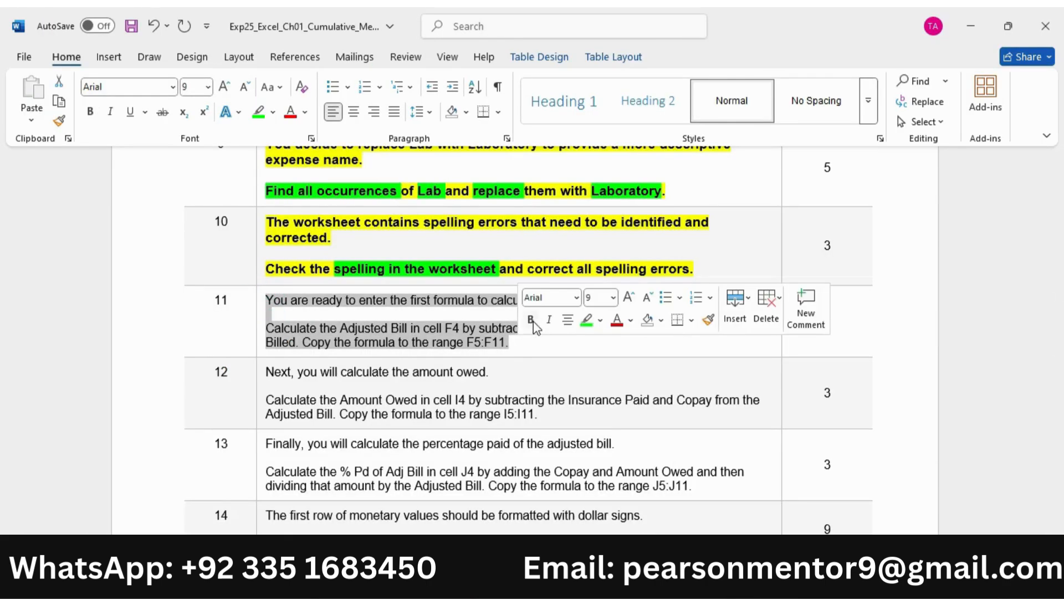
pyautogui.click(532, 321)
pyautogui.click(629, 299)
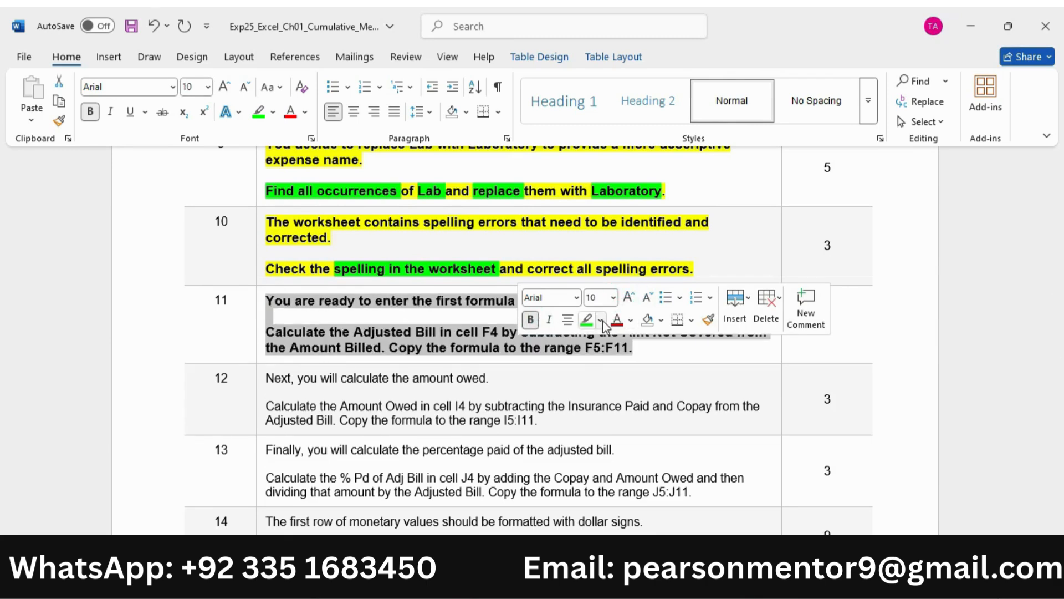
pyautogui.click(602, 320)
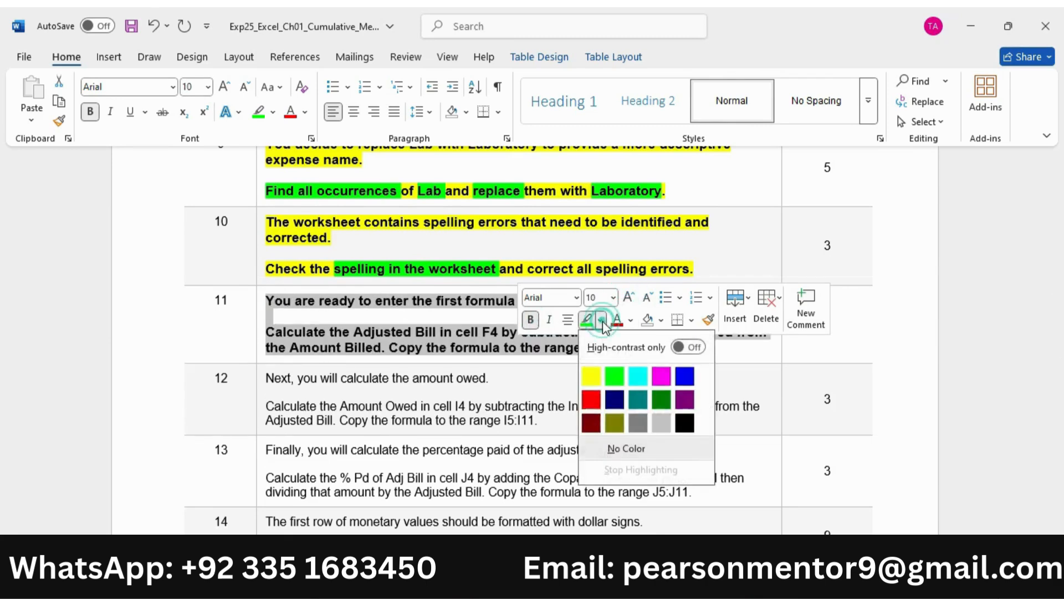
pyautogui.click(590, 377)
pyautogui.click(349, 317)
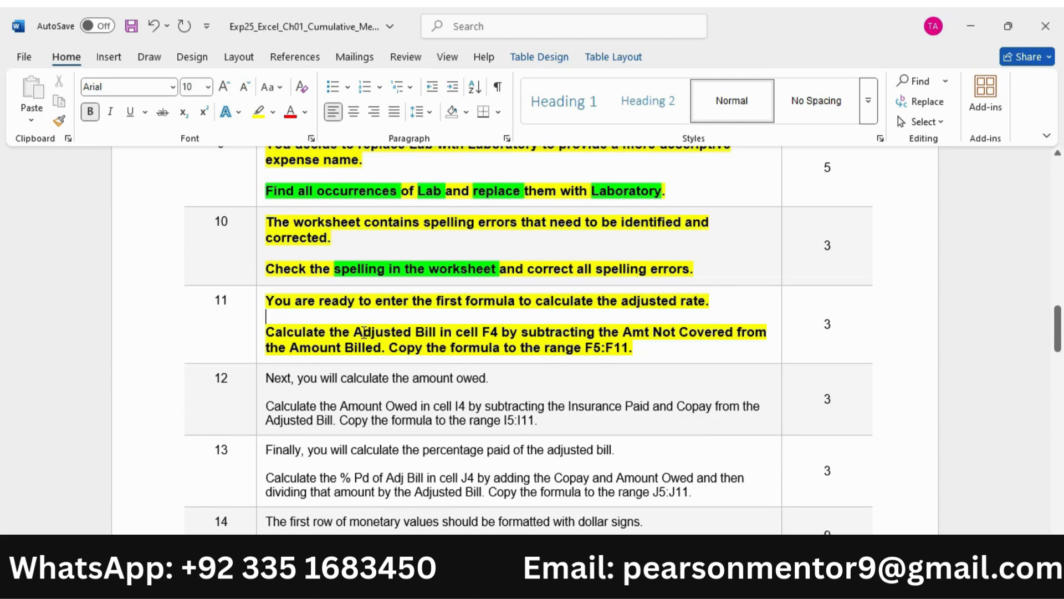
# Highlight "Adjusted Bill in cell F4", "subtracting" and "Amt Not Covered" in instruction 11 in bright green.
pyautogui.moveTo(364, 331); pyautogui.dragTo(502, 333)
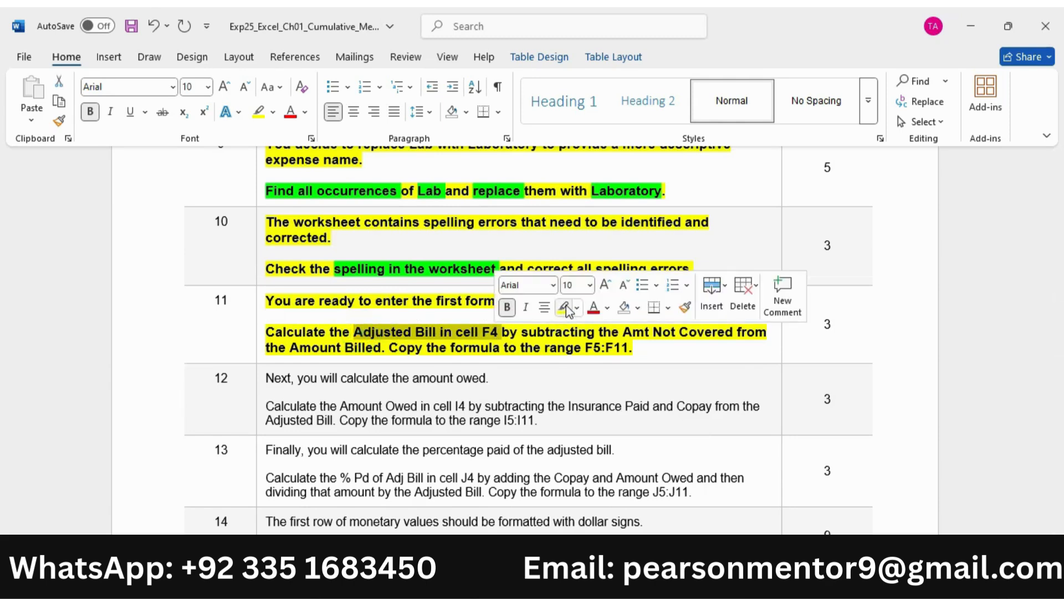
pyautogui.click(578, 308)
pyautogui.click(594, 361)
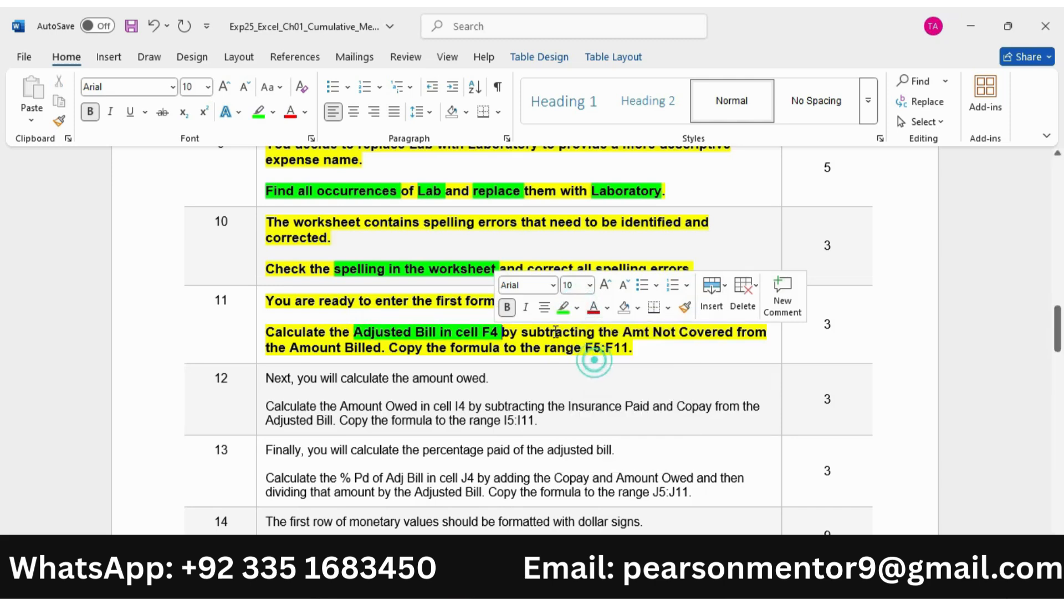
pyautogui.doubleClick(560, 332)
pyautogui.click(623, 304)
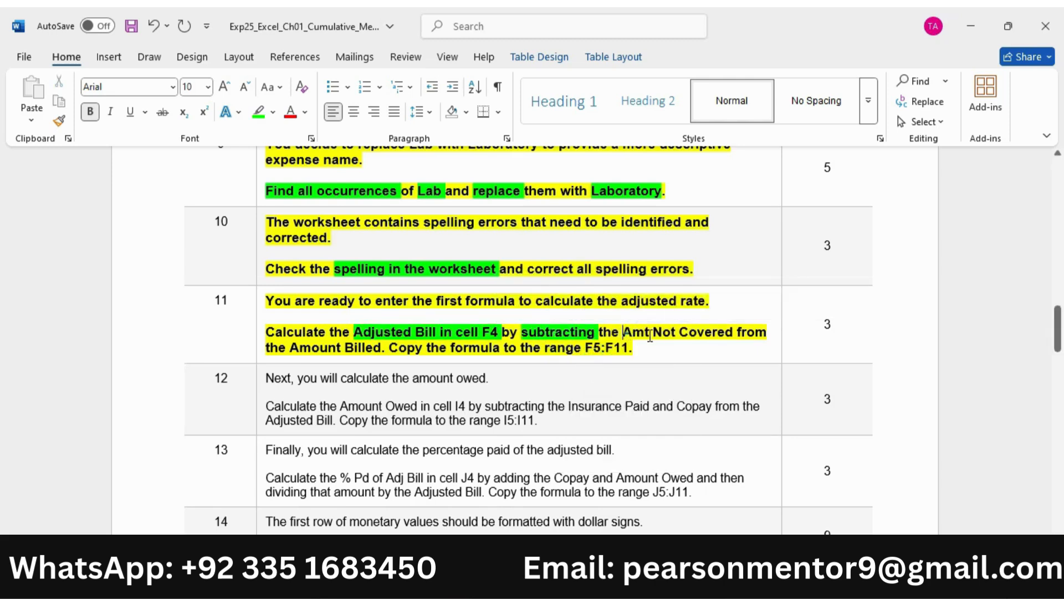
pyautogui.moveTo(624, 333); pyautogui.dragTo(703, 337)
pyautogui.click(768, 311)
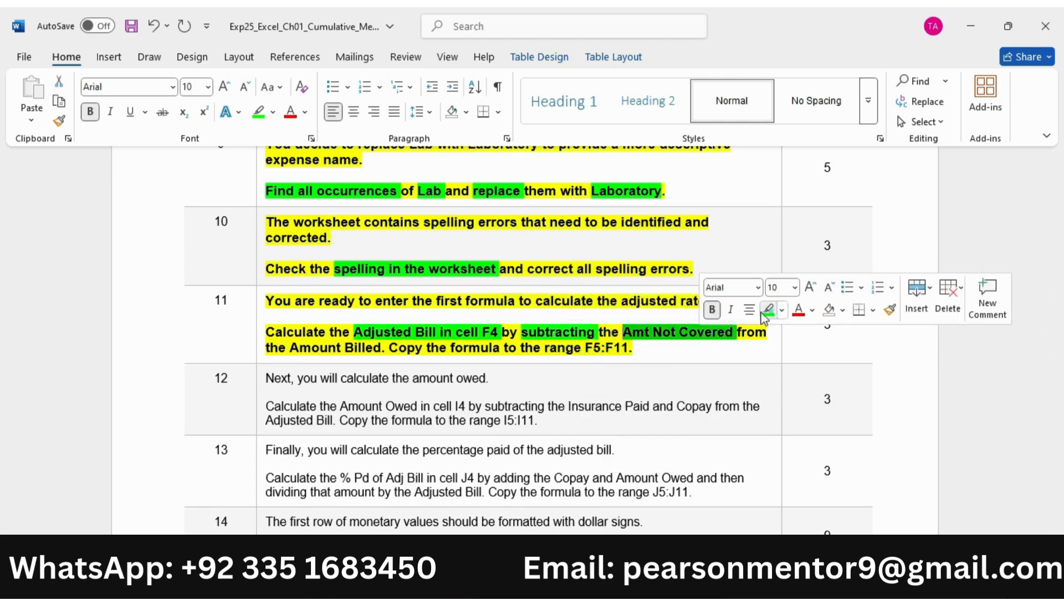
# Highlight "Amount Billed" and "range F5:F11" in instruction 11 in bright green.
pyautogui.click(294, 349)
pyautogui.moveTo(354, 349); pyautogui.dragTo(382, 349)
pyautogui.click(438, 325)
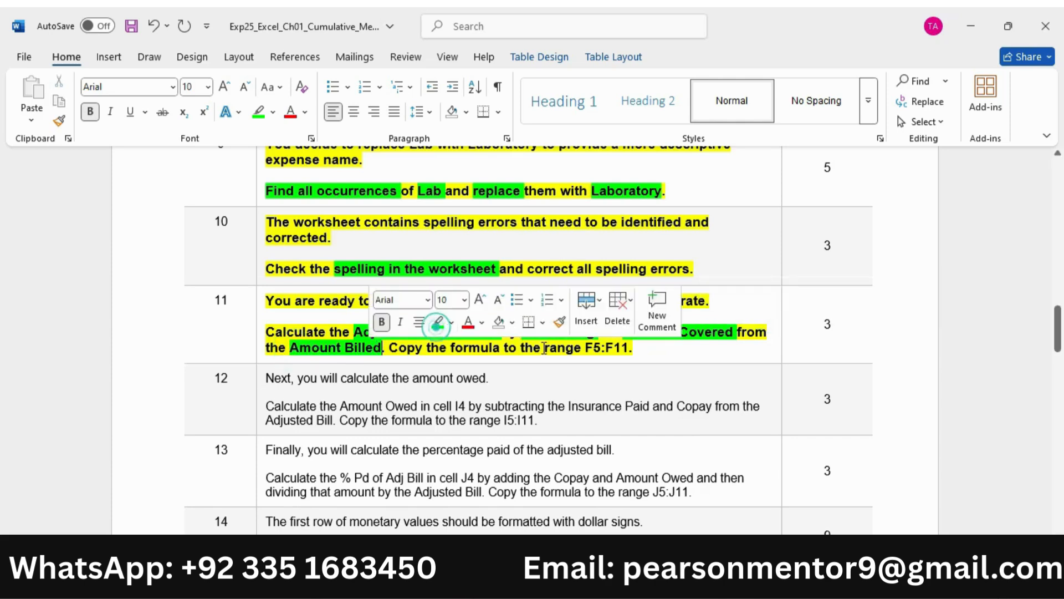
pyautogui.click(546, 352)
pyautogui.moveTo(547, 352); pyautogui.dragTo(630, 349)
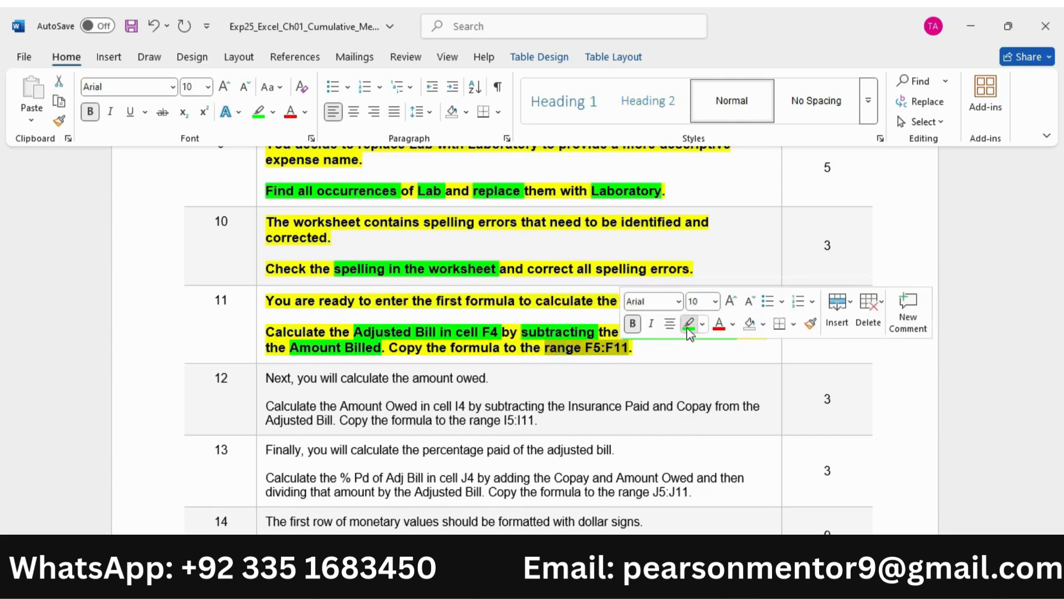
pyautogui.click(687, 328)
# Switch to Excel and enter the formula =D4-E4 in cell F4 for the Adjusted Bill, consulting the Word instruction as needed.
pyautogui.click(773, 579)
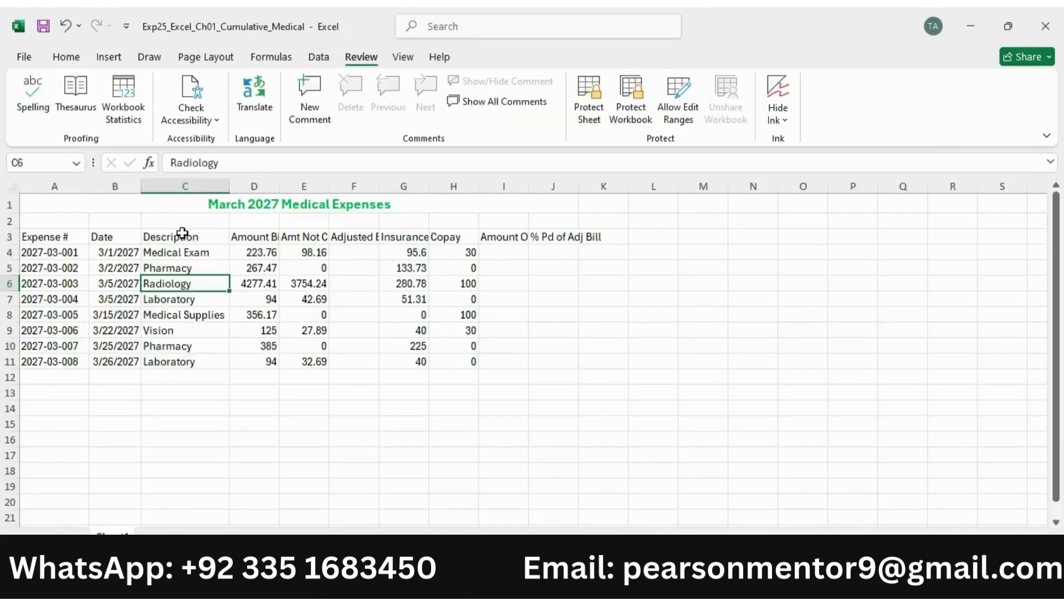
pyautogui.click(54, 164)
pyautogui.write('F4')
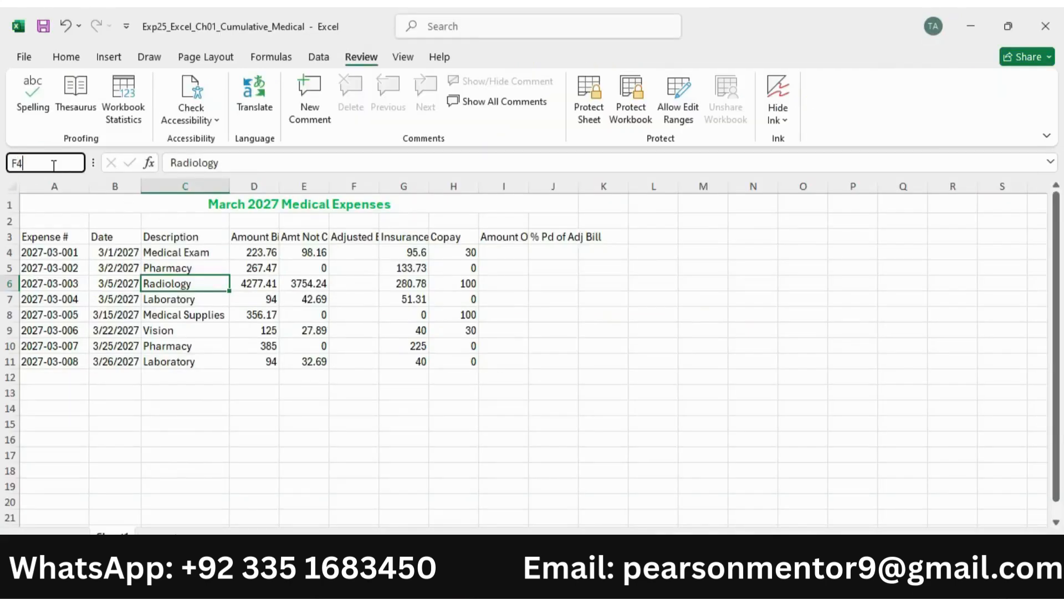
pyautogui.press('Return')
pyautogui.write('=')
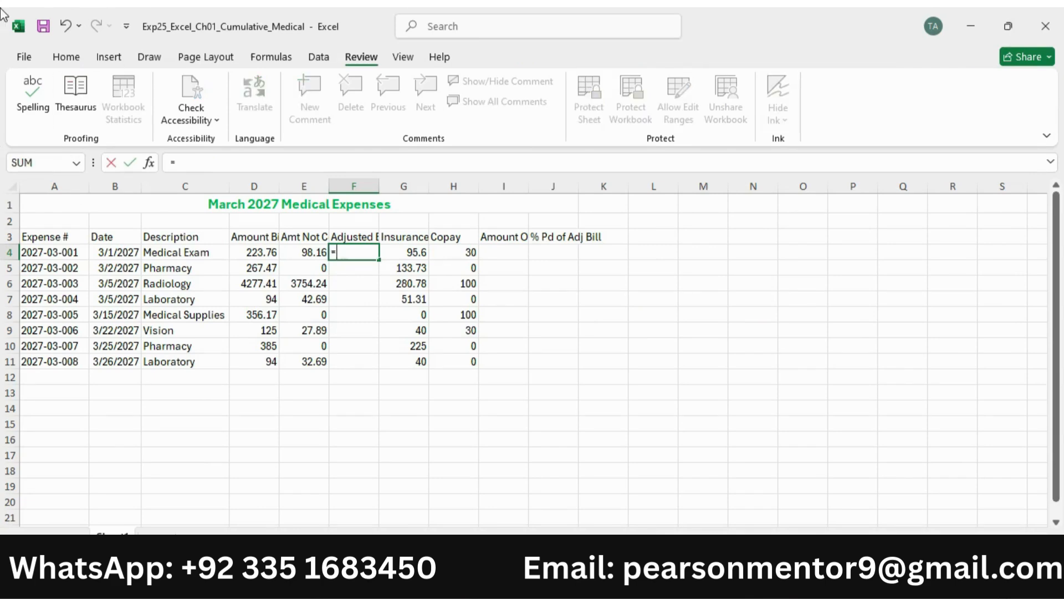
pyautogui.hotkey('alt', 'Tab')
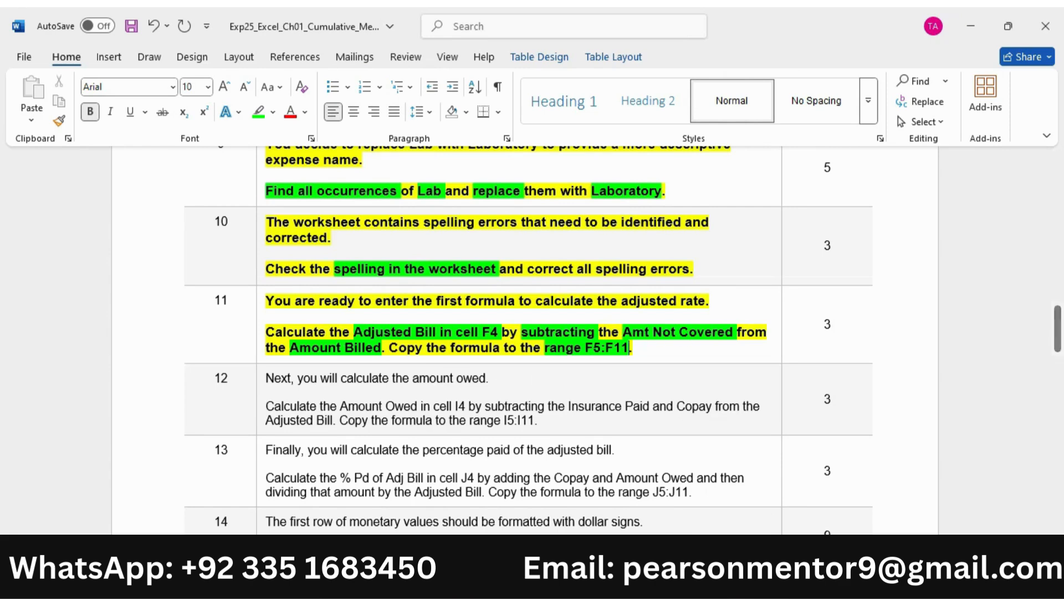
pyautogui.hotkey('alt', 'Tab')
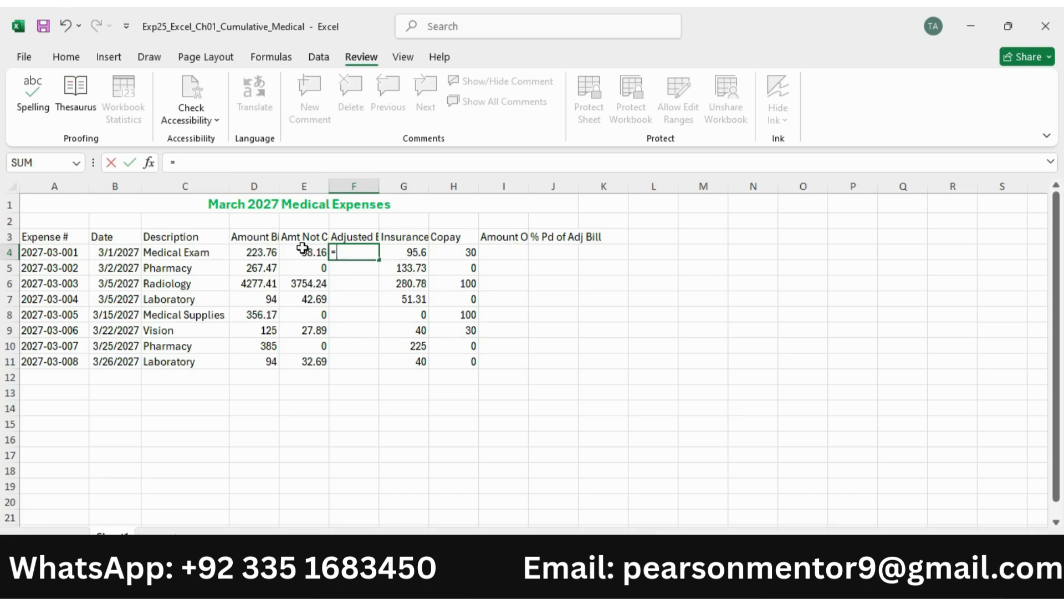
pyautogui.click(259, 255)
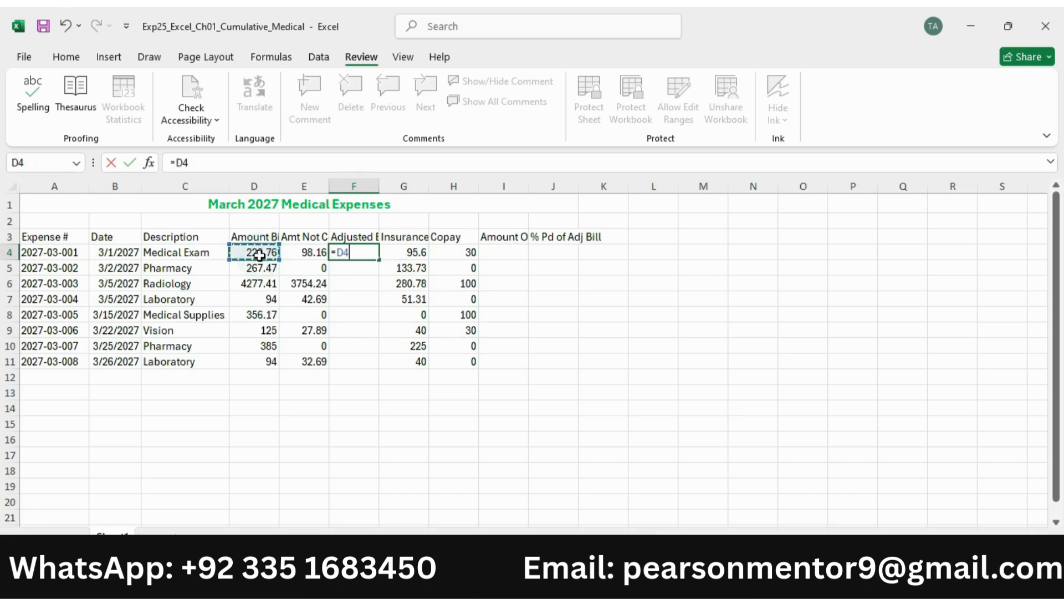
pyautogui.write('-')
pyautogui.click(319, 252)
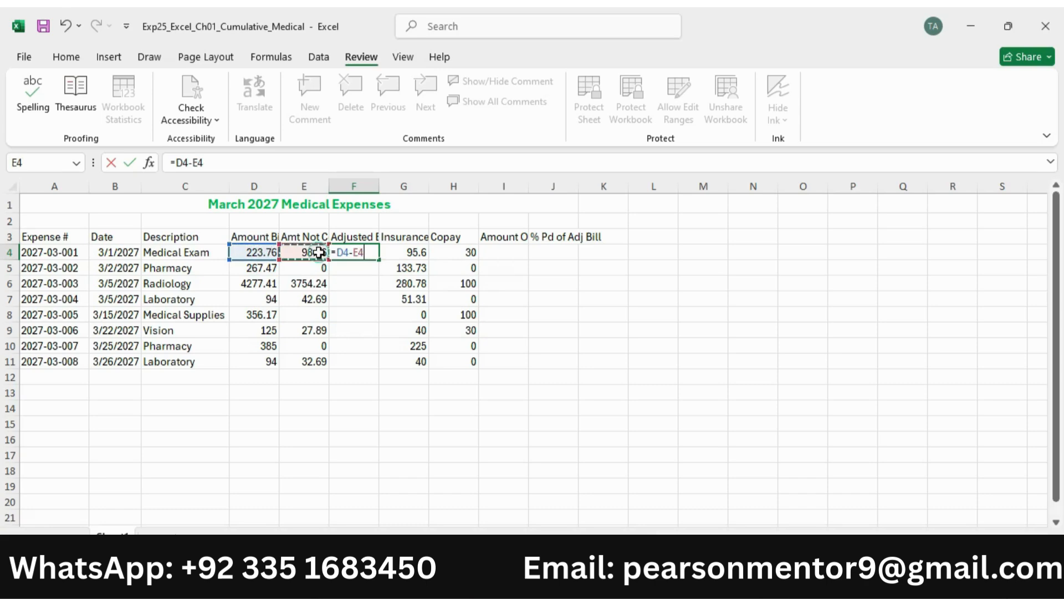
pyautogui.press('Return')
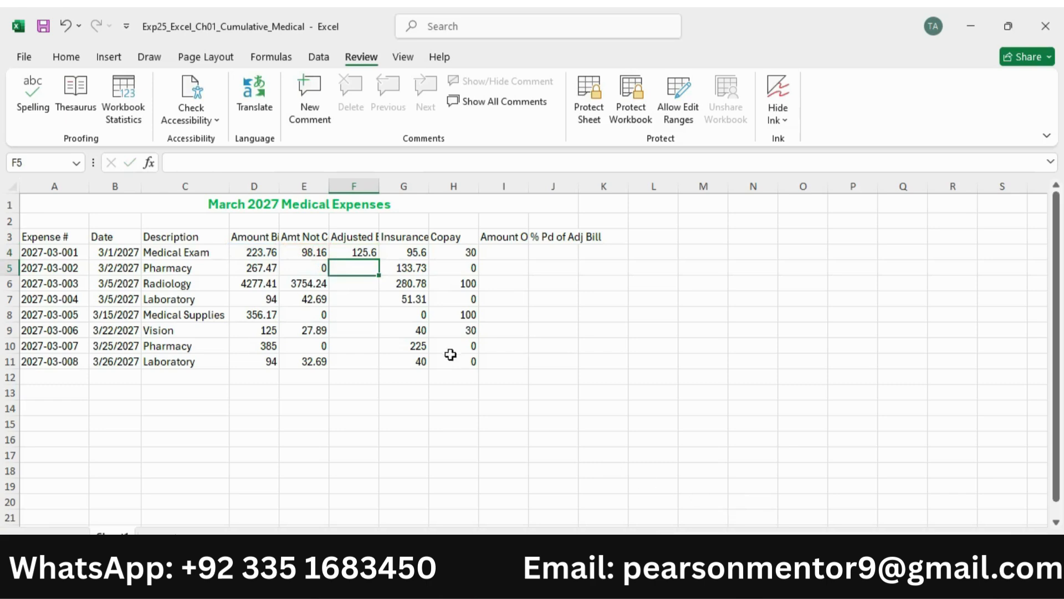
# Copy the Adjusted Bill formula from cell F4 down to the range F5:F11.
pyautogui.click(361, 254)
pyautogui.hotkey('alt', 'Tab')
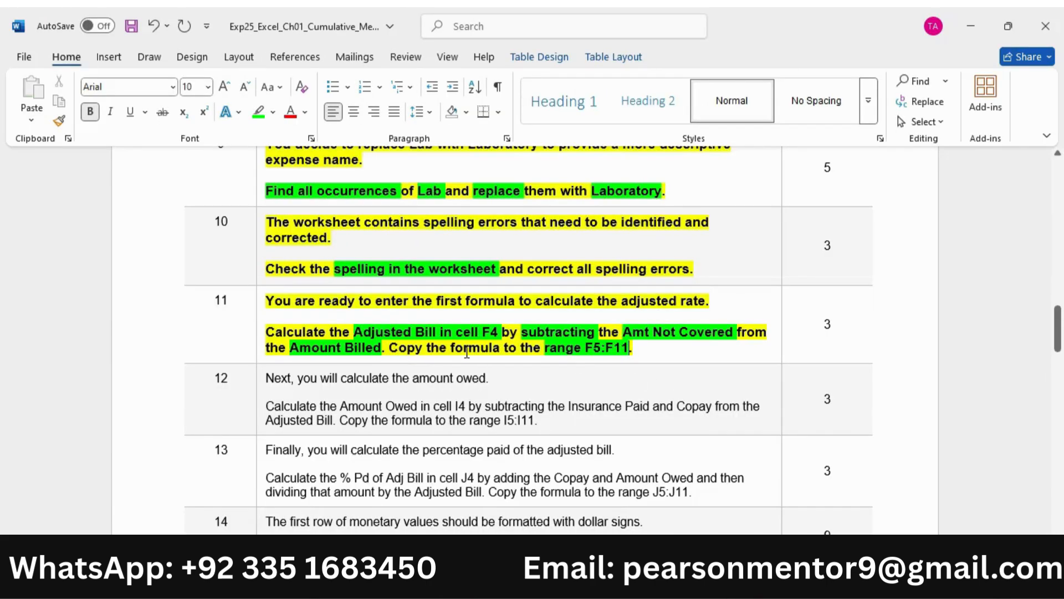
pyautogui.click(739, 581)
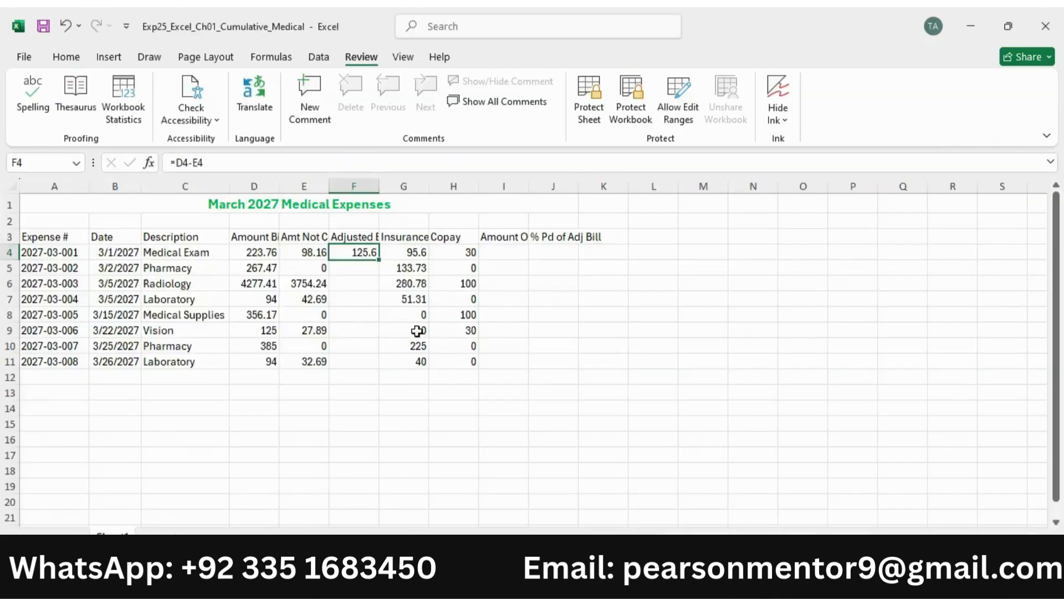
pyautogui.moveTo(379, 259); pyautogui.dragTo(377, 363)
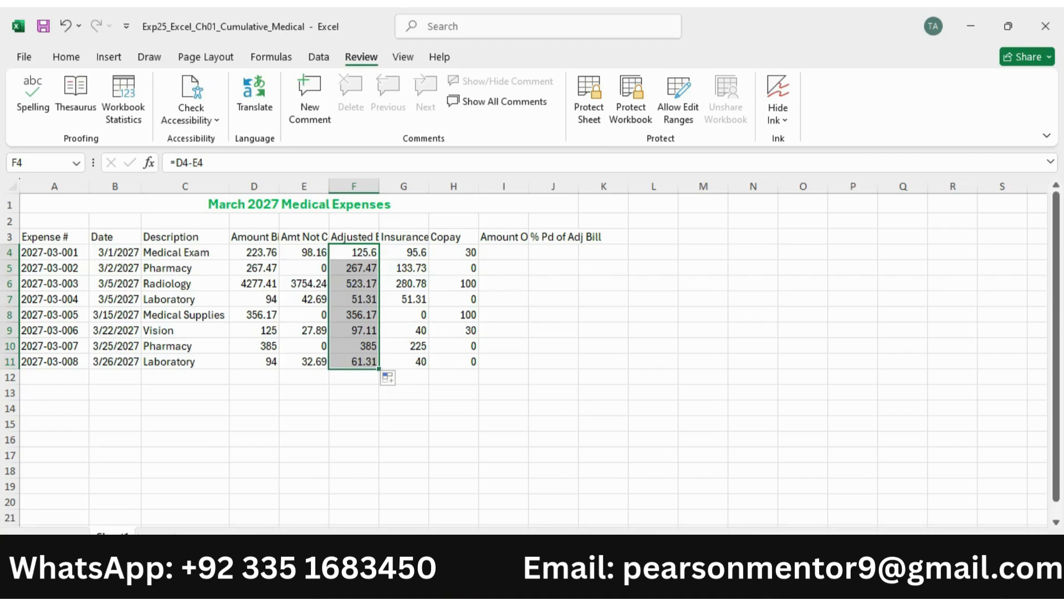
# Switch to the Word instructions and make all the text of instruction 12 bold, size 10, with yellow highlighting.
pyautogui.hotkey('alt', 'Tab')
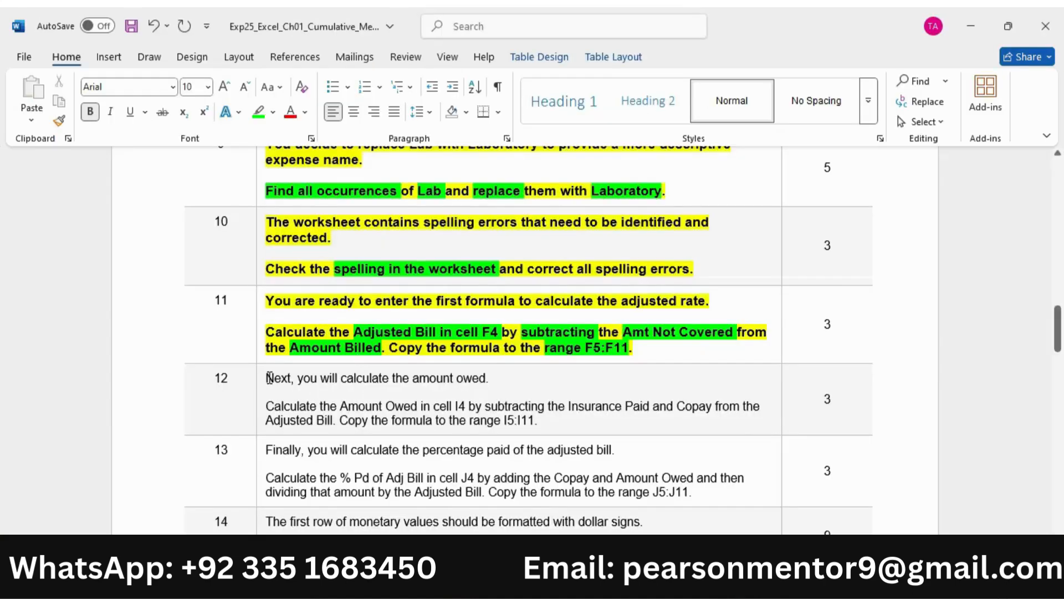
pyautogui.moveTo(268, 377); pyautogui.dragTo(537, 421)
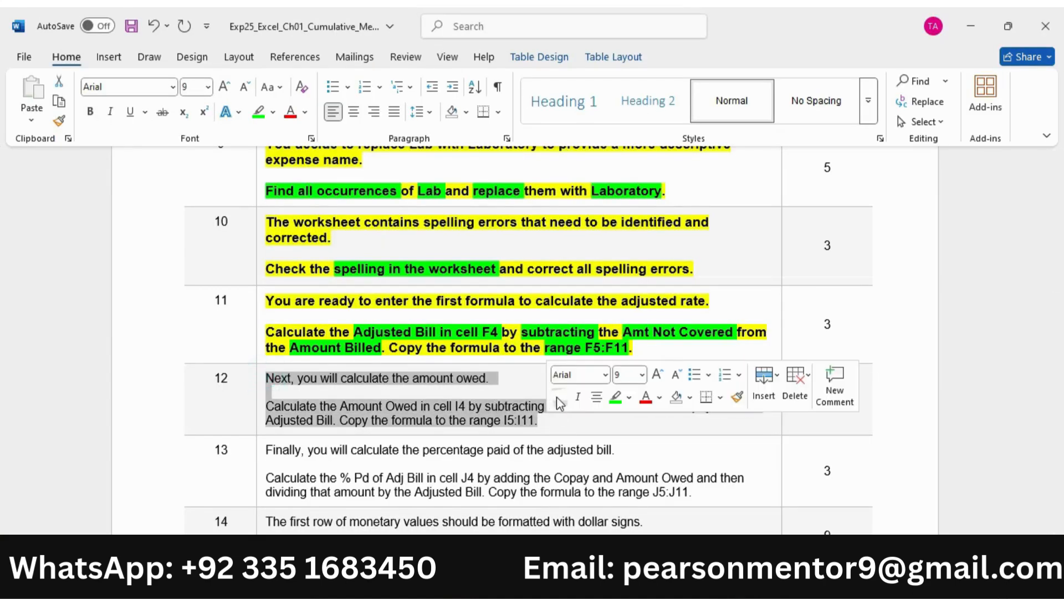
pyautogui.click(558, 397)
pyautogui.click(657, 375)
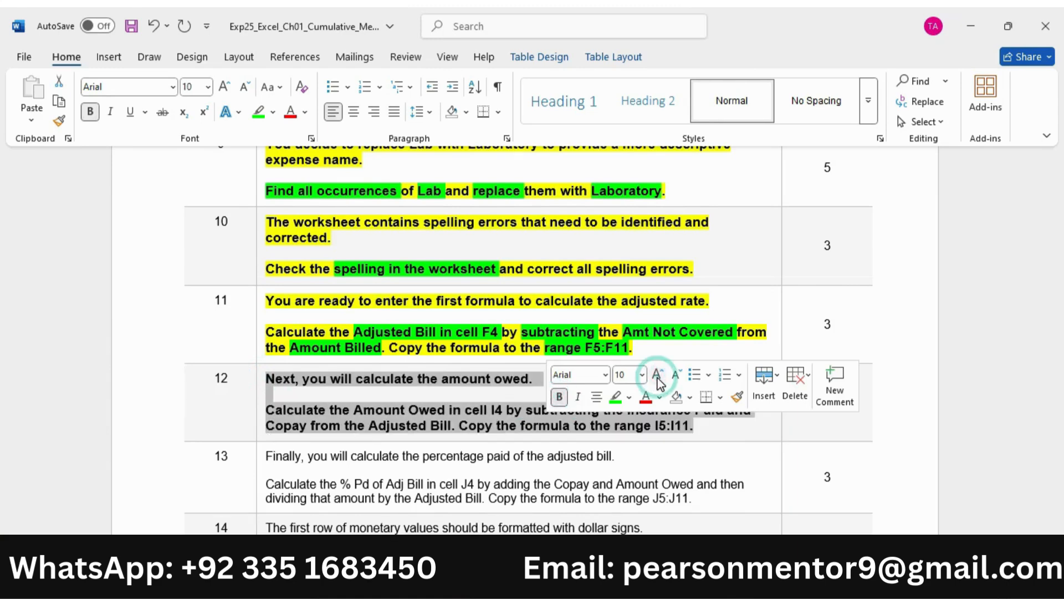
pyautogui.click(631, 397)
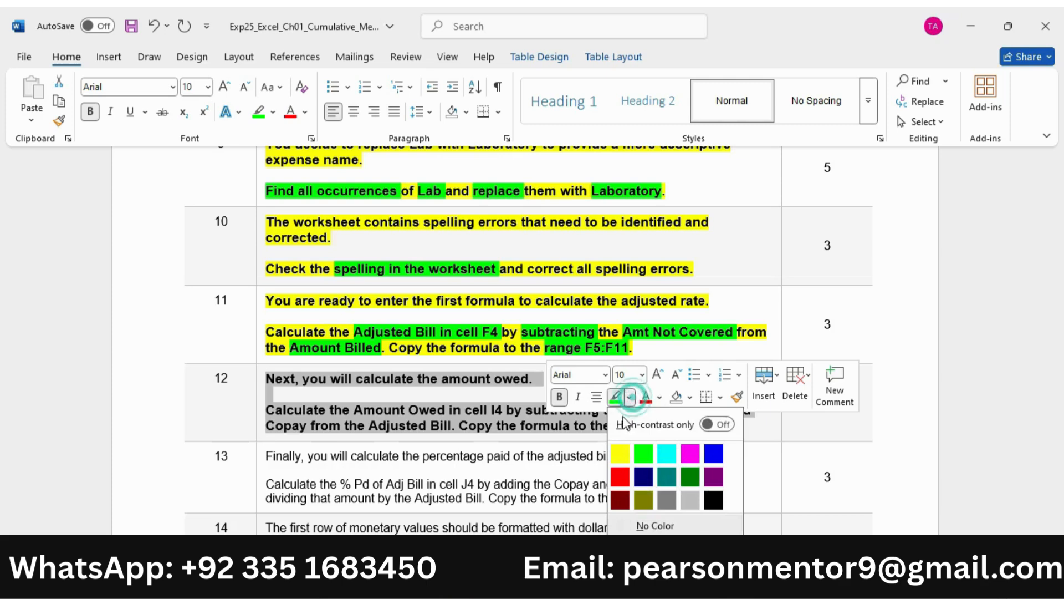
pyautogui.click(621, 453)
pyautogui.click(446, 391)
# Highlight "Amount Owed in cell I4" and "subtracting" in instruction 12 in bright green.
pyautogui.scroll(-3, 317, 314)
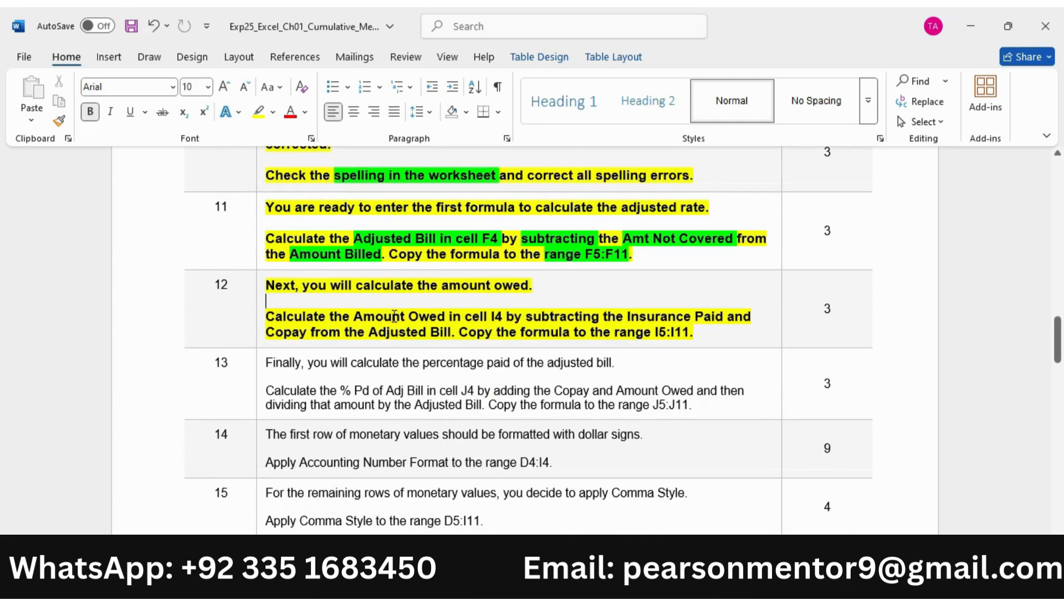
pyautogui.moveTo(354, 316); pyautogui.dragTo(505, 317)
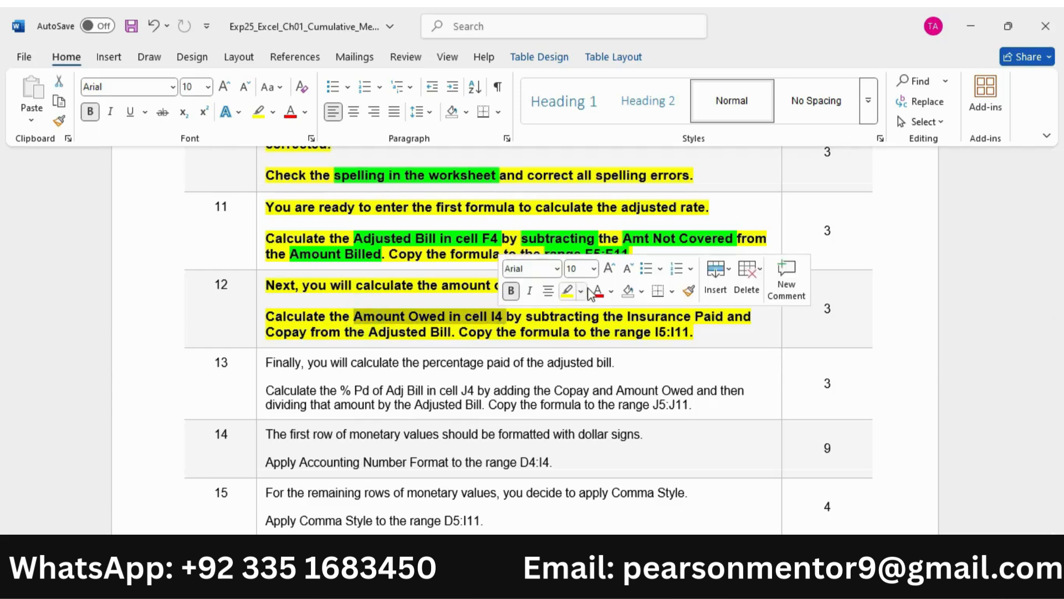
pyautogui.click(582, 291)
pyautogui.click(603, 349)
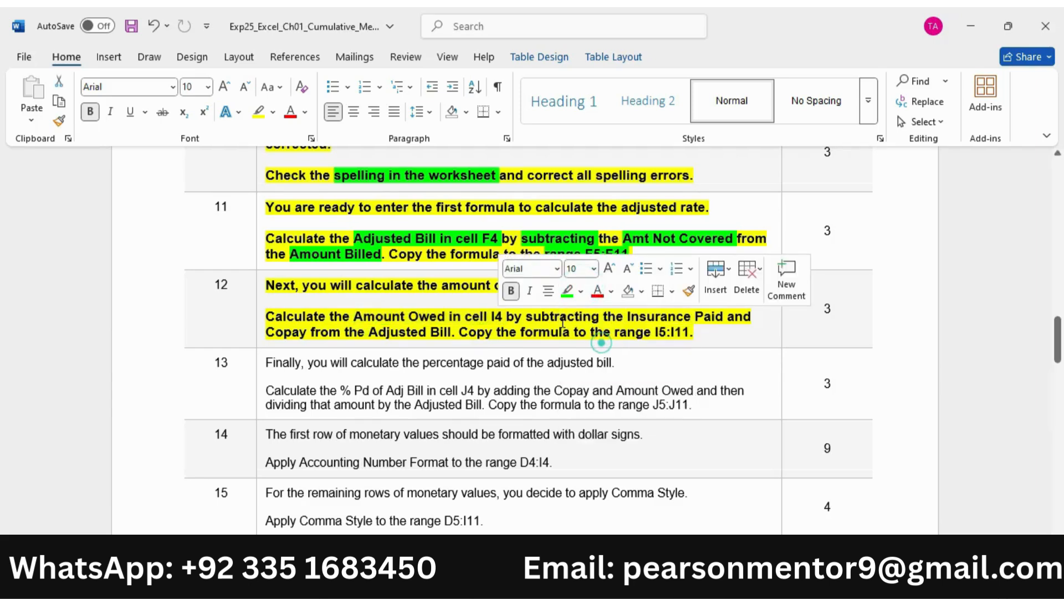
pyautogui.click(560, 317)
pyautogui.doubleClick(560, 317)
pyautogui.click(626, 294)
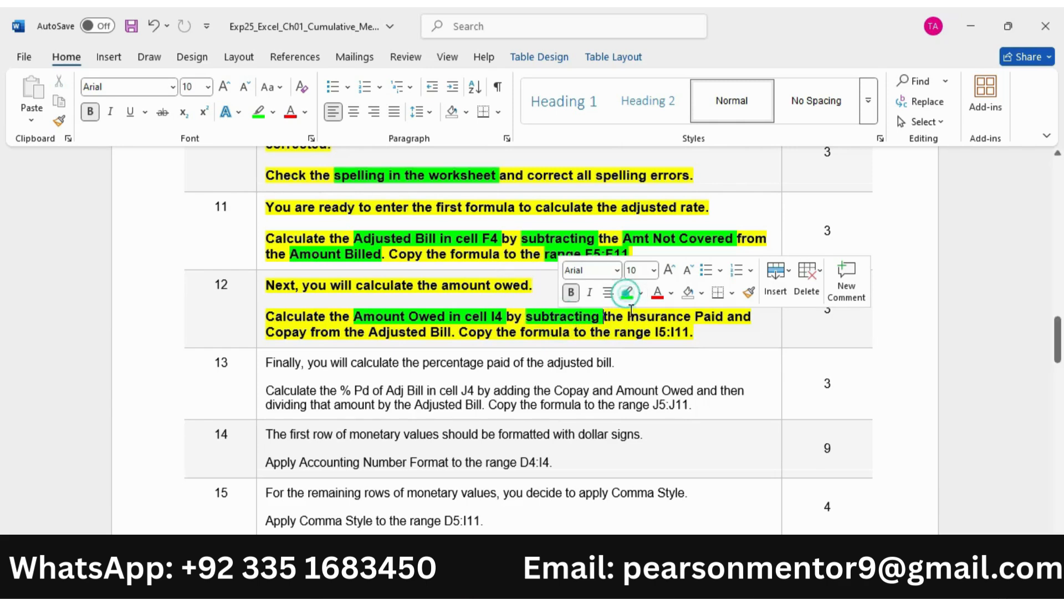
# Highlight "Insurance Paid", "Copay", "Adjusted Bill" and "range I5:I11" in instruction 12 in bright green.
pyautogui.moveTo(630, 316); pyautogui.dragTo(742, 314)
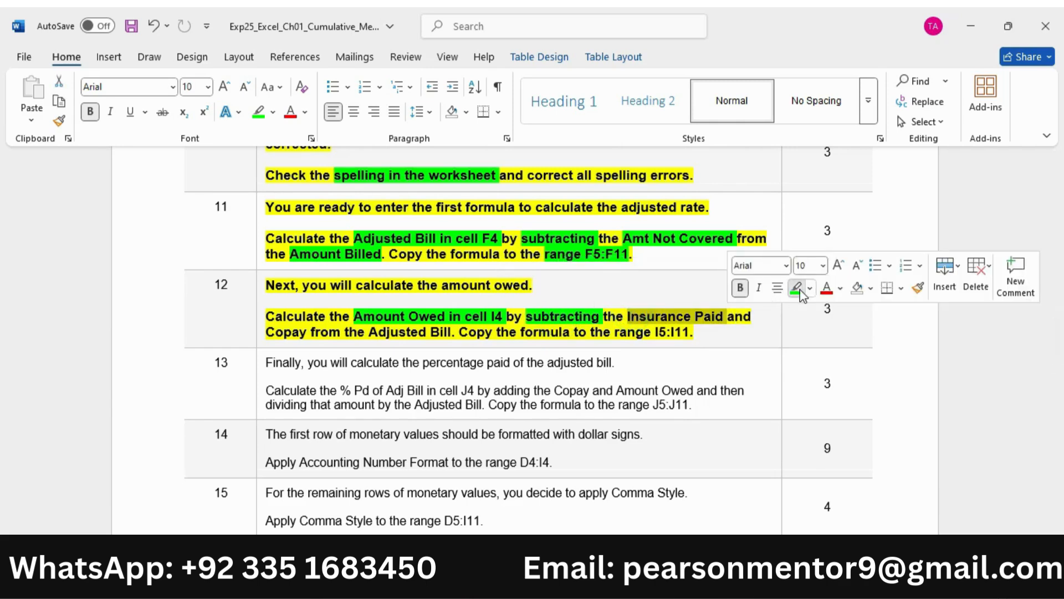
pyautogui.click(797, 288)
pyautogui.doubleClick(285, 332)
pyautogui.click(355, 310)
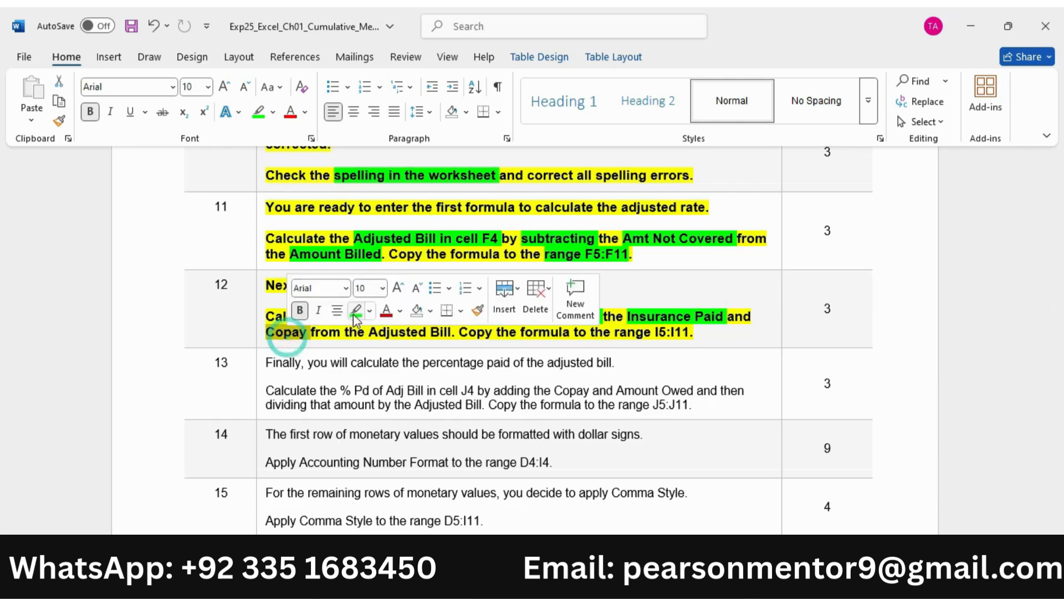
pyautogui.moveTo(369, 331); pyautogui.dragTo(450, 331)
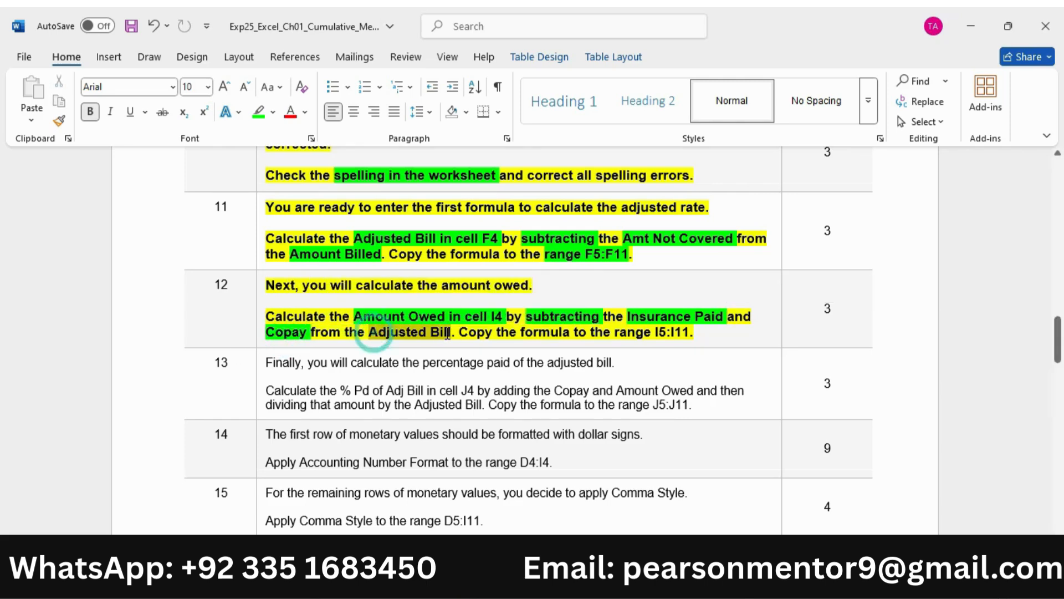
pyautogui.click(515, 306)
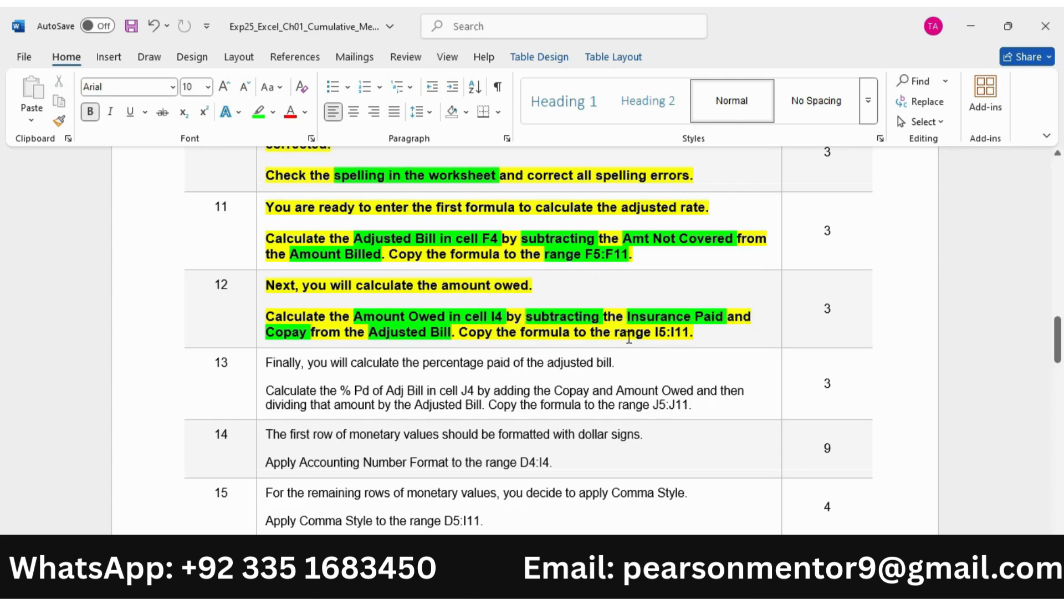
pyautogui.moveTo(615, 333); pyautogui.dragTo(683, 333)
pyautogui.click(749, 311)
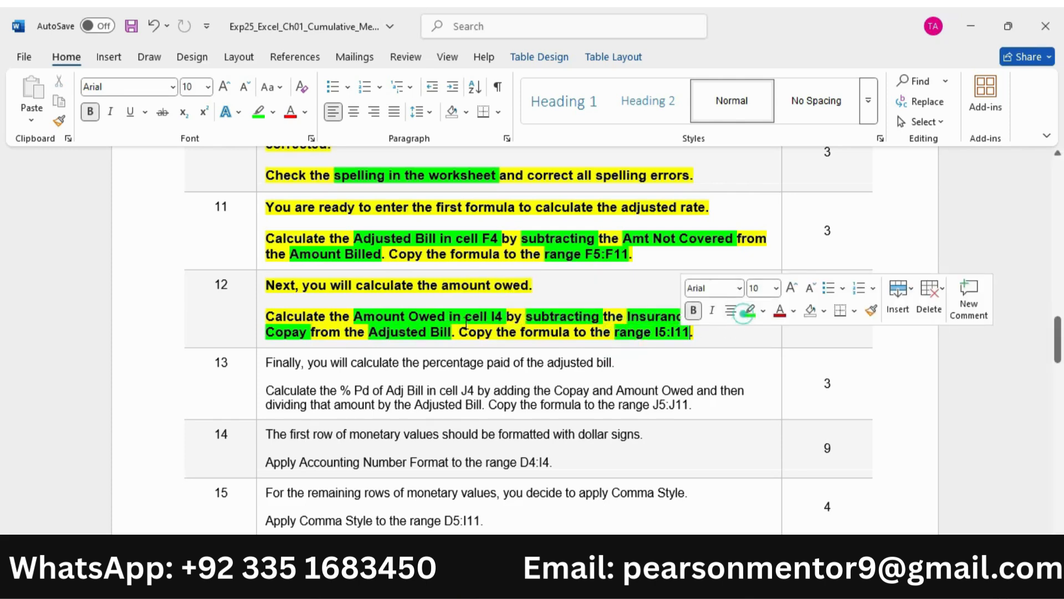
# Switch to the Excel workbook and enter the Amount Owed formula =F4-G4-H4 in cell I4, consulting instruction 12 in Word.
pyautogui.hotkey('alt', 'Tab')
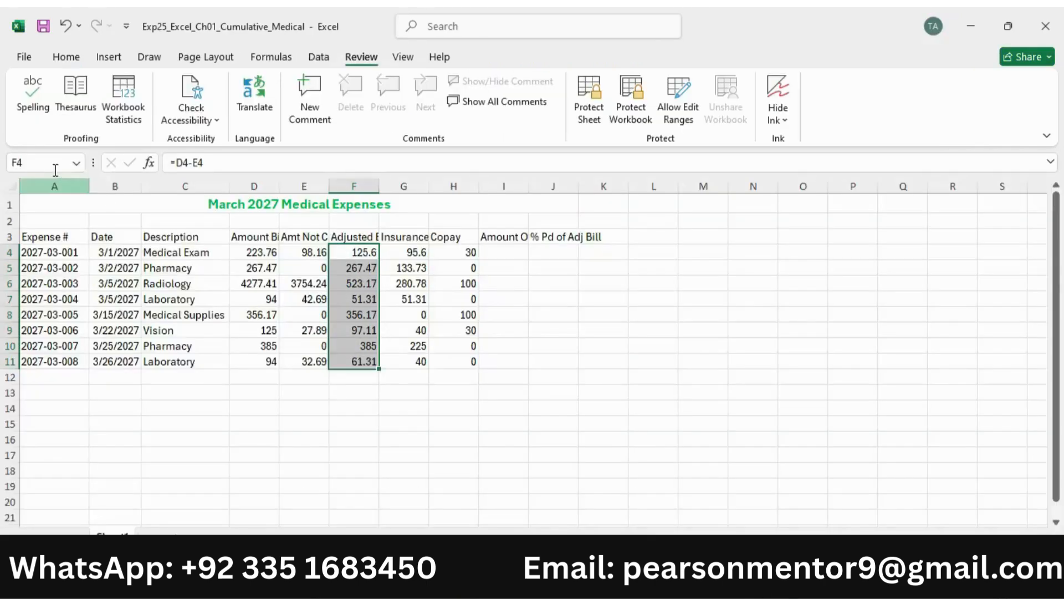
pyautogui.click(45, 163)
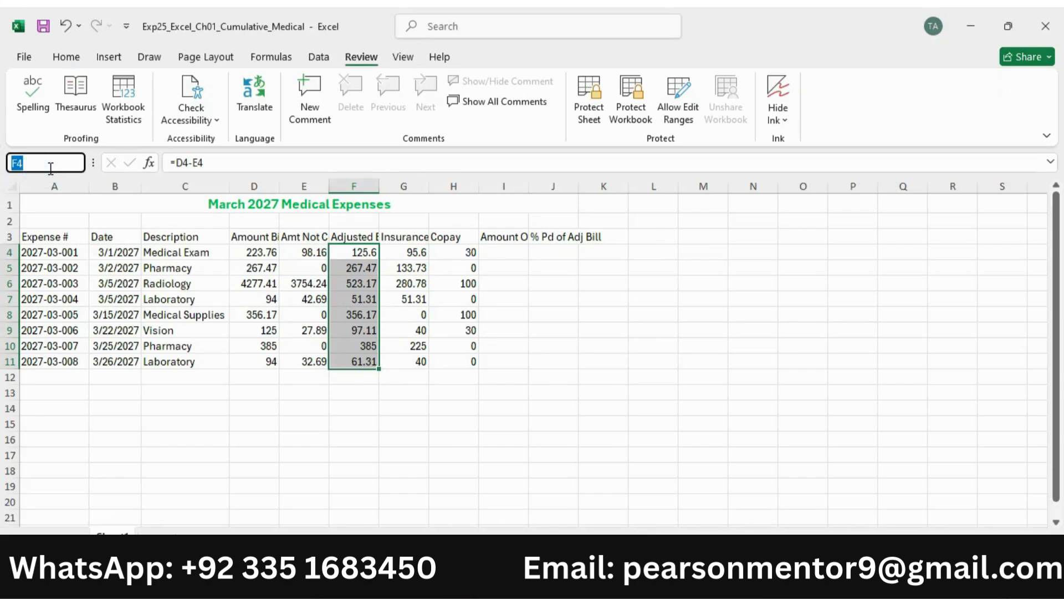
pyautogui.write('I')
pyautogui.press('Return')
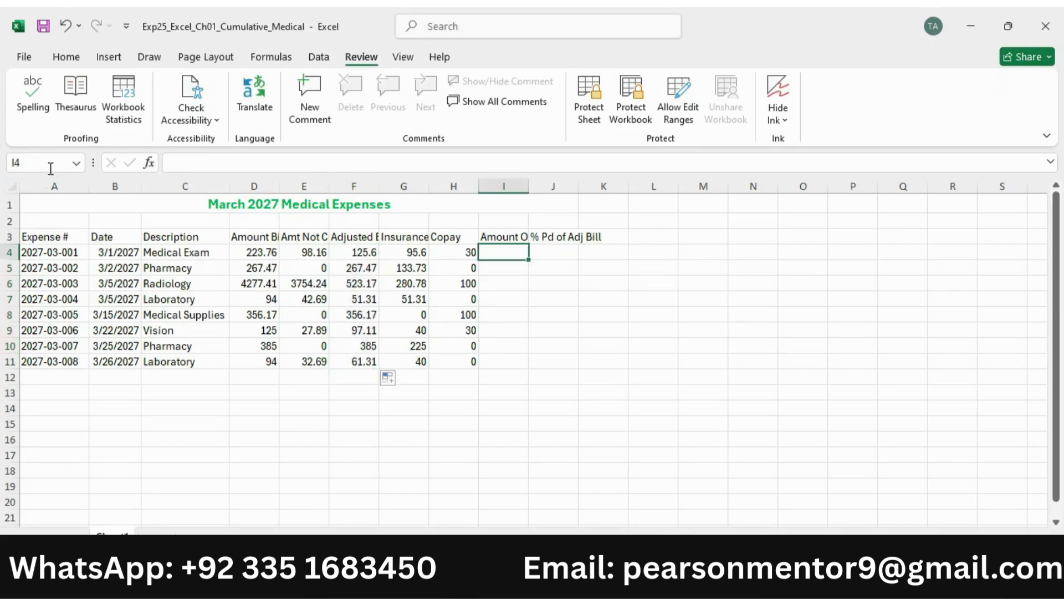
pyautogui.write('=')
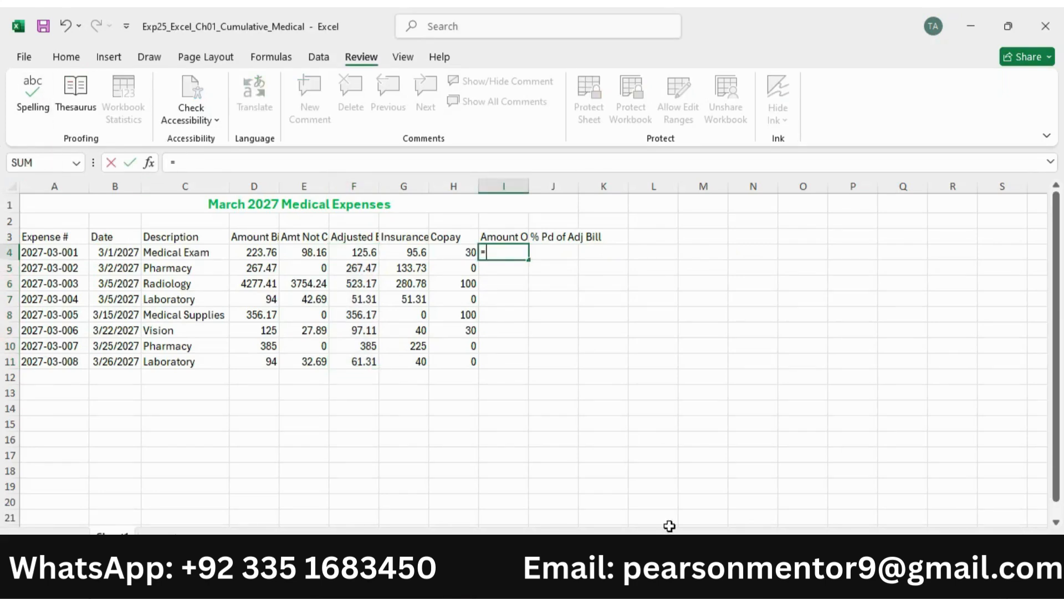
pyautogui.hotkey('alt', 'Tab')
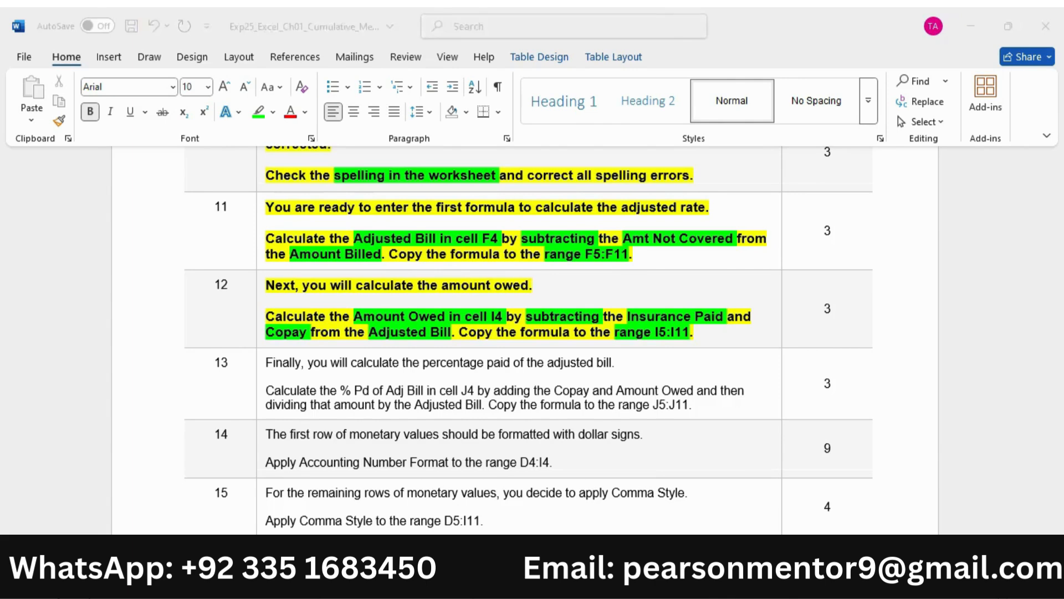
pyautogui.hotkey('alt', 'Tab')
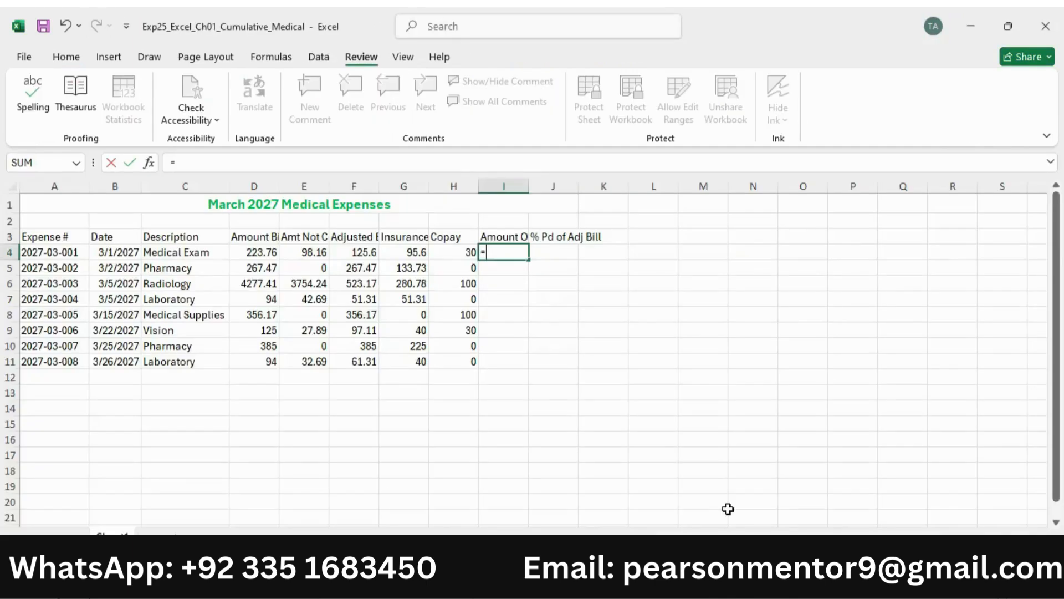
pyautogui.click(361, 253)
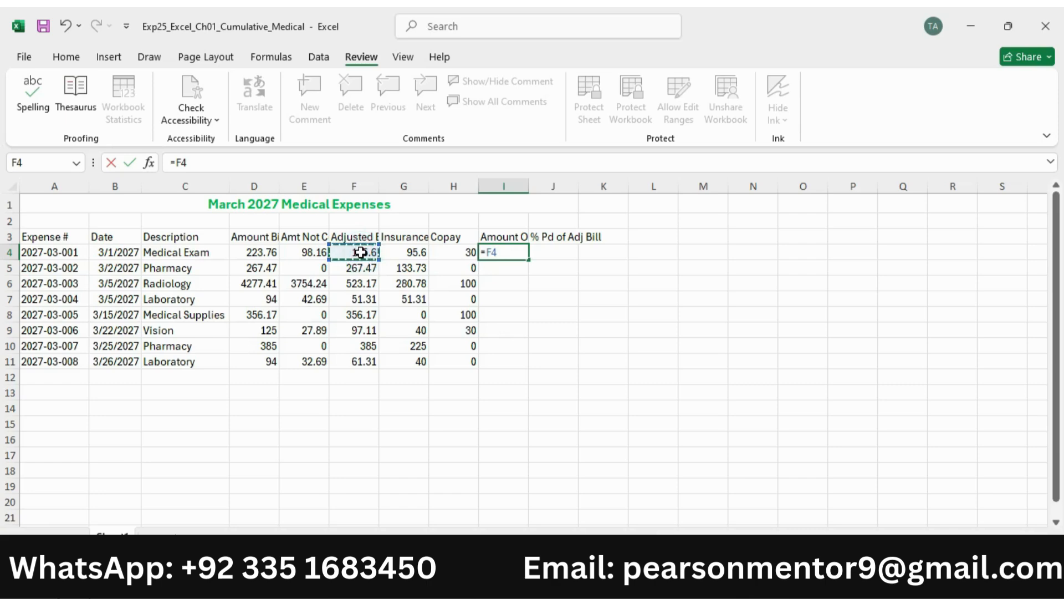
pyautogui.write('-')
pyautogui.hotkey('alt', 'Tab')
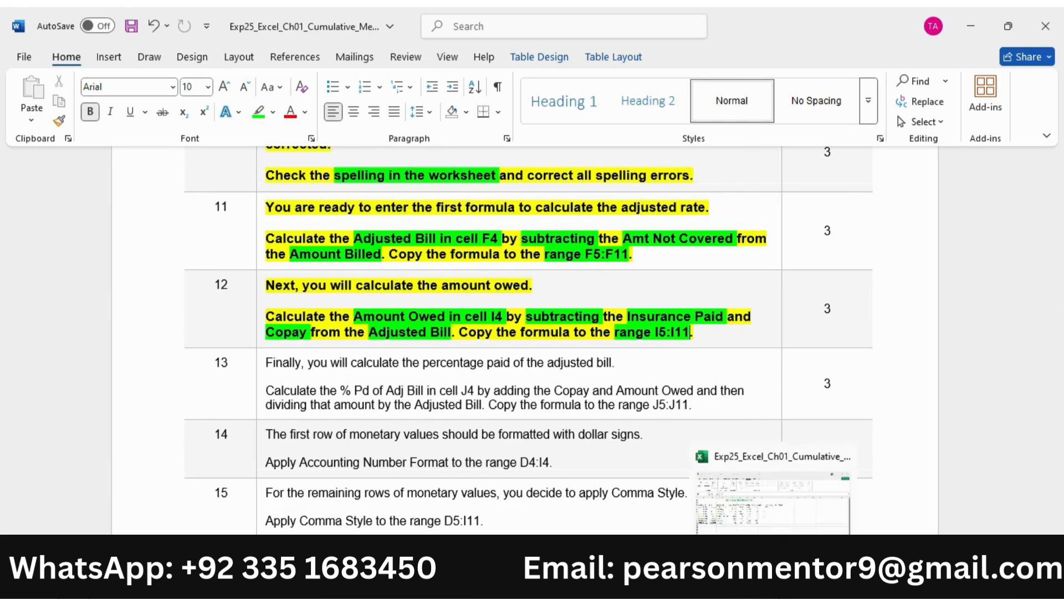
pyautogui.click(773, 580)
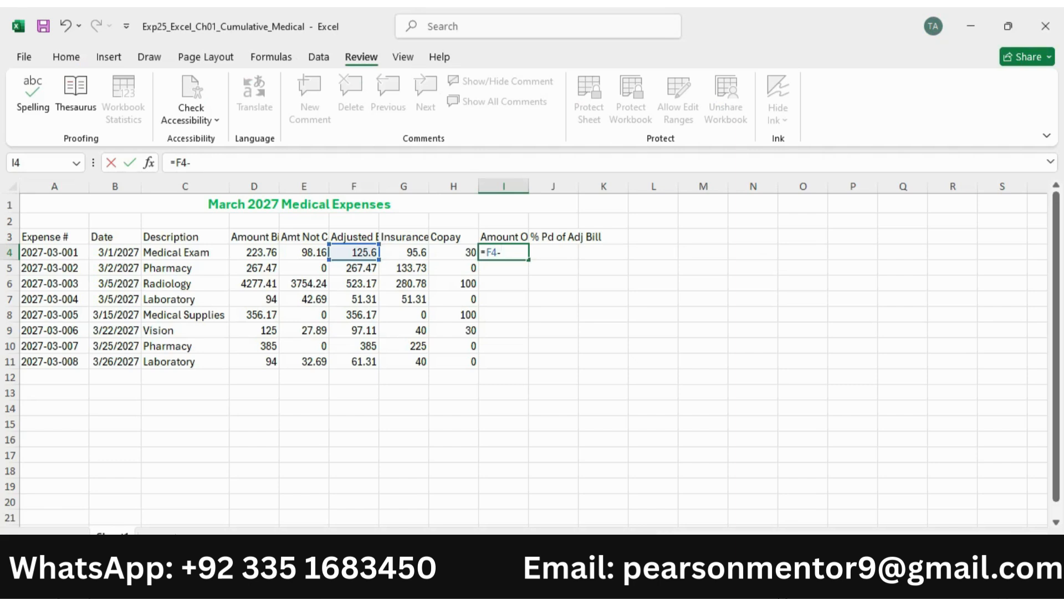
pyautogui.click(416, 254)
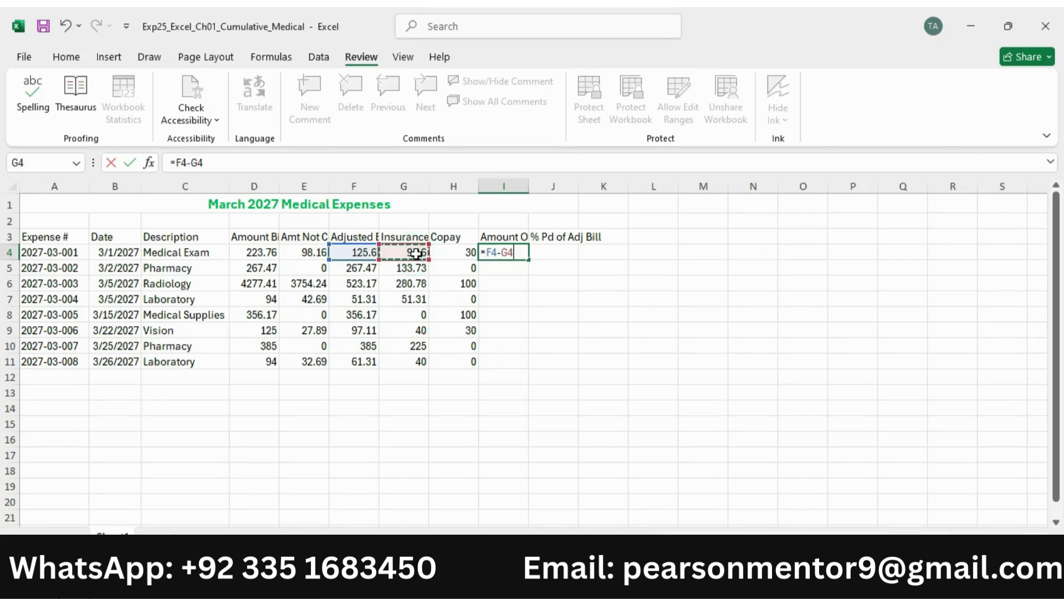
pyautogui.write('-')
pyautogui.hotkey('alt', 'Tab')
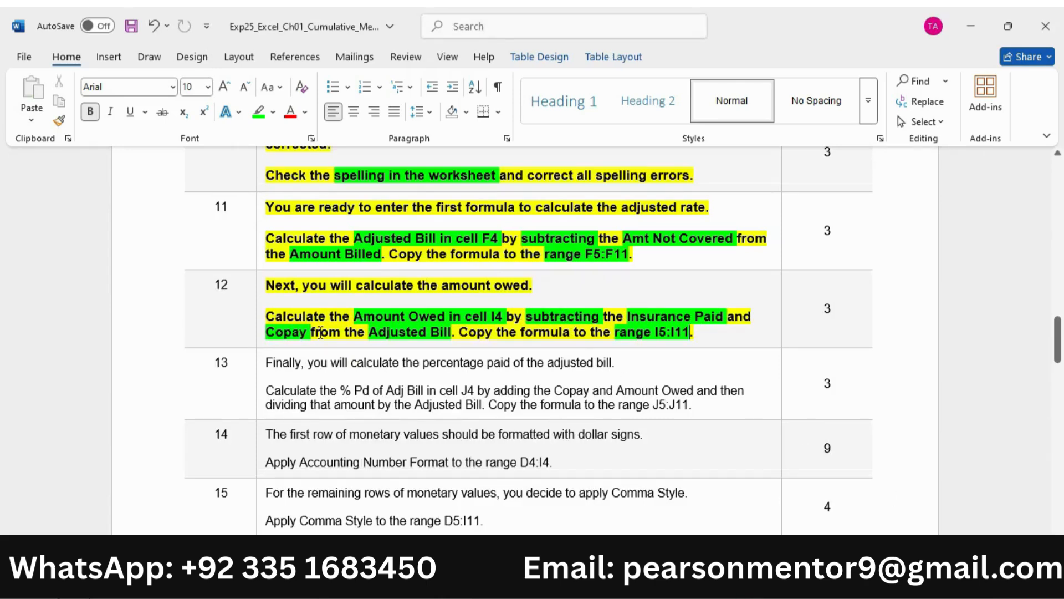
pyautogui.click(773, 583)
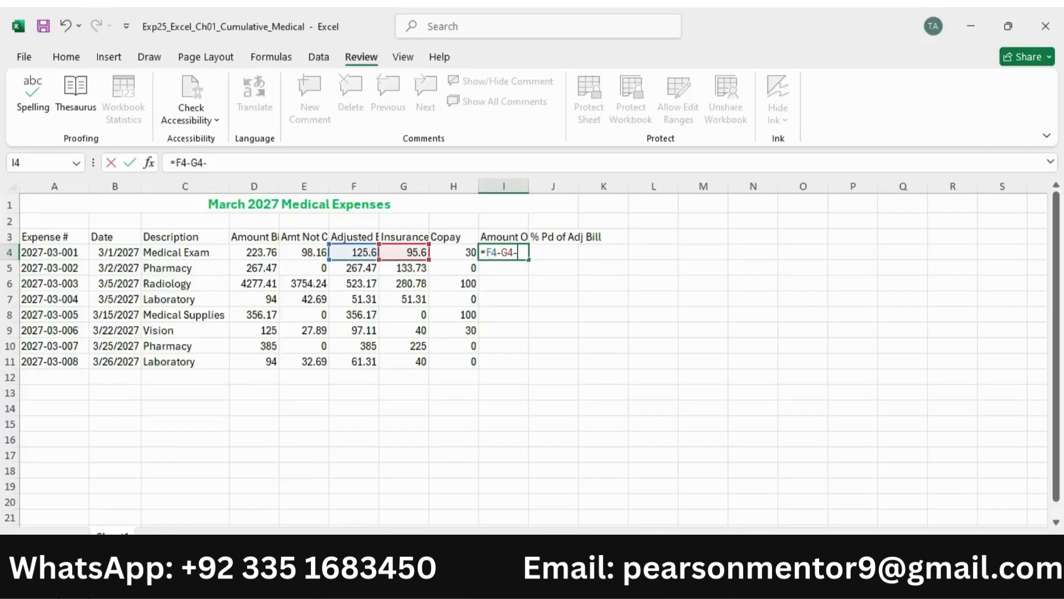
pyautogui.click(455, 255)
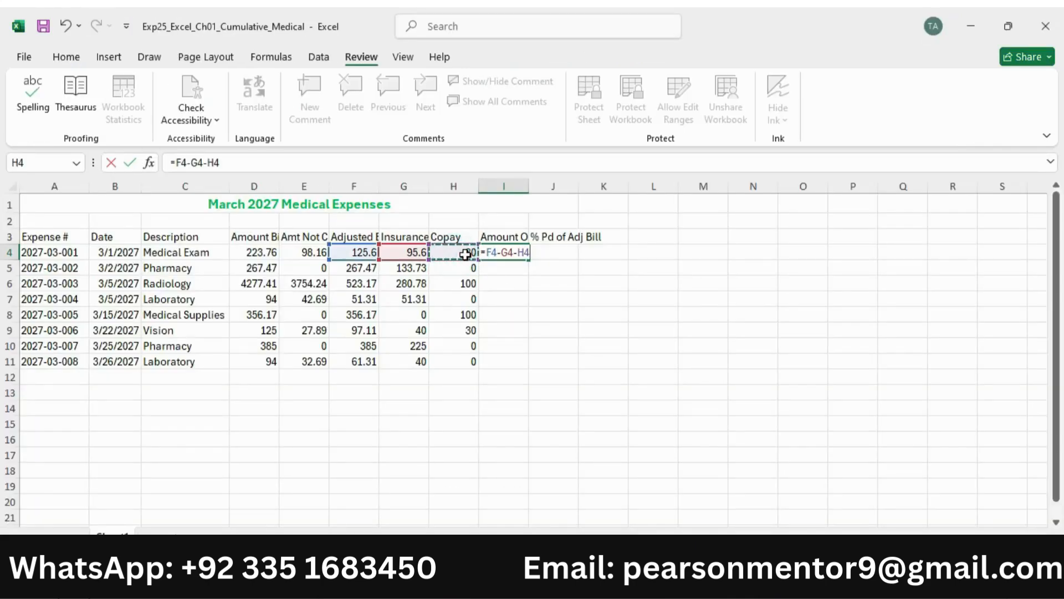
pyautogui.press('Return')
# Copy the Amount Owed formula from cell I4 down to the range I5:I11.
pyautogui.click(773, 584)
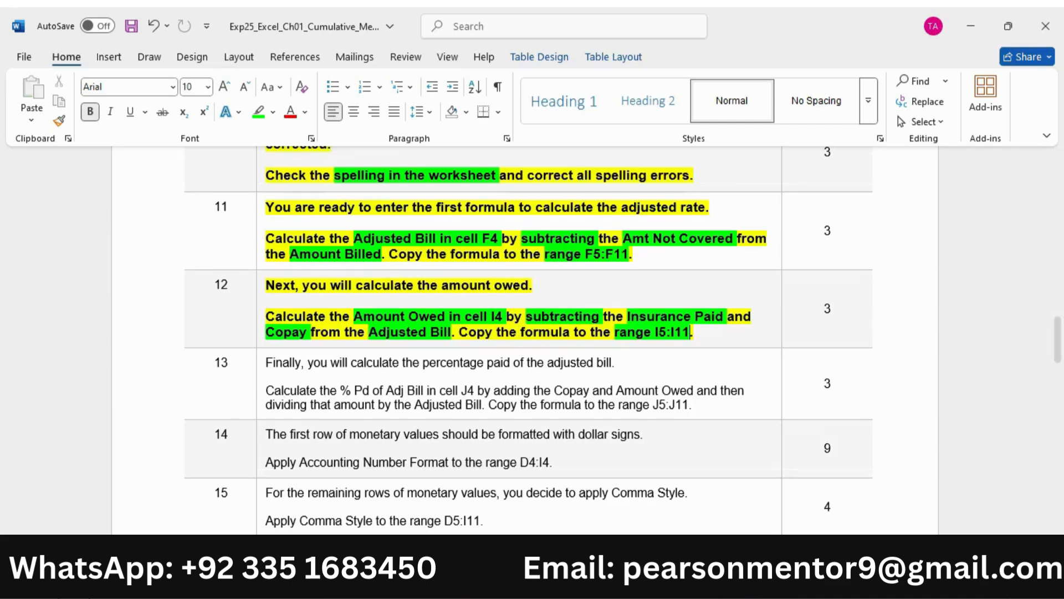
pyautogui.click(736, 583)
pyautogui.click(501, 251)
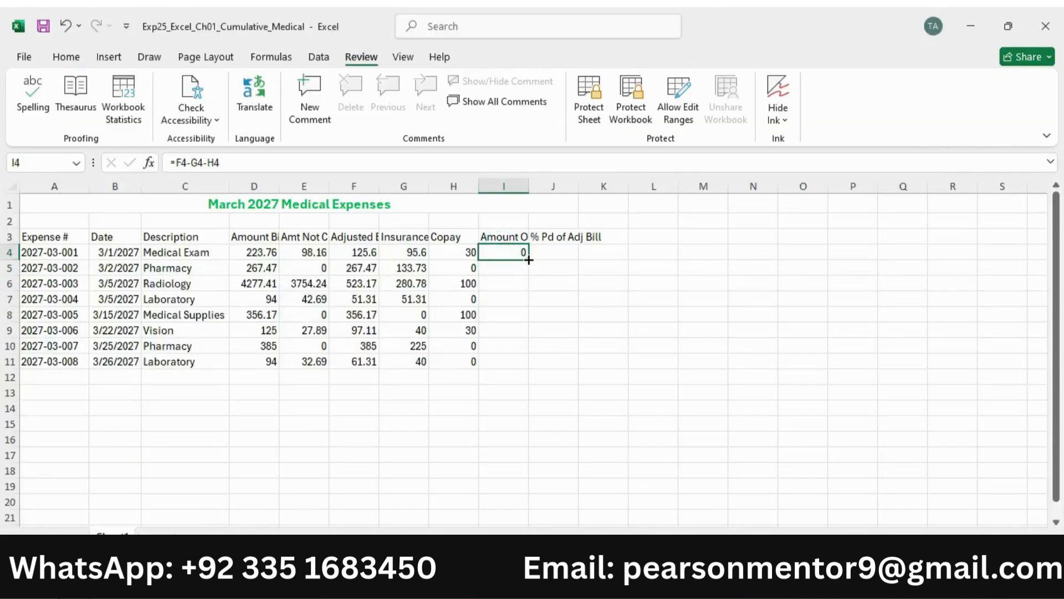
pyautogui.moveTo(528, 259); pyautogui.dragTo(533, 368)
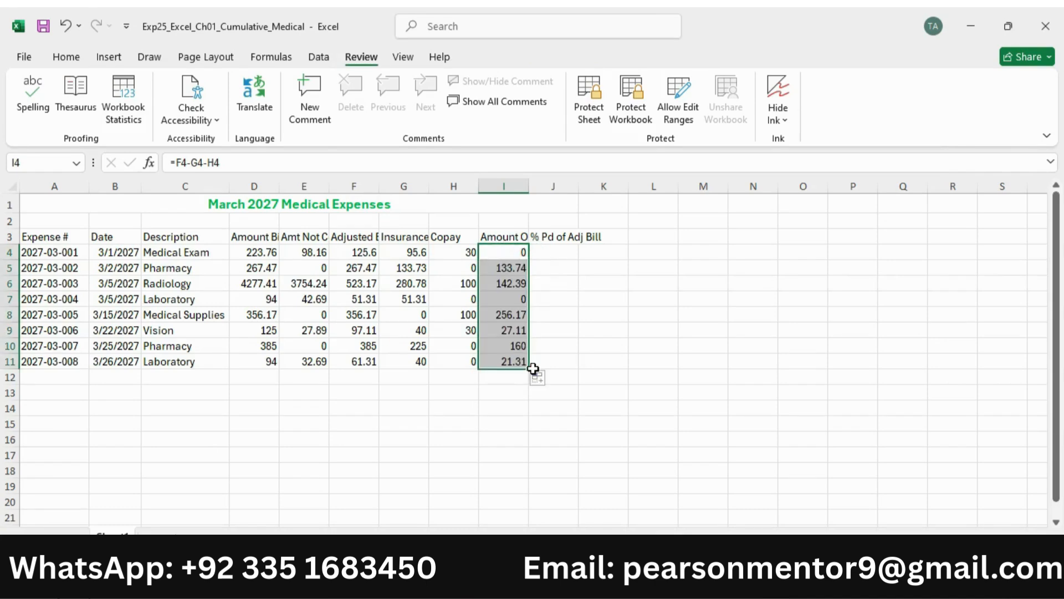
# Switch to the Word instructions and make all the text of instruction 13 bold, size 10, with yellow highlighting.
pyautogui.click(762, 583)
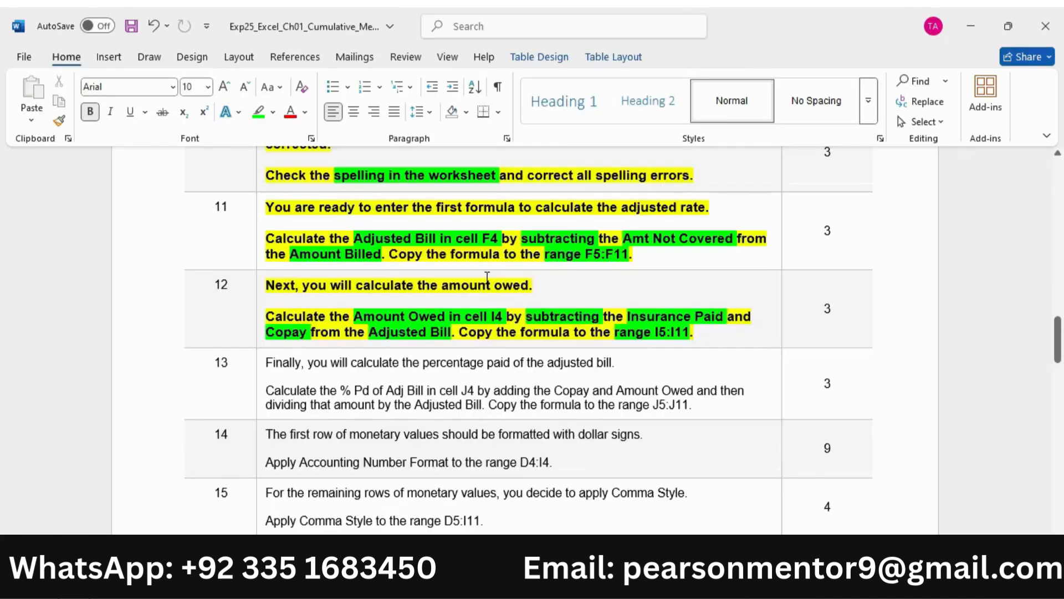
pyautogui.scroll(-1, 487, 276)
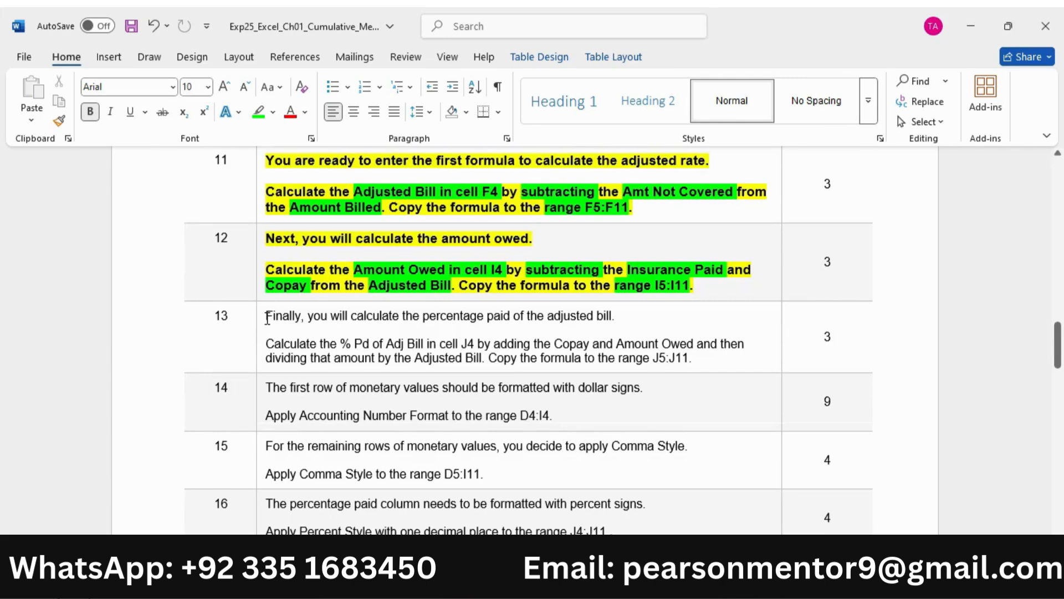
pyautogui.moveTo(267, 317); pyautogui.dragTo(699, 360)
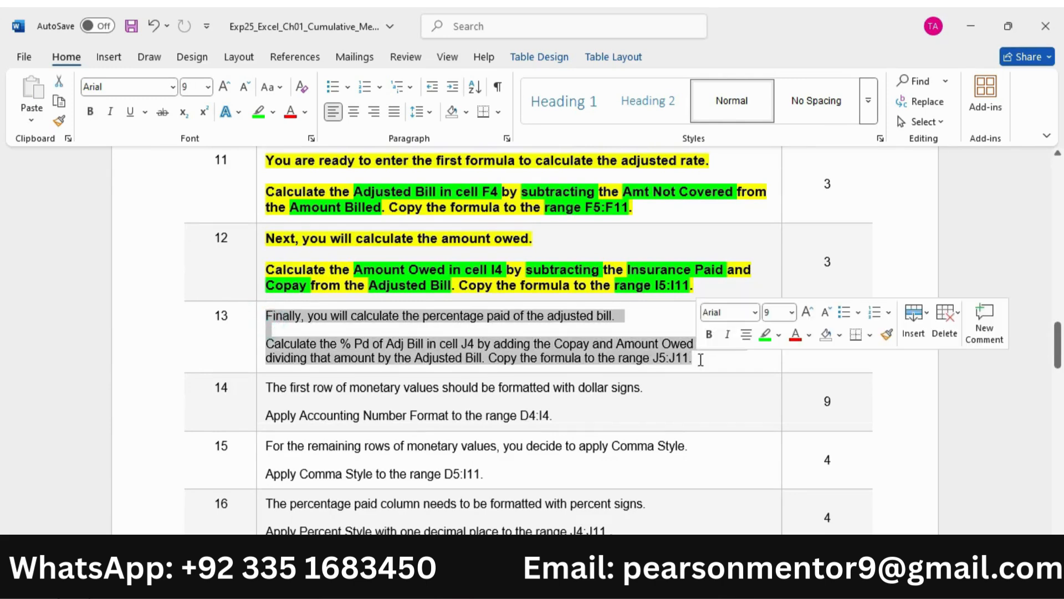
pyautogui.click(709, 334)
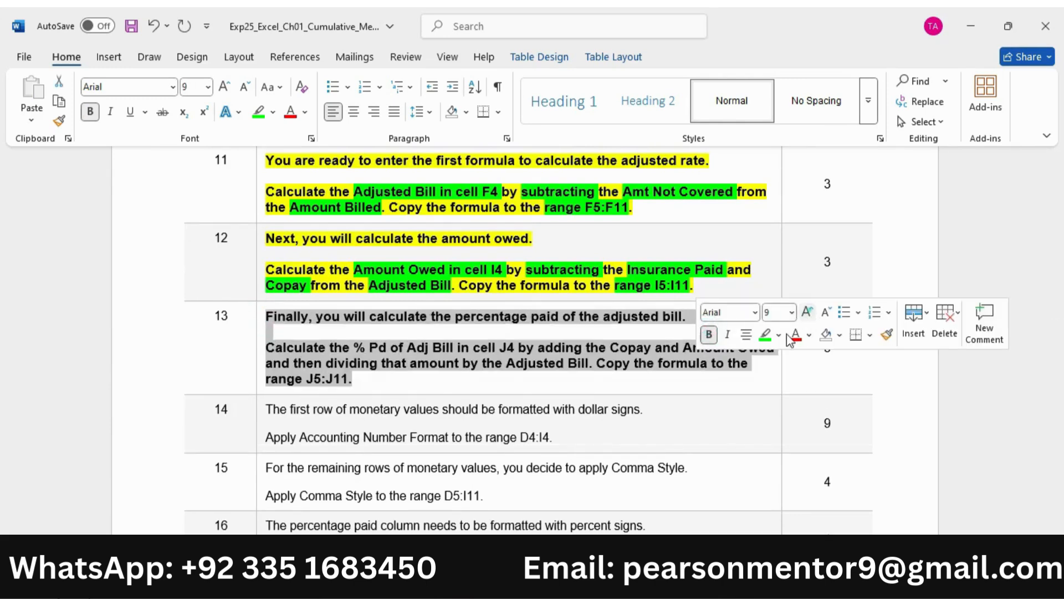
pyautogui.click(779, 335)
pyautogui.click(770, 388)
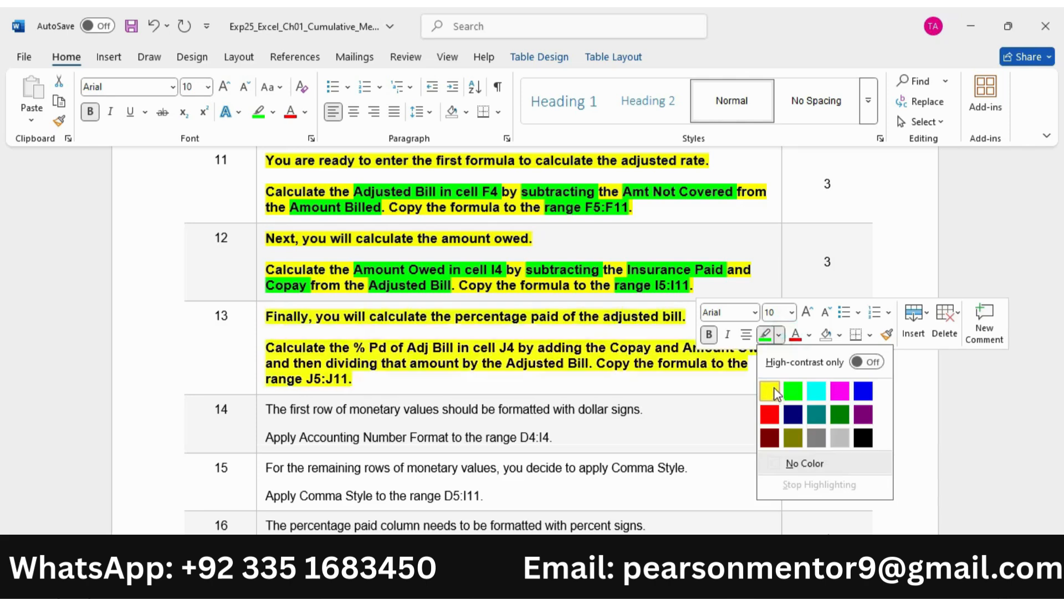
pyautogui.click(332, 326)
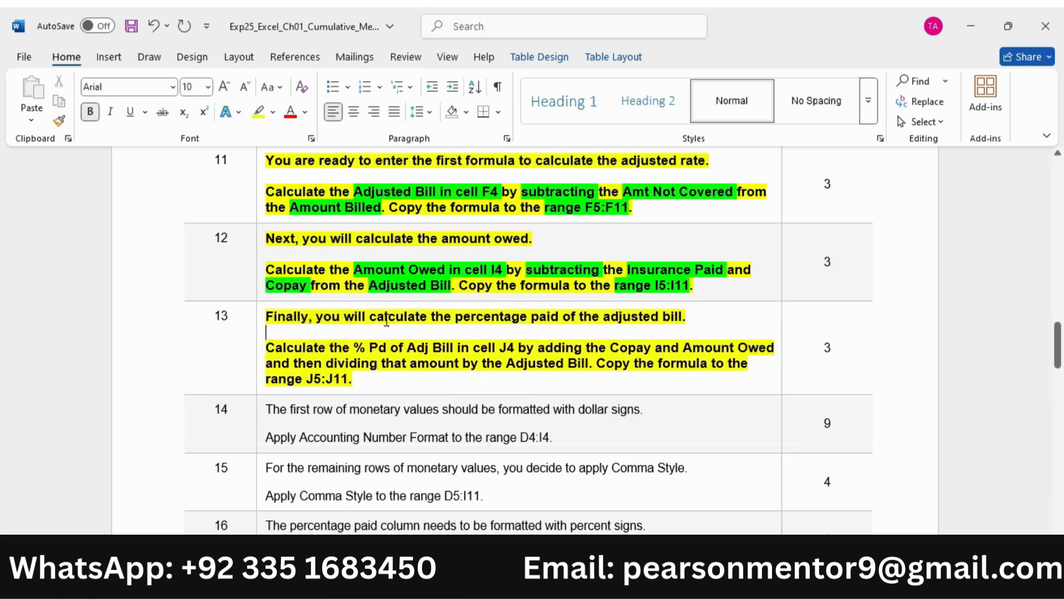
# Highlight "% Pd of Adj Bill in cell J4", "Copay" and "Amount Owed" in instruction 13 in bright green.
pyautogui.moveTo(354, 348); pyautogui.dragTo(516, 348)
pyautogui.click(601, 327)
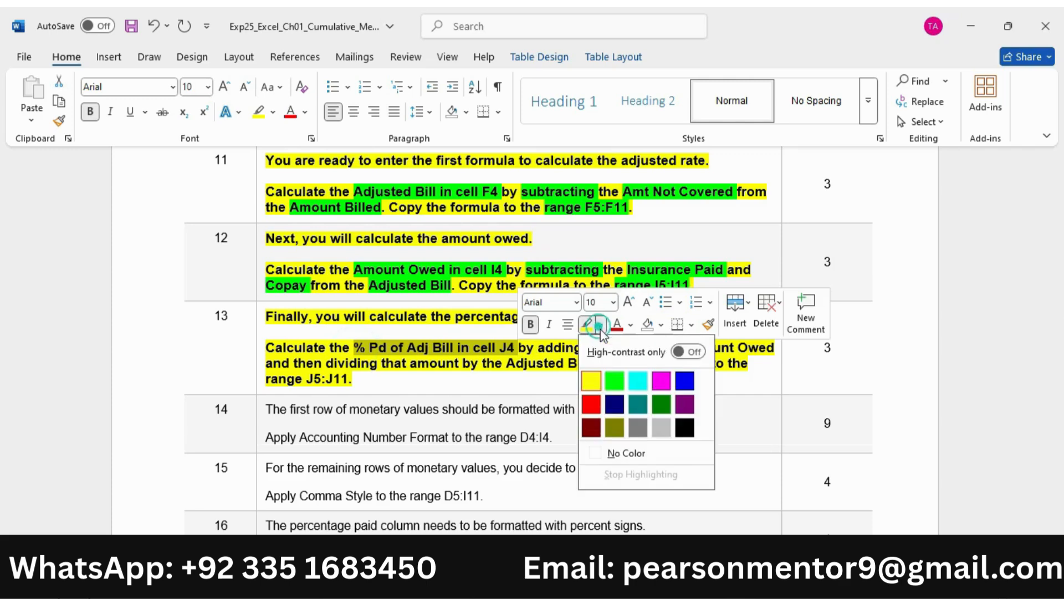
pyautogui.click(615, 382)
pyautogui.click(509, 360)
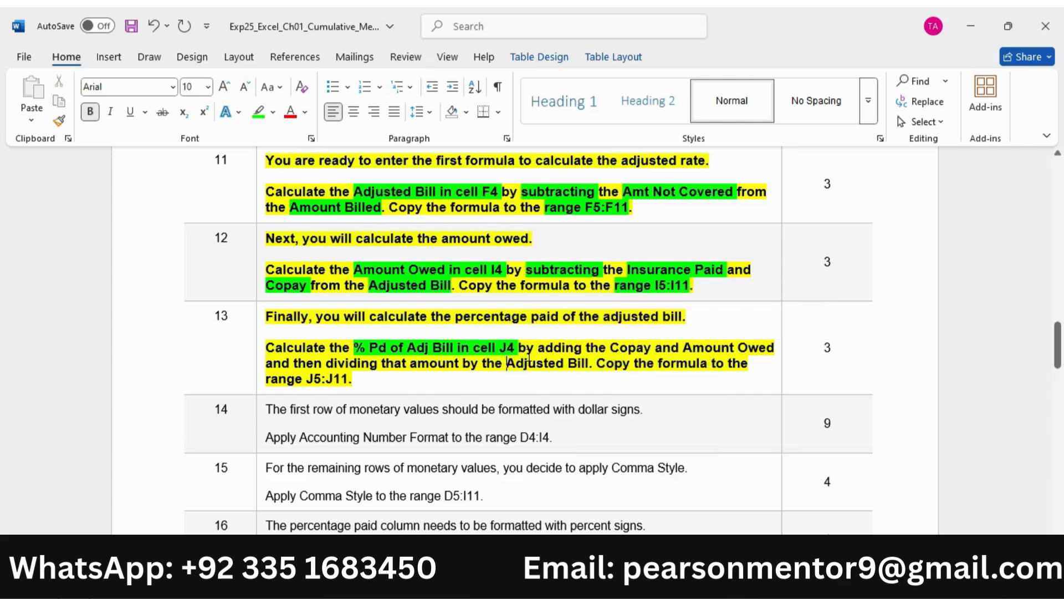
pyautogui.doubleClick(623, 347)
pyautogui.click(696, 330)
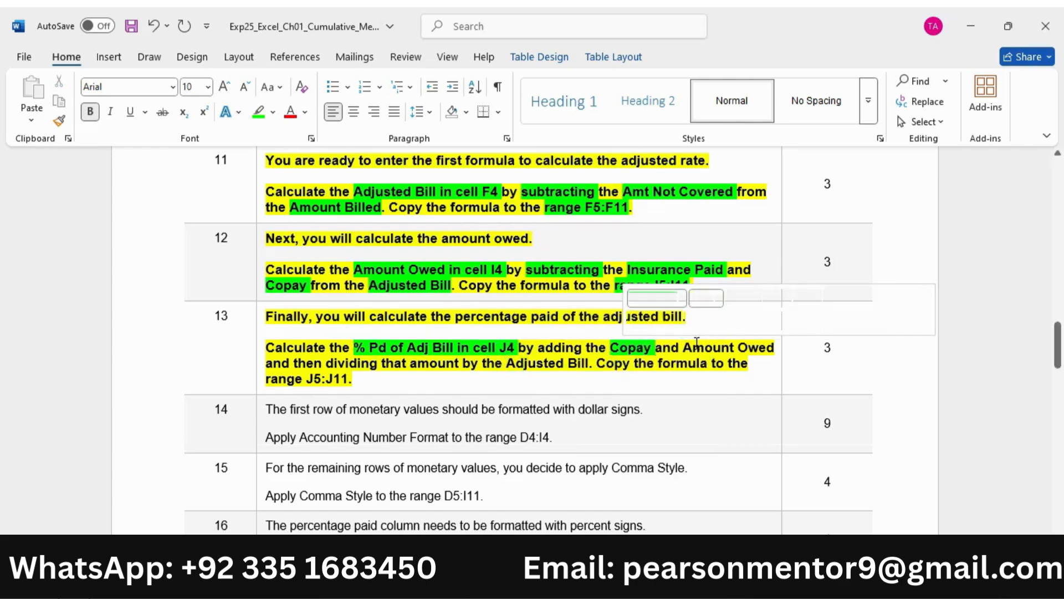
pyautogui.moveTo(752, 343); pyautogui.dragTo(774, 348)
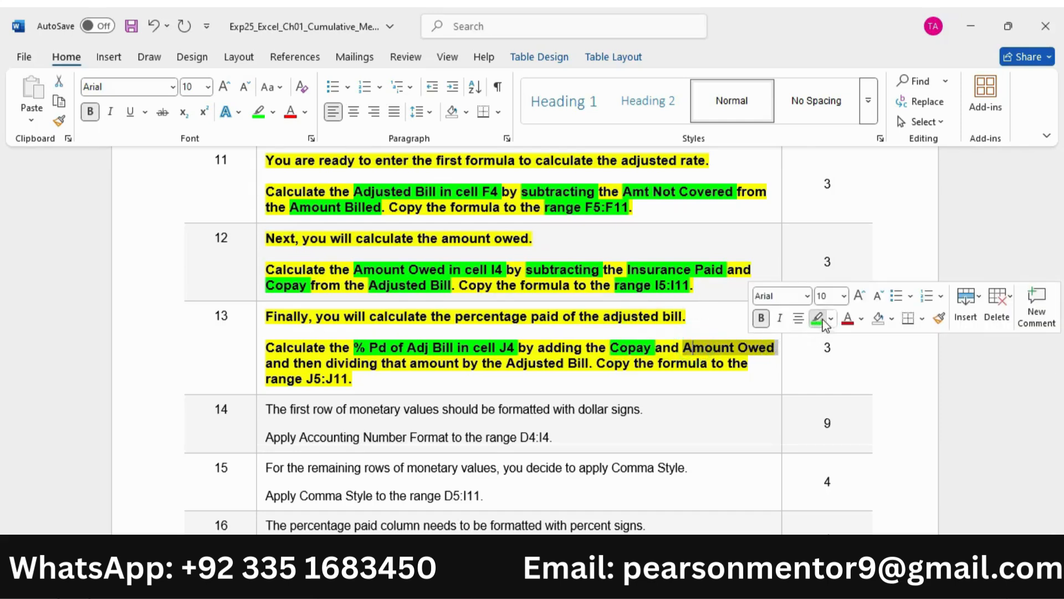
pyautogui.click(818, 319)
# Highlight "dividing that amount", "Adjusted Bill" and "J5:J11" in instruction 13 in bright green.
pyautogui.moveTo(326, 363); pyautogui.dragTo(463, 364)
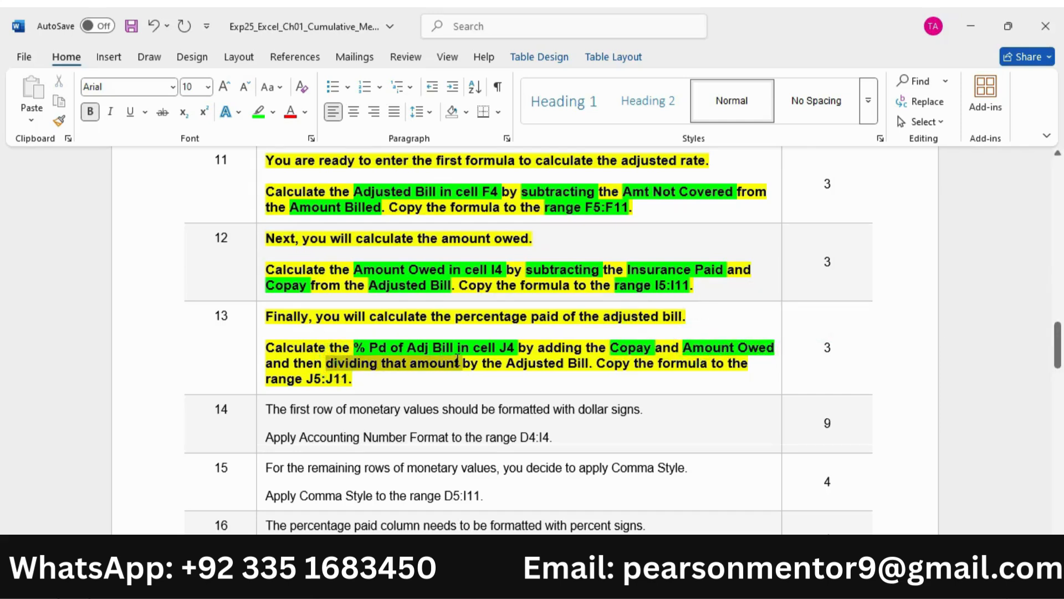
pyautogui.click(524, 332)
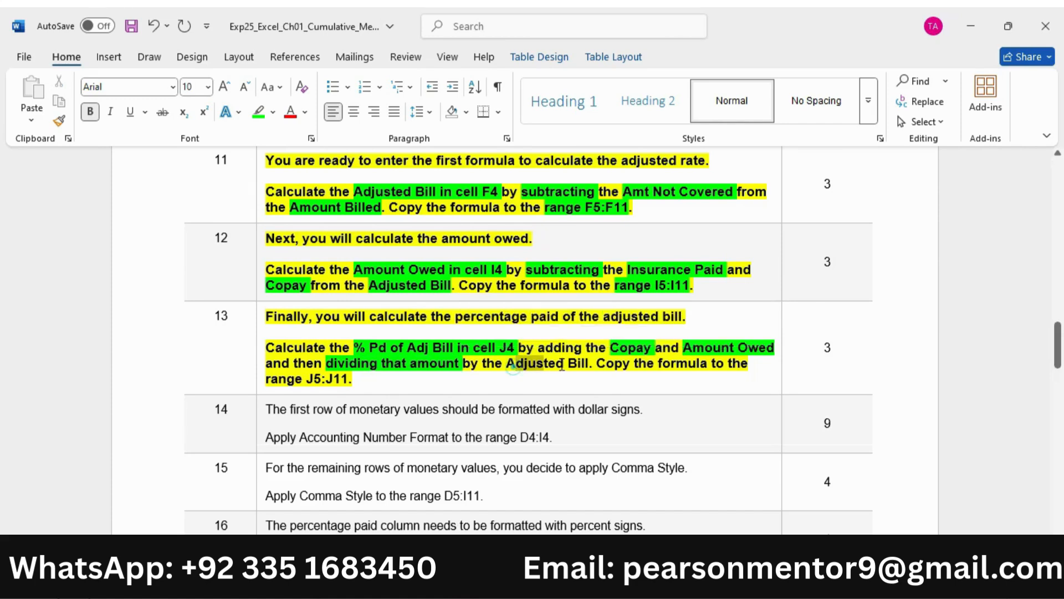
pyautogui.moveTo(507, 364); pyautogui.dragTo(588, 366)
pyautogui.click(668, 334)
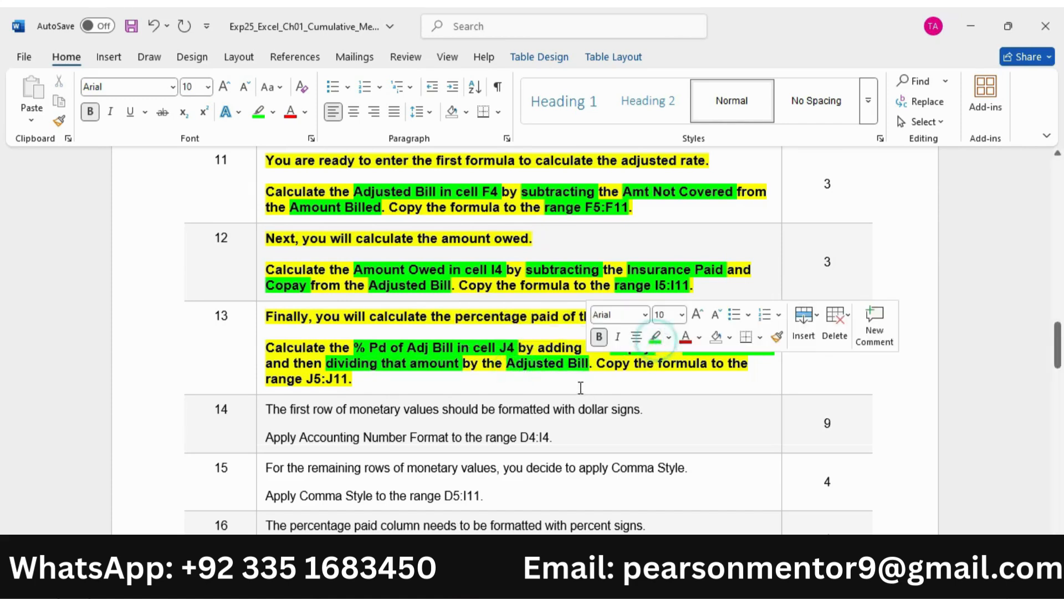
pyautogui.click(579, 386)
pyautogui.moveTo(309, 378); pyautogui.dragTo(349, 379)
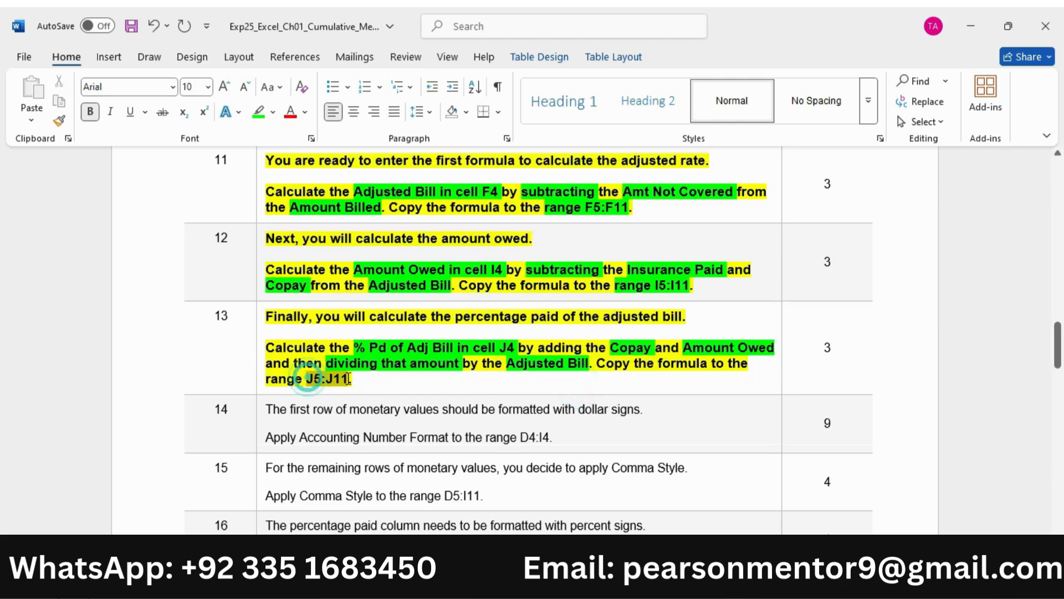
pyautogui.click(416, 351)
pyautogui.click(448, 383)
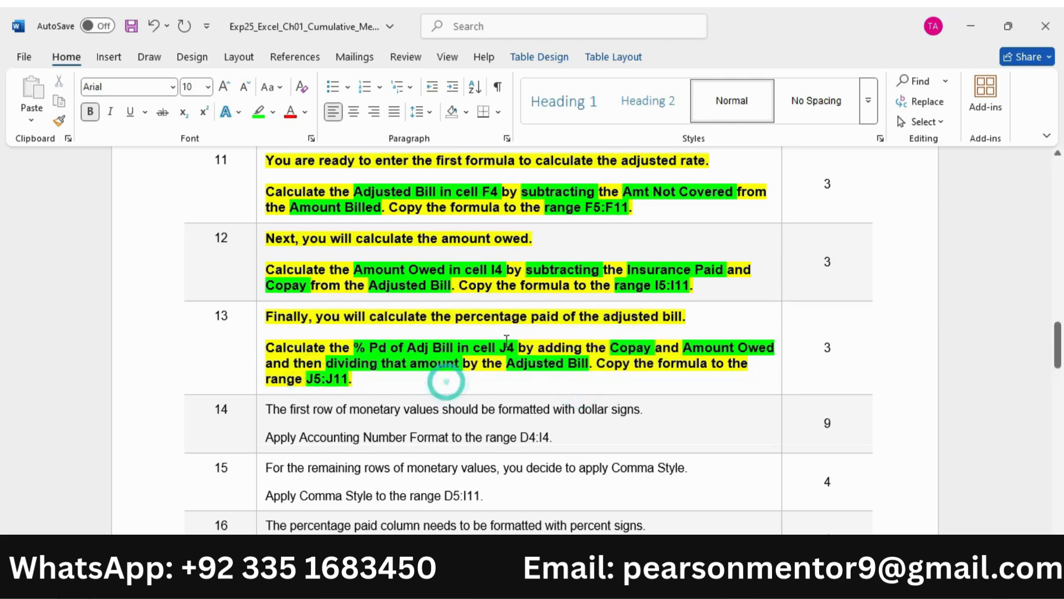
# Switch to the Excel workbook and enter the % Pd of Adj Bill formula =(H4+I4)/F4 in cell J4.
pyautogui.hotkey('alt', 'Tab')
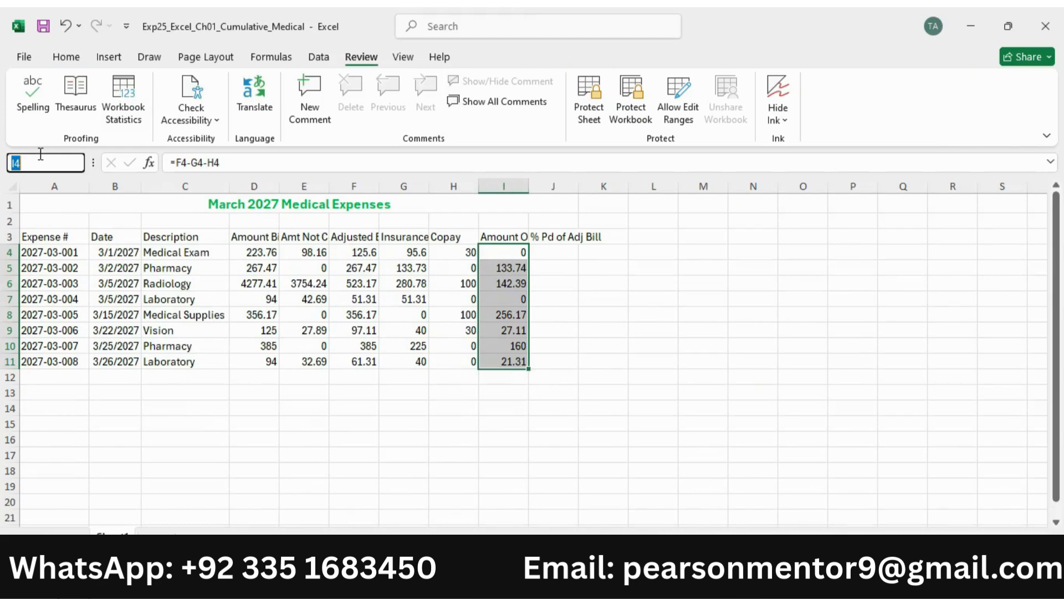
pyautogui.click(41, 161)
pyautogui.press('Return')
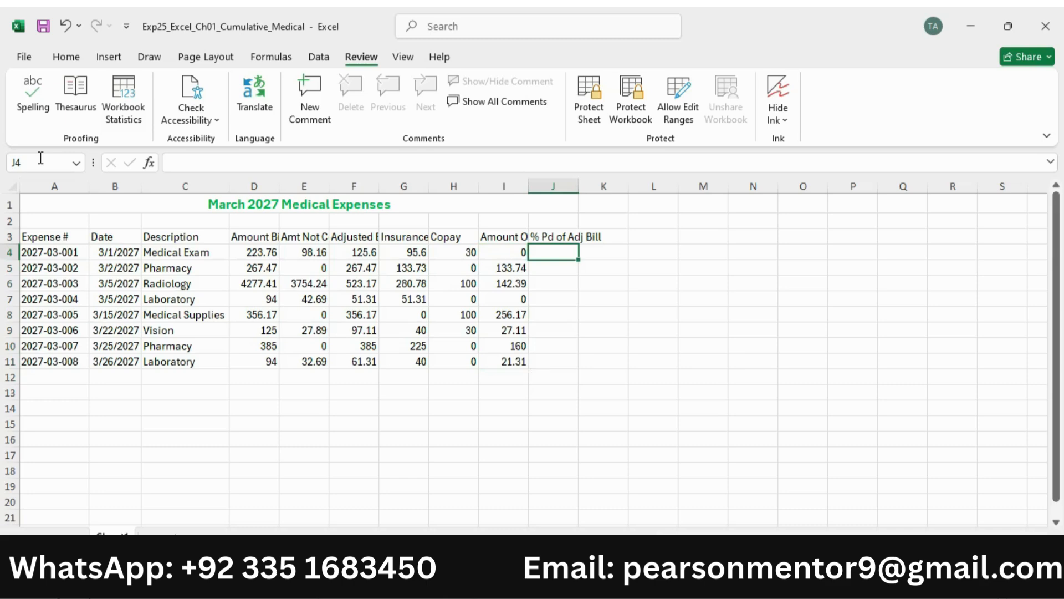
pyautogui.write('=')
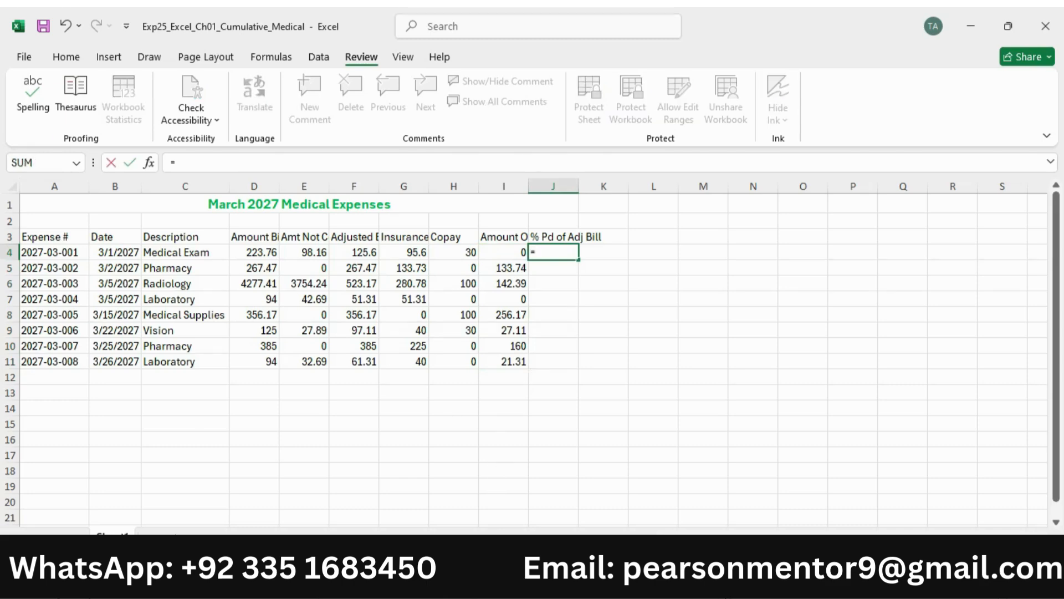
pyautogui.hotkey('alt', 'Tab')
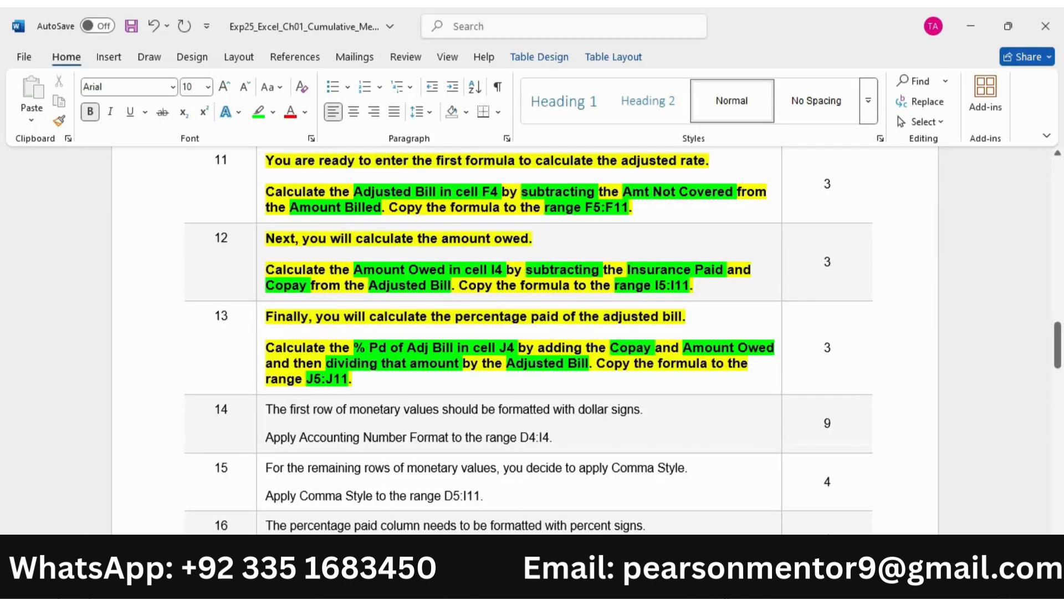
pyautogui.hotkey('alt', 'Tab')
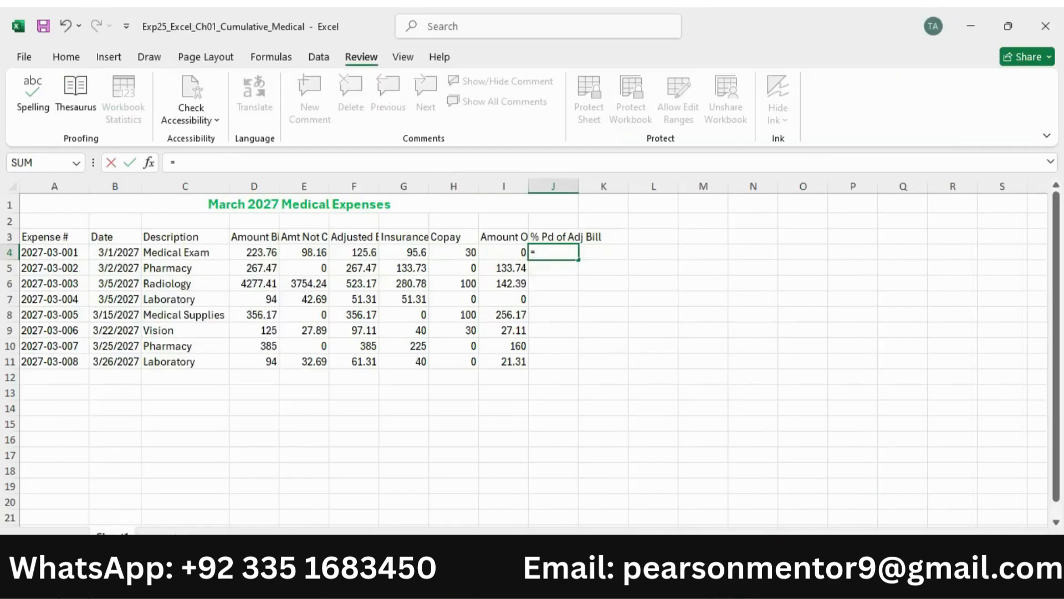
pyautogui.write('(')
pyautogui.click(463, 252)
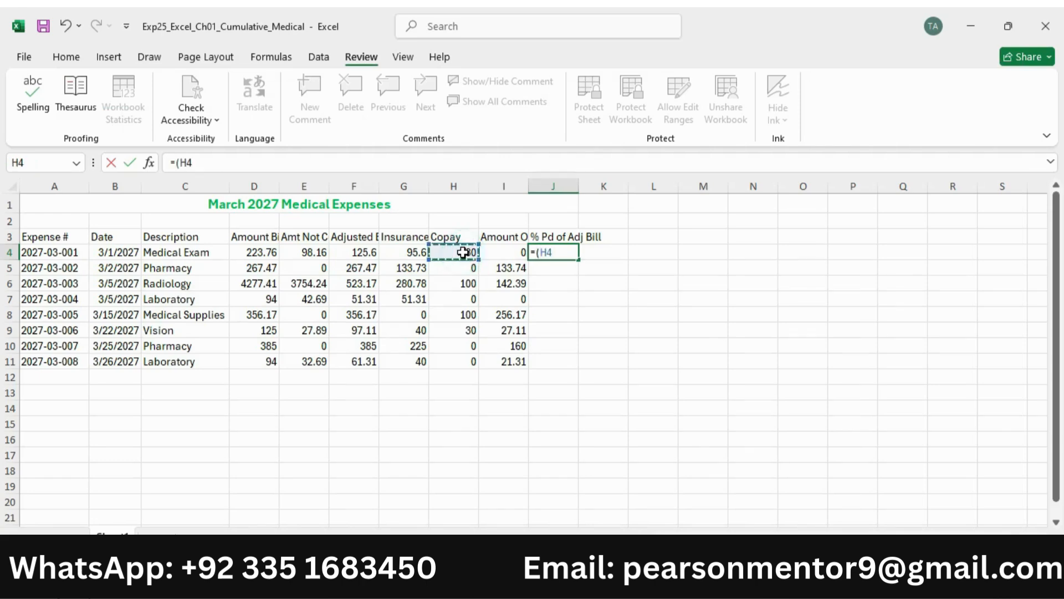
pyautogui.hotkey('alt', 'Tab')
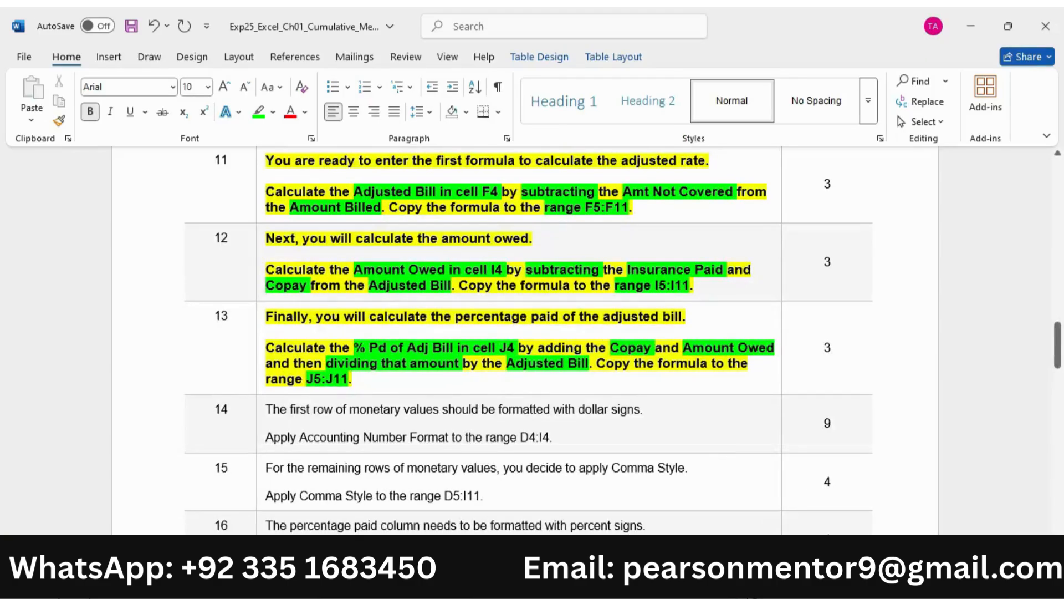
pyautogui.hotkey('alt', 'Tab')
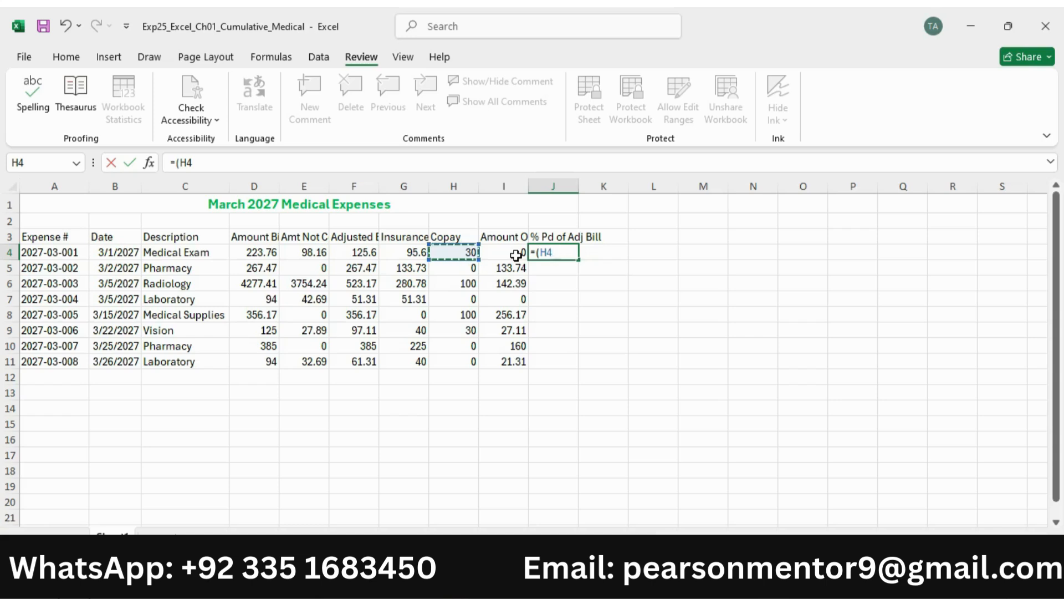
pyautogui.write('+')
pyautogui.click(514, 254)
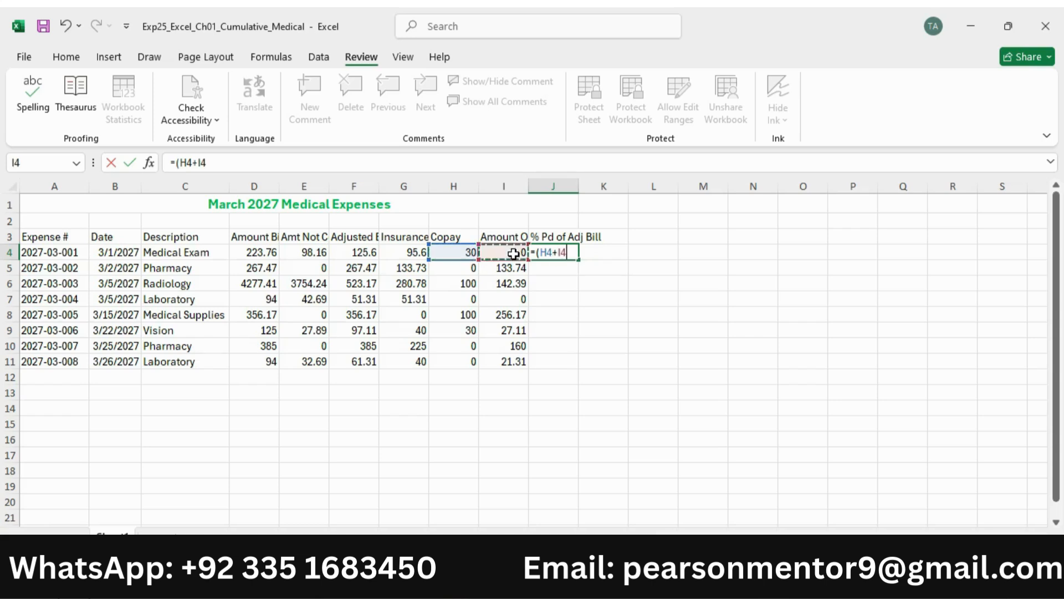
pyautogui.write(')/')
pyautogui.hotkey('alt', 'Tab')
pyautogui.hotkey('alt', 'Tab')
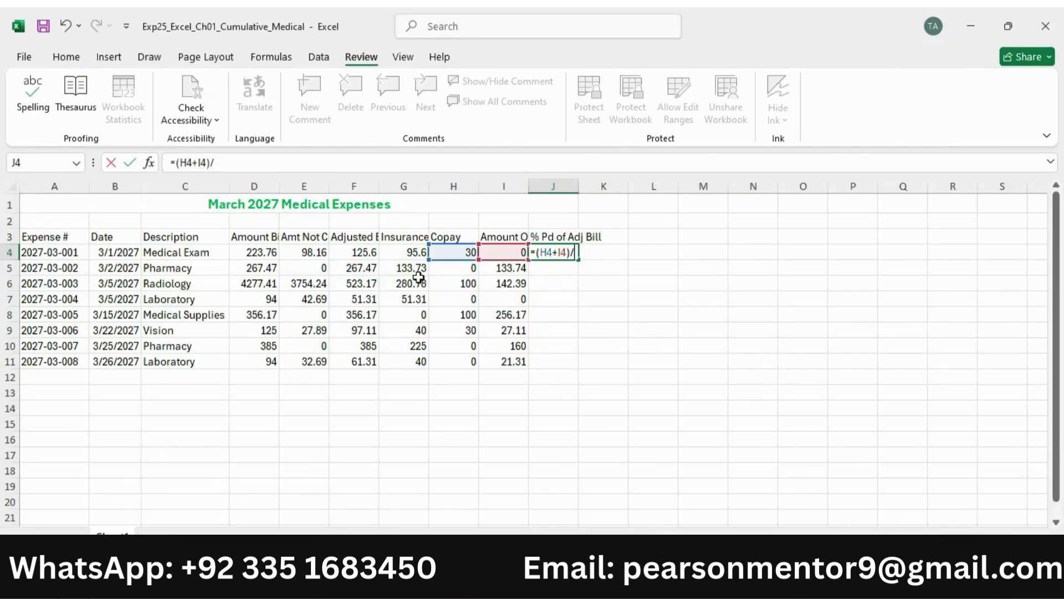
pyautogui.click(361, 253)
pyautogui.press('Return')
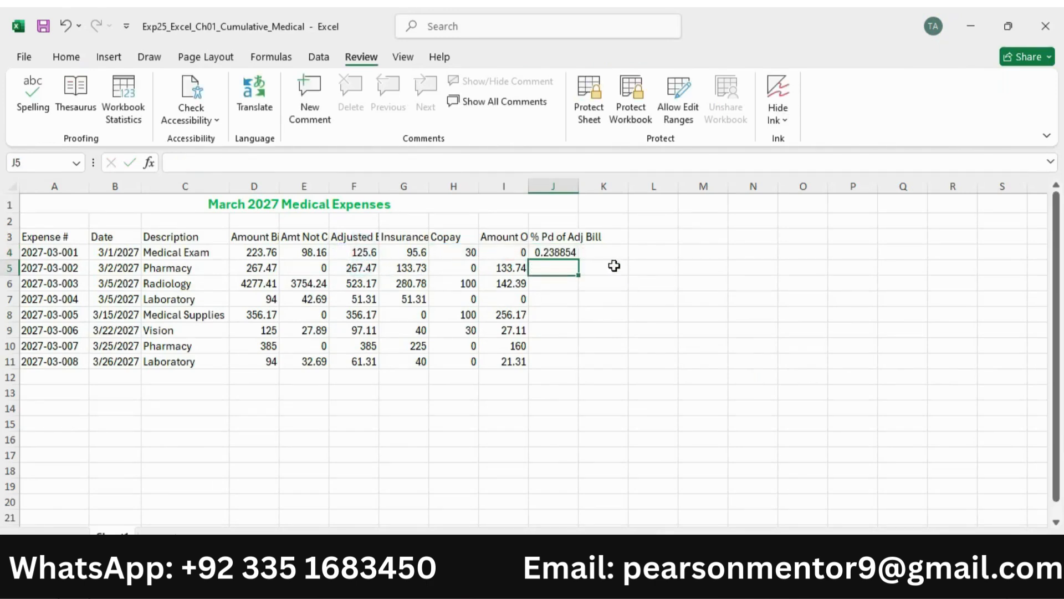
# Copy the % Pd of Adj Bill formula from cell J4 down to the range J5:J11.
pyautogui.click(542, 250)
pyautogui.hotkey('alt', 'Tab')
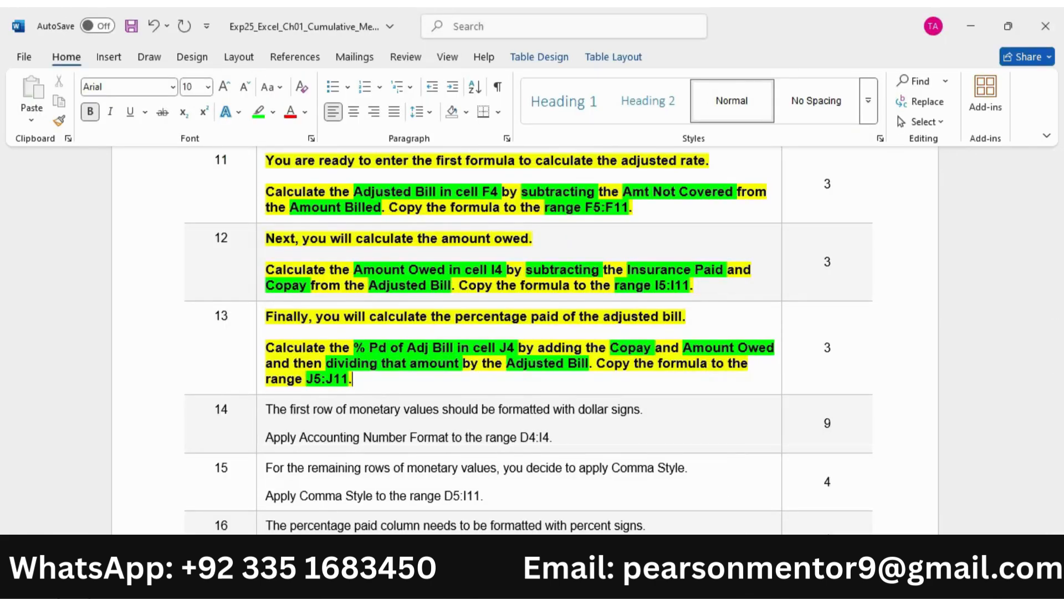
pyautogui.hotkey('alt', 'Tab')
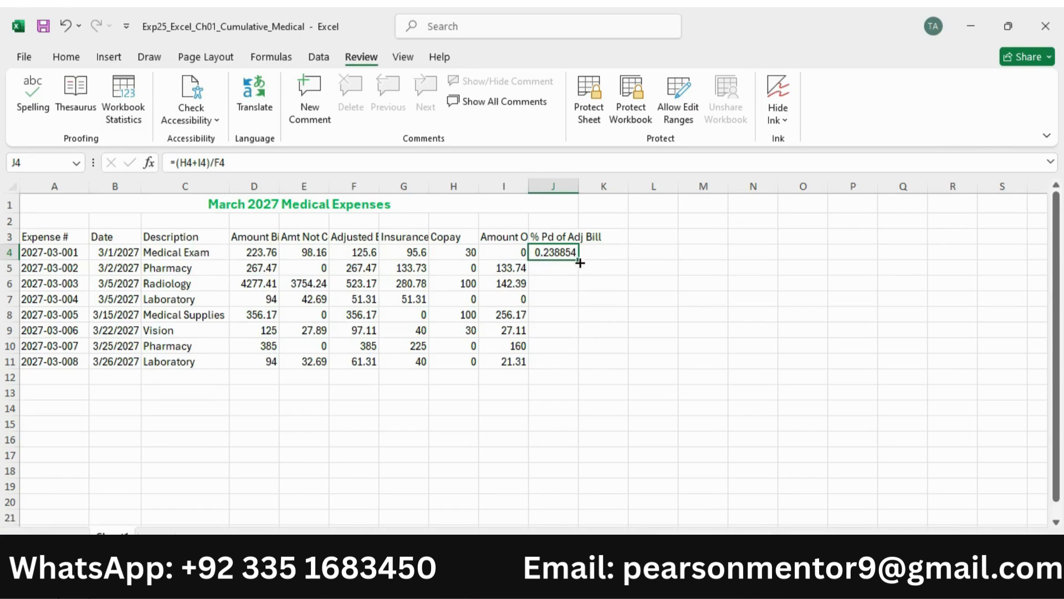
pyautogui.moveTo(579, 260); pyautogui.dragTo(578, 366)
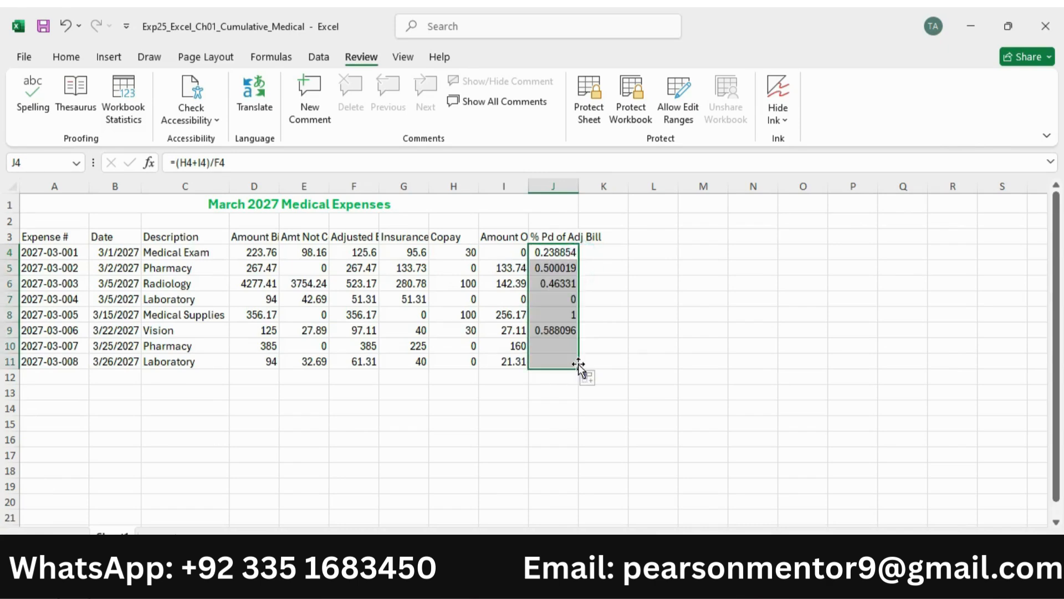
pyautogui.moveTo(740, 585)
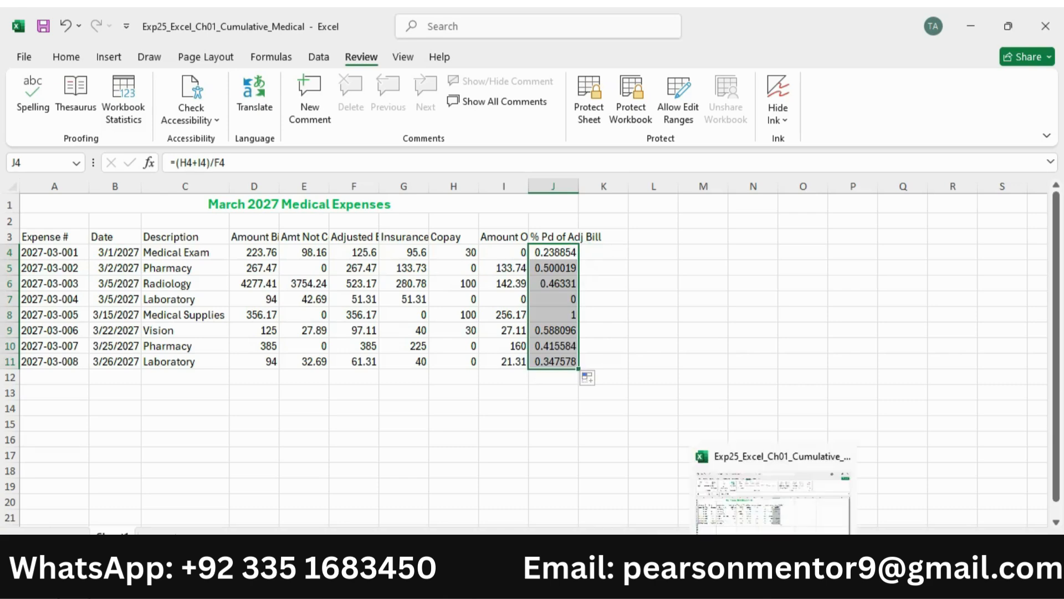